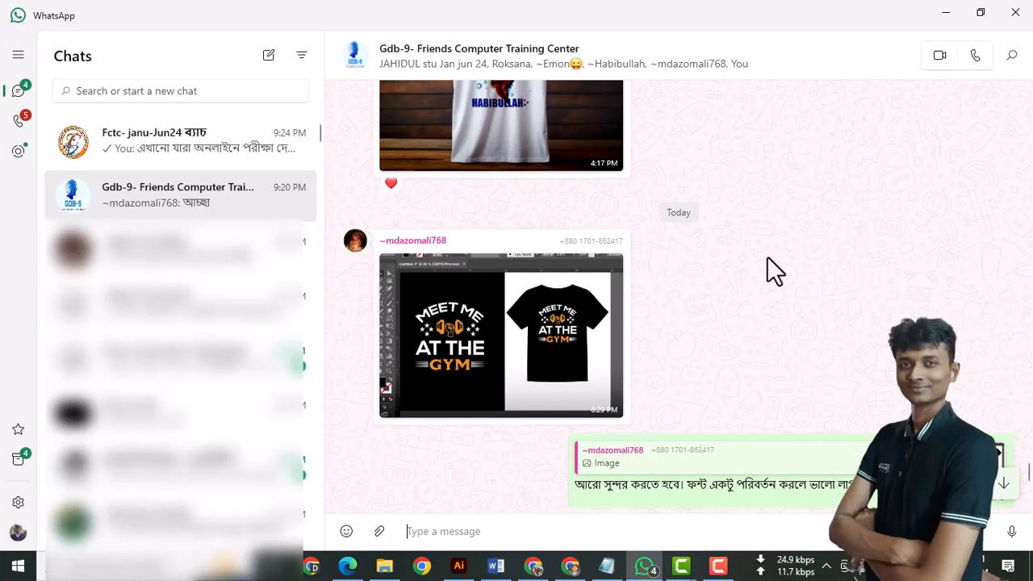
Step: Examine the shared MEET ME AT THE GYM T-shirt design image at full size in the group chat
scroll(766, 274, up, 3)
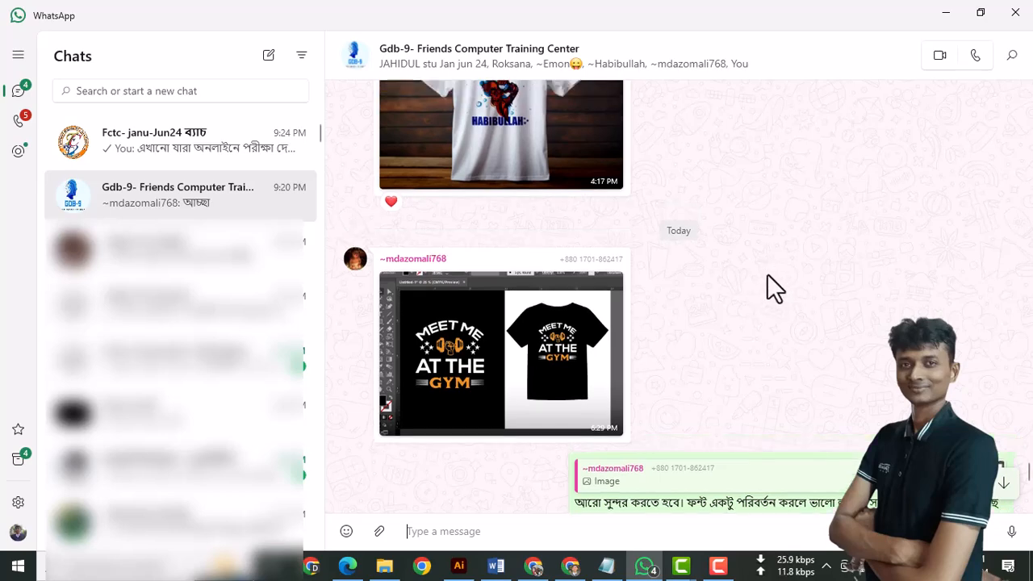
scroll(766, 274, down, 2)
scroll(765, 274, up, 1)
scroll(763, 278, down, 1)
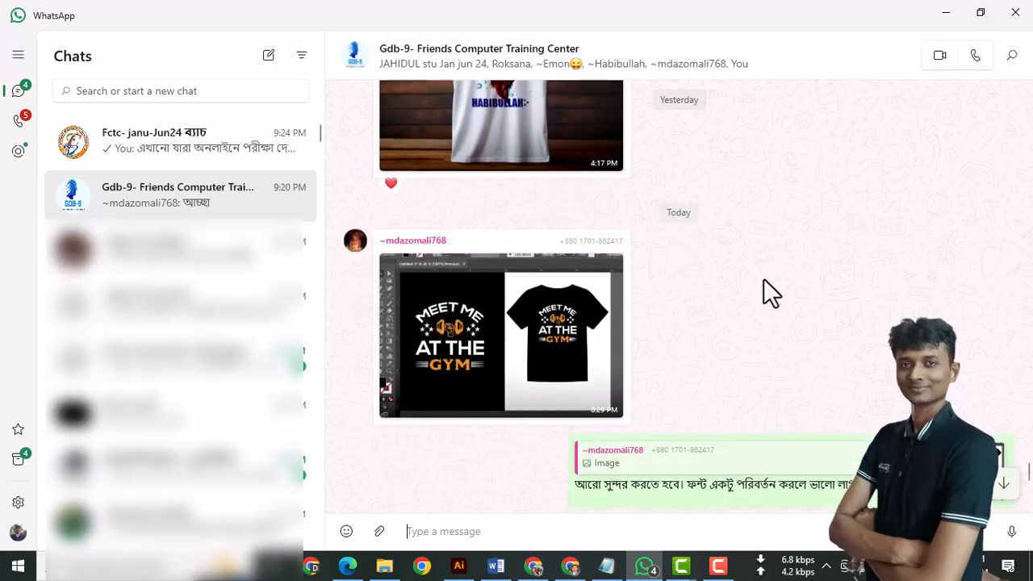
scroll(758, 270, up, 1)
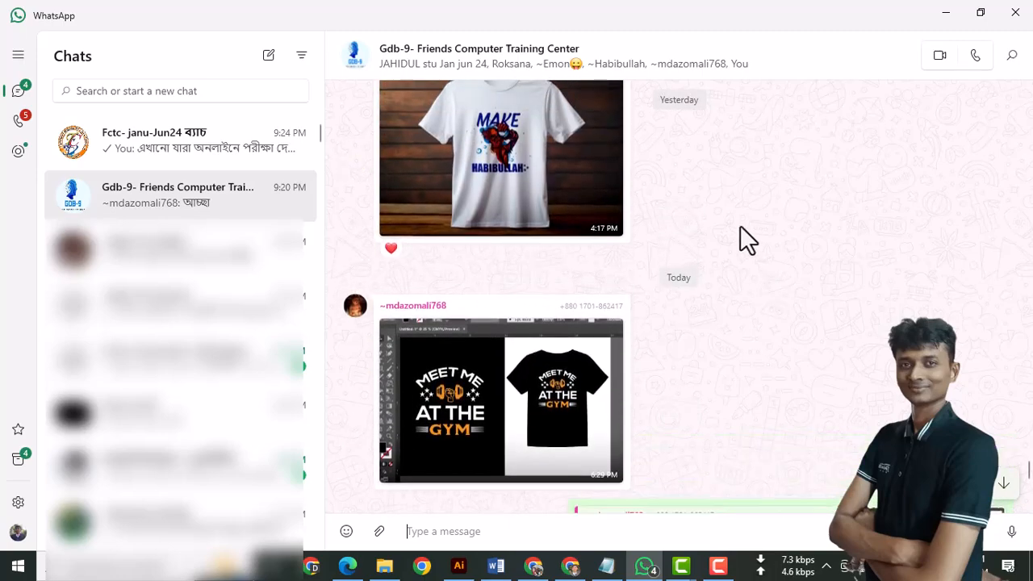
click(516, 397)
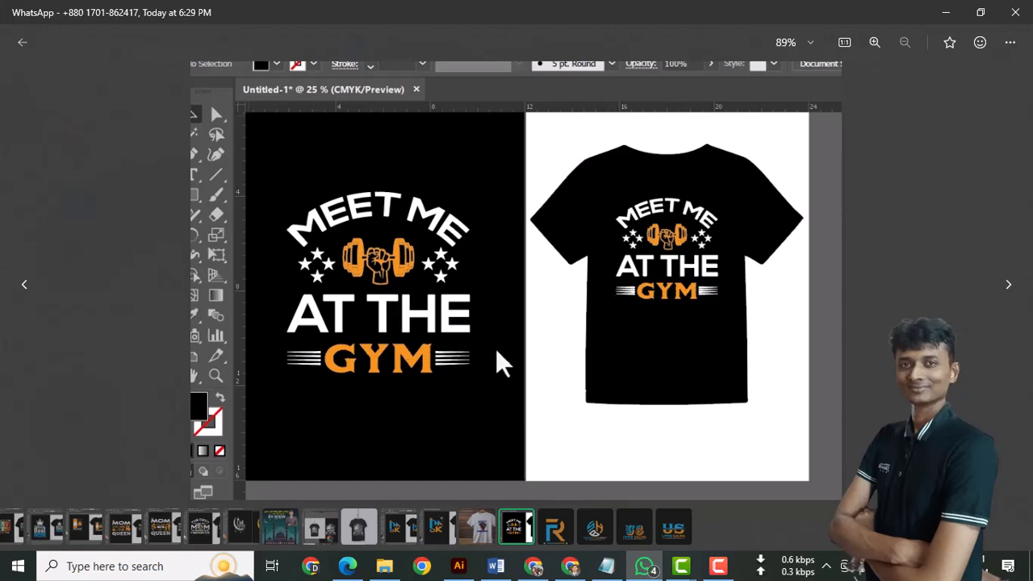
key(Escape)
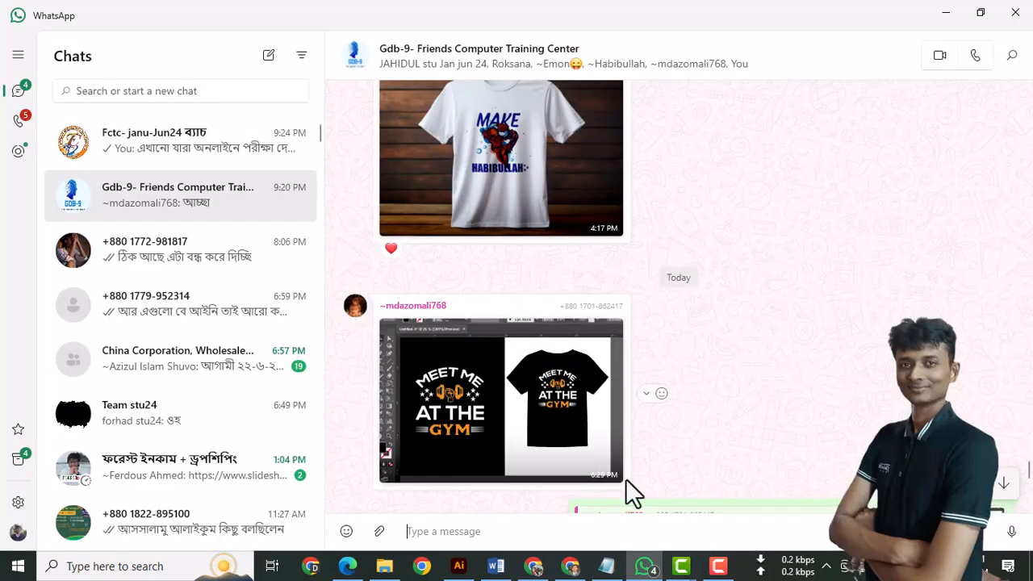
Step: Switch to Illustrator and move the MEET ME AT THE GYM text beneath the reference images
click(458, 565)
click(230, 232)
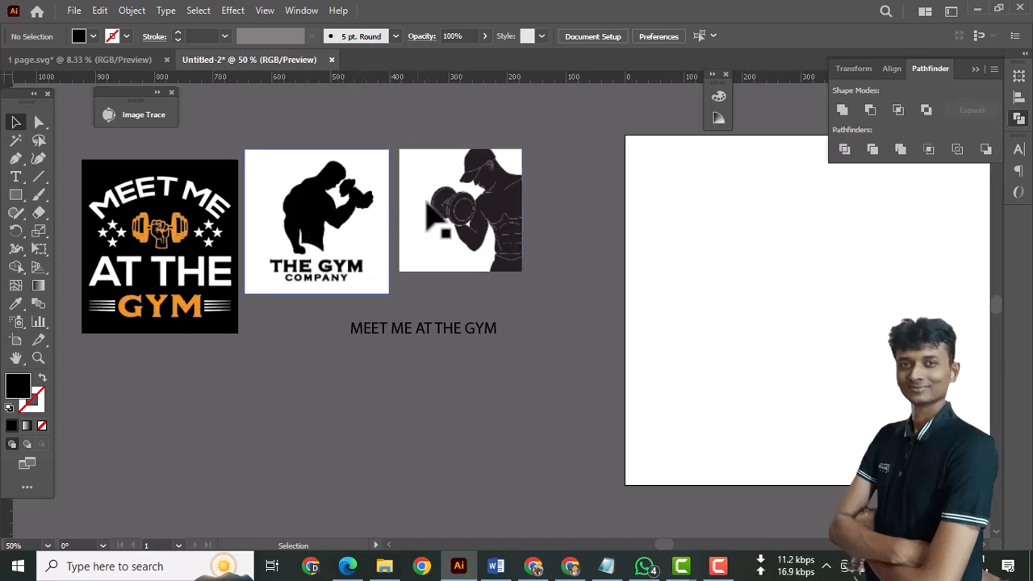
drag(434, 340, 384, 334)
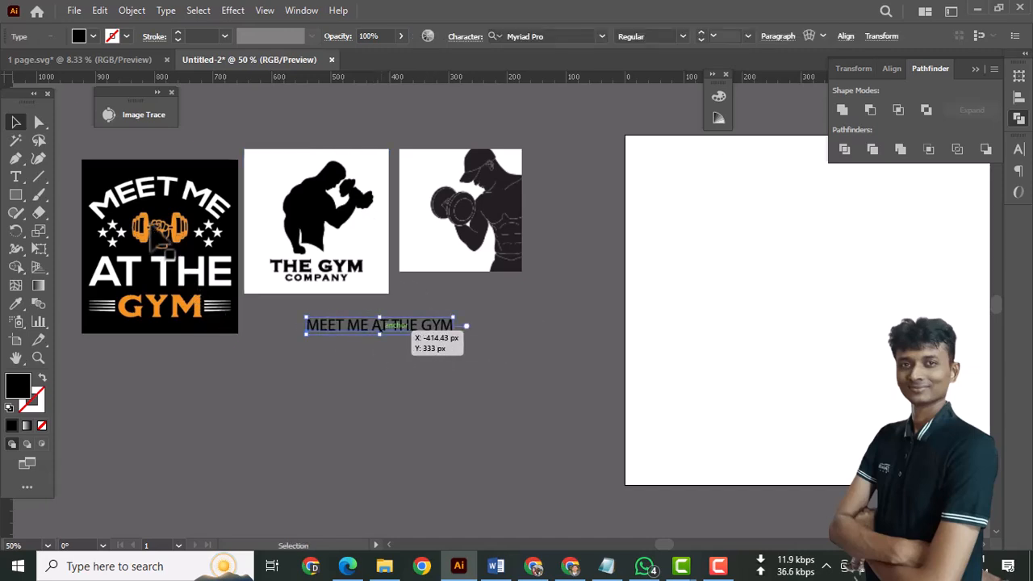
triple_click(345, 327)
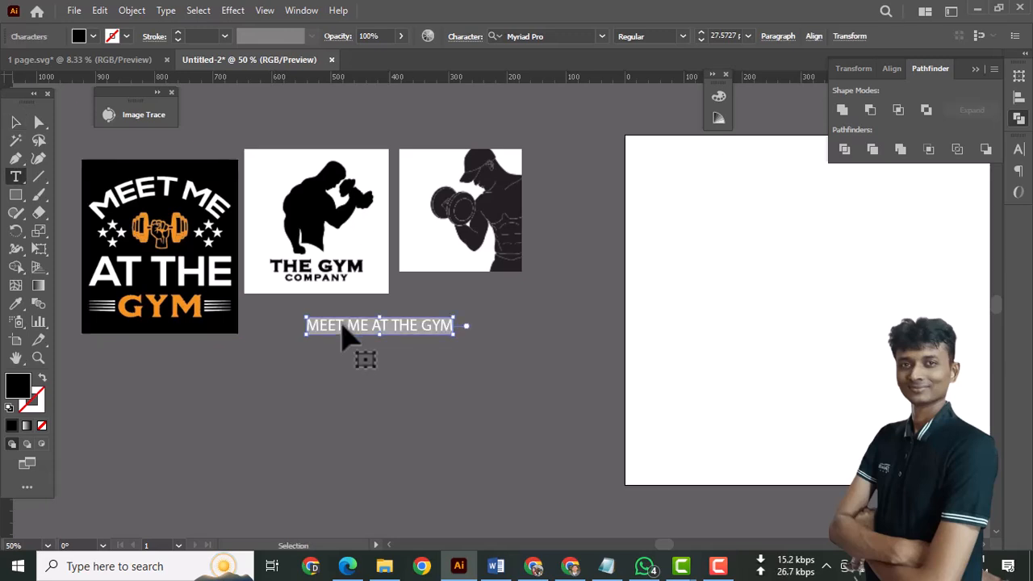
click(18, 123)
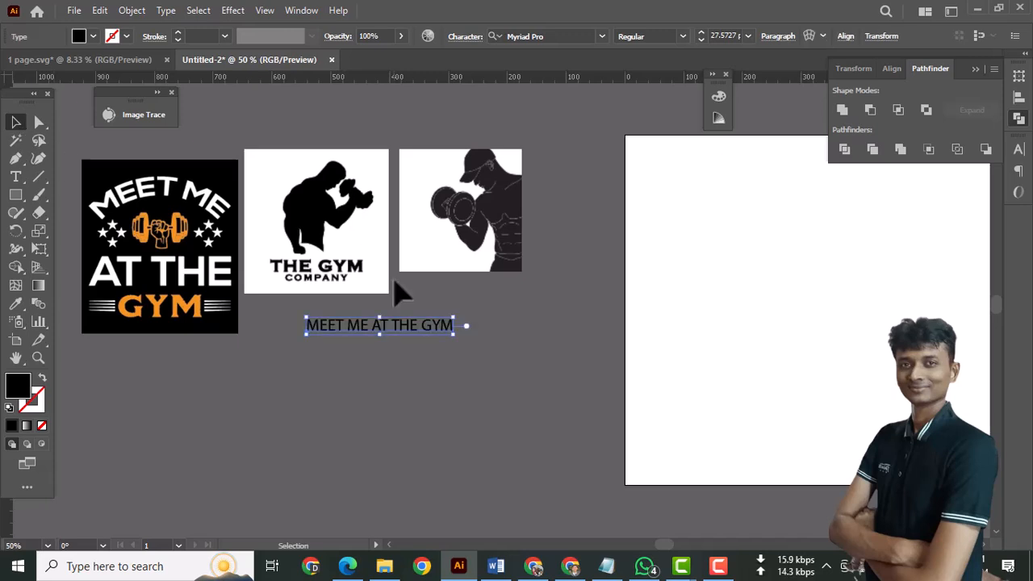
click(464, 386)
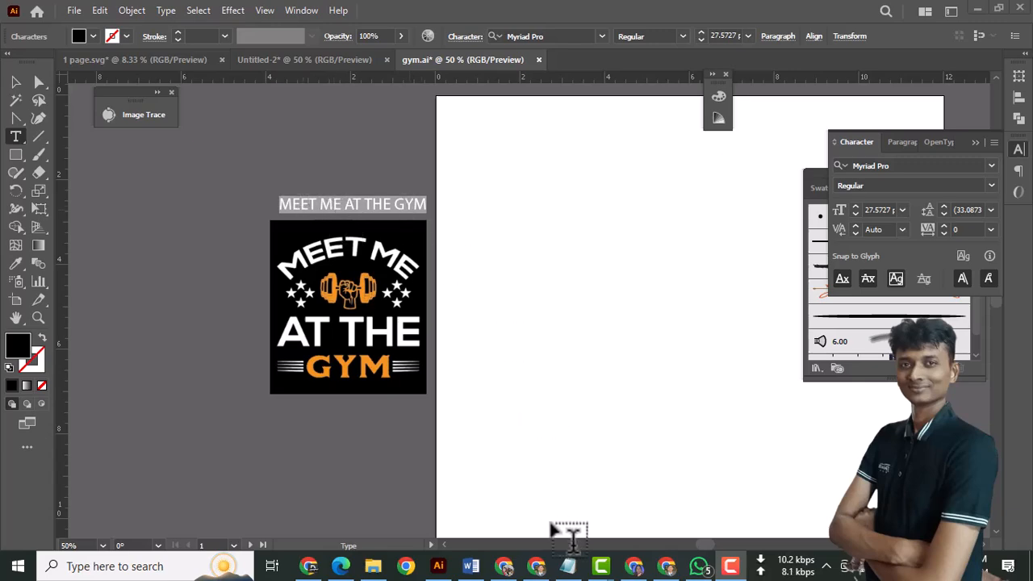
Step: Switch to Chrome and examine the Google image results for "MEET ME AT THE GYM t shirt design" for layout ideas
click(503, 566)
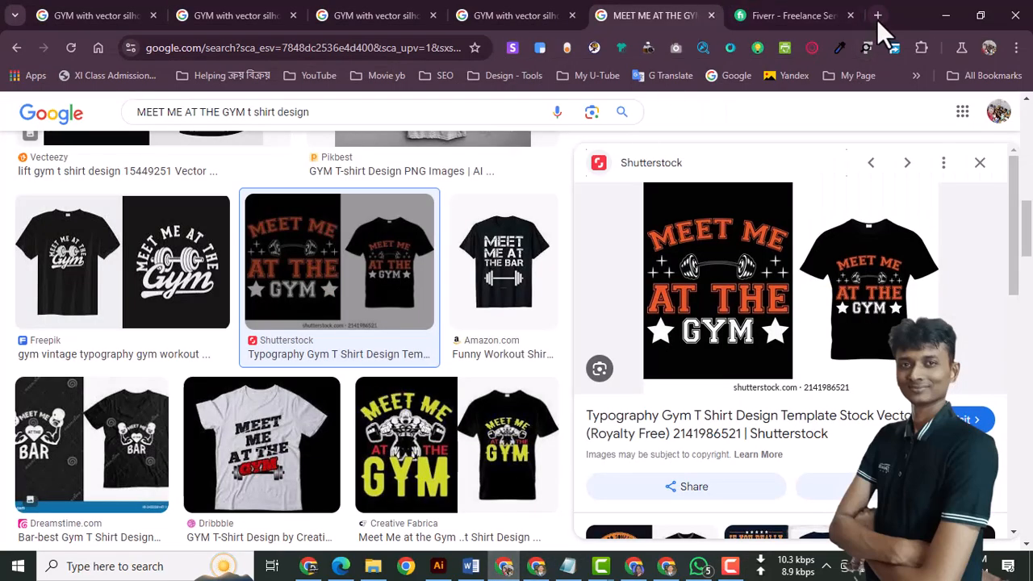
click(658, 12)
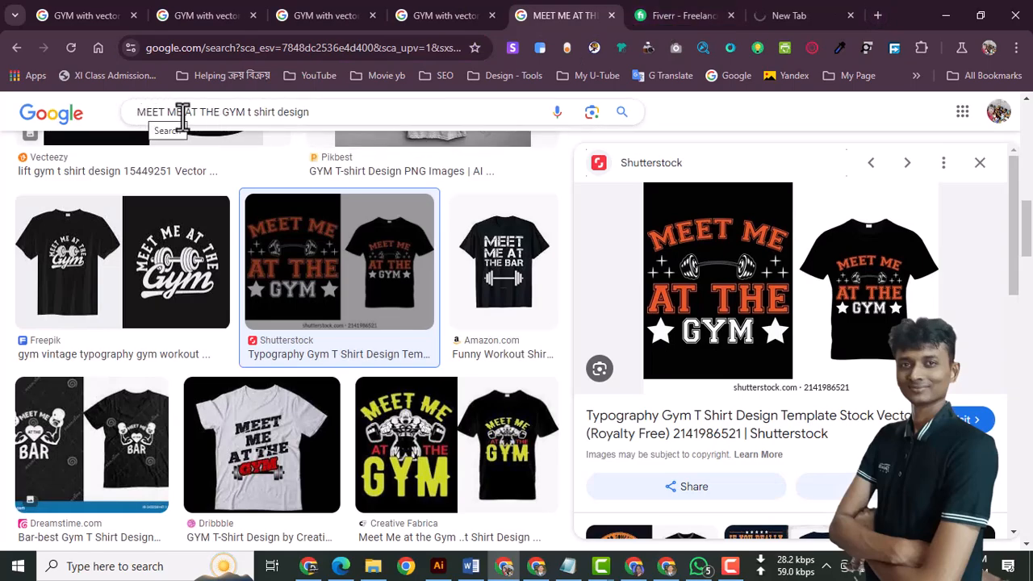
scroll(404, 347, down, 2)
scroll(408, 347, down, 3)
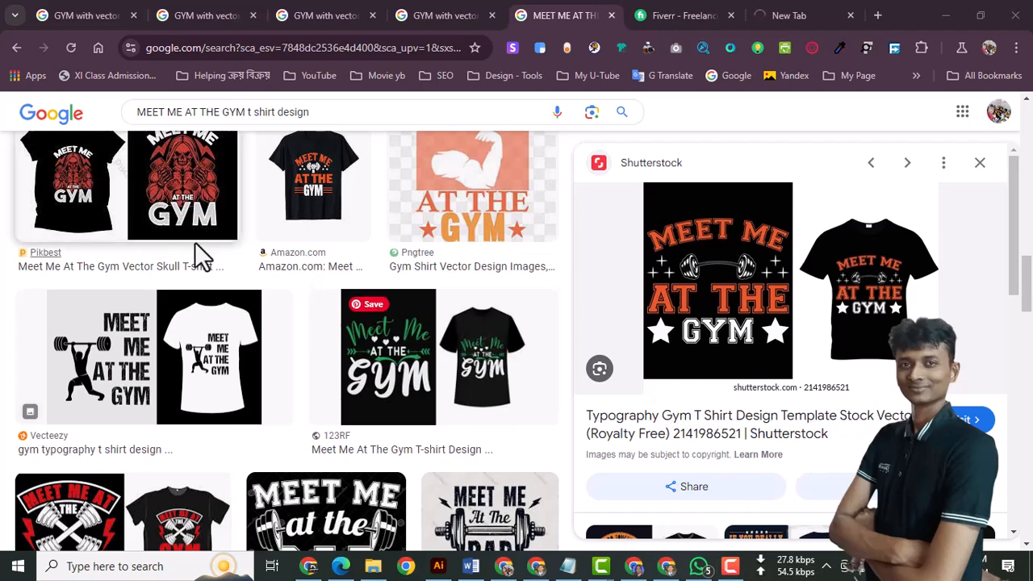
scroll(311, 412, down, 3)
scroll(313, 415, down, 5)
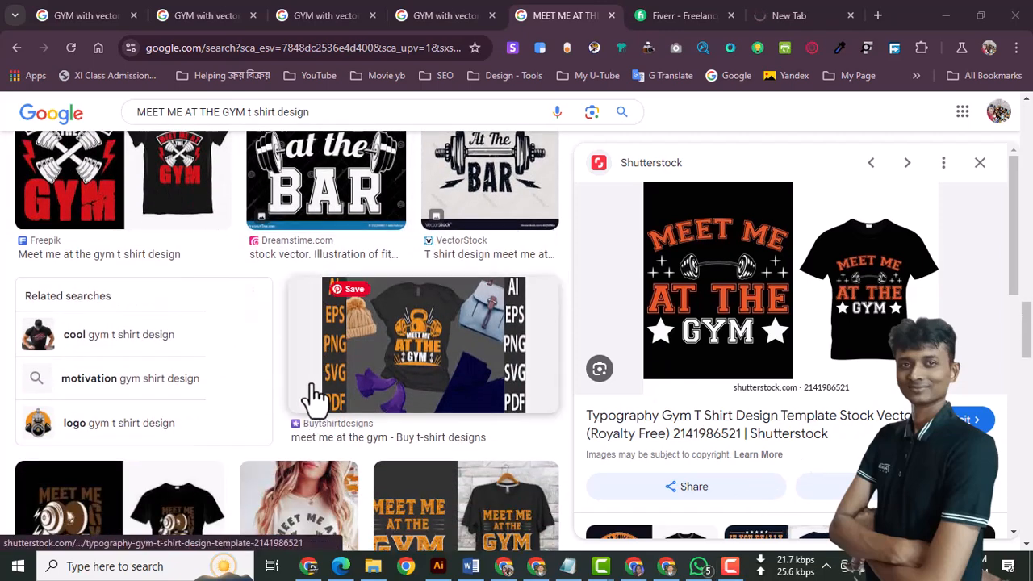
scroll(309, 391, down, 1)
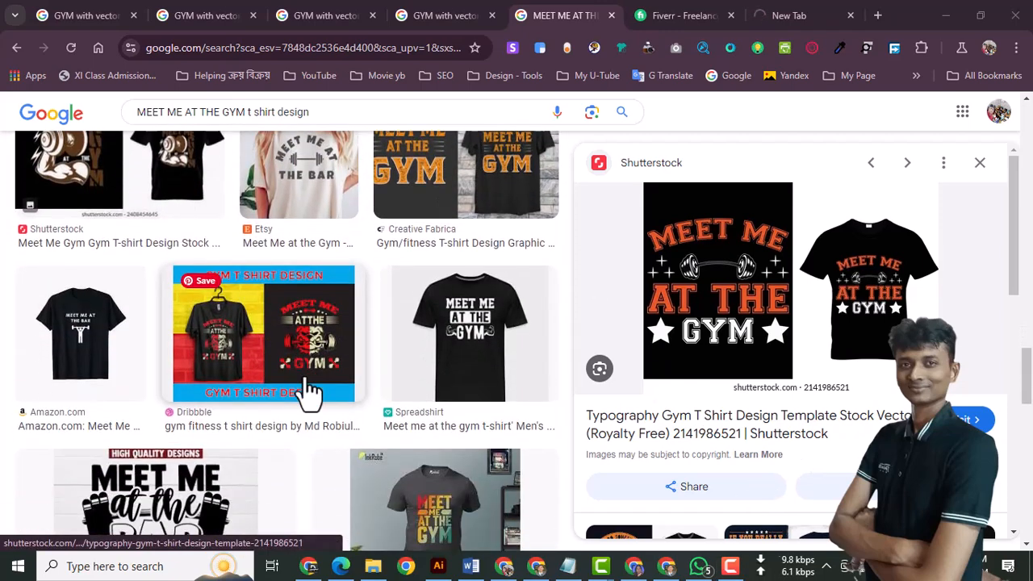
scroll(310, 395, down, 3)
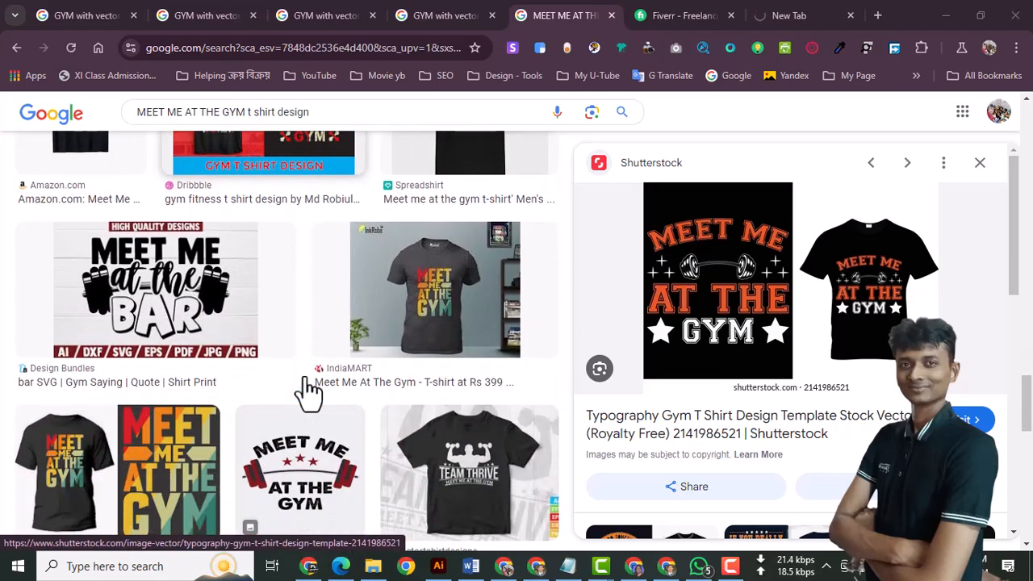
scroll(309, 393, down, 2)
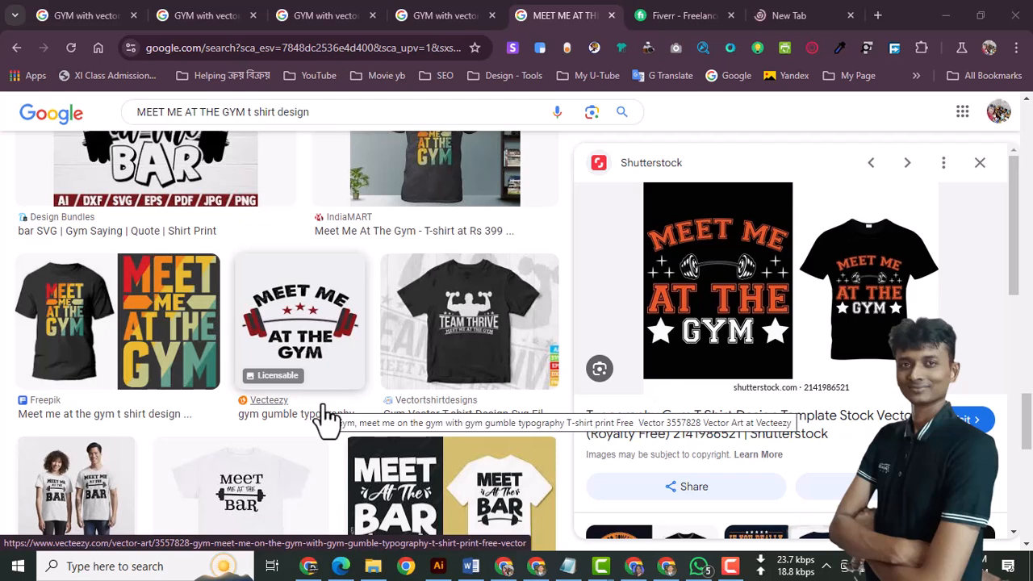
scroll(334, 370, down, 1)
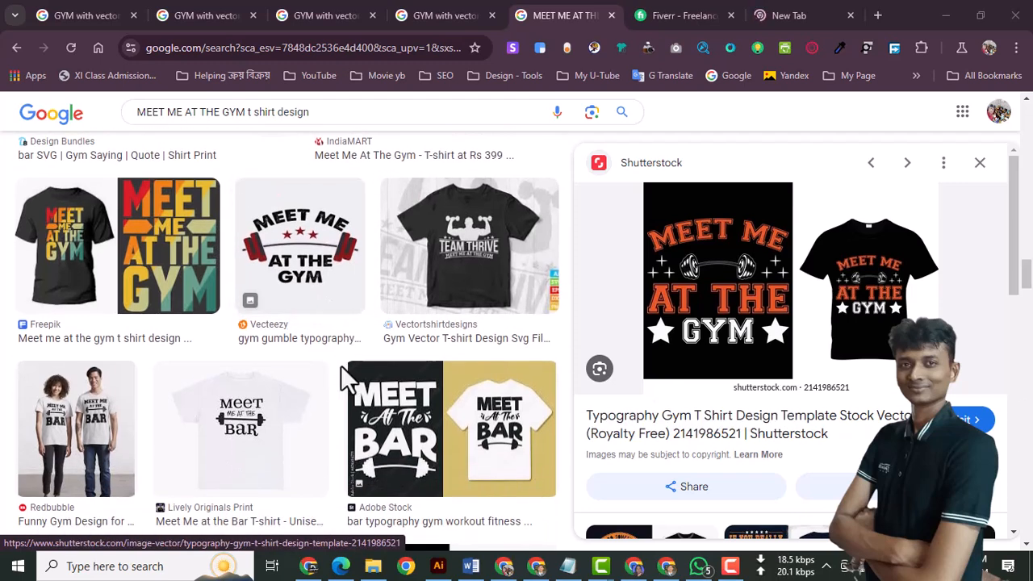
scroll(340, 365, down, 4)
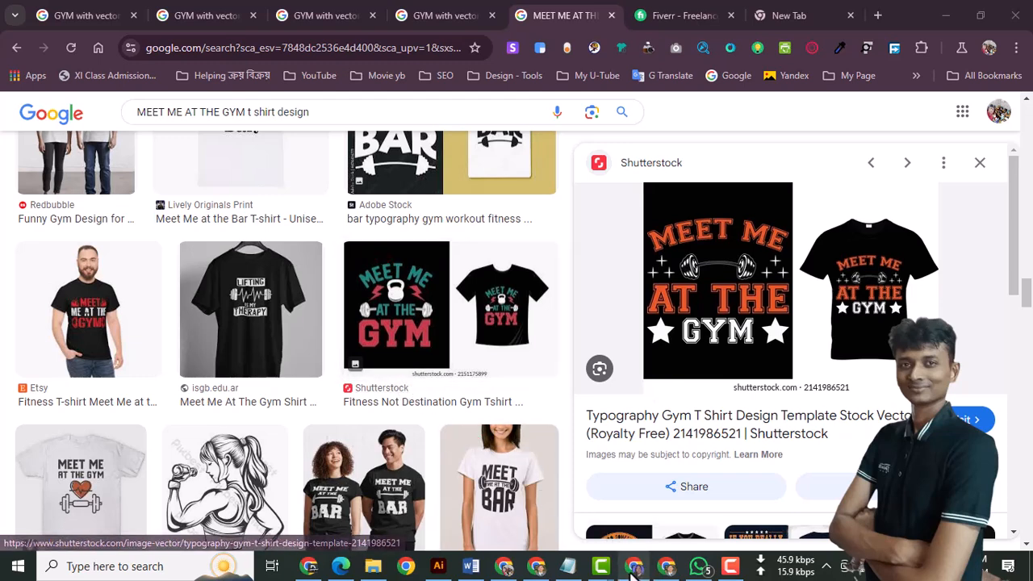
Step: Switch to Illustrator and place two copies of the MEET ME AT THE GYM text on the gym.ai artboard, one well below the other
click(442, 567)
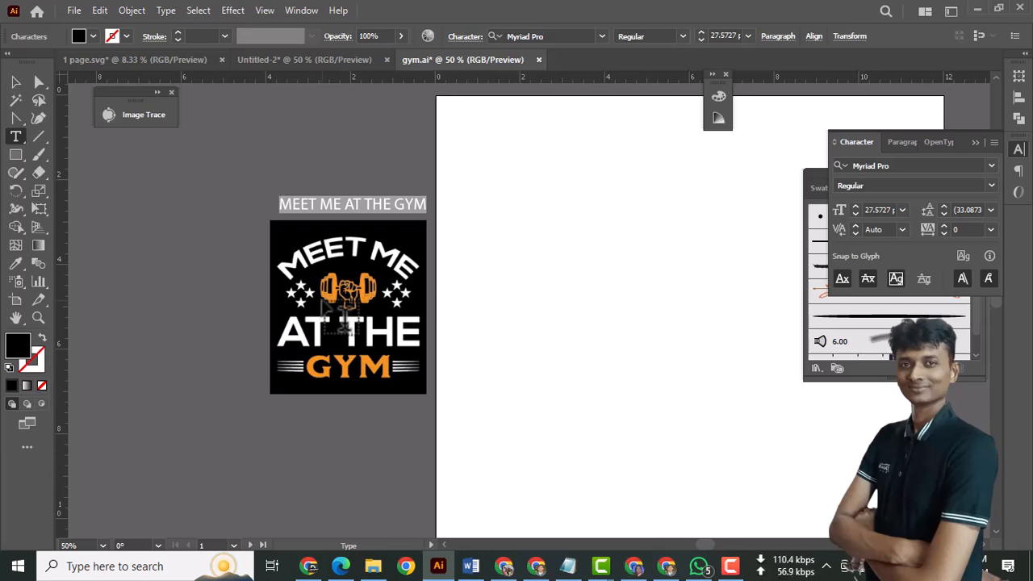
click(16, 82)
click(438, 169)
drag(509, 190, 318, 240)
drag(221, 238, 245, 236)
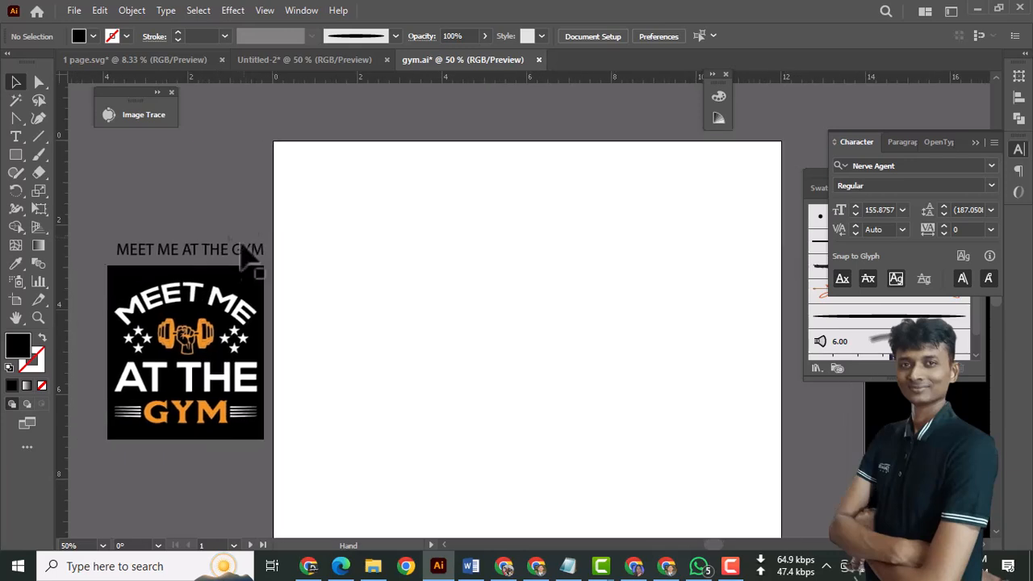
click(166, 251)
drag(165, 251, 455, 192)
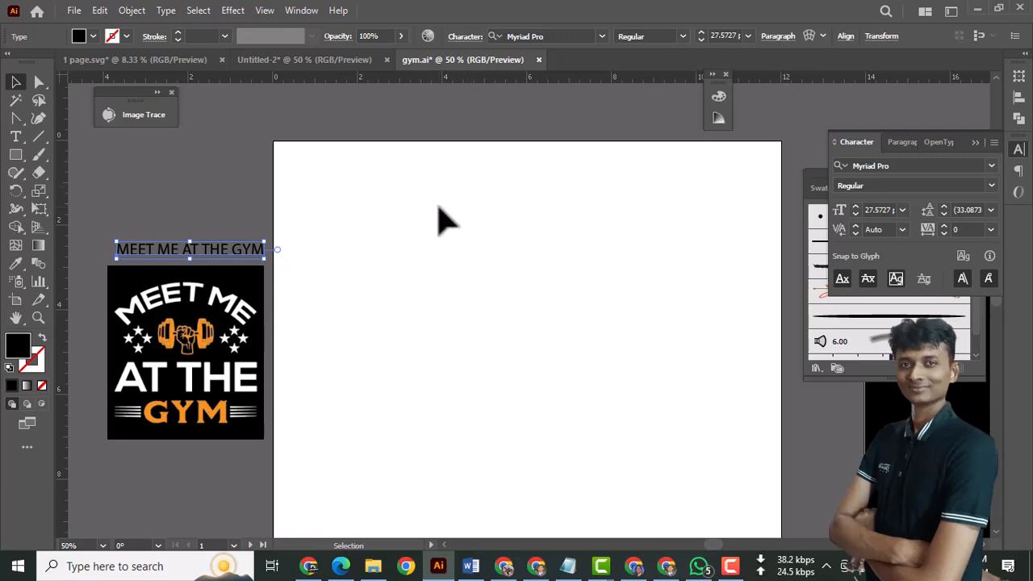
click(438, 207)
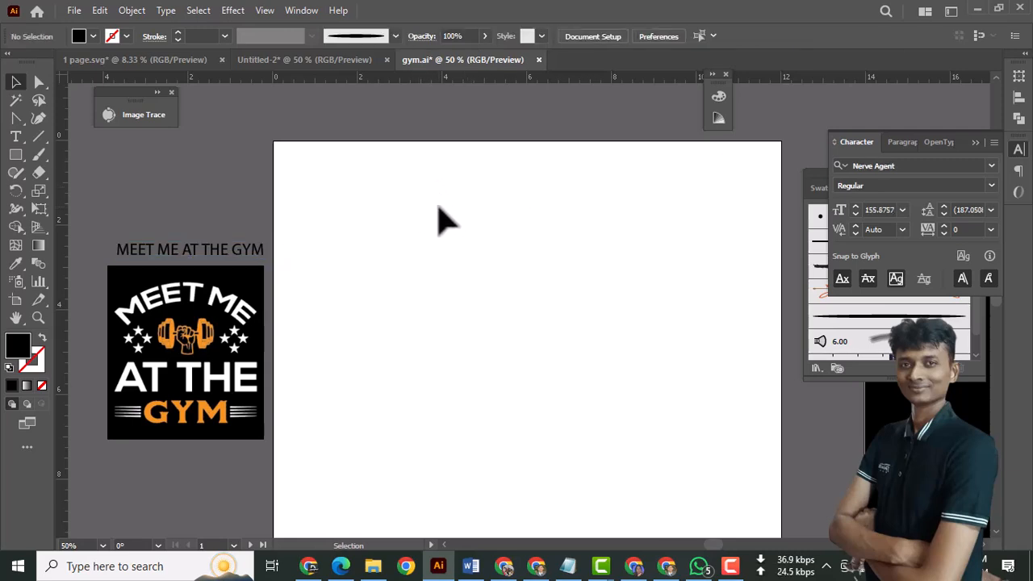
click(240, 248)
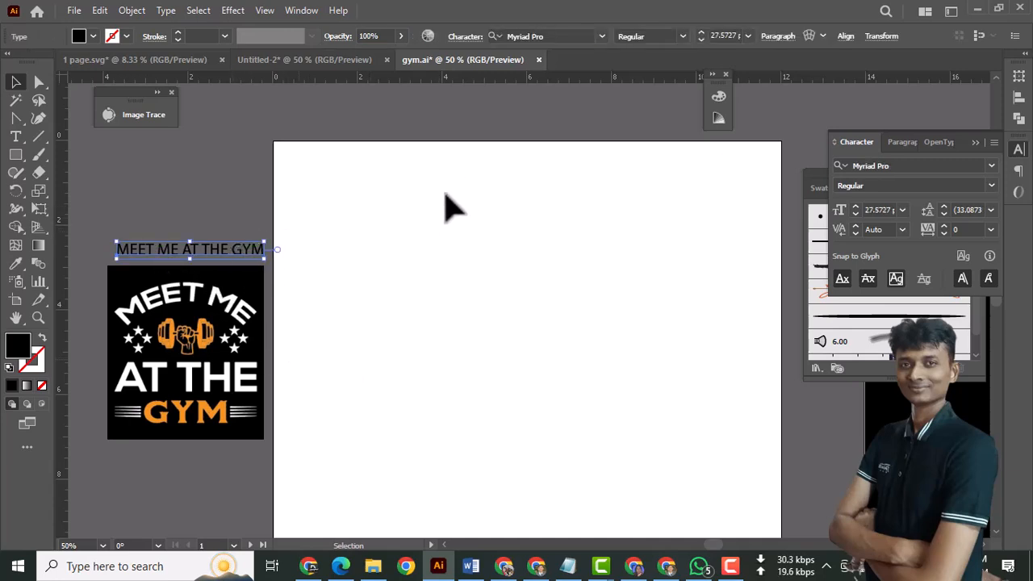
drag(465, 198, 476, 427)
Step: Reduce the upper text copy to MEET and paste ME AT THE GYM as a separate text object below it
double_click(470, 203)
key(ctrl+a)
click(468, 201)
drag(471, 201, 715, 218)
key(ctrl+c)
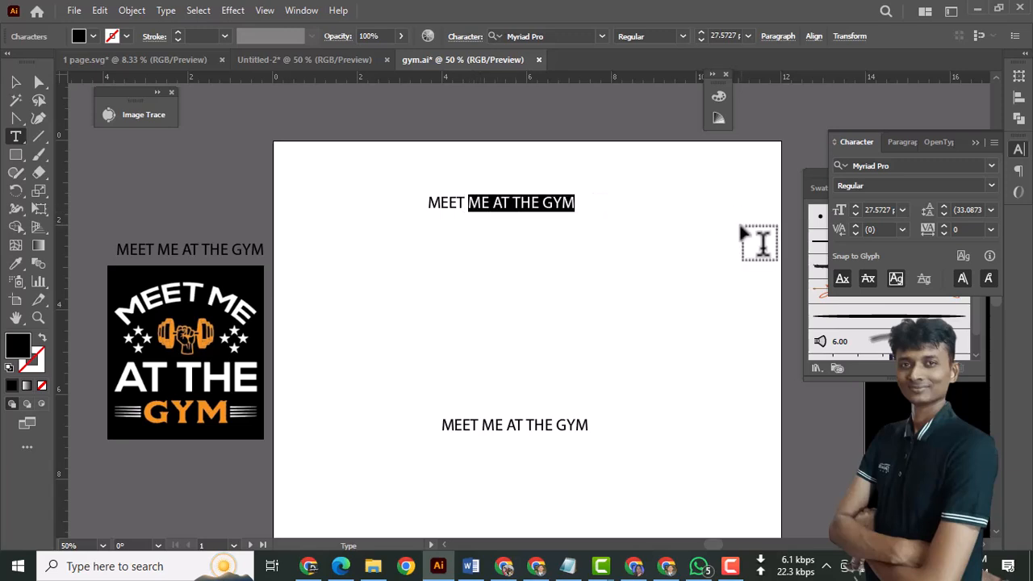
key(Delete)
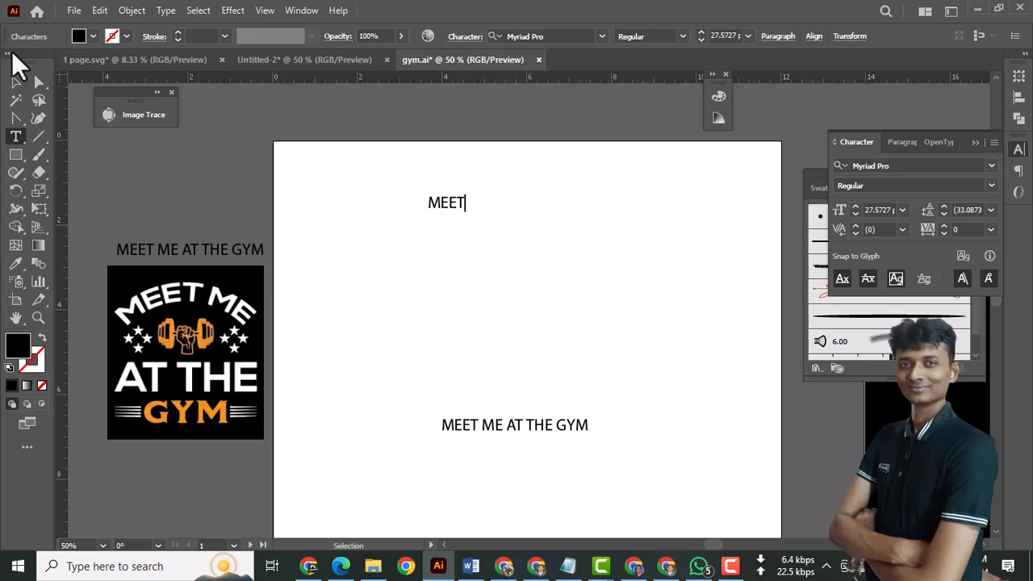
click(15, 83)
click(475, 299)
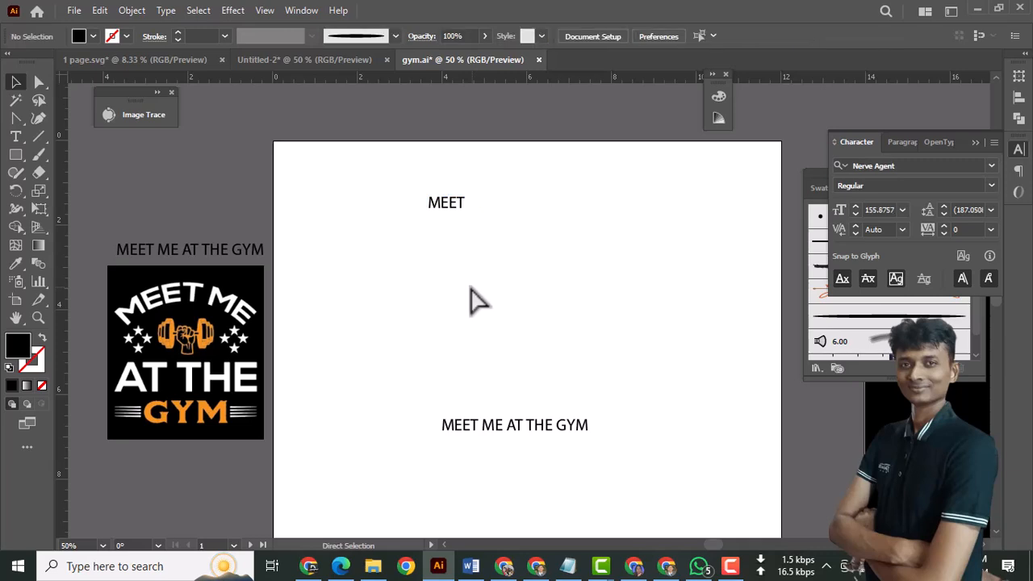
key(ctrl+v)
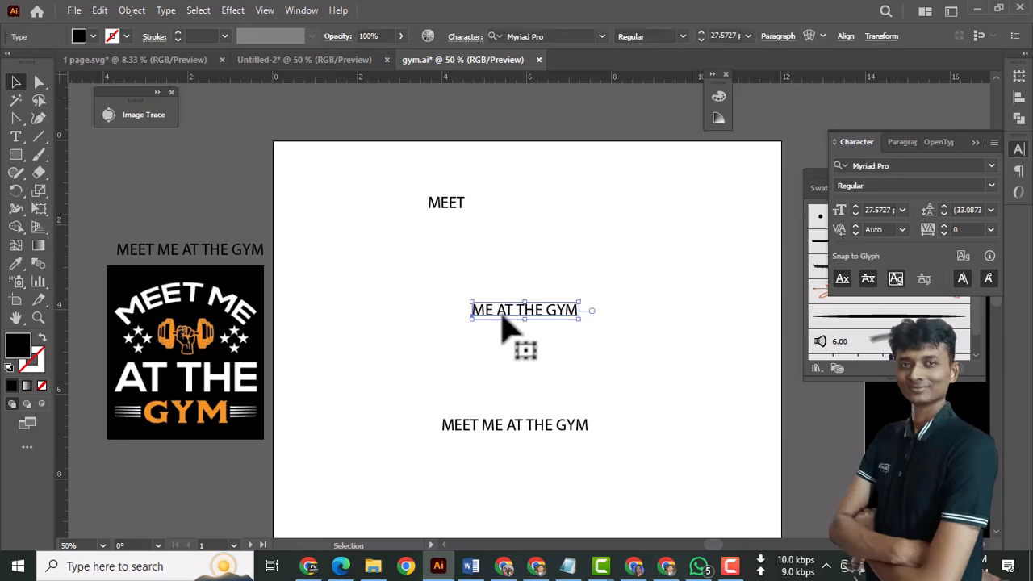
Step: Cut AT THE GYM out of the middle text, leaving ME, and place it as its own text object just below
drag(502, 317, 626, 330)
key(t)
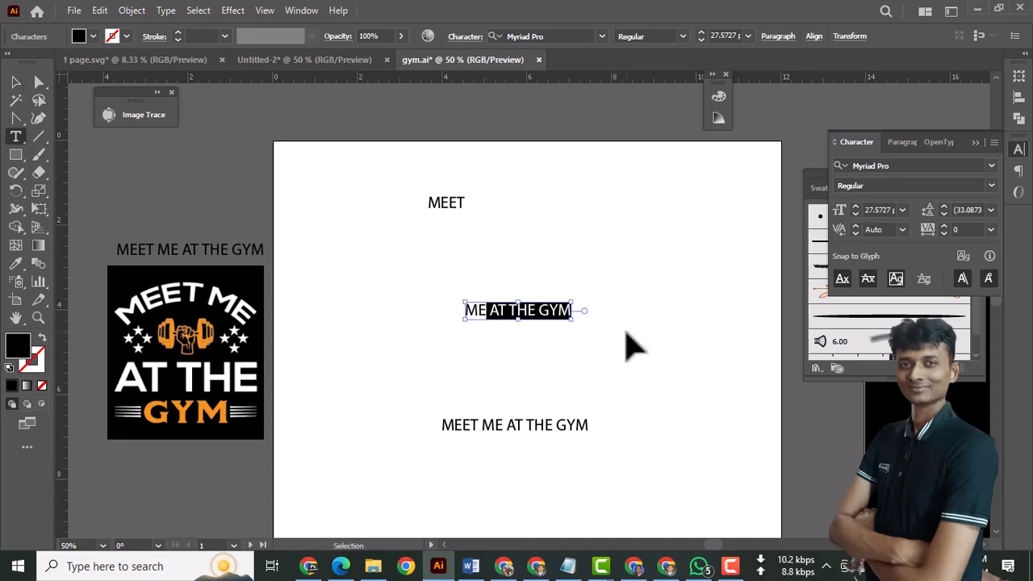
key(ctrl+x)
click(17, 82)
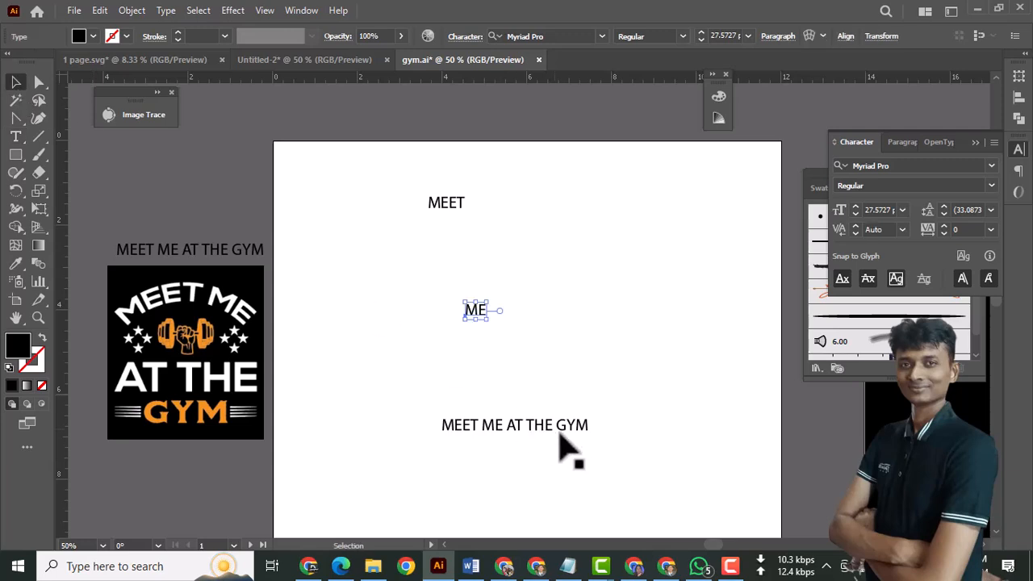
click(528, 367)
key(ctrl+v)
drag(509, 317, 595, 367)
Step: Split GYM off the AT THE GYM text into its own text object and delete the full-phrase copy on the artboard
double_click(526, 345)
key(BackSpace)
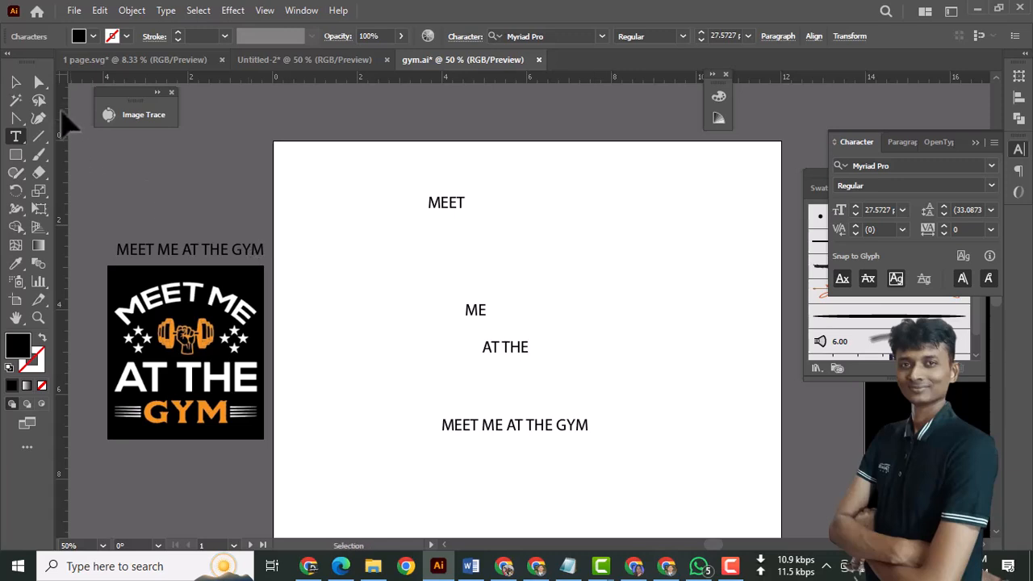
click(15, 81)
key(ctrl+shift+a)
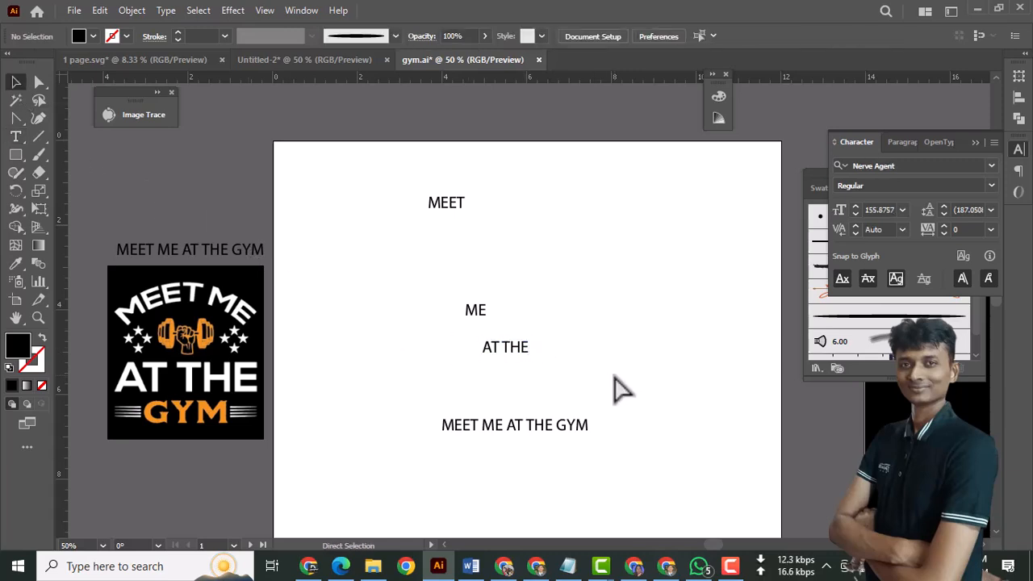
key(ctrl+v)
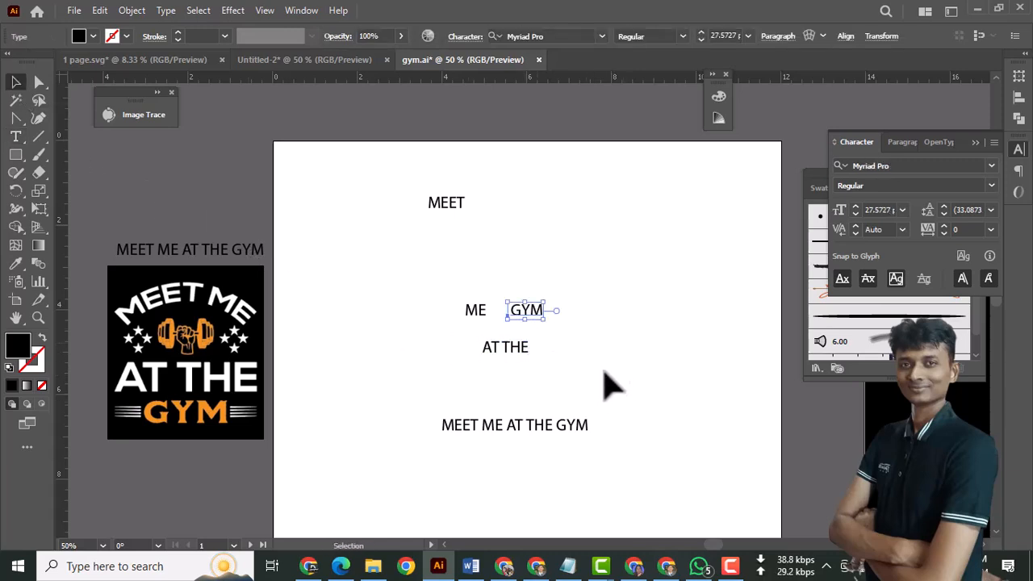
click(490, 425)
key(Delete)
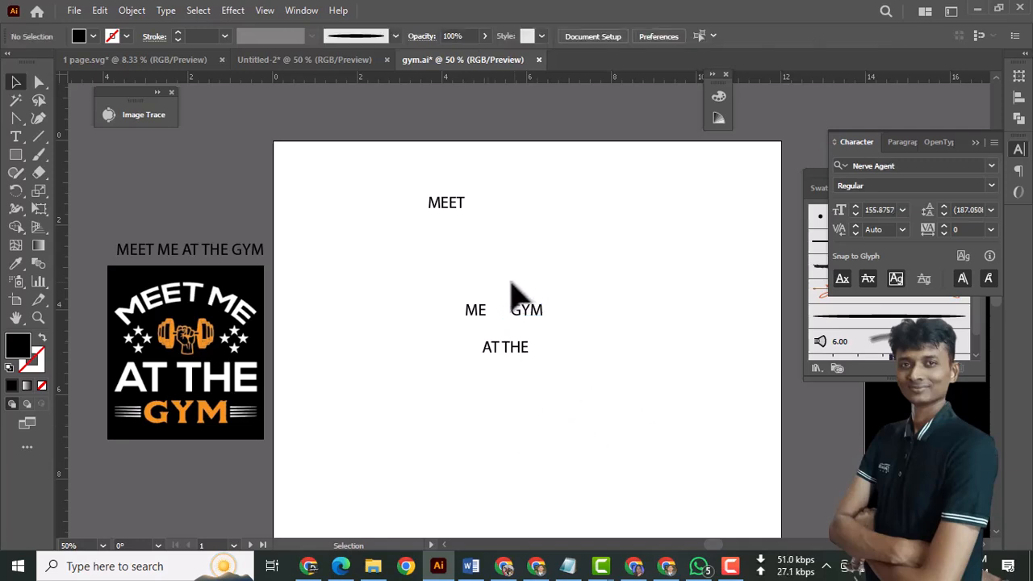
Step: Enlarge the MEET text to about 154 pt and position it near the artboard's upper edge
click(452, 212)
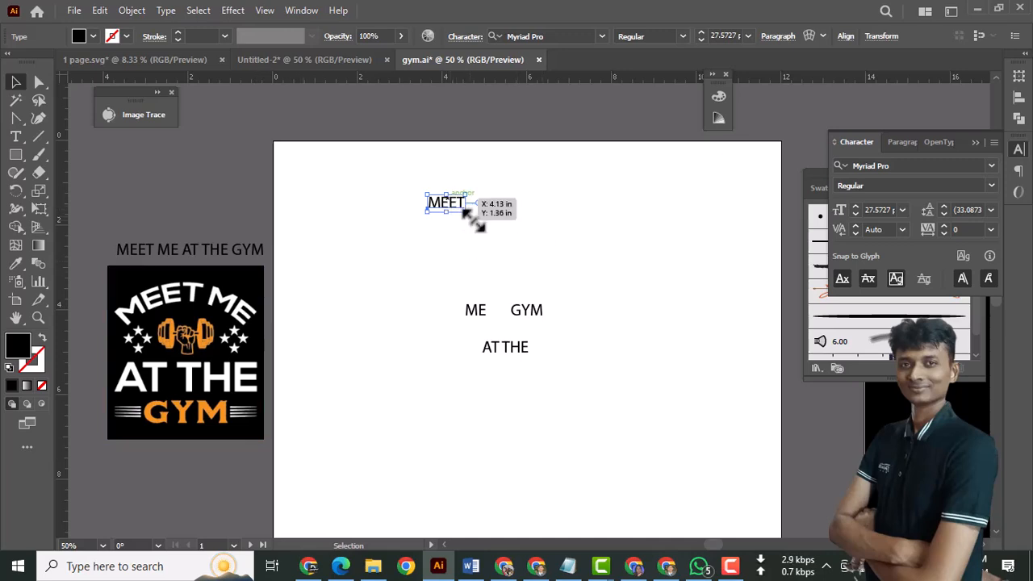
drag(466, 211, 634, 307)
drag(521, 248, 519, 206)
drag(630, 359, 610, 364)
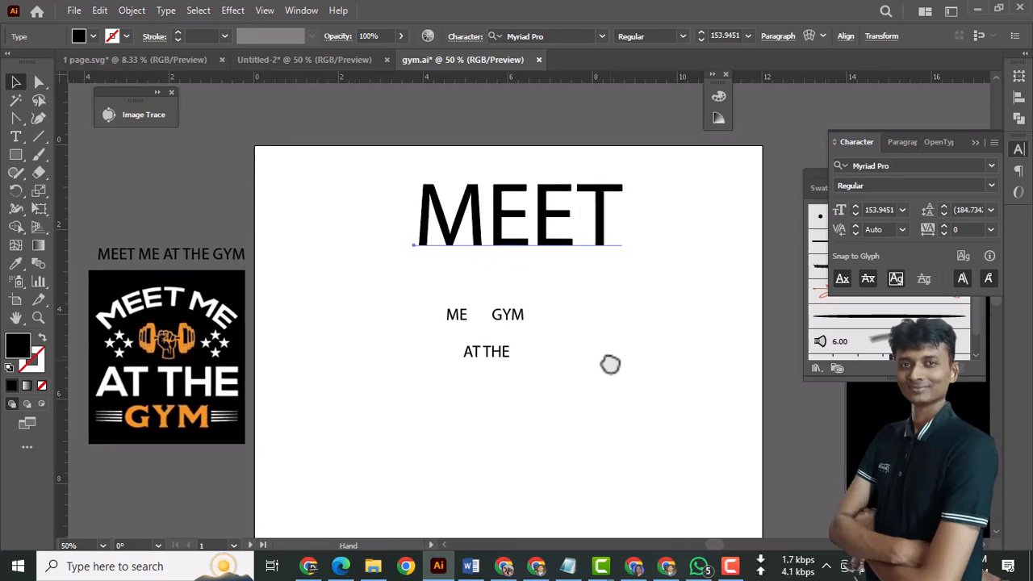
mouse_move(493, 231)
mouse_down()
mouse_move(474, 237)
mouse_move(489, 246)
mouse_move(495, 237)
mouse_up()
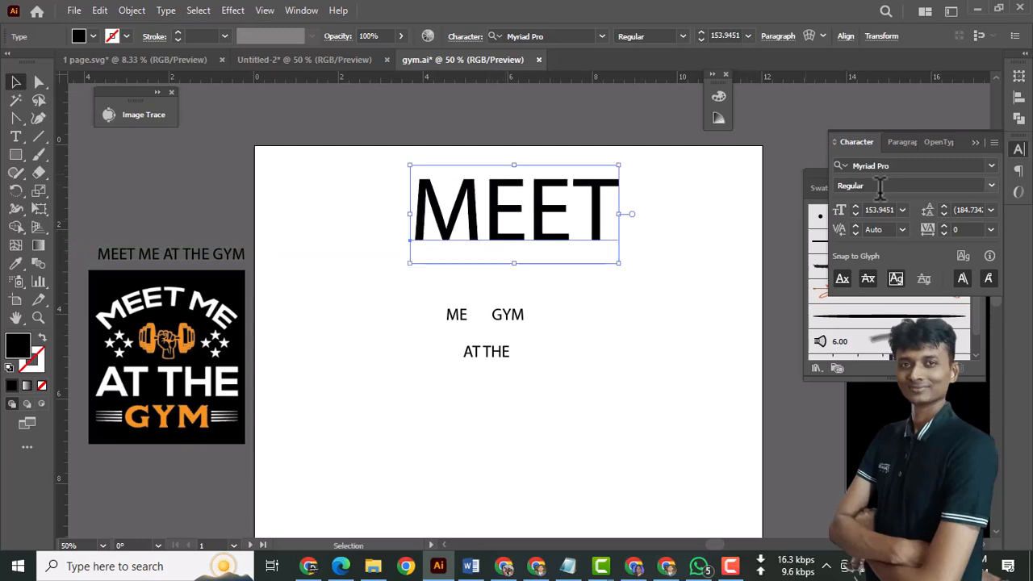
click(822, 240)
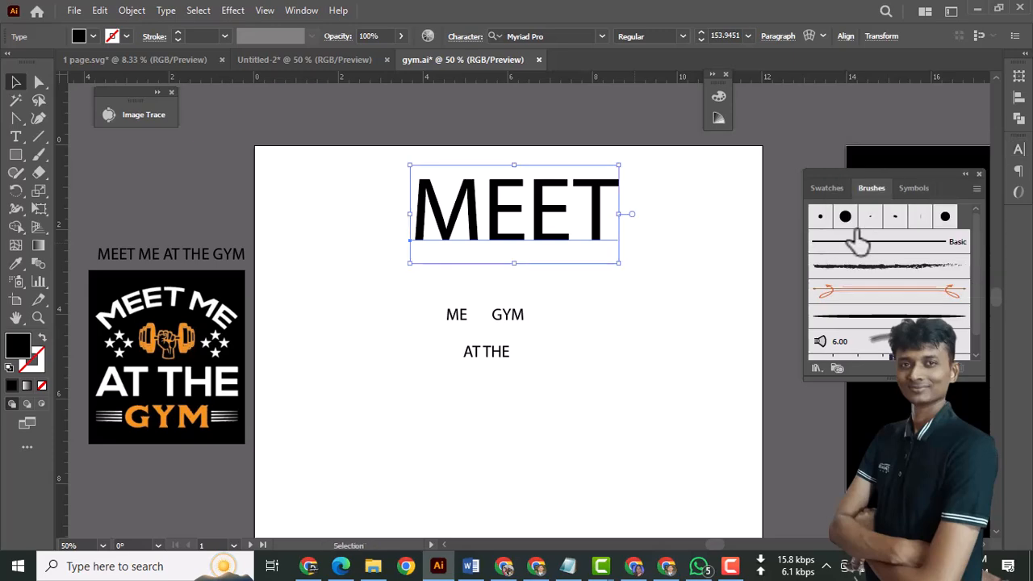
key(ctrl+t)
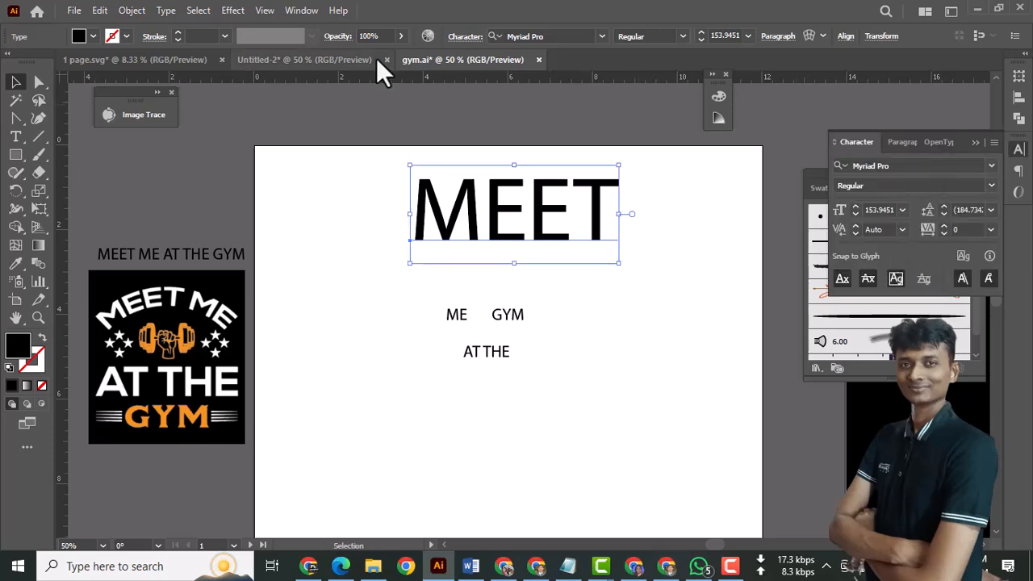
key(Print)
drag(813, 107, 991, 311)
key(ctrl+c)
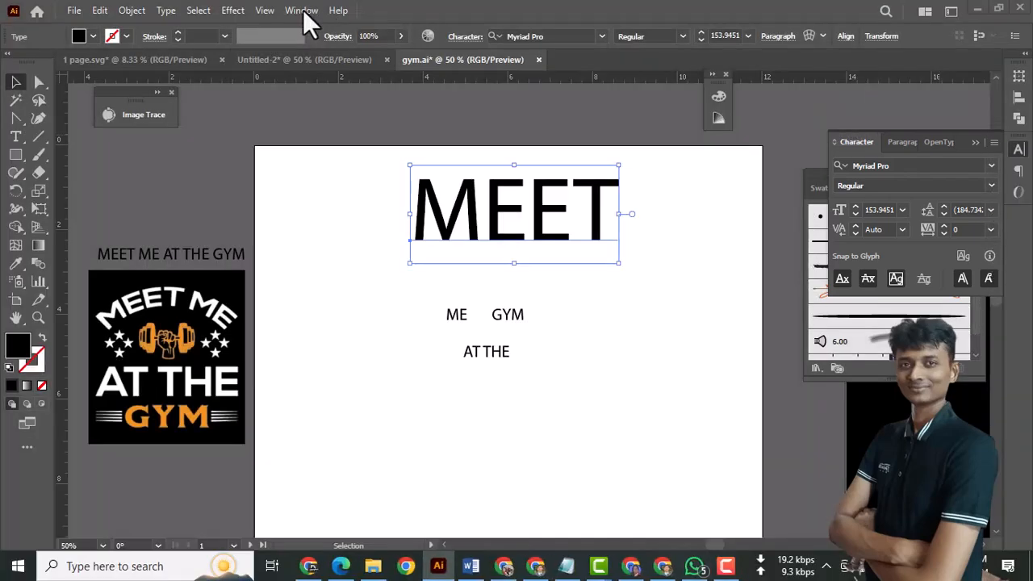
click(301, 10)
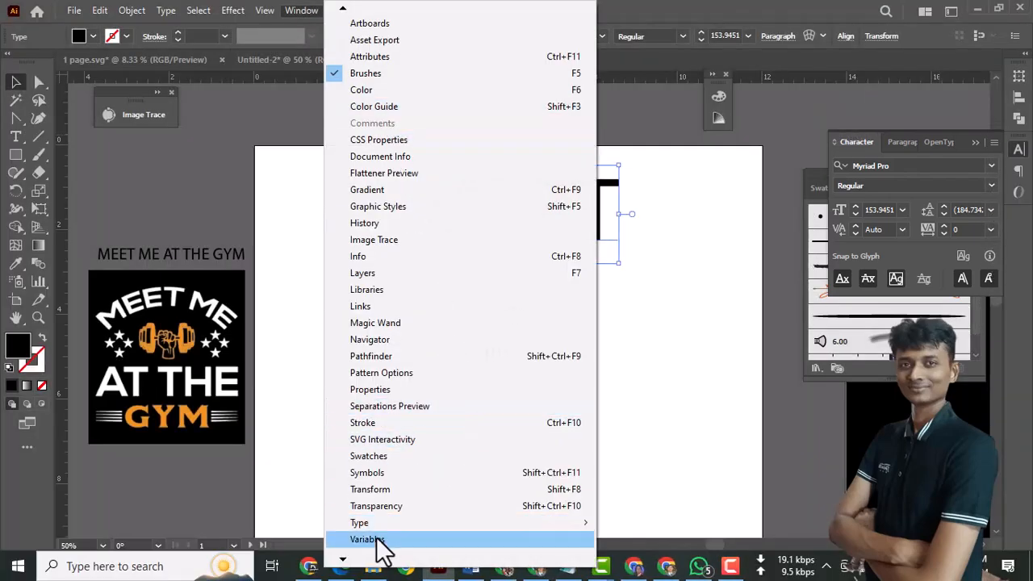
mouse_move(401, 528)
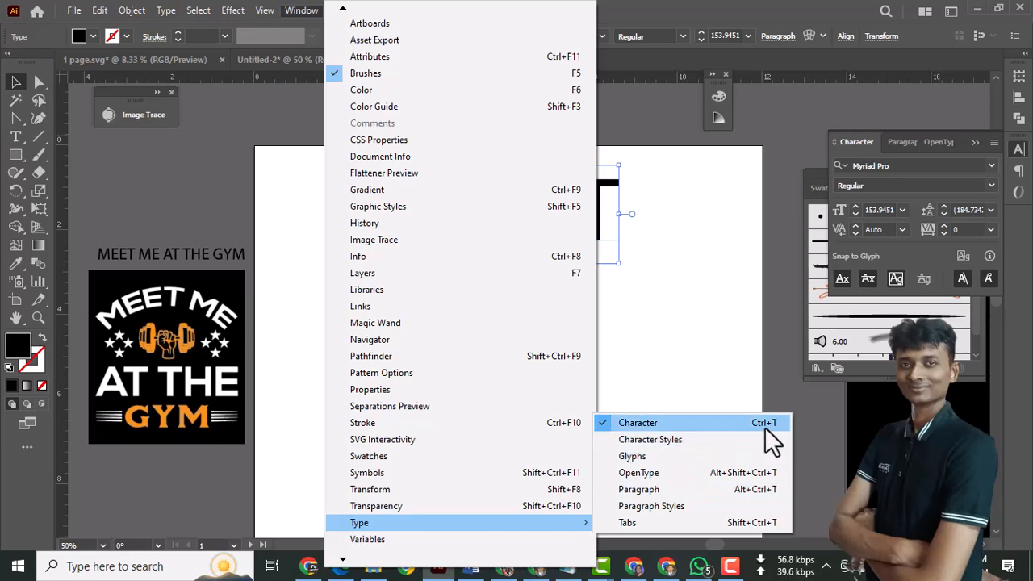
click(717, 16)
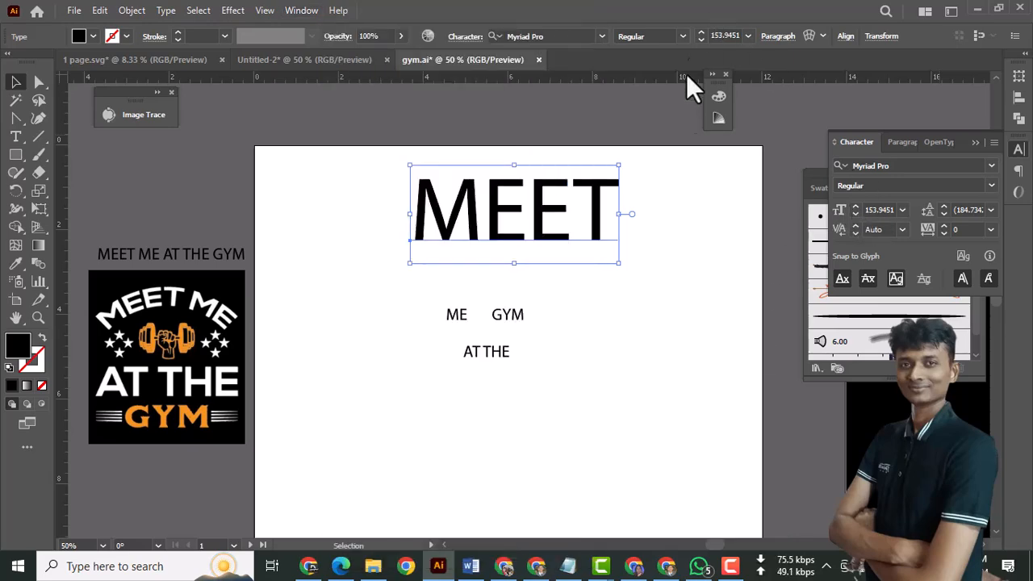
Step: Set the MEET text's font to Nerve Agent and nudge the word slightly down and right
click(992, 166)
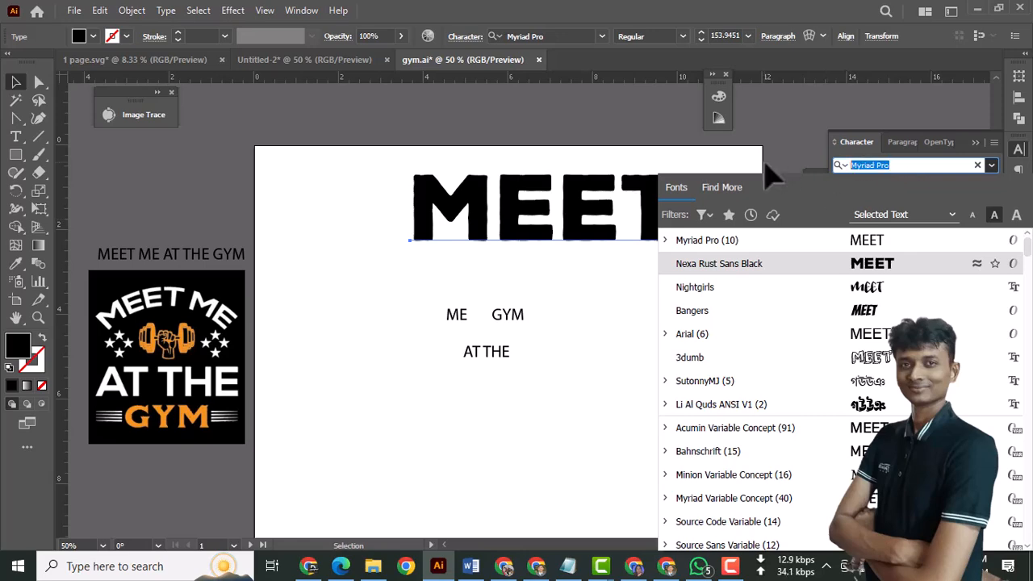
text(nerve)
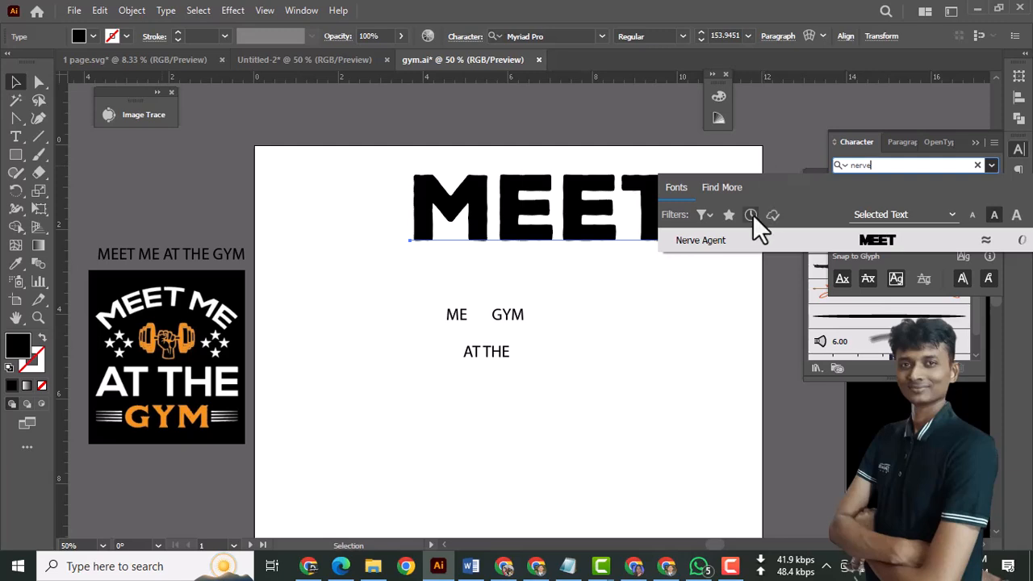
click(734, 240)
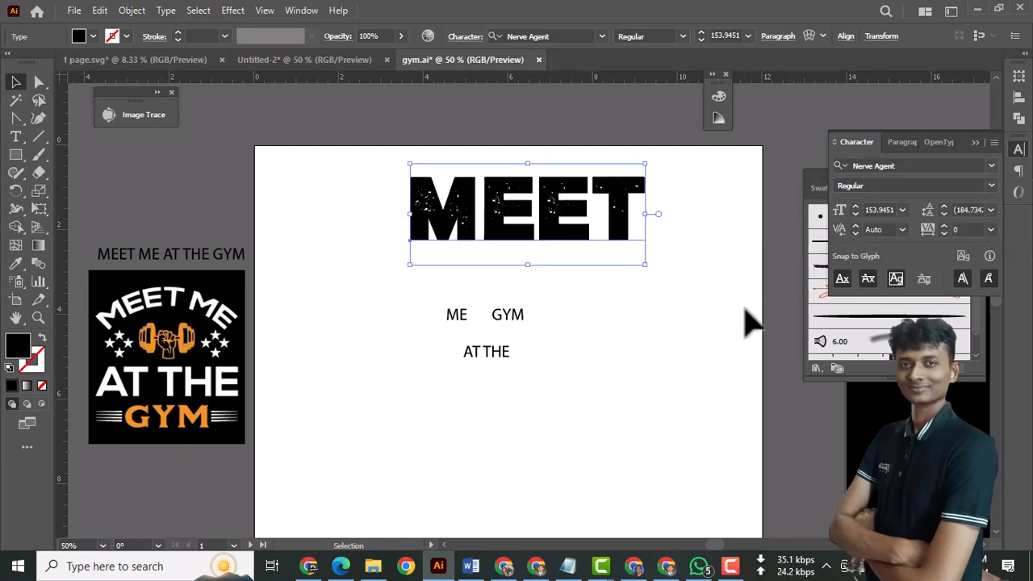
mouse_move(530, 234)
mouse_down()
mouse_move(507, 253)
mouse_move(536, 242)
mouse_up()
Step: Spread out the small texts below MEET, with ME just under it, AT THE in the middle and GYM lowest
drag(500, 350, 483, 370)
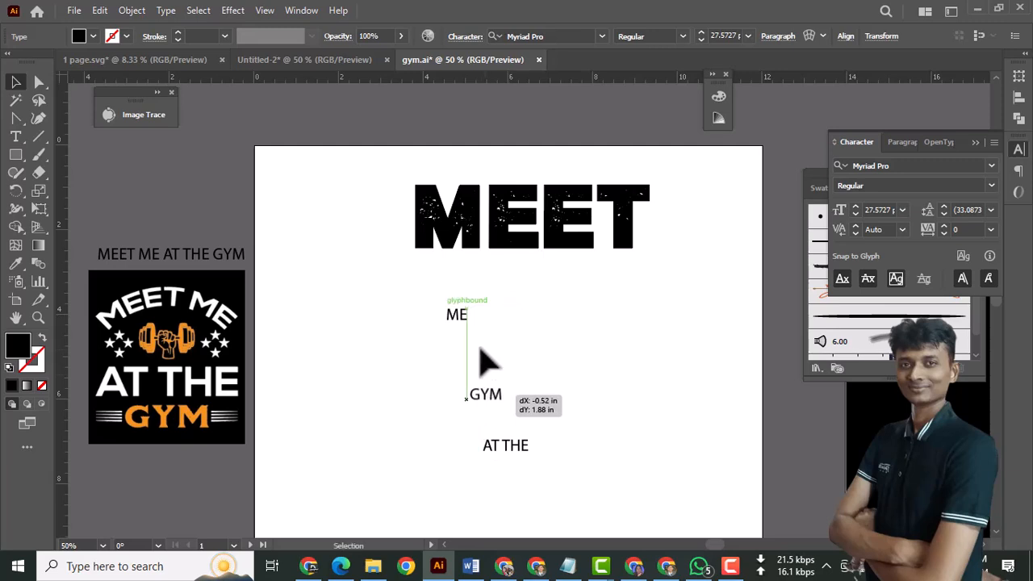
drag(457, 315, 436, 295)
click(493, 406)
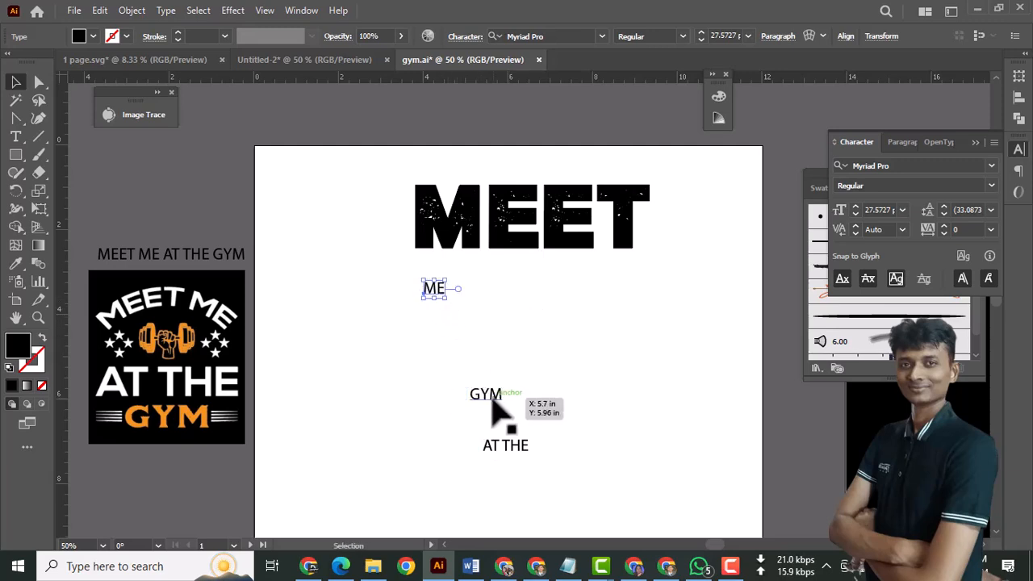
drag(492, 401, 589, 491)
drag(519, 452, 516, 370)
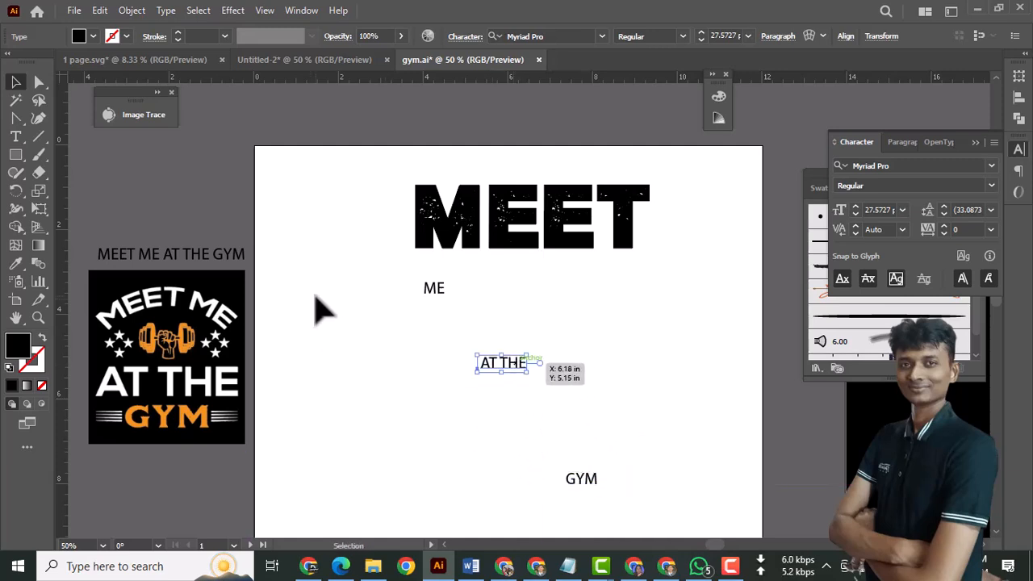
Step: Copy MEET's type formatting onto AT THE with the Eyedropper and center the enlarged text below ME
click(18, 264)
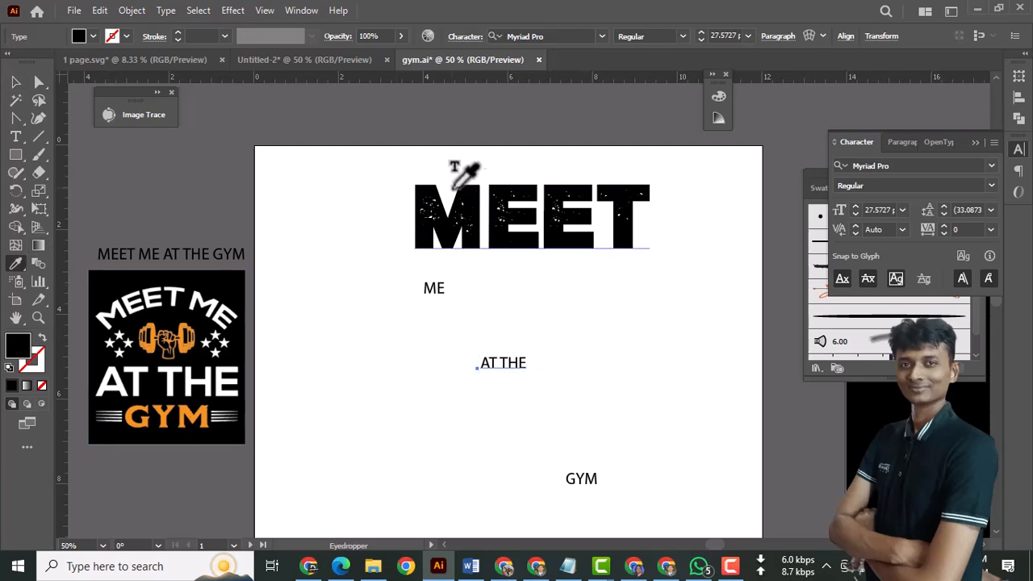
click(458, 200)
click(15, 83)
drag(500, 386, 441, 381)
Step: Apply the AT THE type formatting to GYM with the Eyedropper and place it directly below AT THE
drag(579, 484, 511, 472)
click(17, 263)
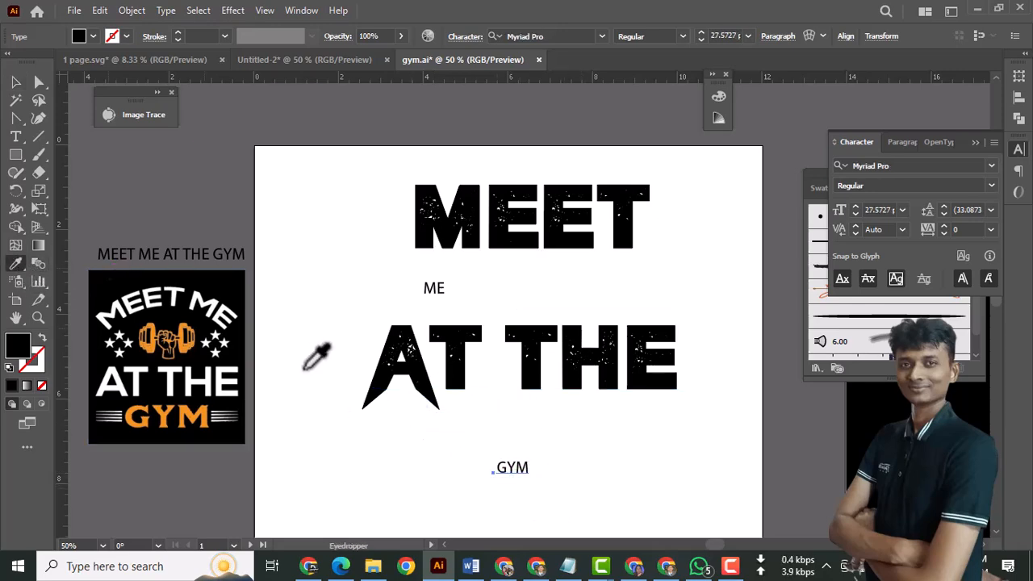
click(487, 384)
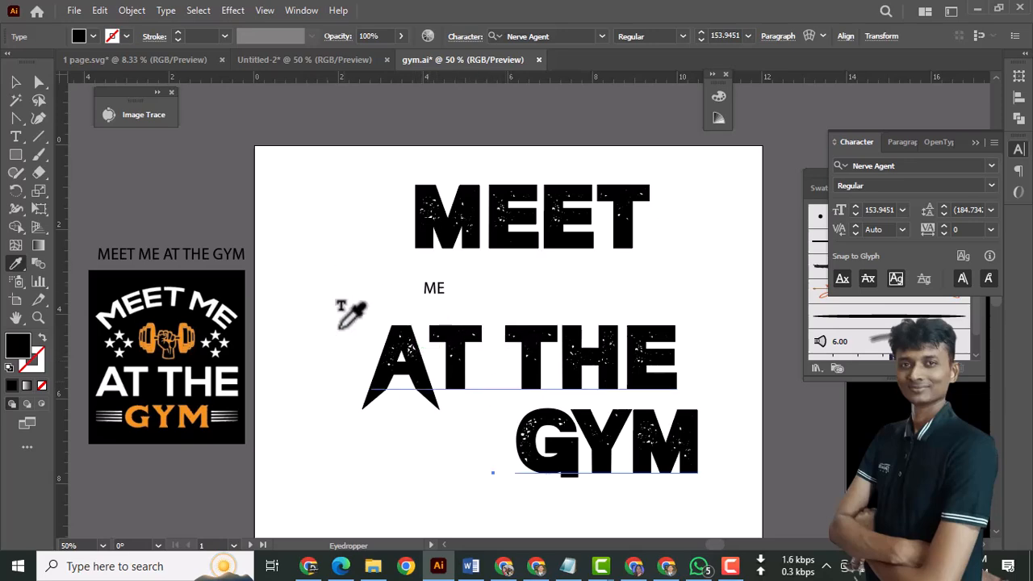
click(15, 81)
scroll(557, 444, down, 1)
scroll(556, 428, down, 2)
drag(567, 411, 434, 407)
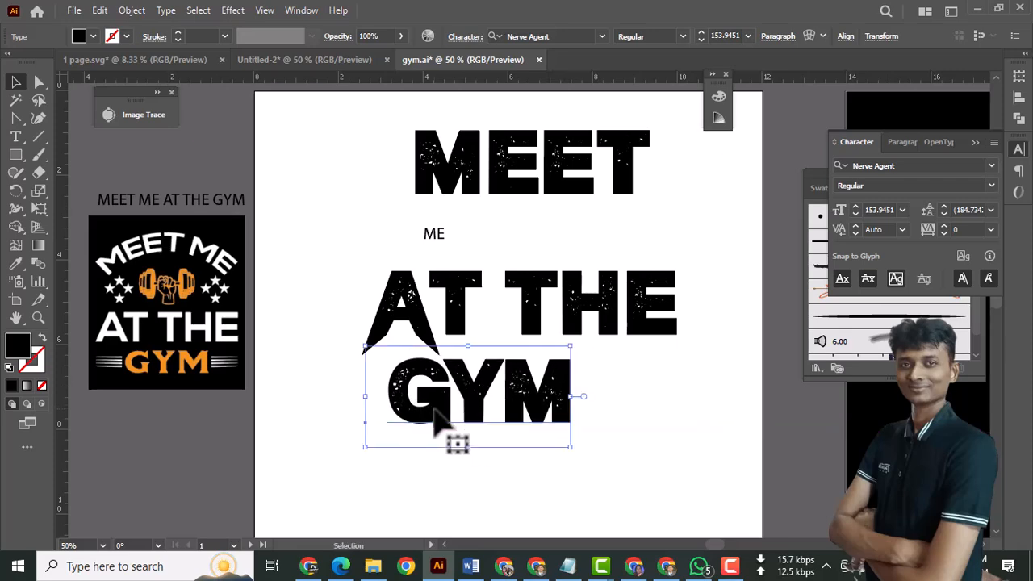
Step: Browse script fonts for the small ME text and set it to Nauticus Script Regular
click(431, 227)
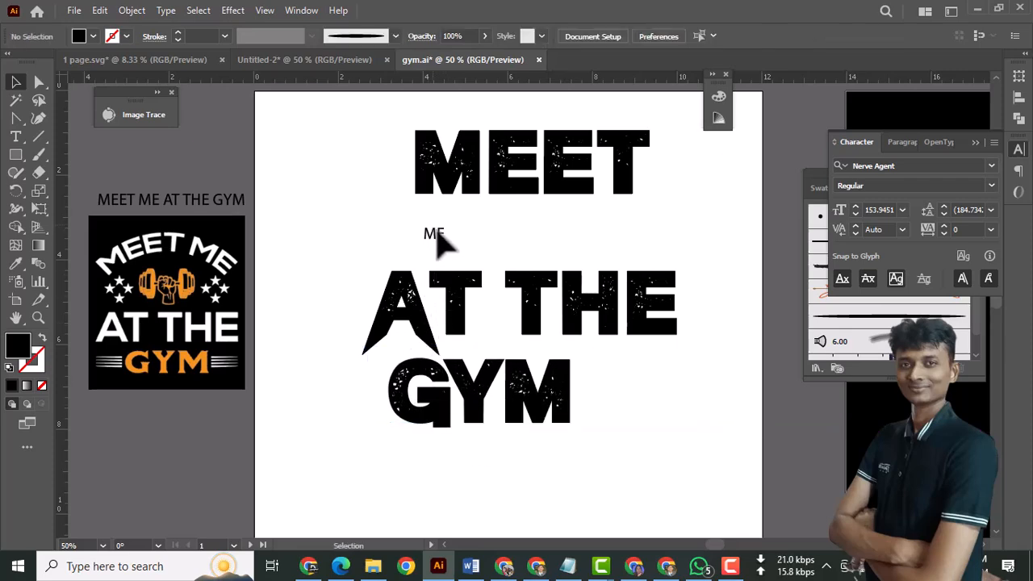
click(430, 232)
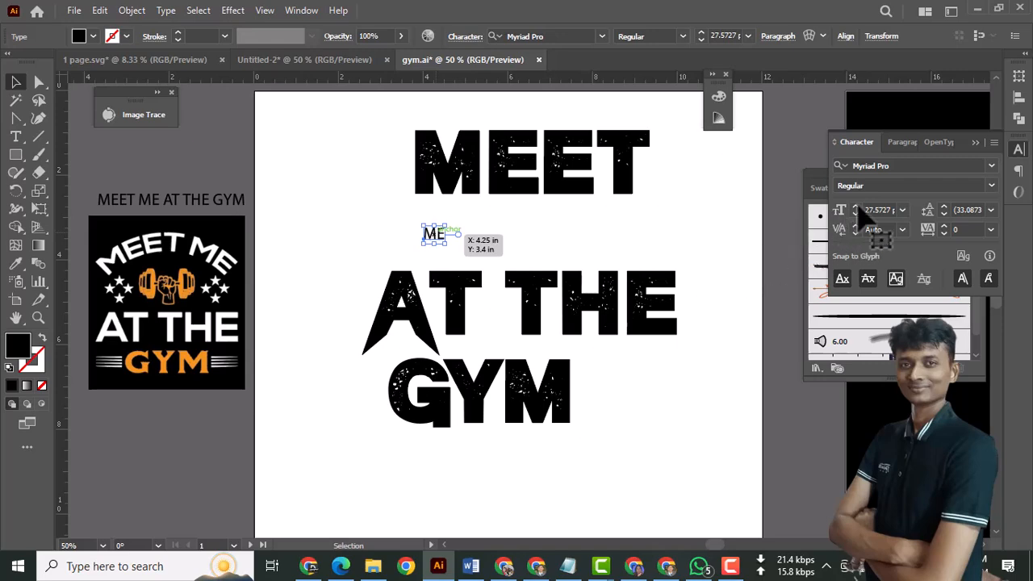
click(893, 165)
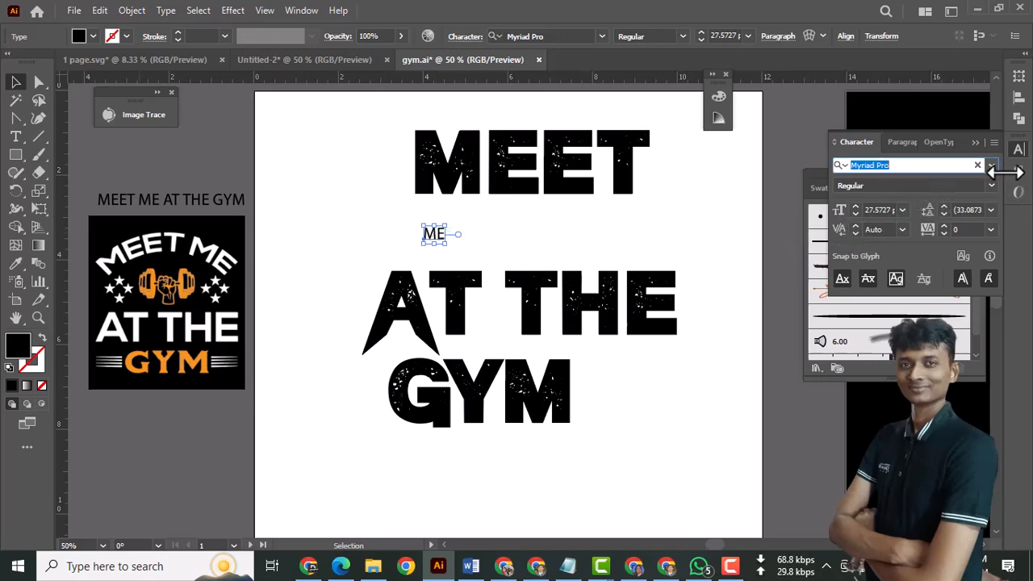
key(ctrl+v)
key(Down)
key(Down)
key(Down)
key(Down)
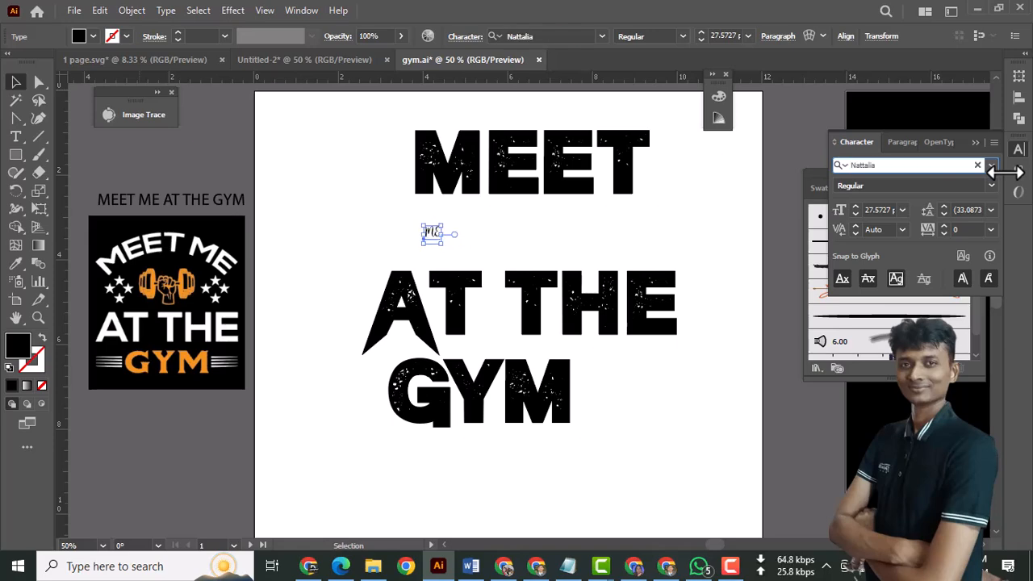
key(Down)
key(Down)
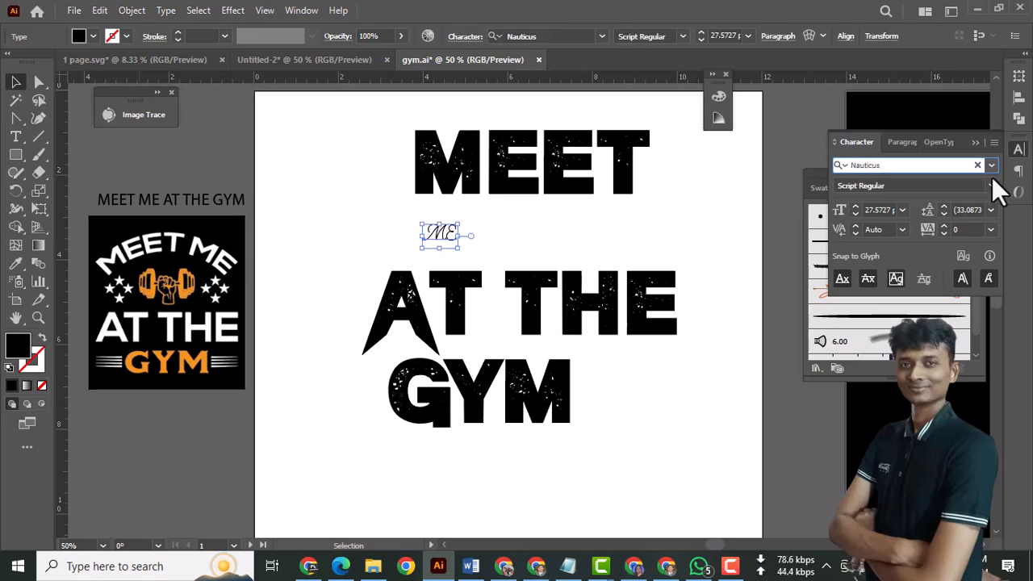
Step: Enlarge the ME text to about 115 pt directly below MEET, moving AT THE down to make room
drag(457, 248, 536, 300)
drag(488, 276, 489, 313)
mouse_move(493, 243)
mouse_down()
mouse_move(465, 227)
mouse_move(474, 235)
mouse_up()
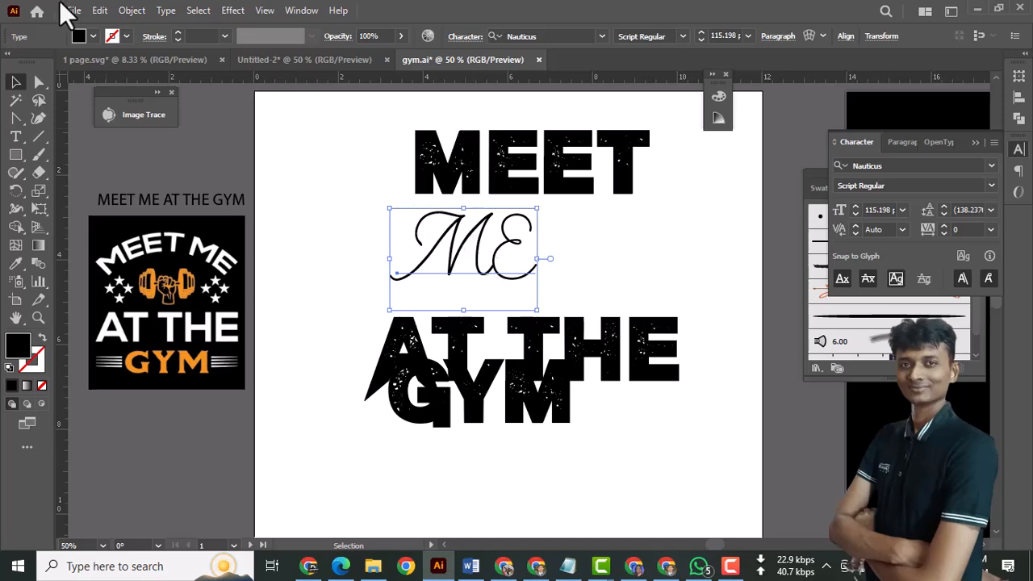
Step: Change the ME text to title case
click(165, 11)
mouse_move(249, 245)
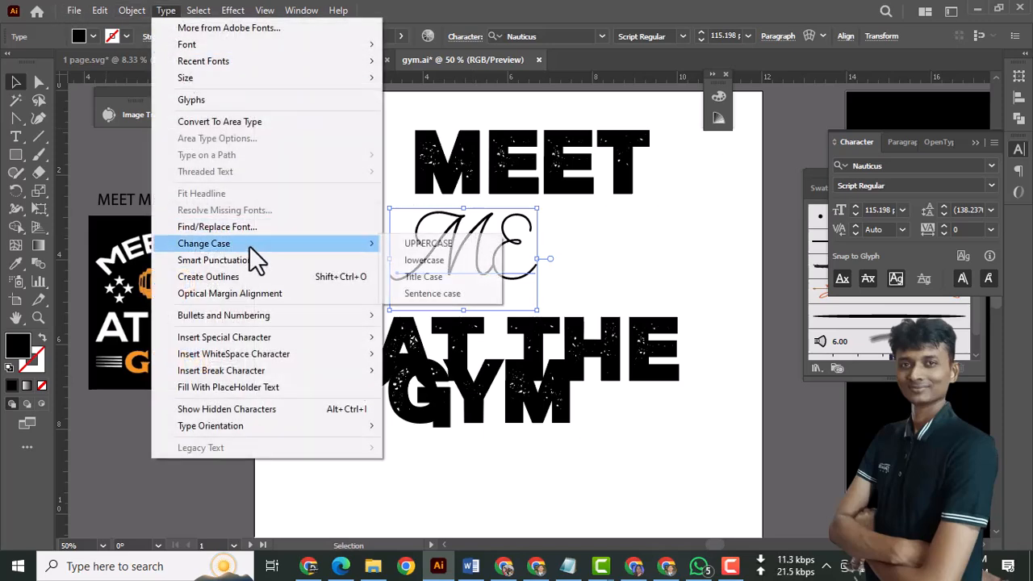
click(441, 277)
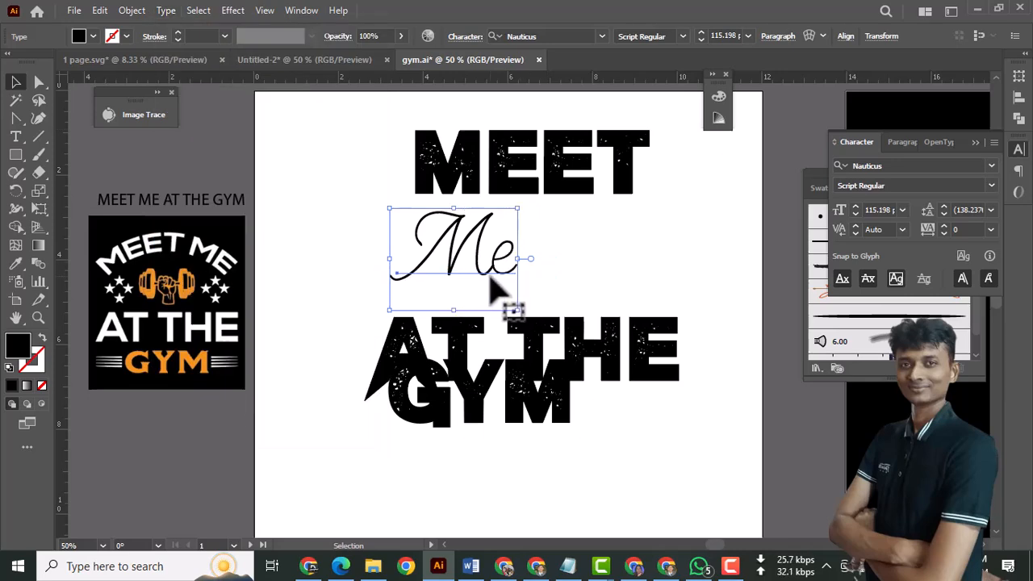
Step: Set the Me text's font to Naylla script
click(868, 167)
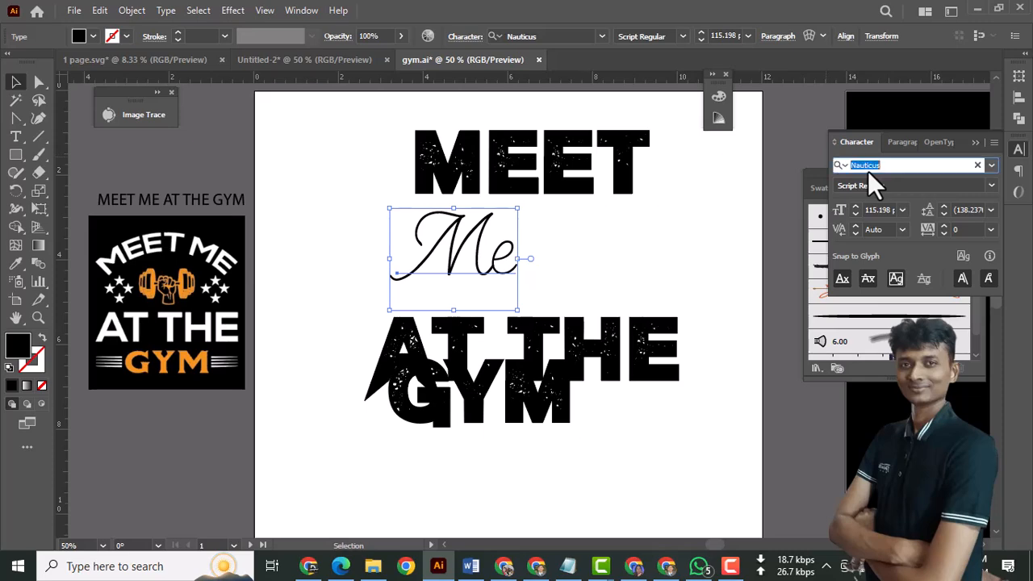
text(naylla)
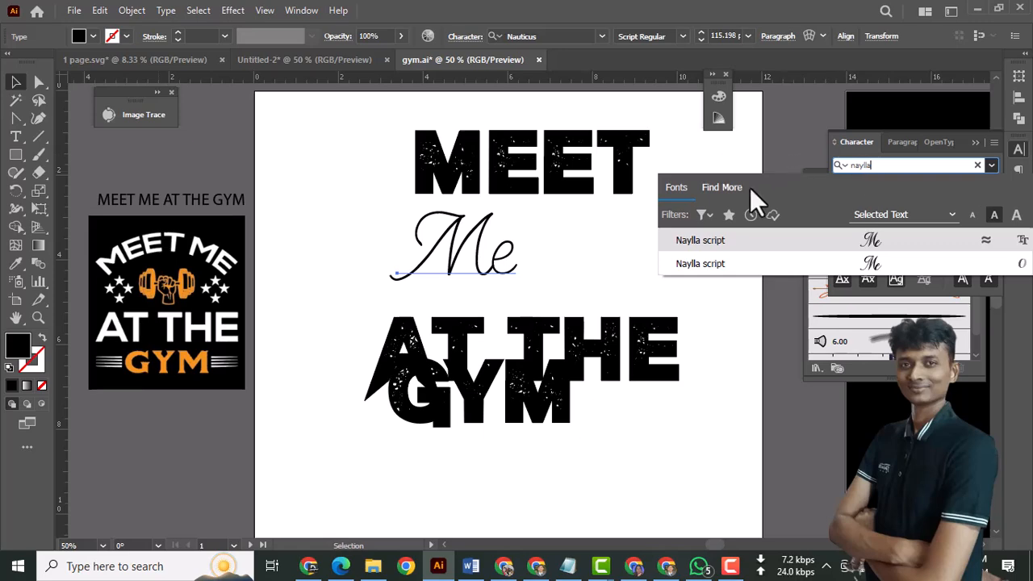
click(724, 242)
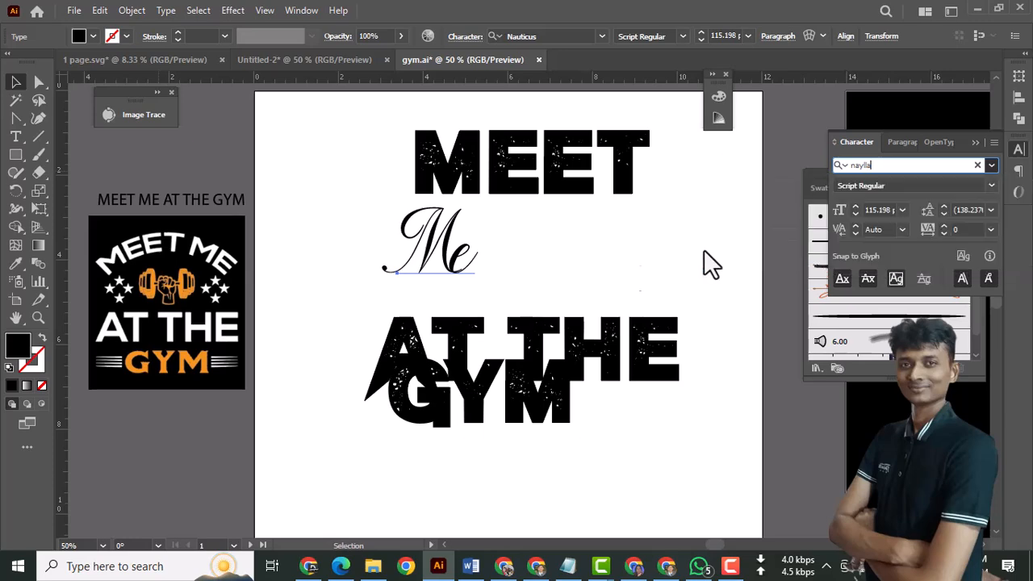
click(453, 262)
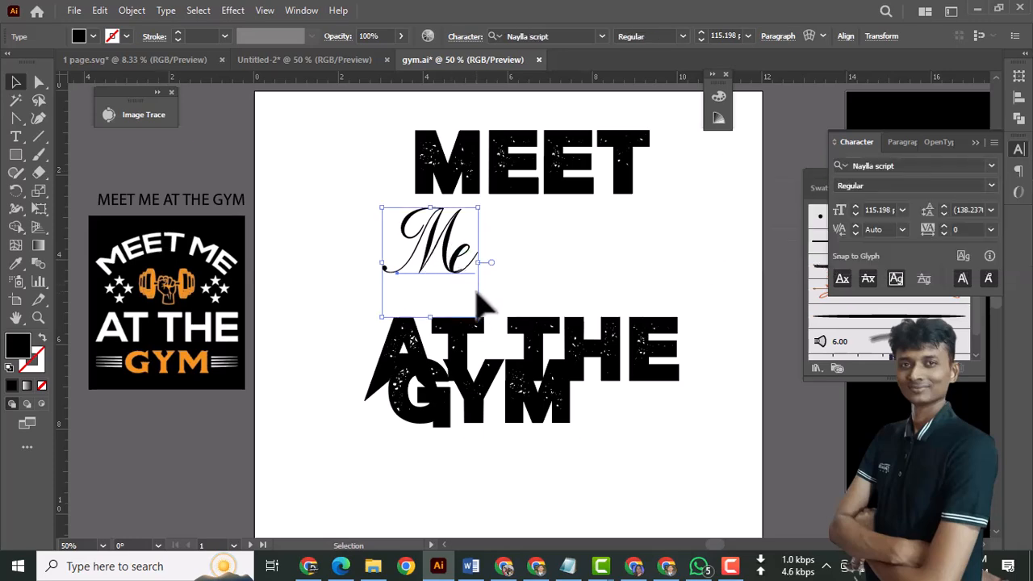
Step: Scale down the Me text and place it just under the M of MEET
drag(478, 316, 443, 281)
drag(422, 231, 434, 229)
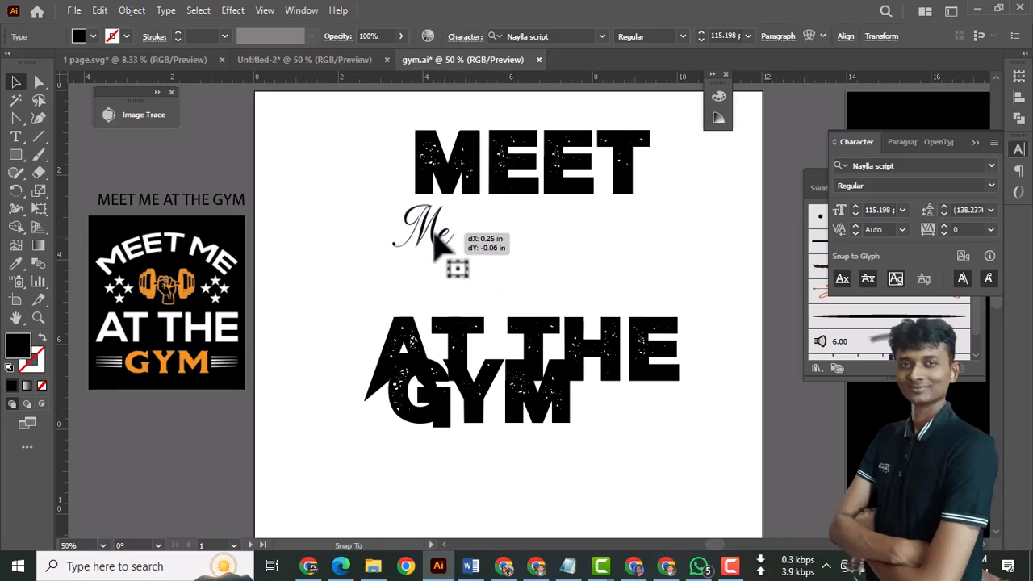
Step: Move the AT THE text up about 0.8 in and right about 0.46 in, clear of GYM
click(484, 179)
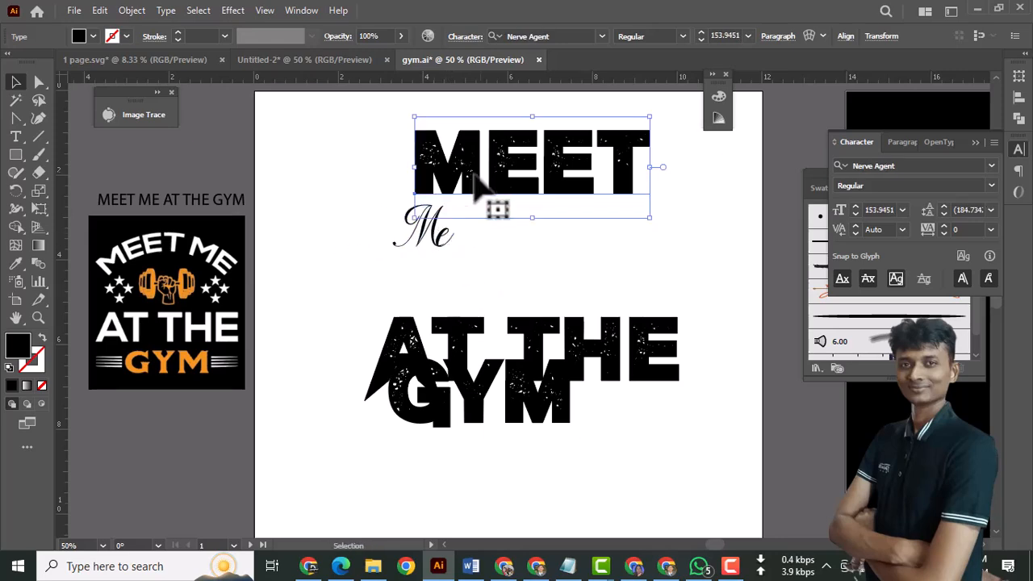
click(654, 230)
click(538, 165)
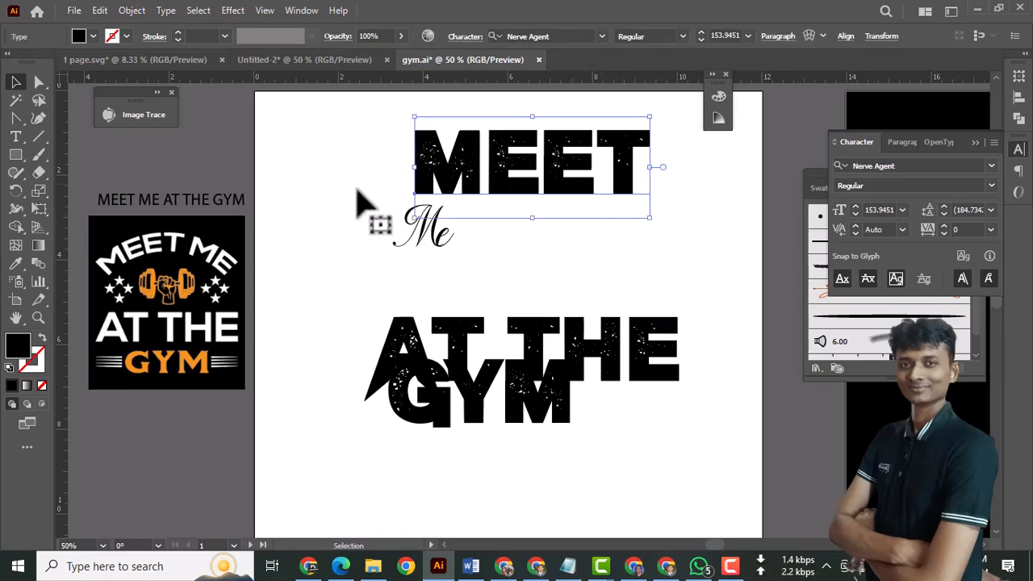
click(363, 135)
drag(452, 329, 472, 295)
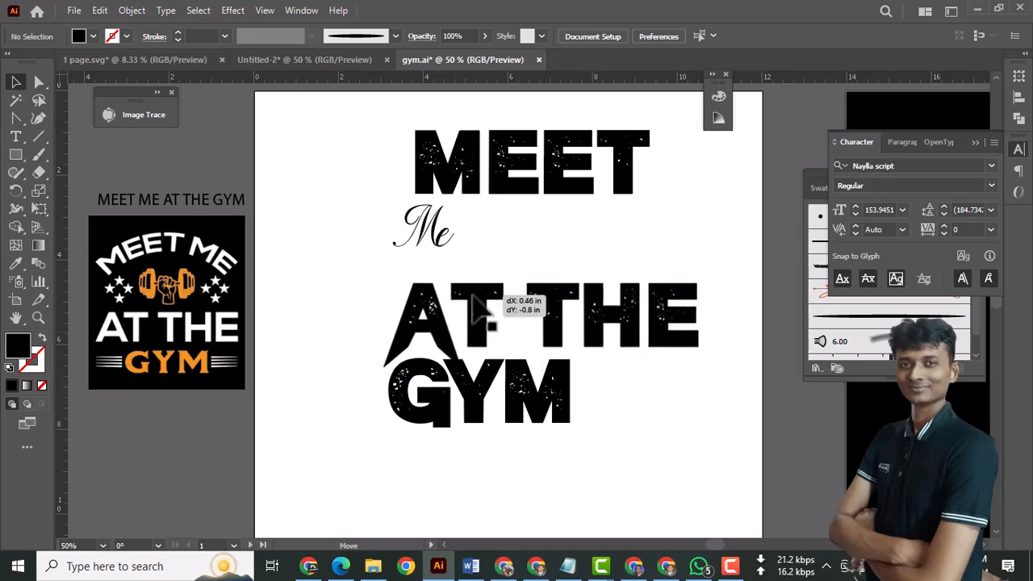
Step: Duplicate all the MEET, Me, AT THE and GYM text and place the copy off the artboard below the reference design
drag(336, 128, 703, 414)
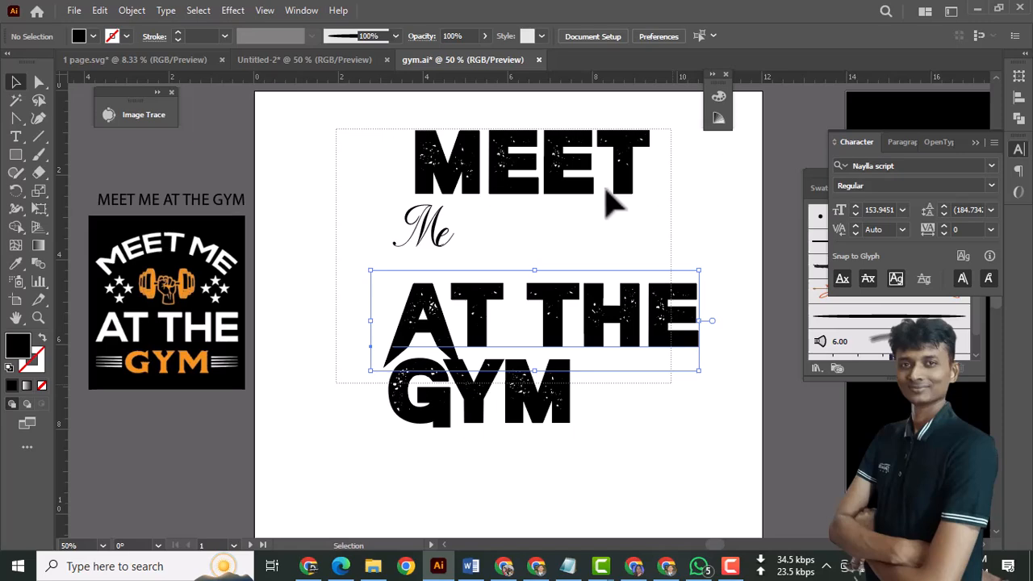
key(ctrl+a)
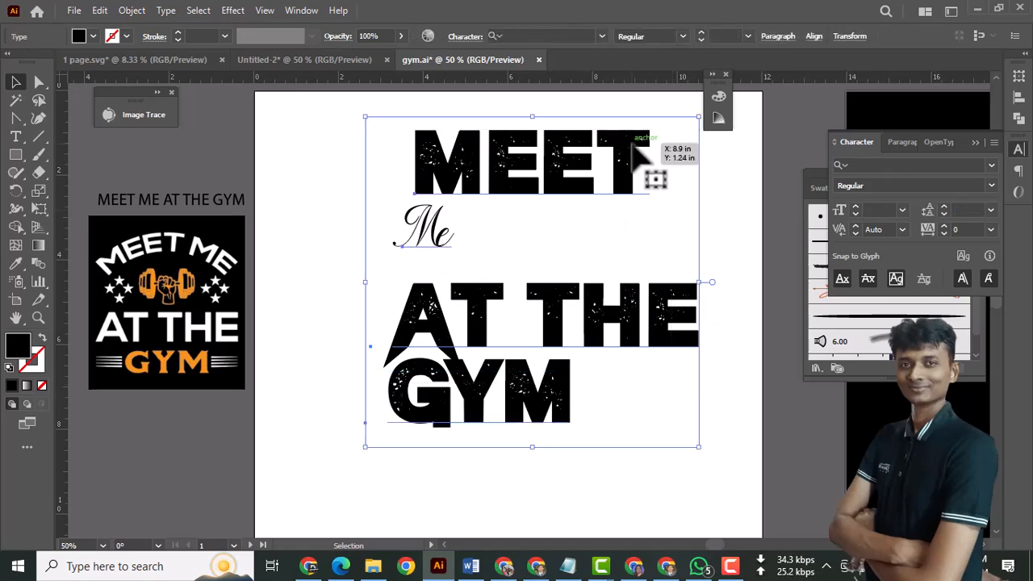
drag(641, 156, 165, 482)
drag(258, 434, 256, 433)
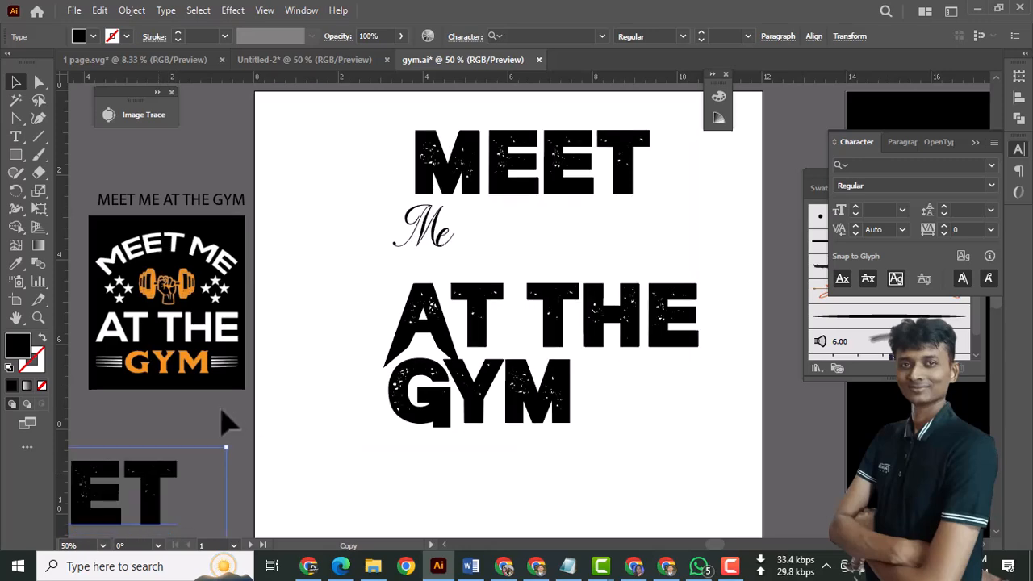
click(331, 222)
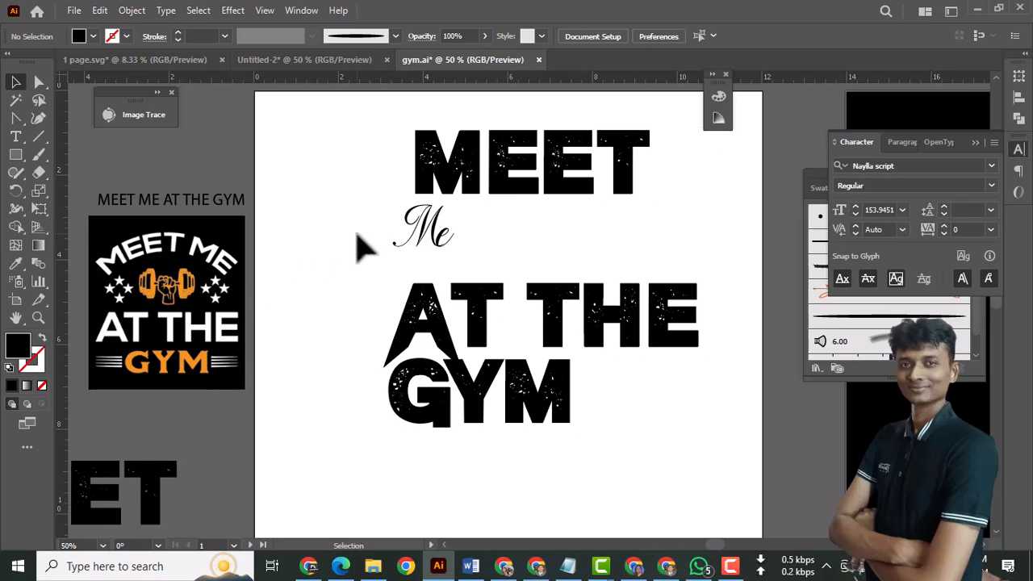
click(523, 194)
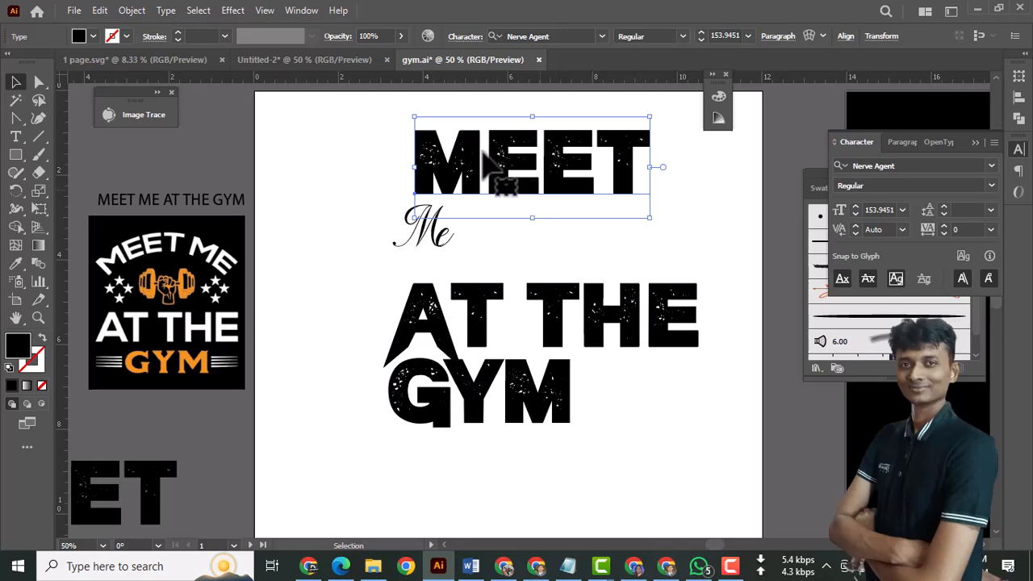
right_click(484, 182)
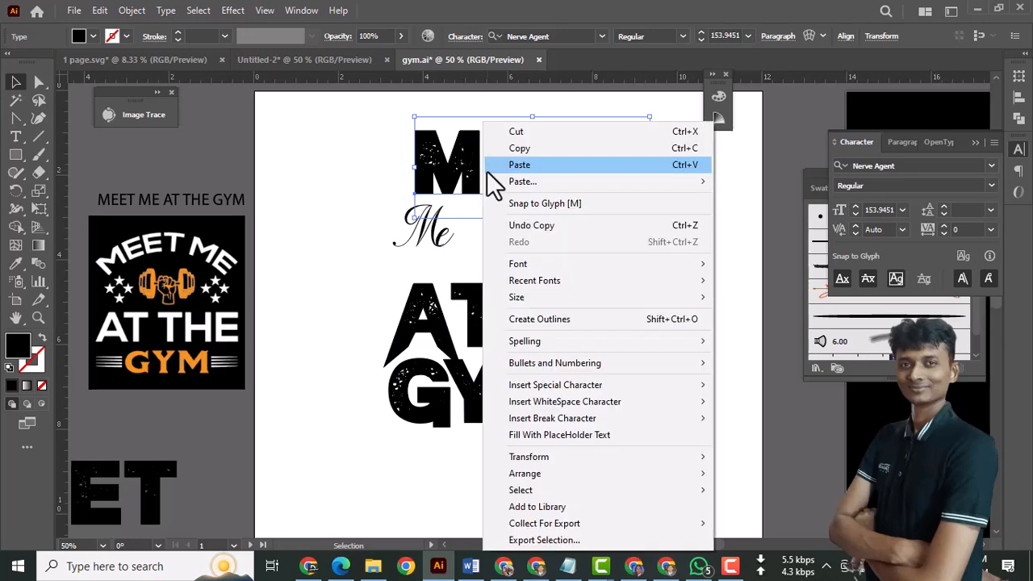
click(325, 194)
Step: Convert the MEET, Me, AT THE and GYM text on the artboard to outlines
drag(381, 149, 641, 440)
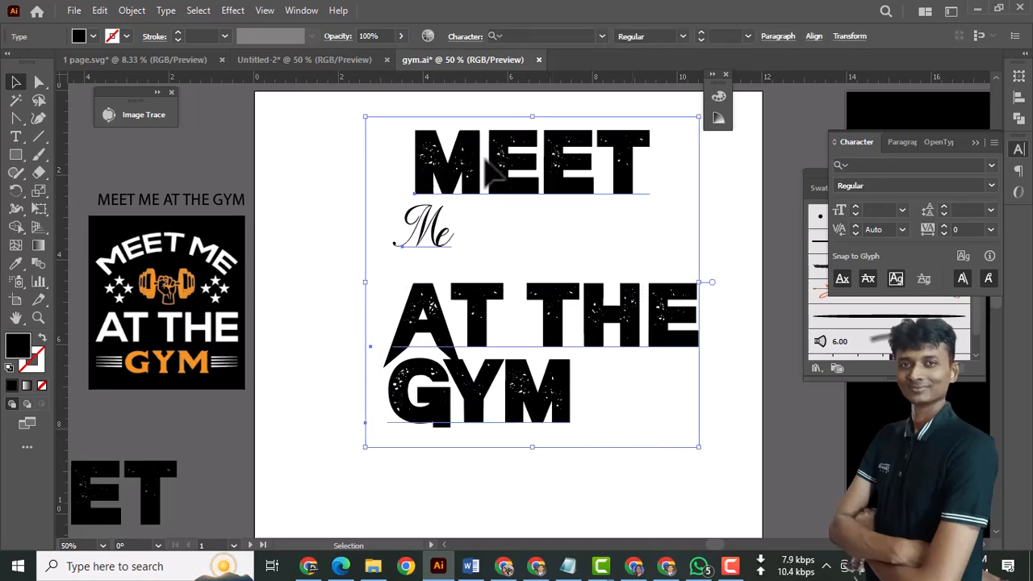
right_click(510, 181)
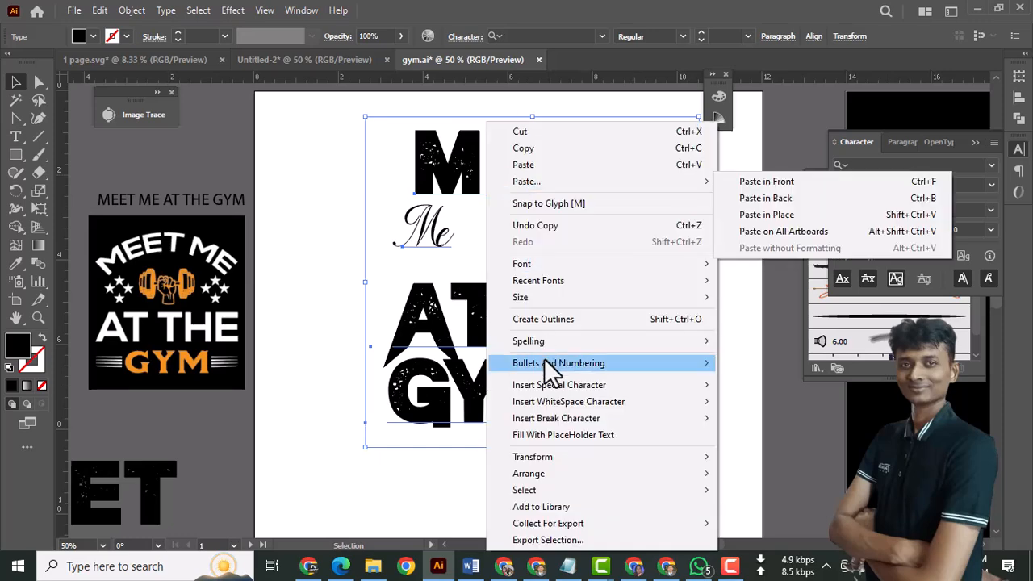
click(552, 320)
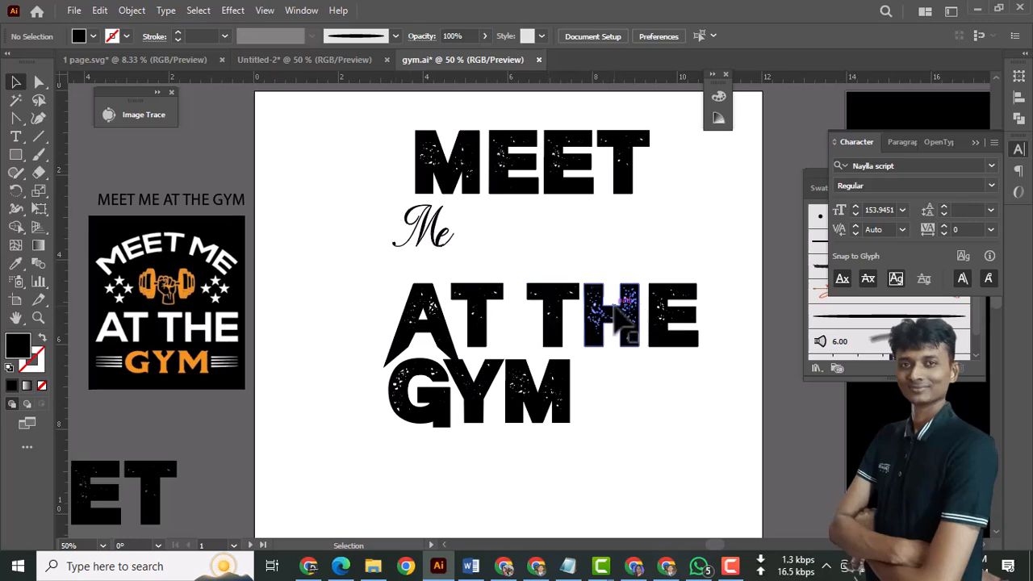
click(476, 195)
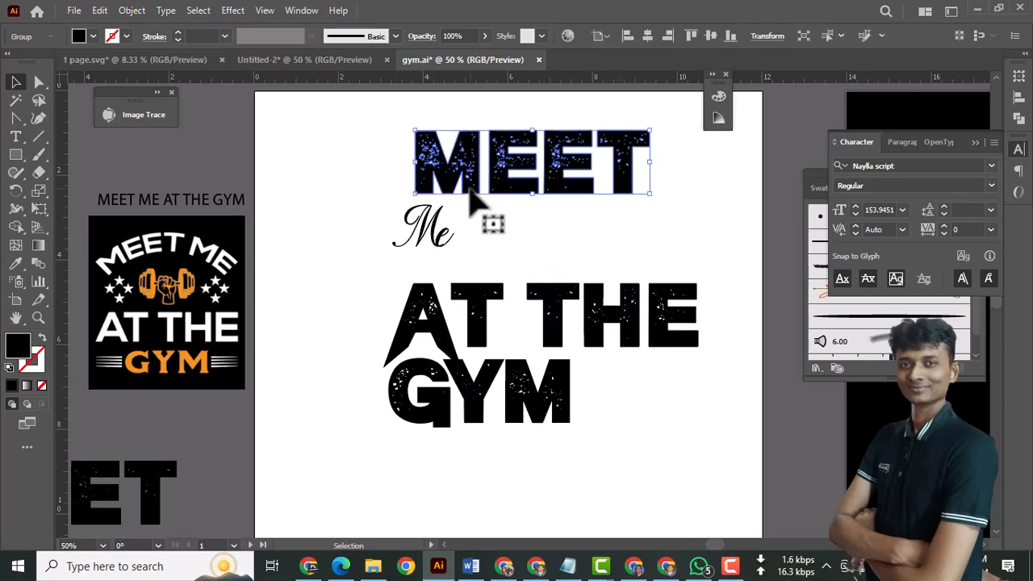
click(385, 192)
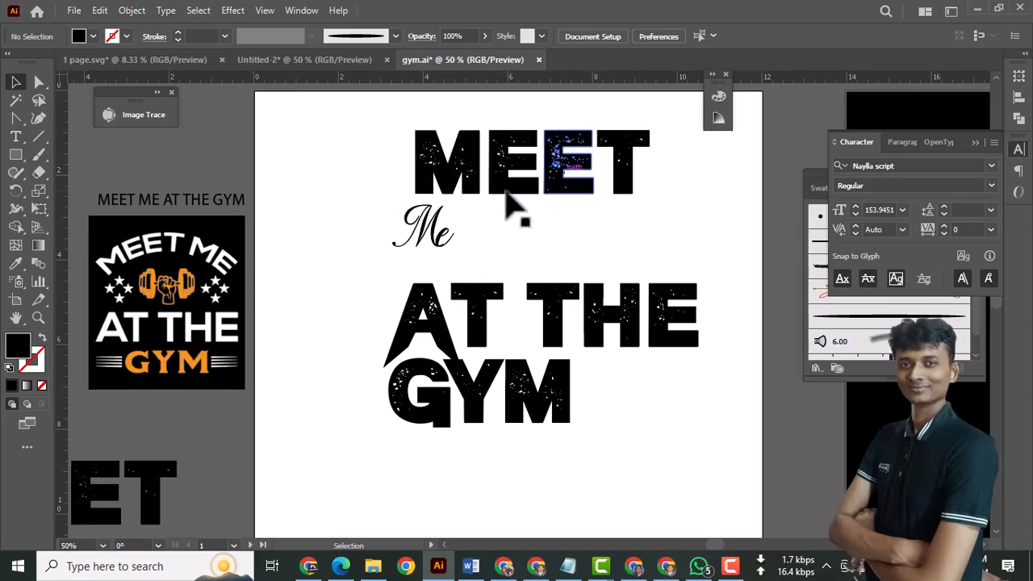
Step: Draw a black rectangle that fully covers MEET with a small margin and send it to the back
ctrl+click(581, 193)
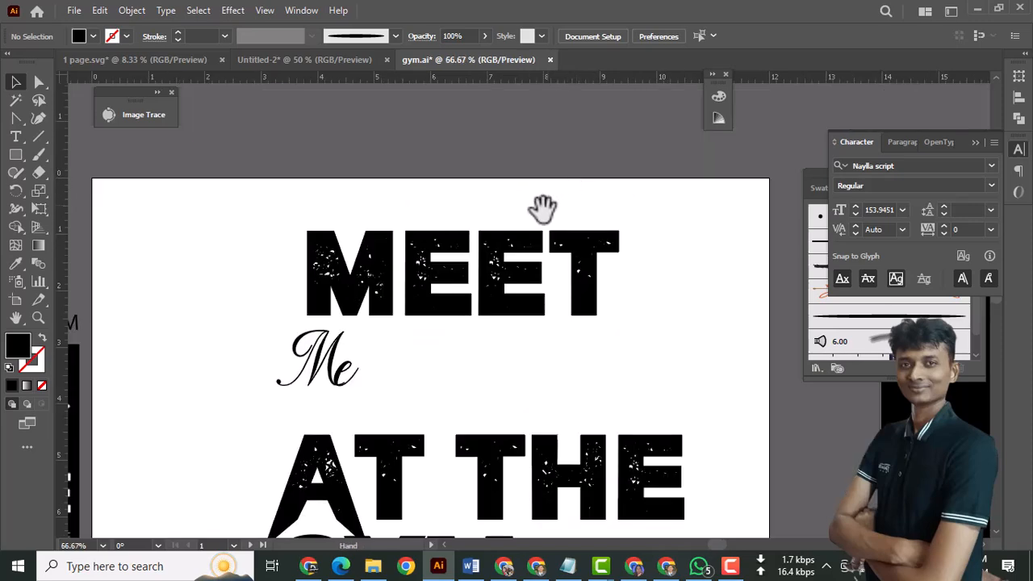
ctrl+click(541, 316)
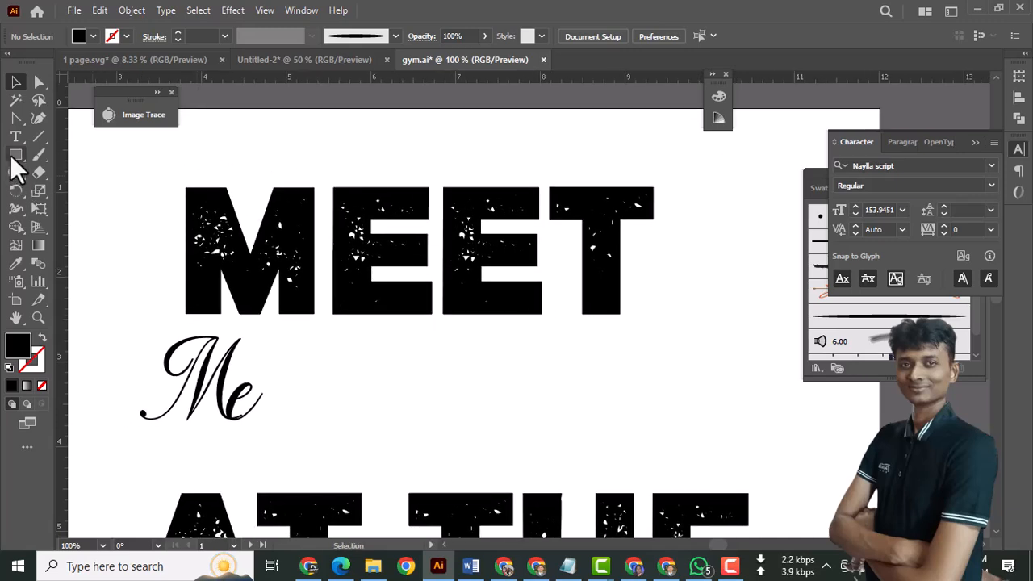
drag(12, 159, 70, 165)
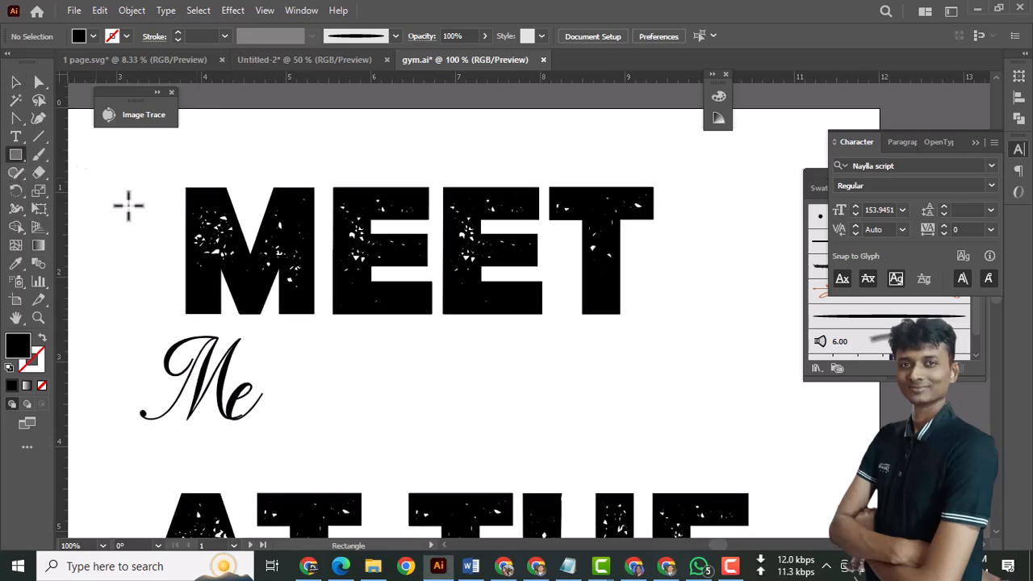
drag(155, 169, 699, 332)
click(15, 82)
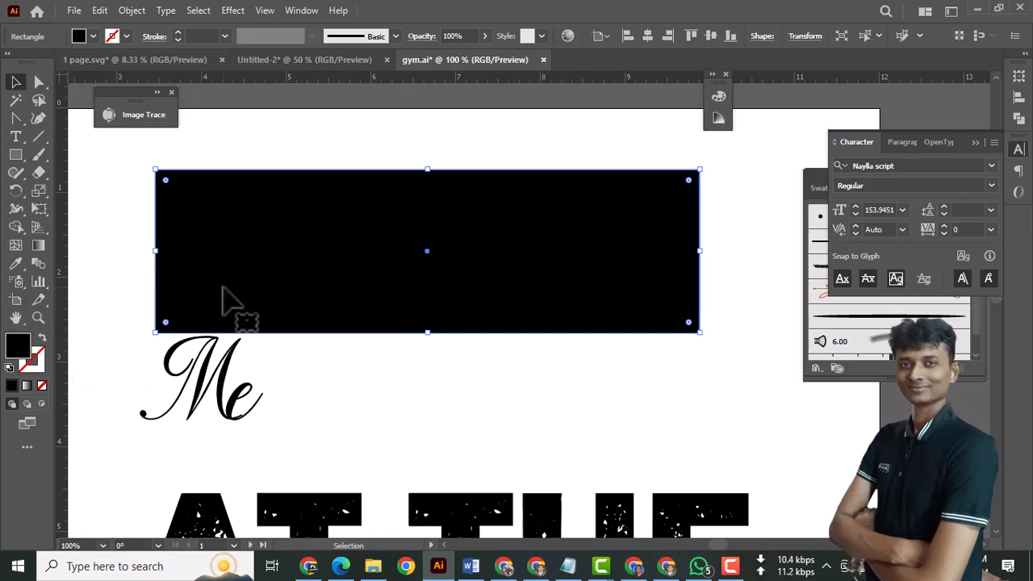
right_click(233, 263)
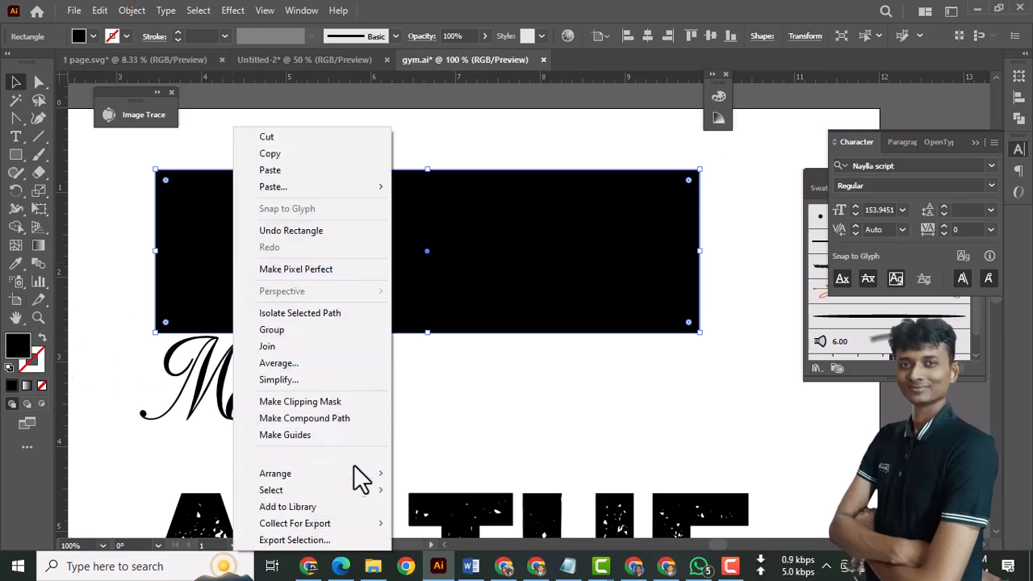
mouse_move(406, 479)
click(448, 524)
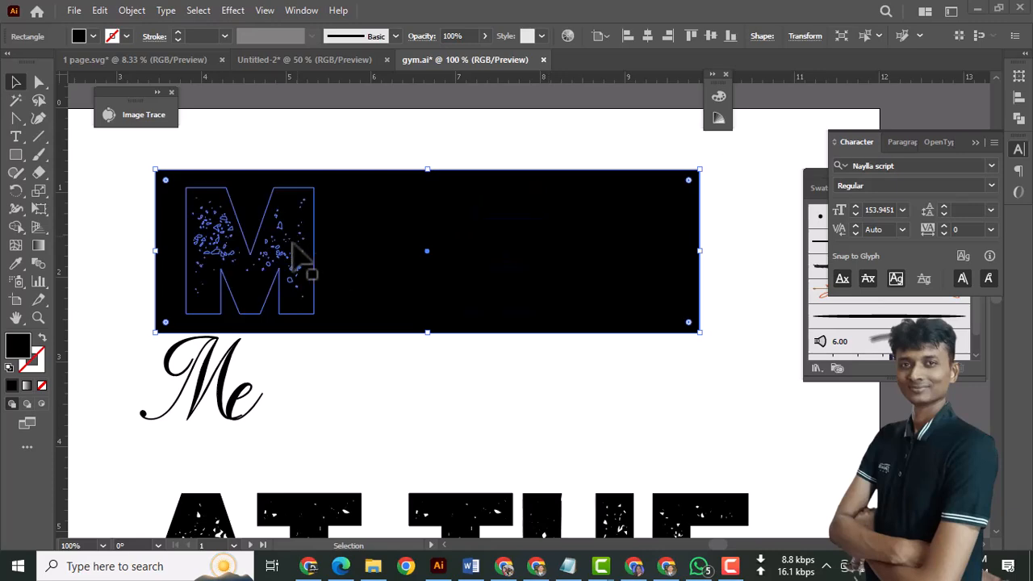
Step: Divide the MEET letters and the rectangle behind them with Pathfinder
drag(157, 169, 709, 343)
click(135, 157)
key(ctrl+z)
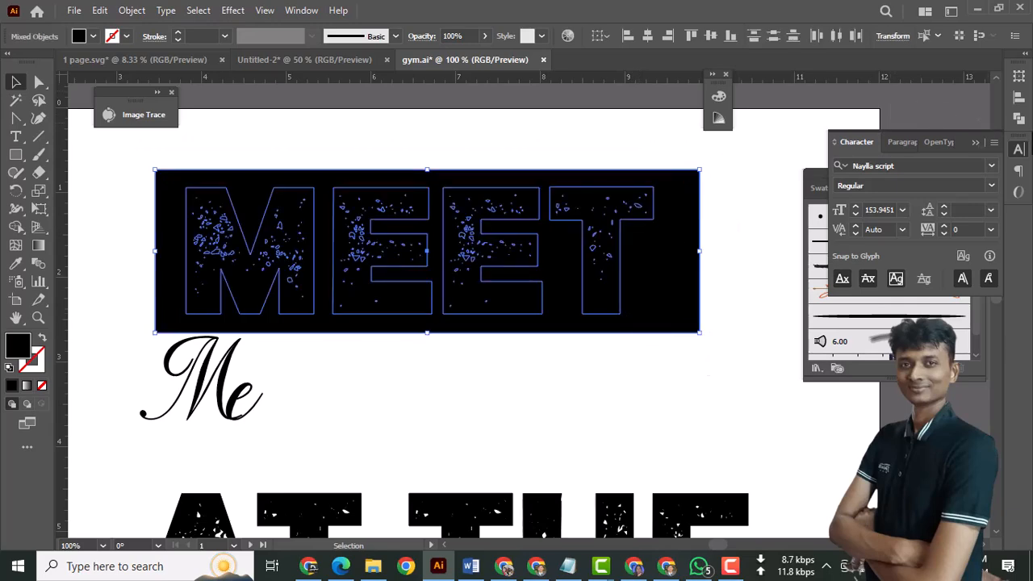
click(1019, 117)
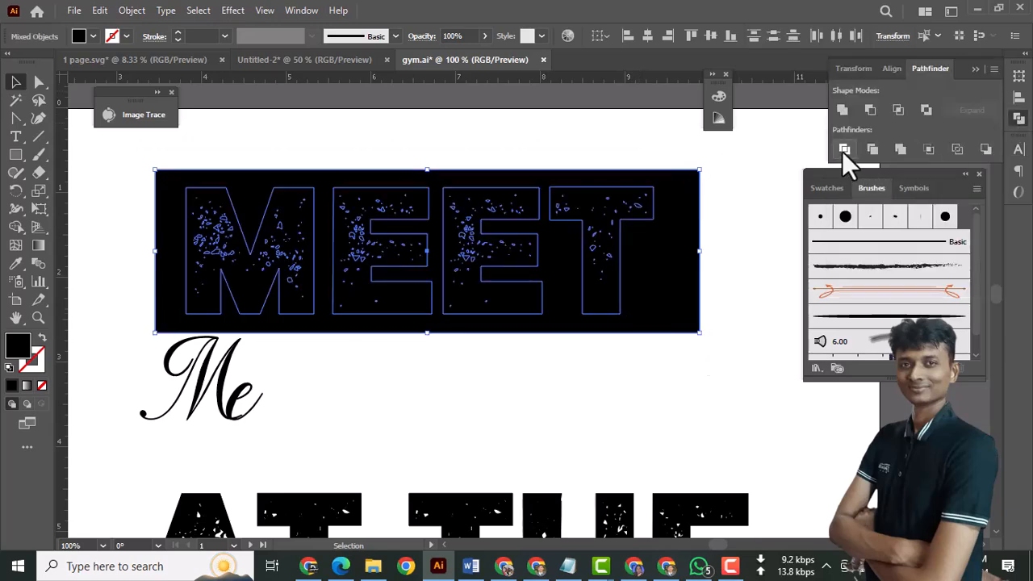
Step: Ungroup the divided shapes and delete the rectangle piece surrounding the MEET letters
right_click(505, 239)
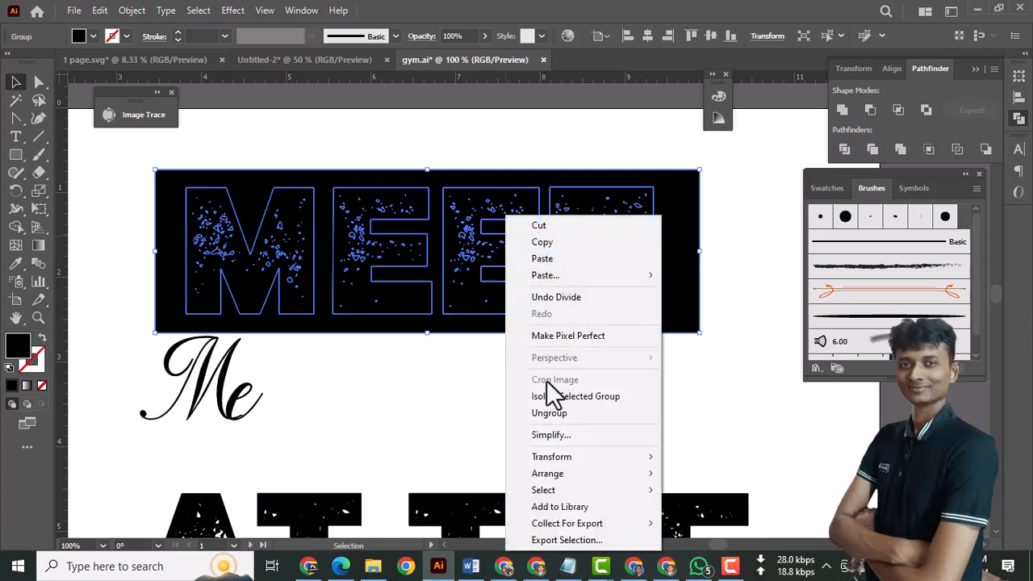
click(555, 418)
click(722, 387)
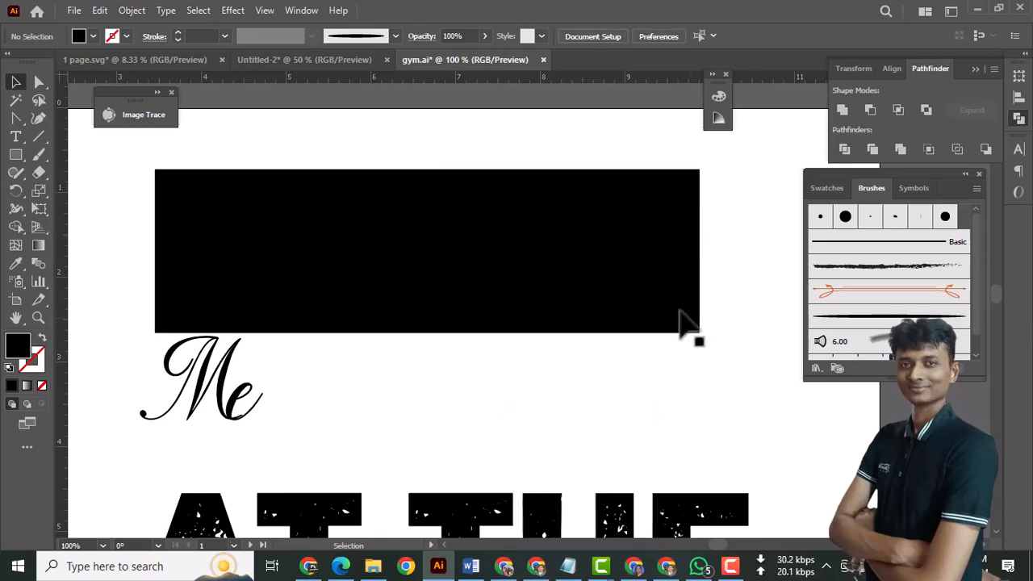
click(680, 313)
key(Delete)
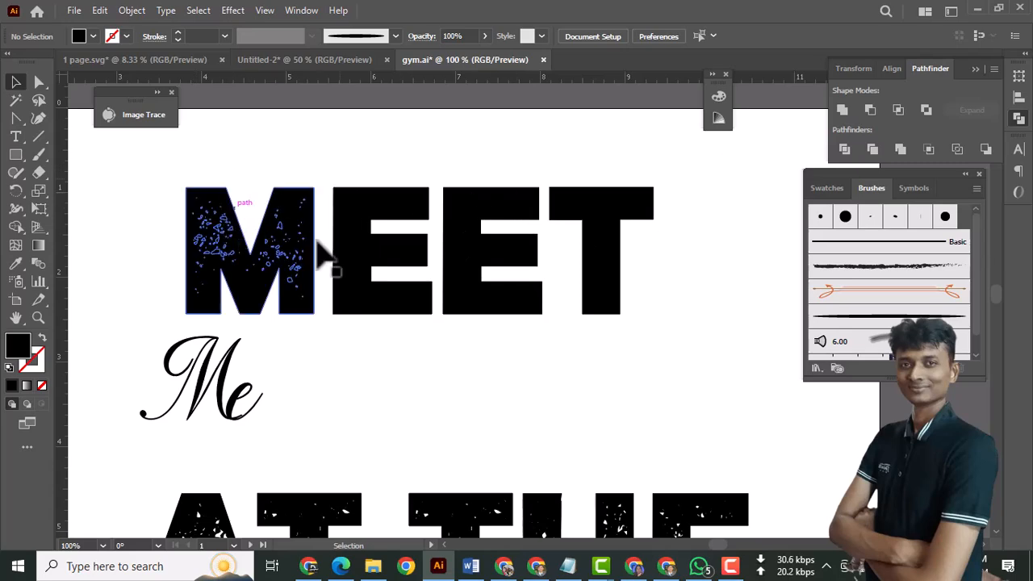
Step: Unite the distress fragments of each MEET letter with Pathfinder into solid shapes, one letter at a time
drag(550, 159, 683, 348)
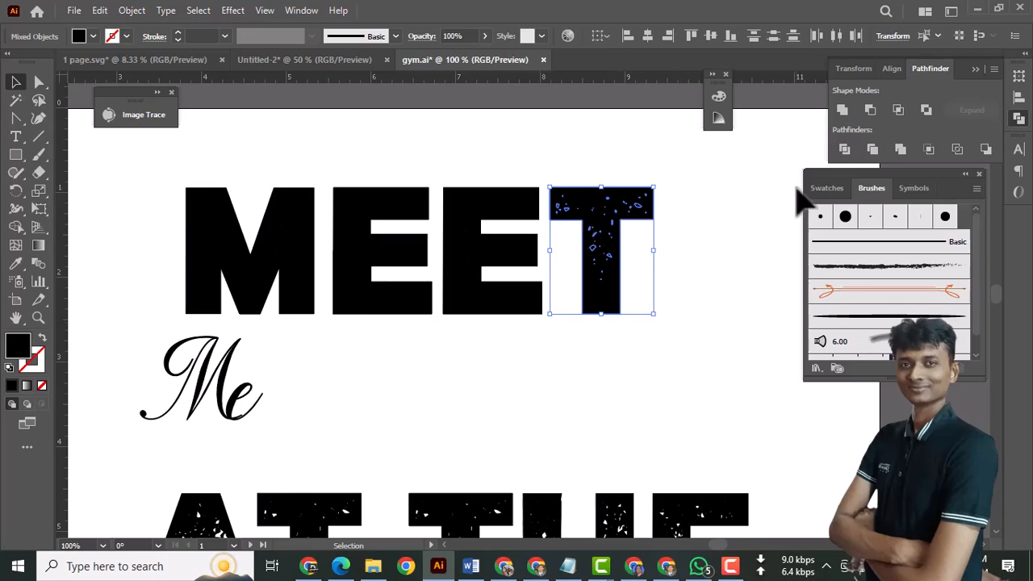
click(840, 111)
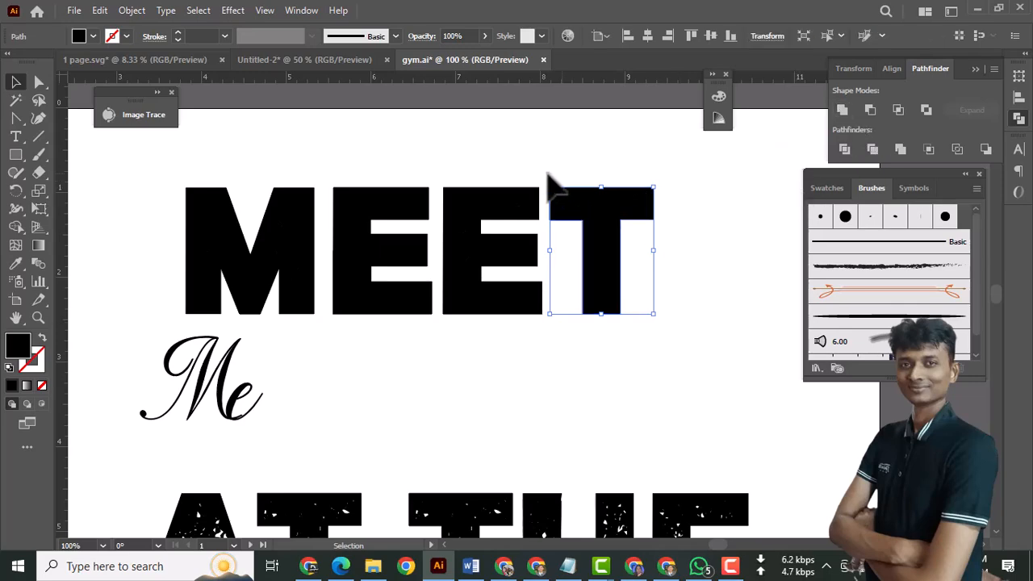
drag(446, 161, 561, 345)
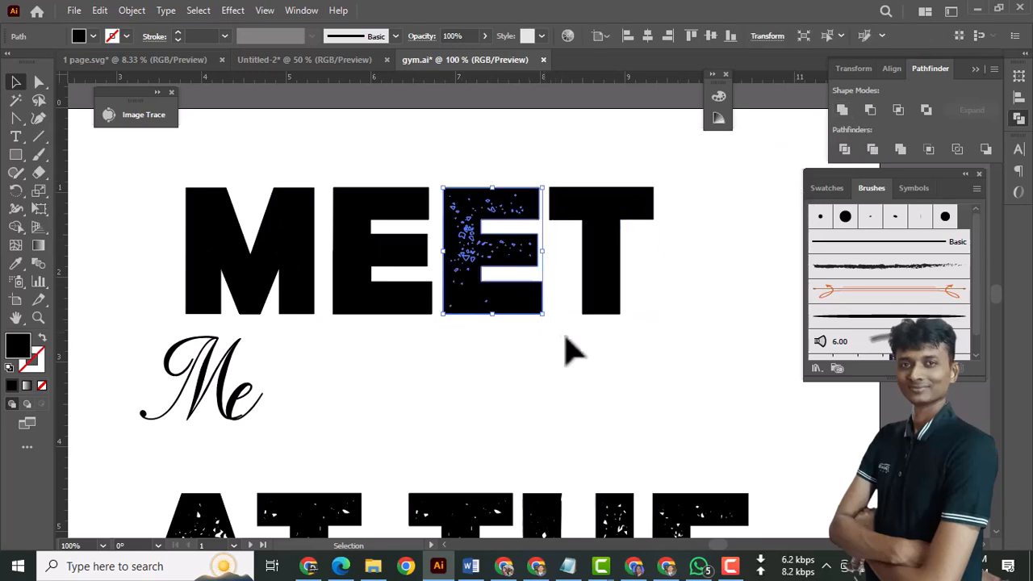
click(843, 110)
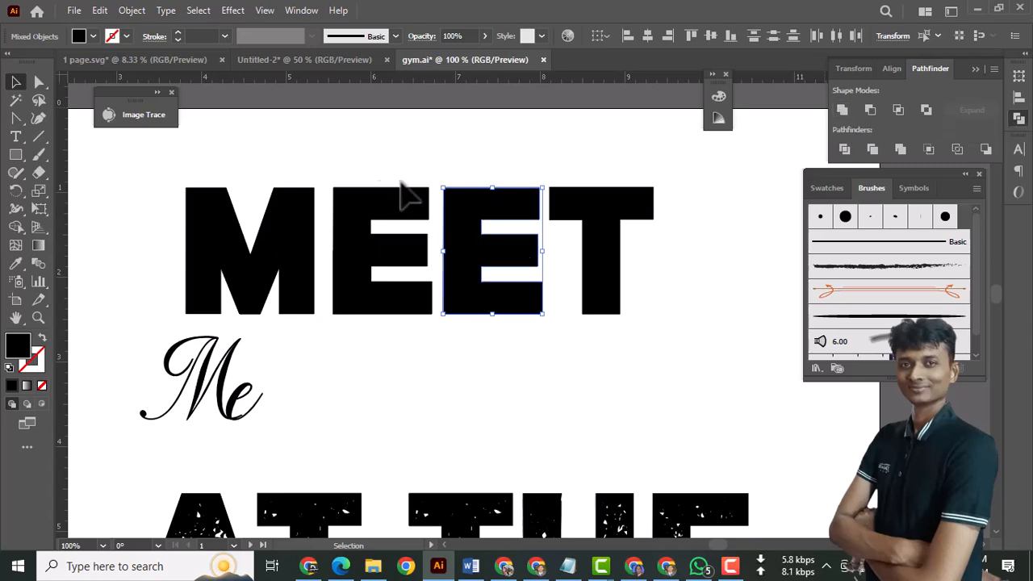
drag(347, 211, 433, 323)
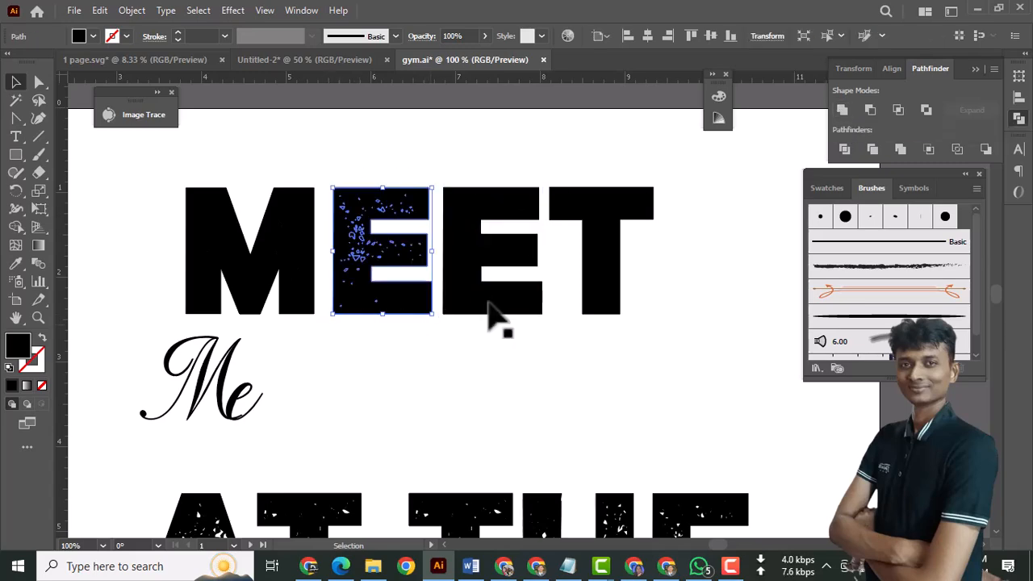
click(843, 113)
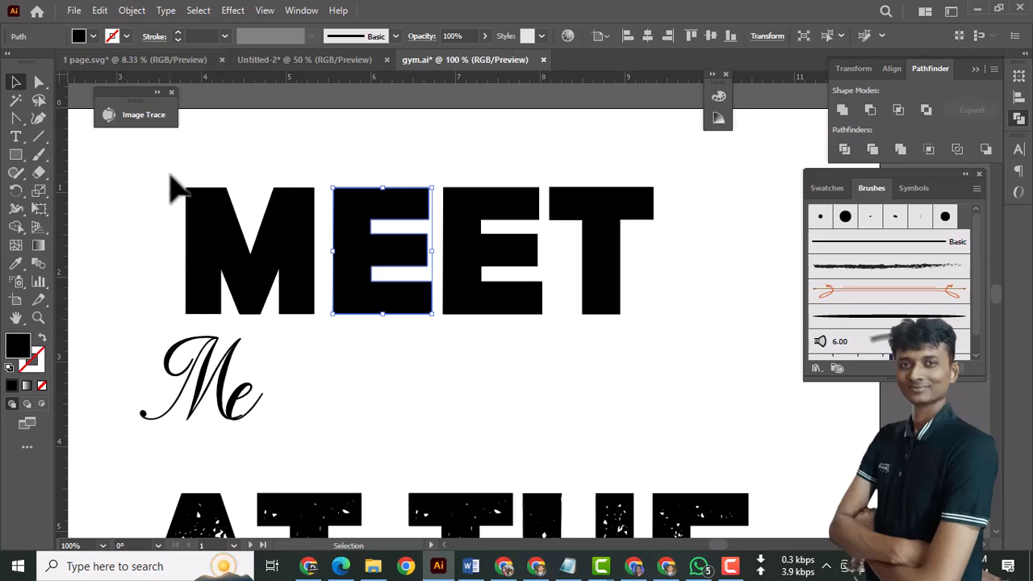
drag(296, 273, 318, 336)
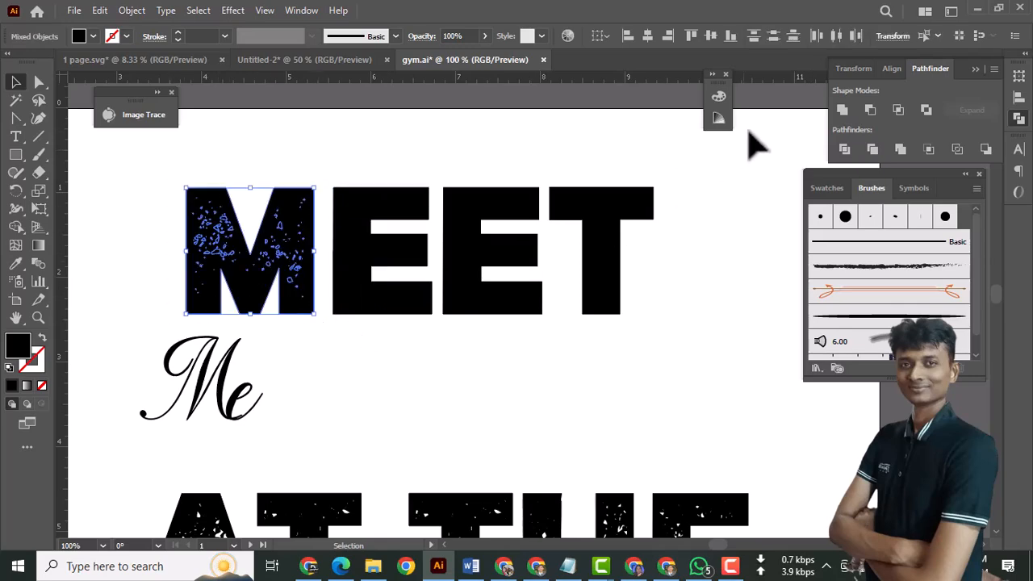
click(842, 109)
click(697, 329)
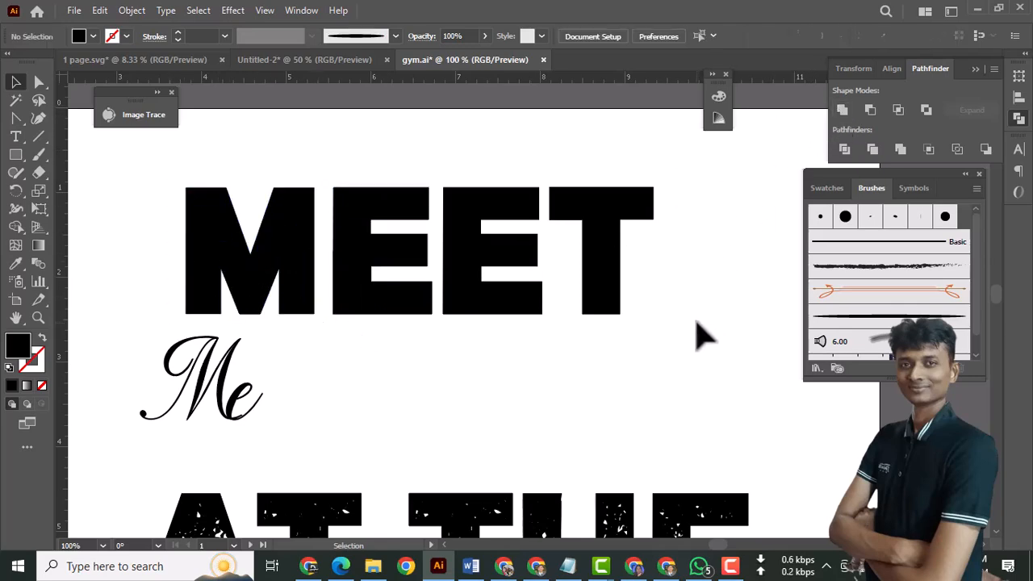
Step: Nudge the second E and the T of MEET slightly to the right to even out the letter spacing
mouse_move(498, 343)
mouse_down()
mouse_move(543, 318)
mouse_move(495, 339)
mouse_up()
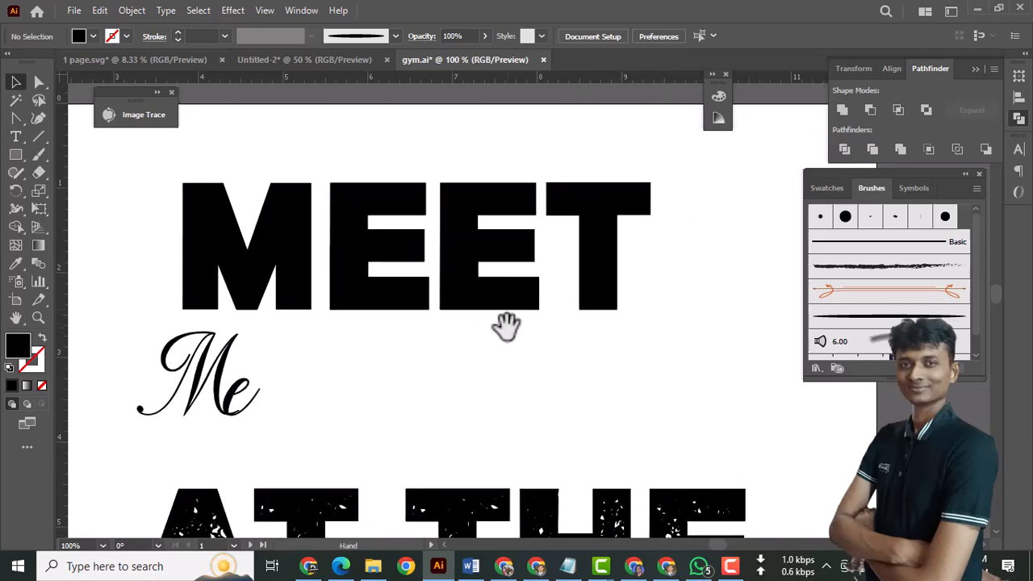
drag(561, 339, 586, 340)
drag(654, 351, 497, 187)
key(Right)
key(Right)
key(Right)
key(Right)
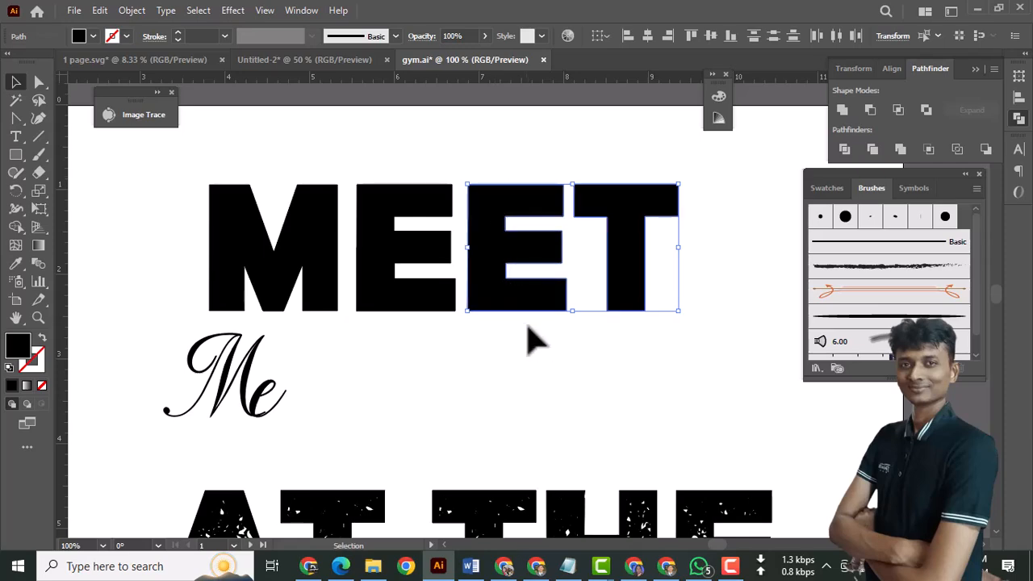
click(530, 342)
click(365, 264)
Step: Move the GYM outlines down about 0.71 in, clear of the A in AT THE
scroll(532, 355, down, 5)
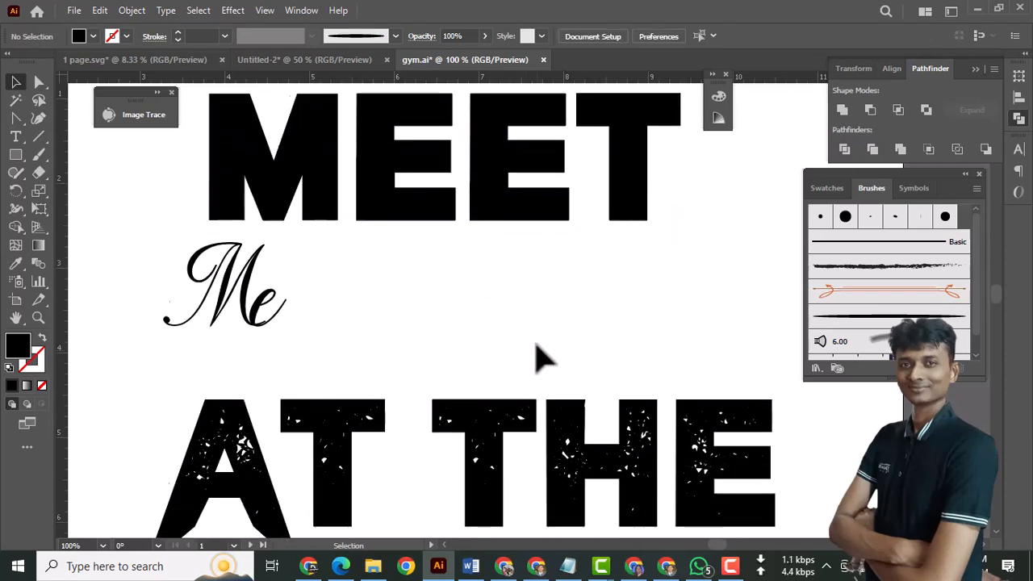
drag(511, 345, 488, 310)
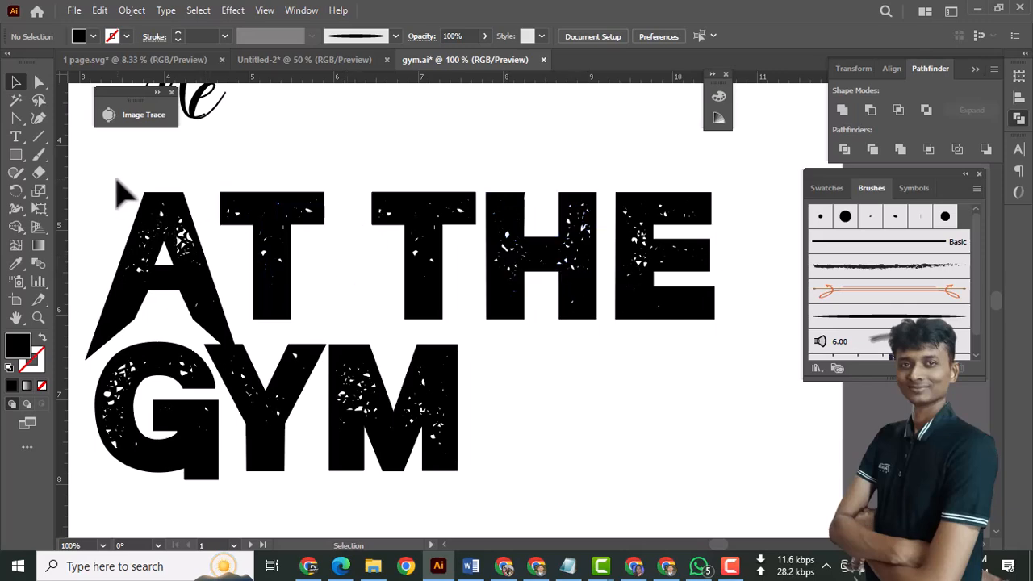
drag(537, 493, 167, 456)
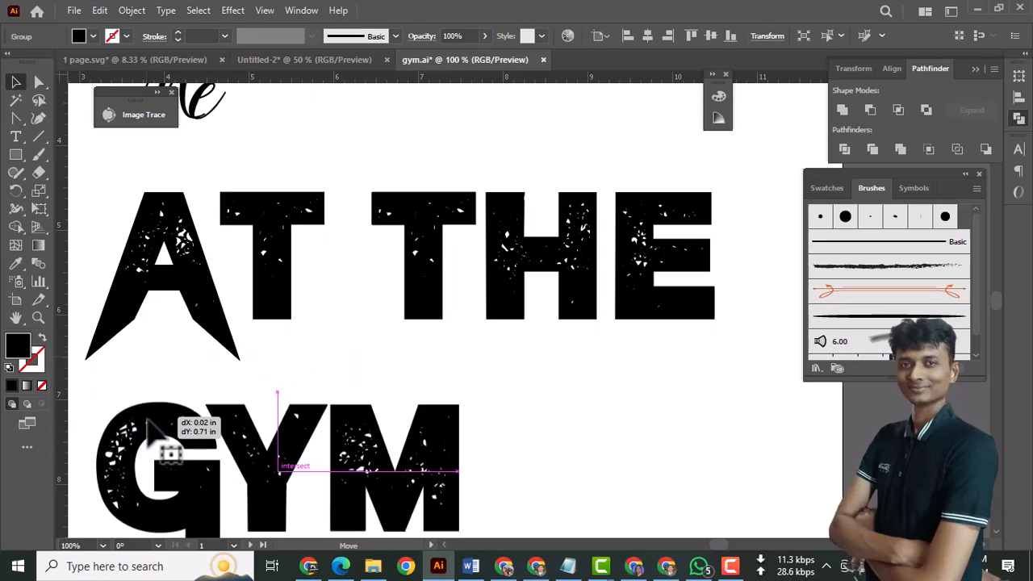
Step: Draw a rectangle covering all of AT THE, select it together with the letters and split them with Pathfinder Divide
click(322, 345)
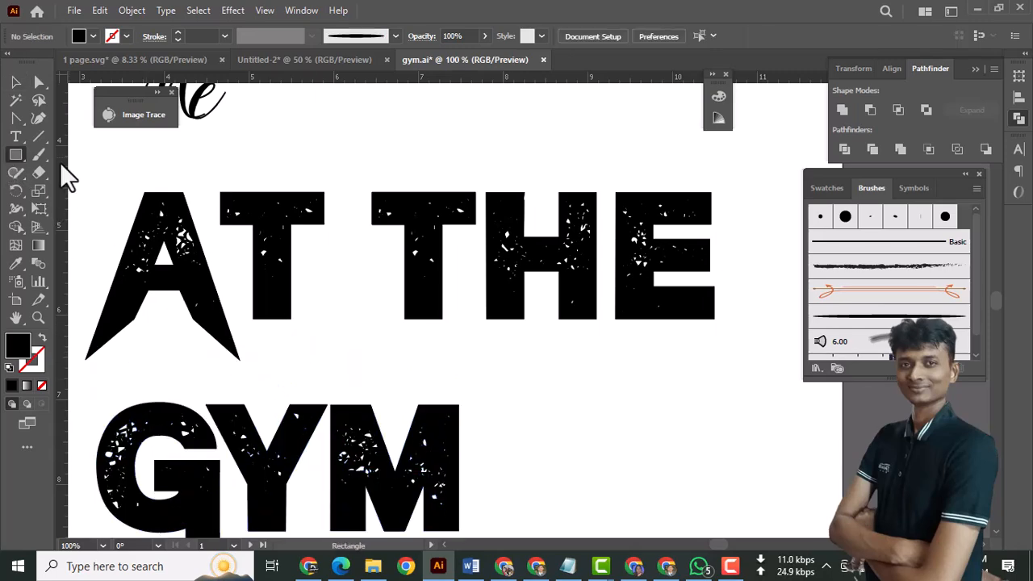
mouse_move(75, 167)
mouse_down()
mouse_move(90, 182)
mouse_move(734, 373)
mouse_up()
click(15, 82)
click(76, 165)
drag(72, 165, 694, 371)
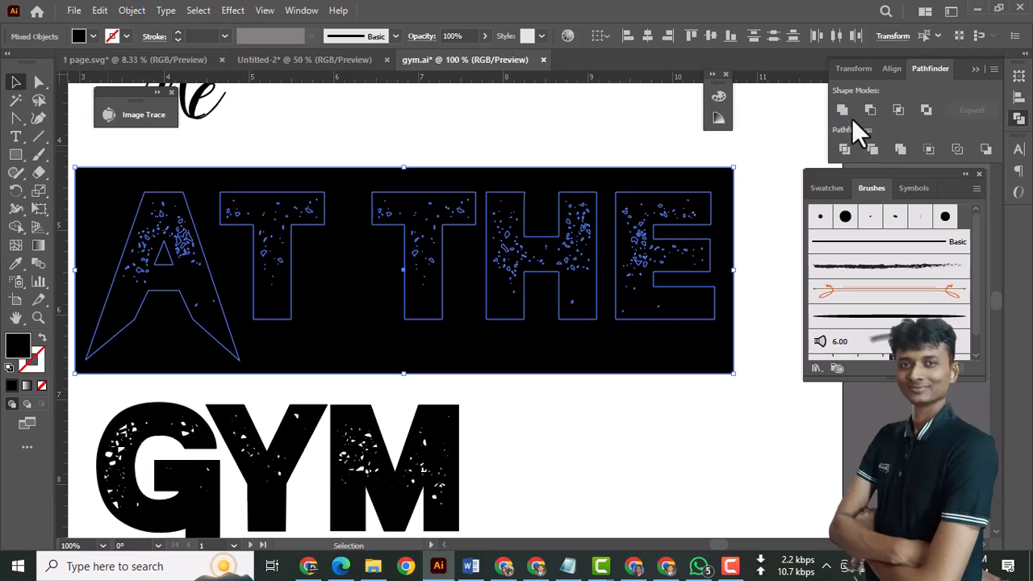
click(844, 149)
Step: Ungroup the divided AT THE shapes and delete the surrounding rectangle piece and the triangle filling the A's counter
right_click(560, 267)
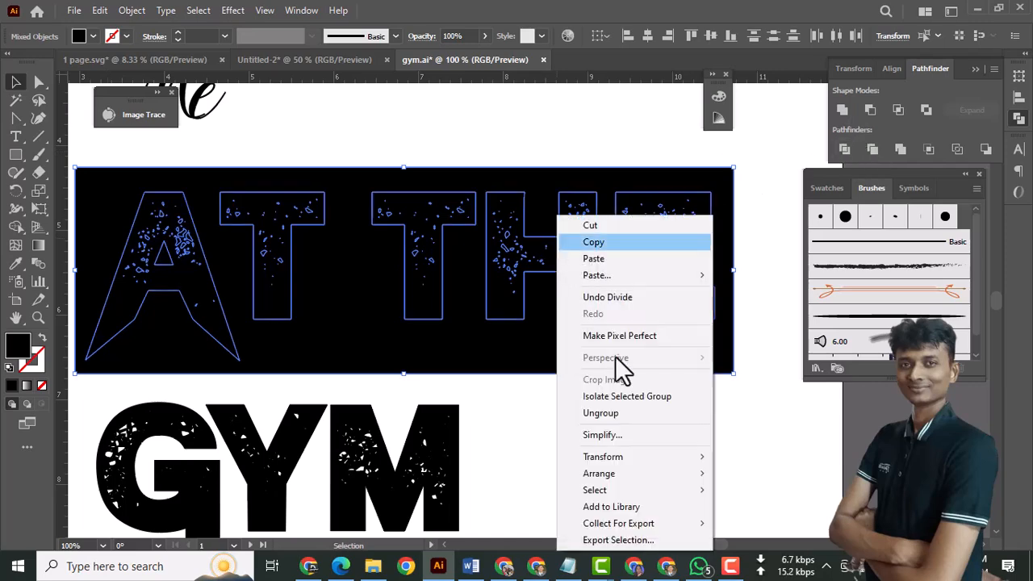
click(626, 413)
click(780, 456)
click(714, 371)
key(Delete)
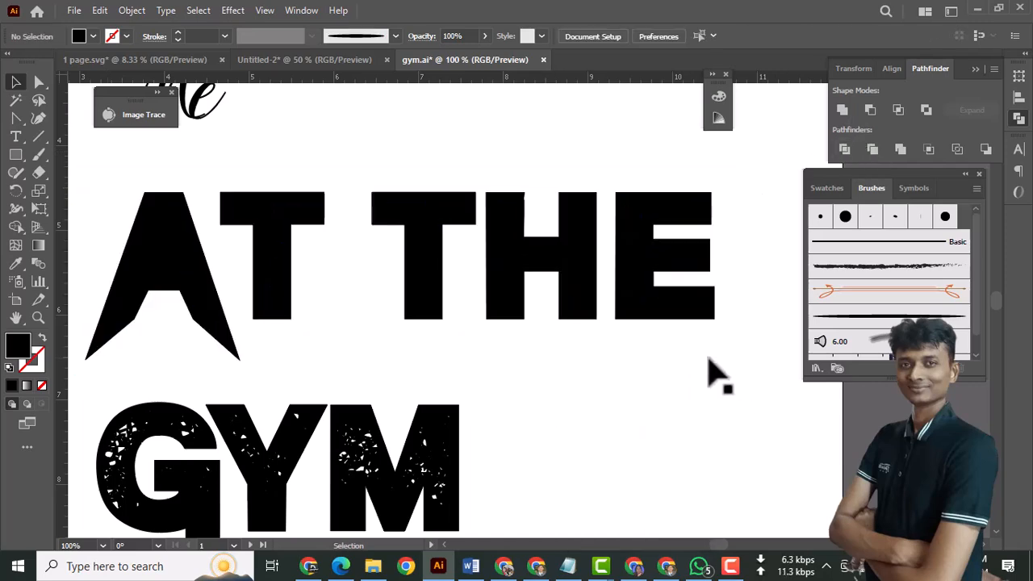
click(165, 262)
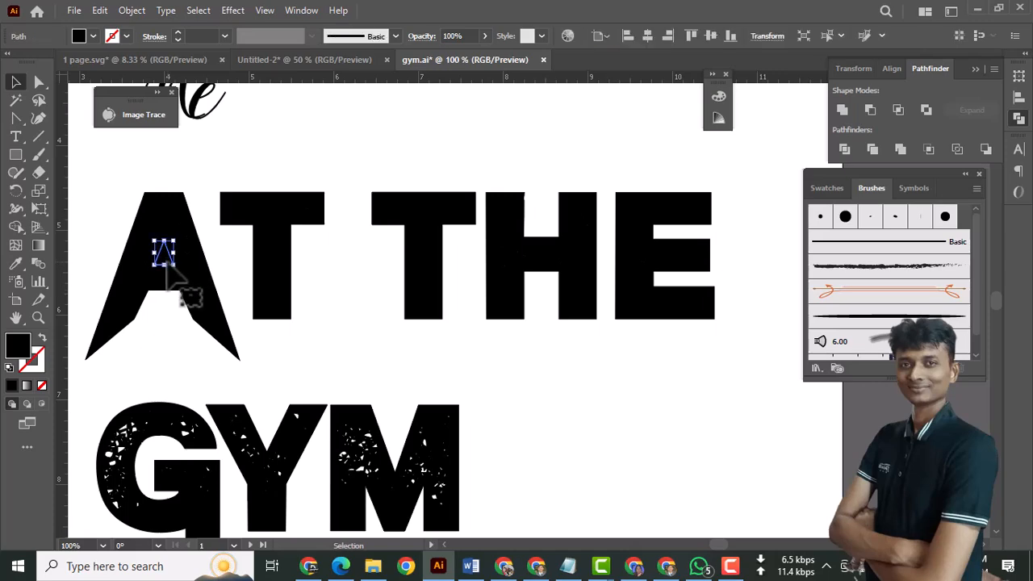
key(Delete)
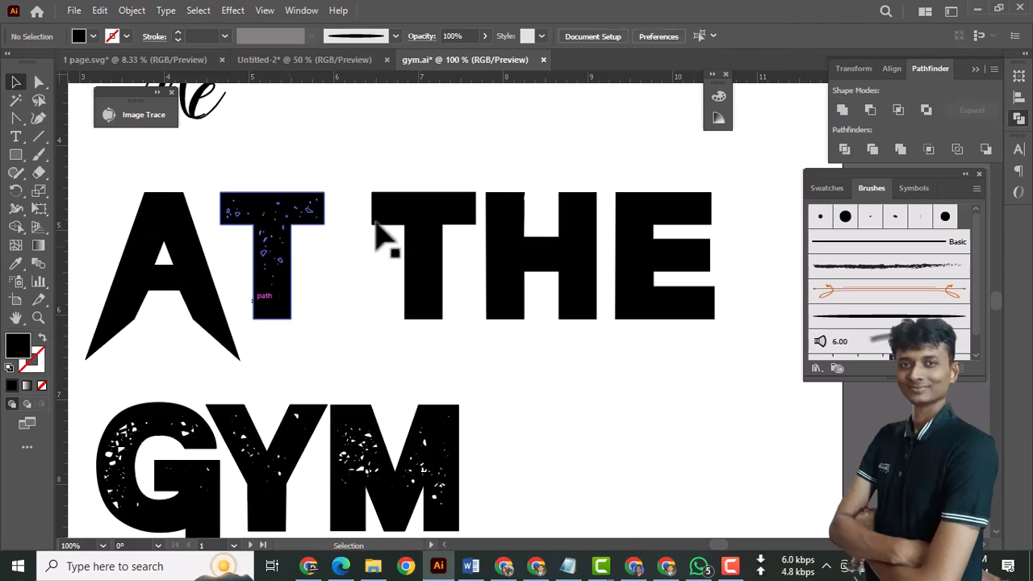
Step: Unite the distress fragments of the E, H and T of THE with Pathfinder, one letter at a time
drag(618, 154, 756, 376)
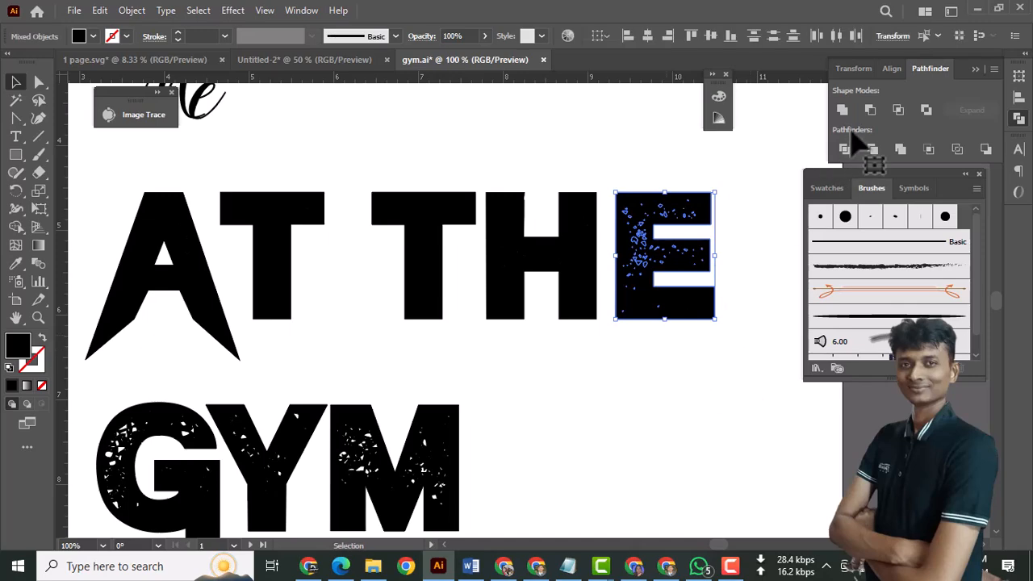
click(842, 110)
drag(494, 153, 589, 339)
drag(369, 172, 468, 331)
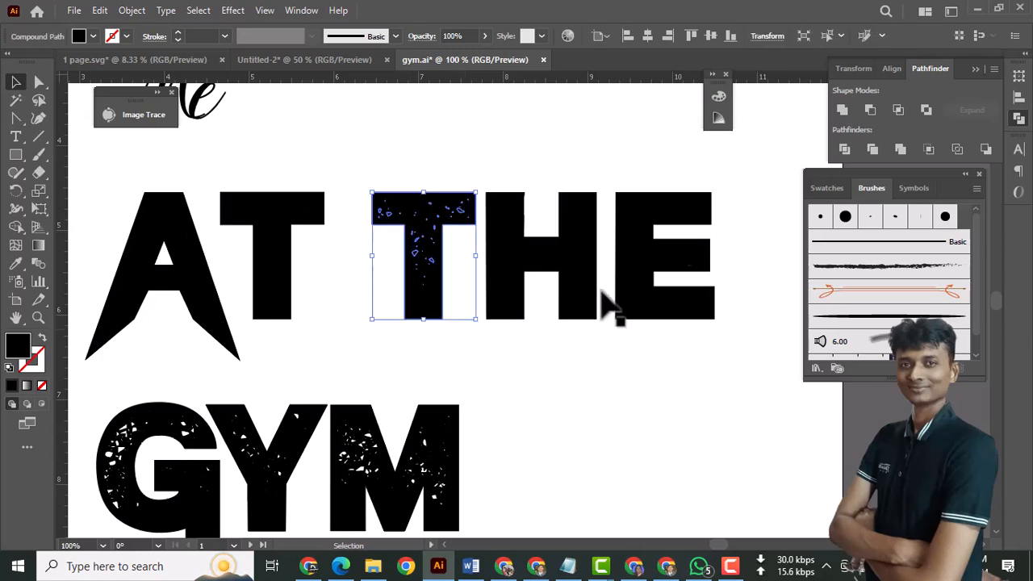
click(841, 110)
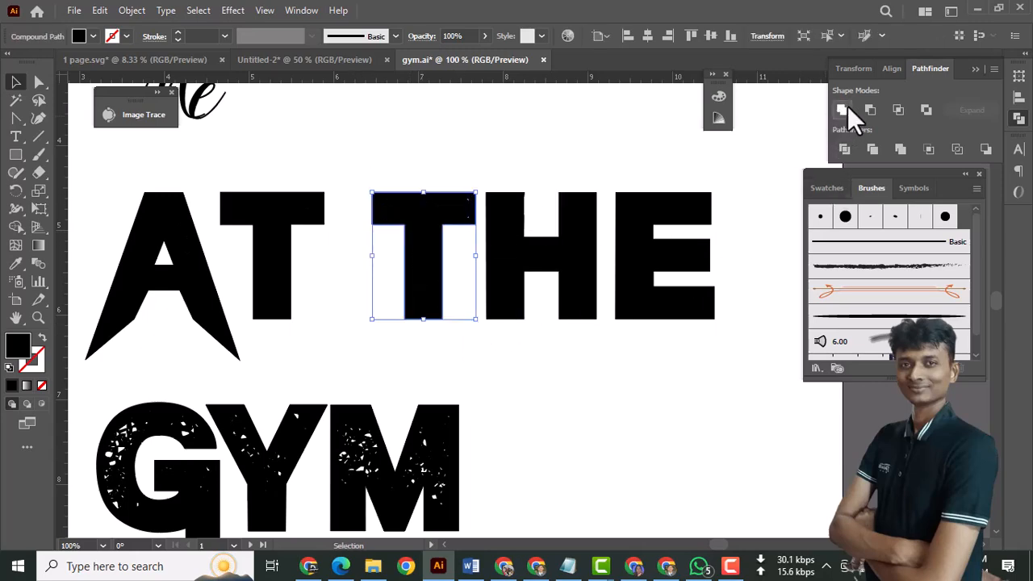
Step: Unite the distress fragments of the T and the A of AT with Pathfinder into separate solid letters
drag(219, 168, 330, 334)
shift+click(196, 303)
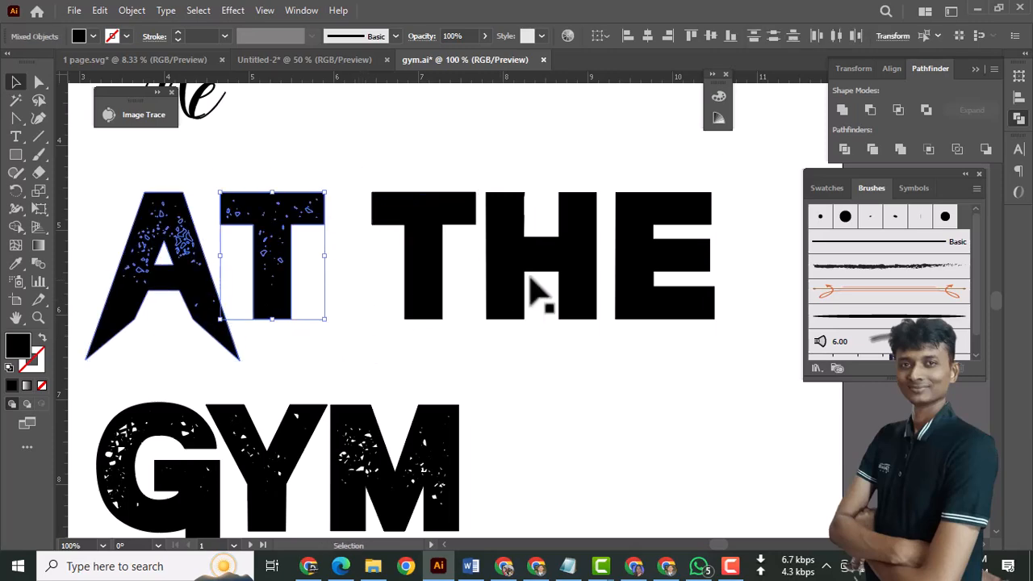
click(841, 107)
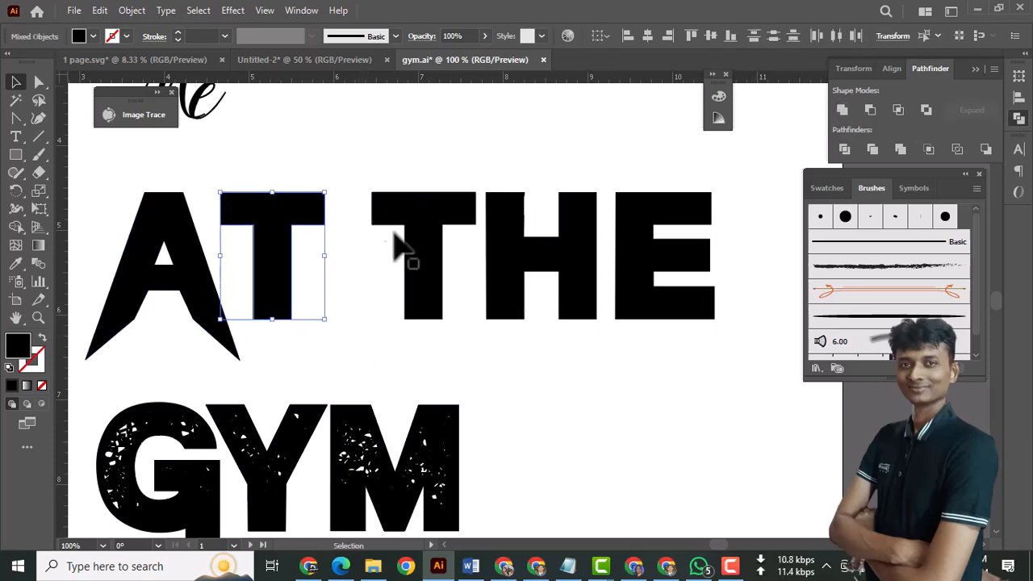
click(131, 187)
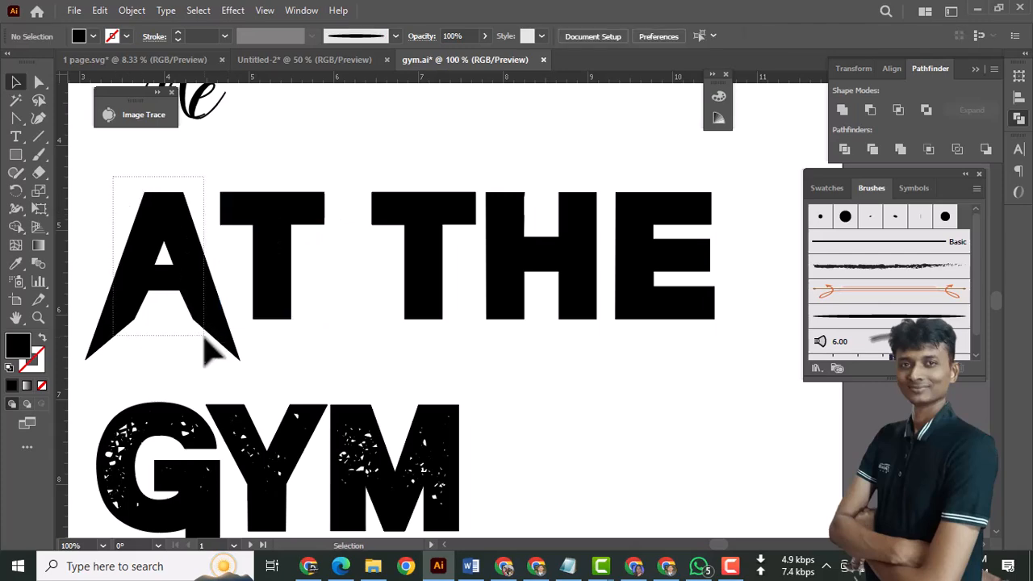
drag(204, 333, 240, 361)
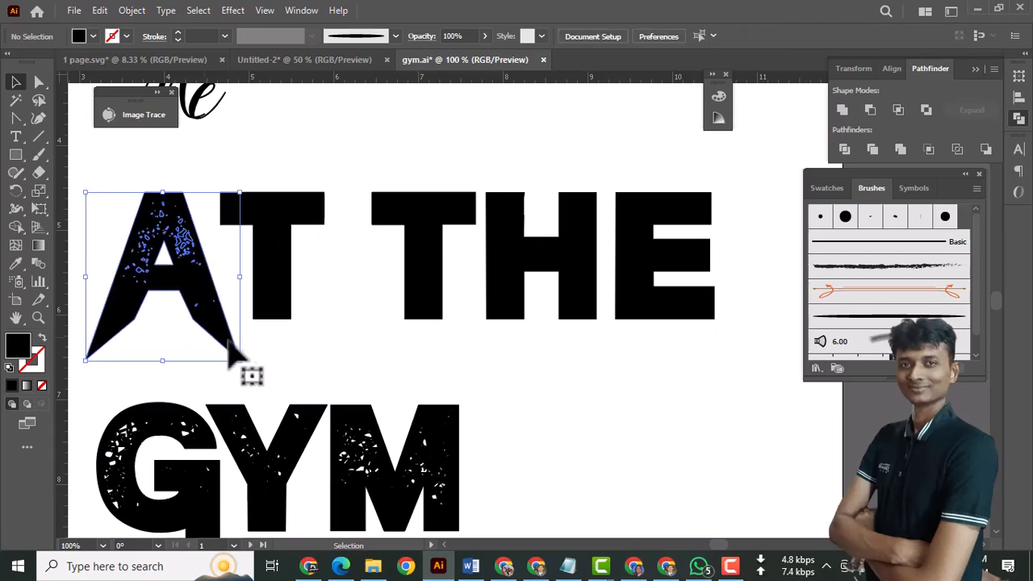
click(842, 111)
click(246, 268)
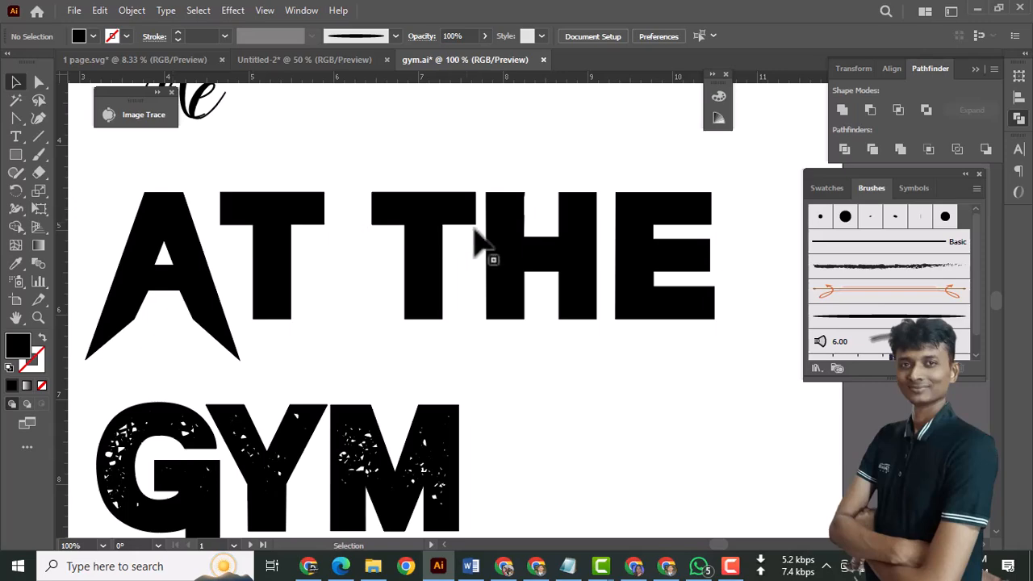
Step: Select the AT THE letters and erase the A's leg tips extending below the baseline with a rectangular Eraser area
drag(103, 169, 721, 362)
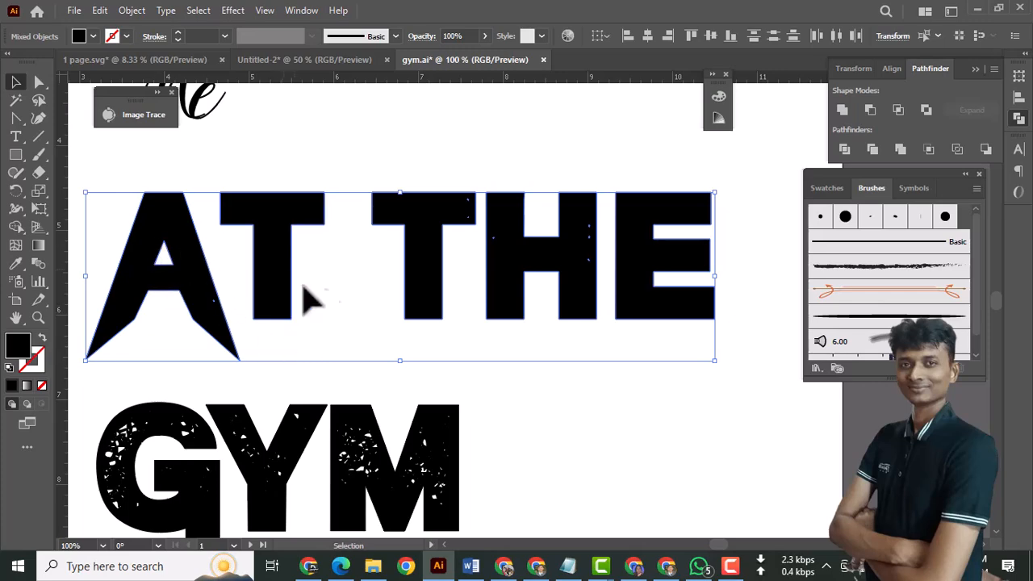
drag(34, 167, 85, 170)
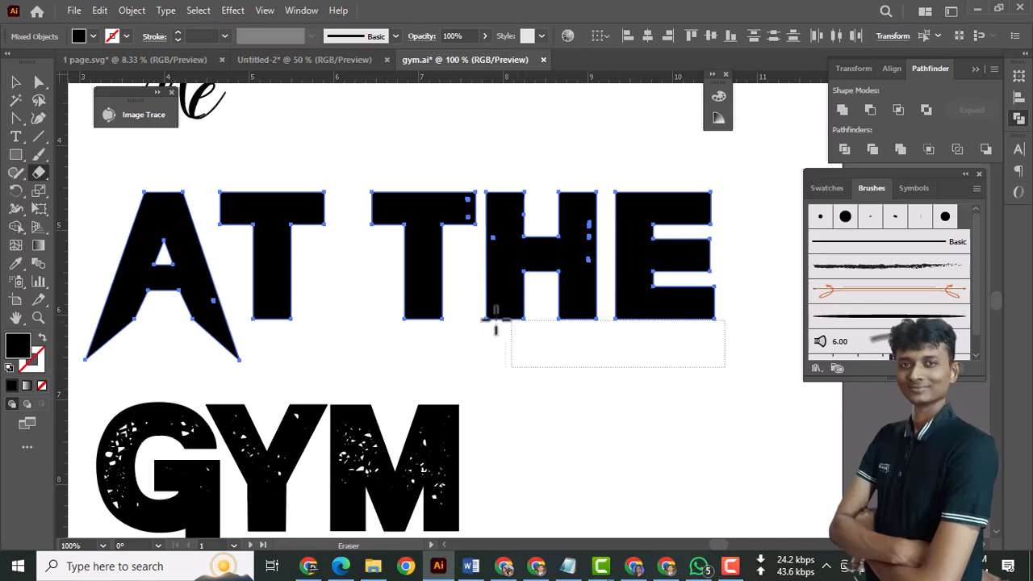
mouse_move(337, 336)
mouse_down()
mouse_move(92, 342)
mouse_move(78, 316)
mouse_move(154, 325)
mouse_move(80, 319)
mouse_up()
click(18, 84)
click(194, 355)
Step: Draw a rectangle covering all of GYM, select it together with the letters and split them with Pathfinder Divide
mouse_move(247, 392)
mouse_down()
mouse_move(293, 371)
mouse_move(276, 378)
mouse_up()
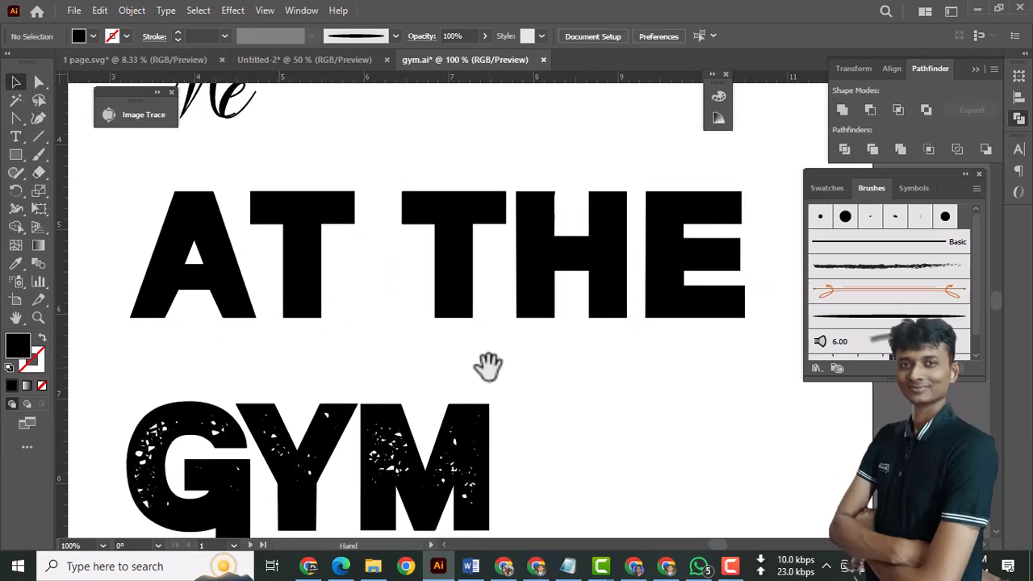
drag(488, 366, 455, 428)
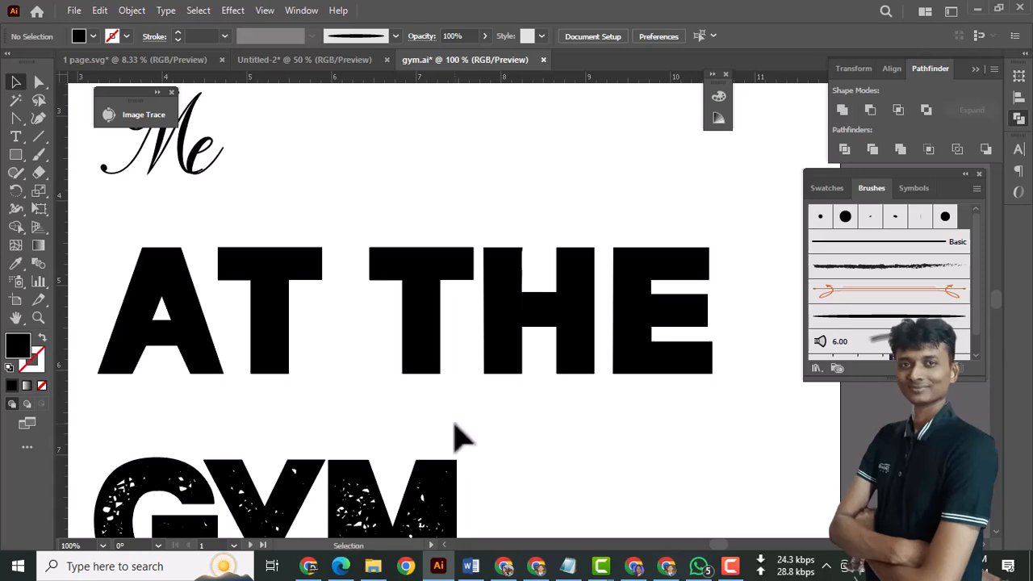
scroll(442, 436, down, 3)
drag(475, 446, 538, 456)
drag(591, 418, 296, 319)
drag(168, 258, 557, 435)
click(15, 155)
click(16, 82)
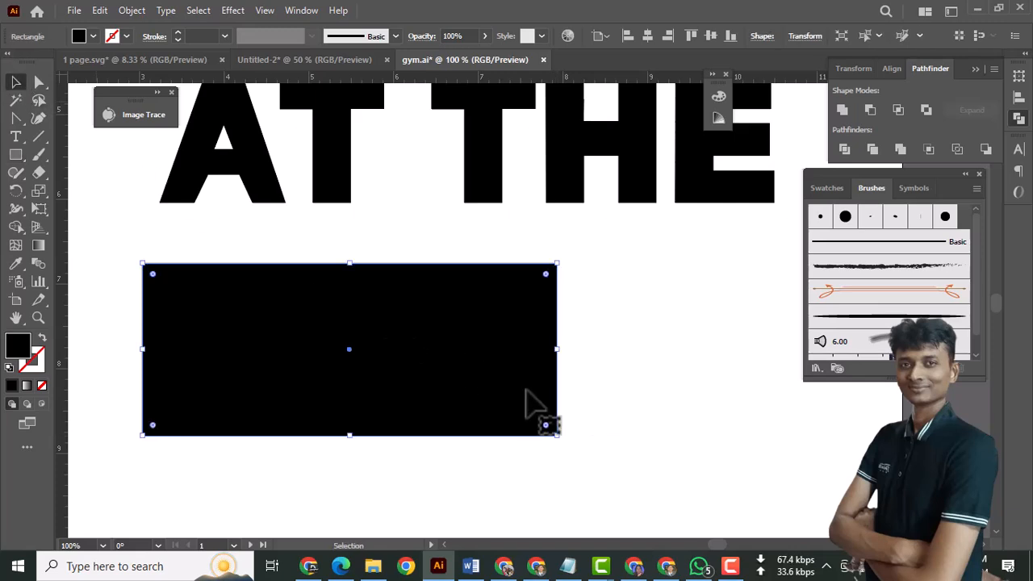
click(603, 407)
drag(125, 266, 219, 266)
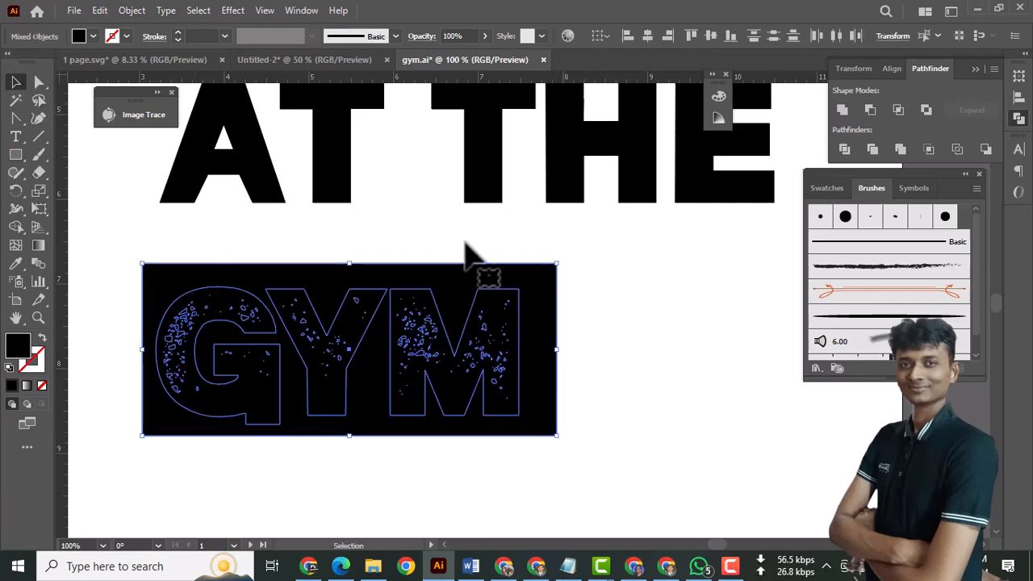
click(845, 143)
Step: Ungroup the divided GYM shapes and delete the rectangle piece surrounding the letters
right_click(524, 300)
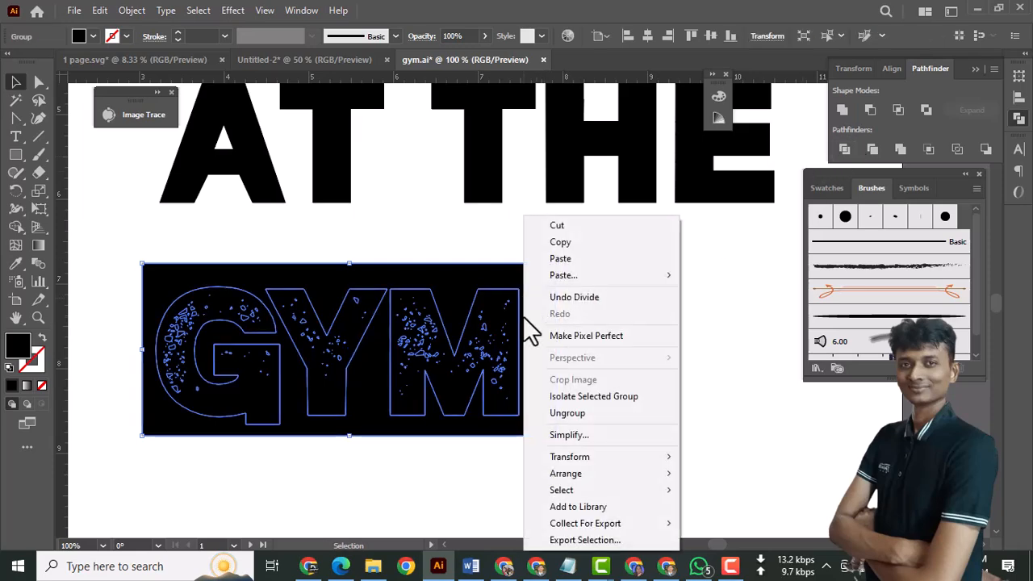
click(559, 414)
click(564, 410)
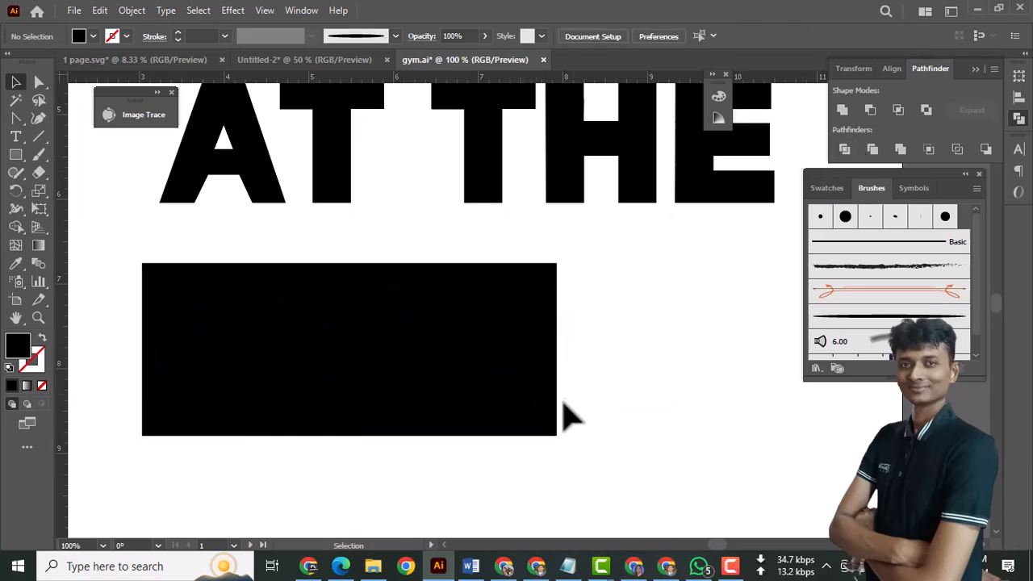
click(558, 414)
key(Delete)
Step: Unite the distress fragments of the M and the Y of GYM with Pathfinder, one letter at a time
drag(401, 261, 539, 461)
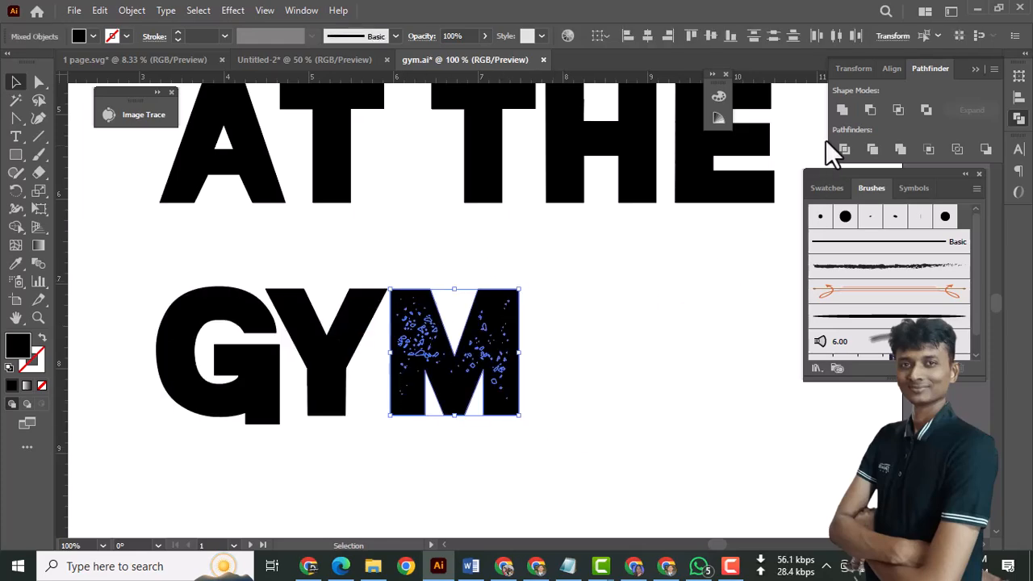
click(842, 112)
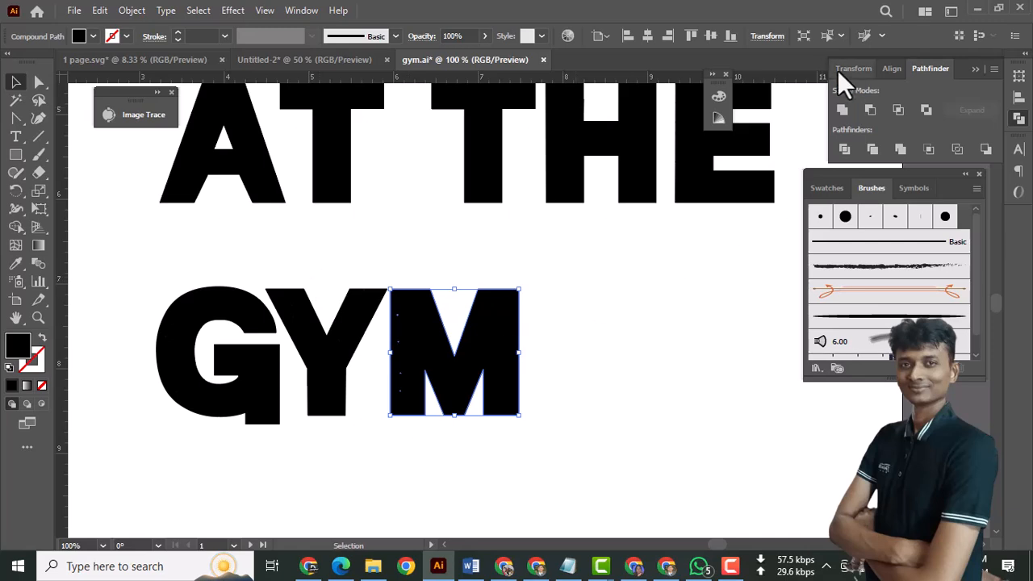
click(288, 268)
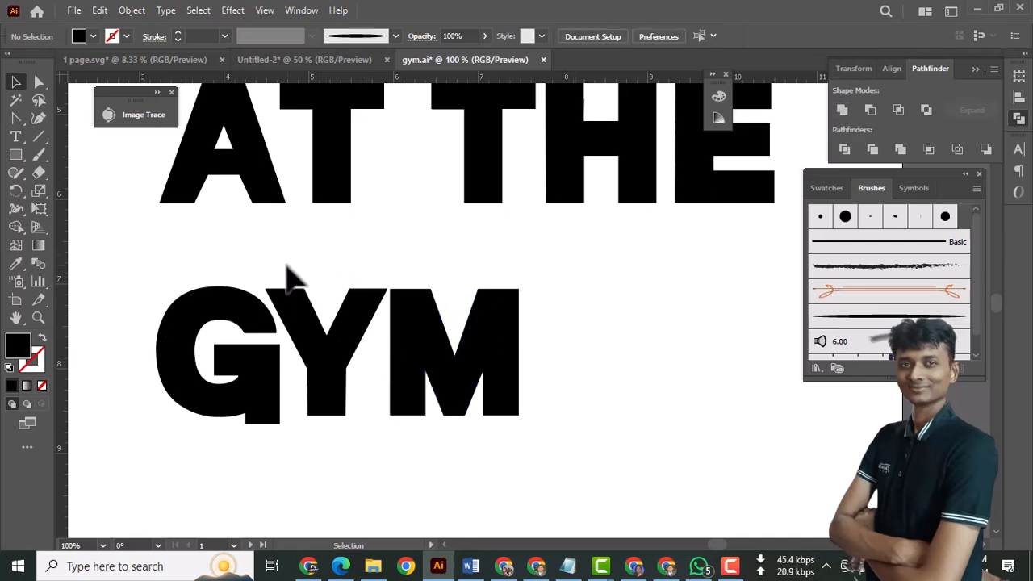
drag(368, 427, 334, 450)
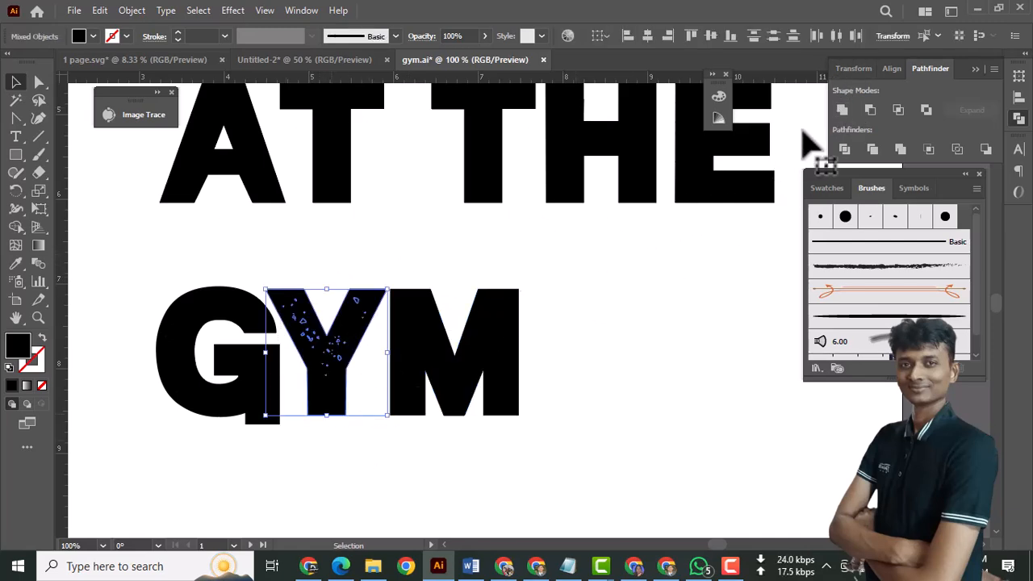
click(839, 111)
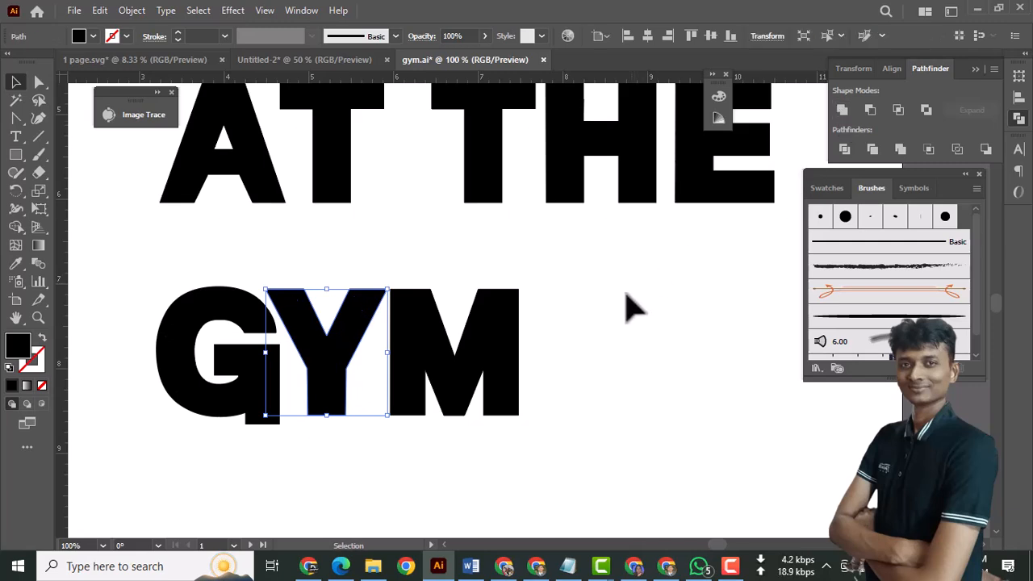
Step: Unite the G of GYM with its distress fragments using Pathfinder, repeating the operation on the leftover specks
click(158, 276)
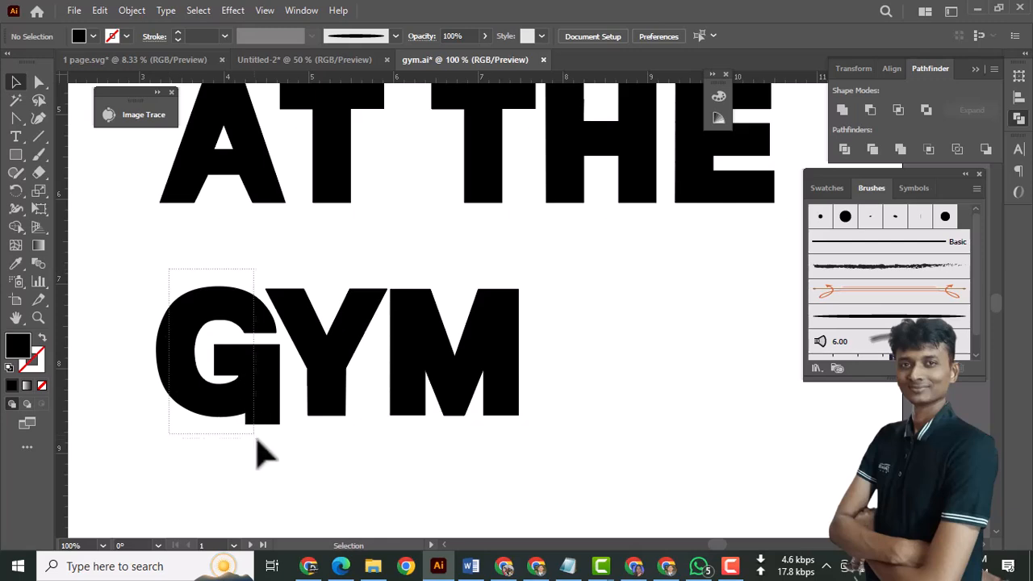
drag(259, 446, 260, 447)
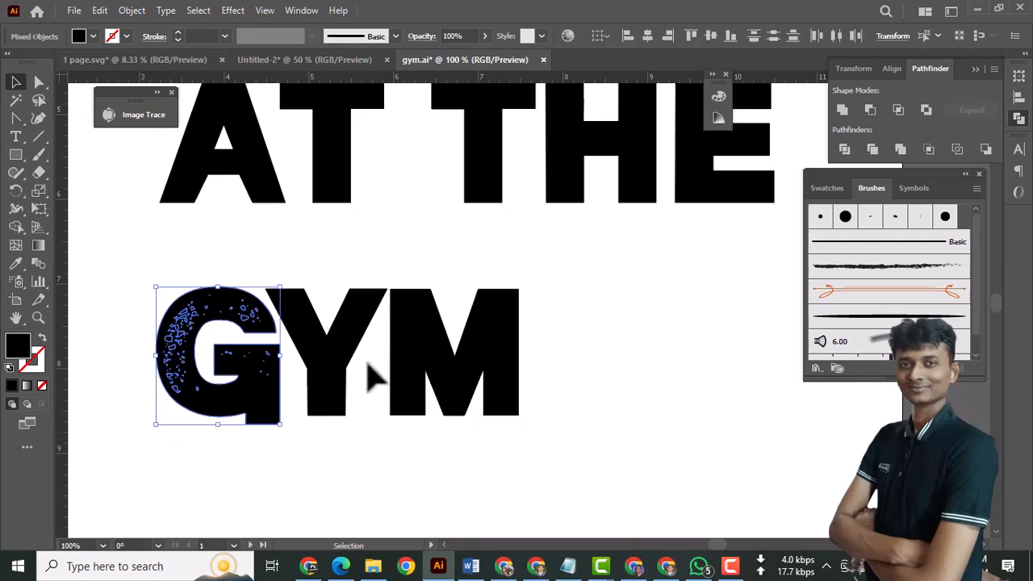
click(846, 110)
click(567, 365)
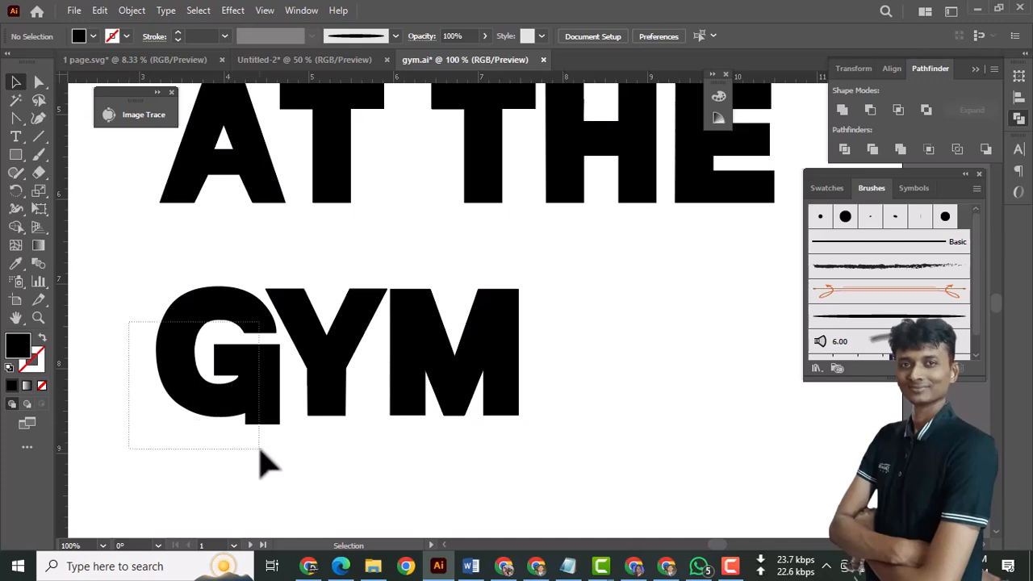
drag(260, 450, 259, 448)
click(845, 109)
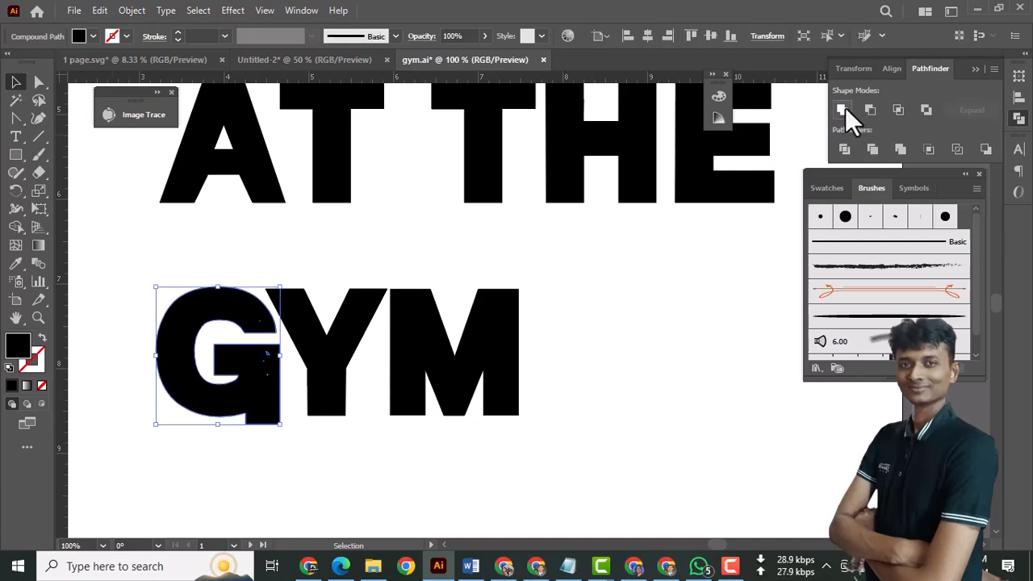
click(552, 355)
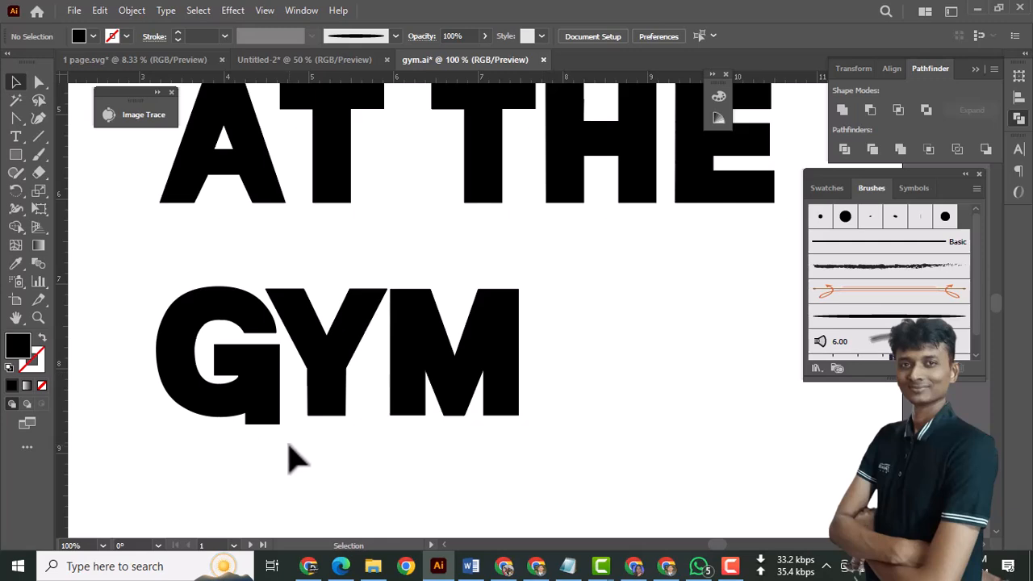
drag(244, 355, 245, 356)
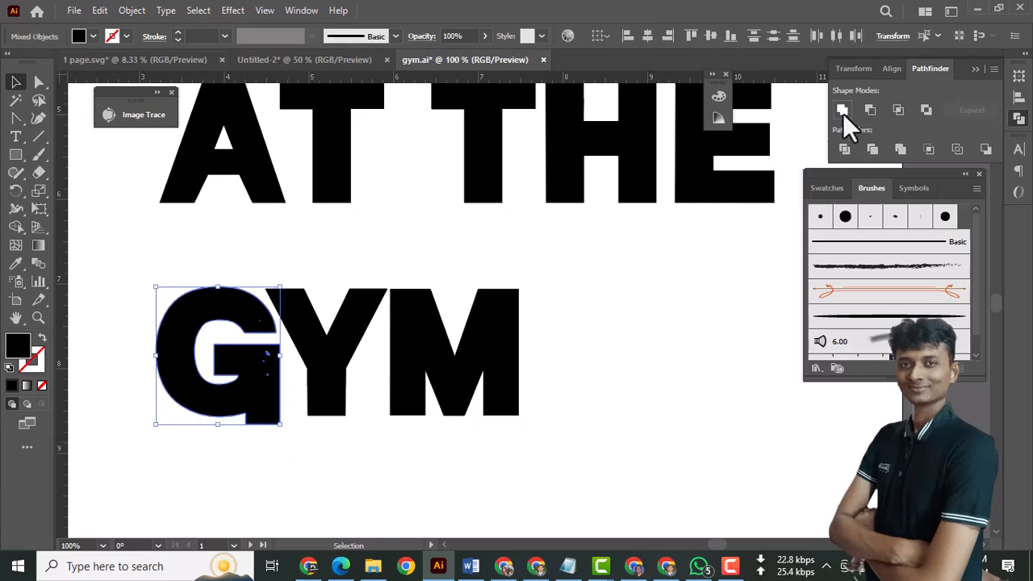
click(666, 357)
Step: Move the script word Me slightly right and up, closer beneath the M of MEET
key(space)
drag(559, 307, 553, 369)
key(ctrl+minus)
key(ctrl+minus)
key(ctrl+minus)
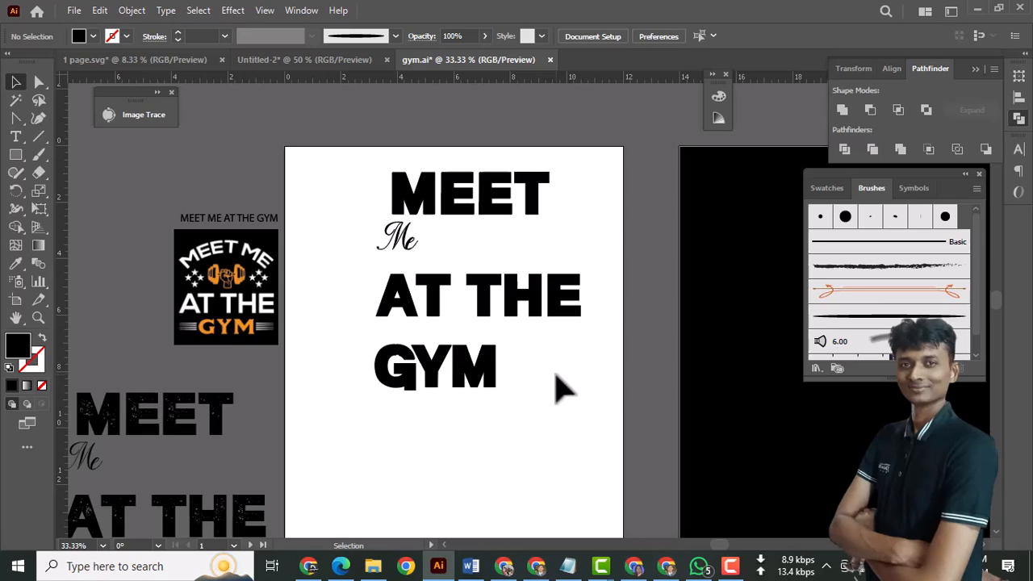
scroll(473, 392, down, 2)
scroll(472, 371, up, 2)
drag(404, 248, 414, 245)
key(ctrl+space)
click(493, 267)
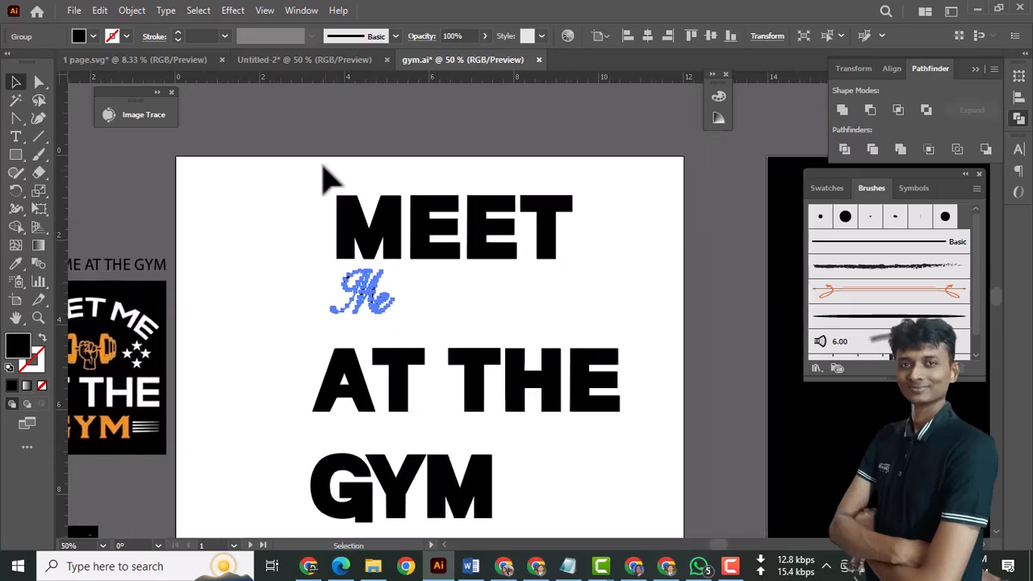
Step: Enlarge the word MEET proportionally from its centre
click(556, 251)
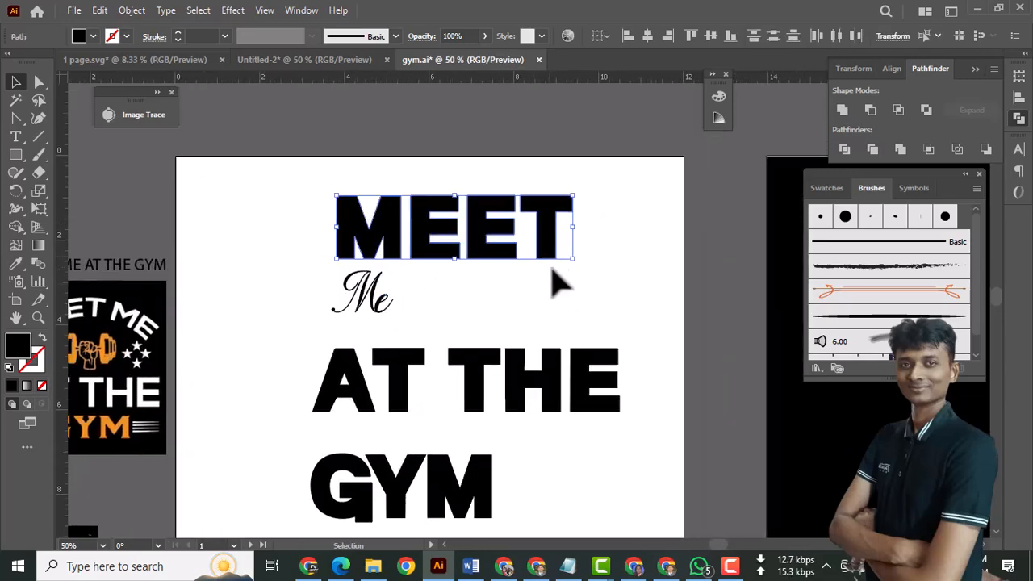
drag(575, 262, 597, 267)
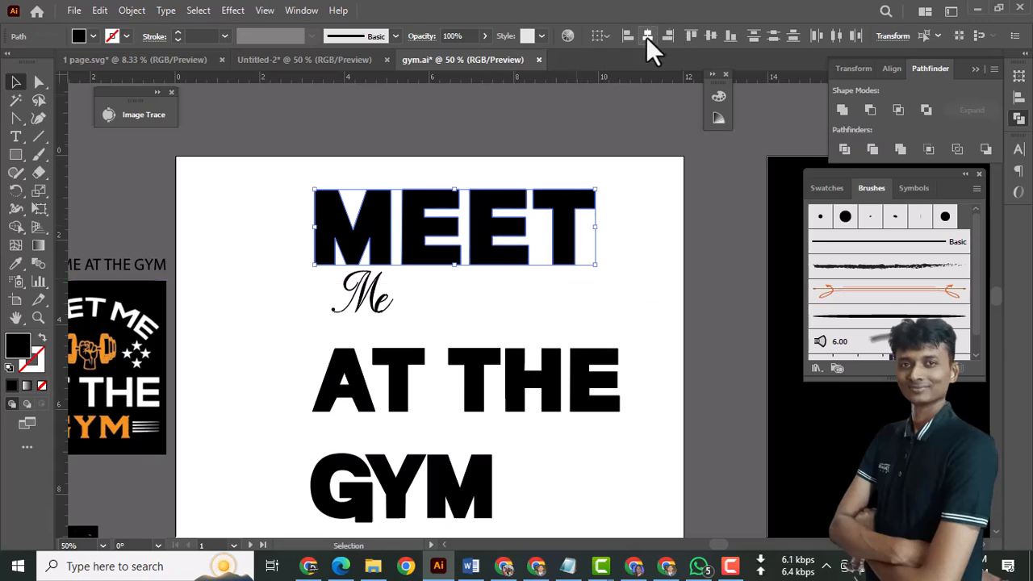
Step: Try to align the separate MEET letters horizontally to the centre and undo that alignment
key(Print)
drag(597, 18, 815, 79)
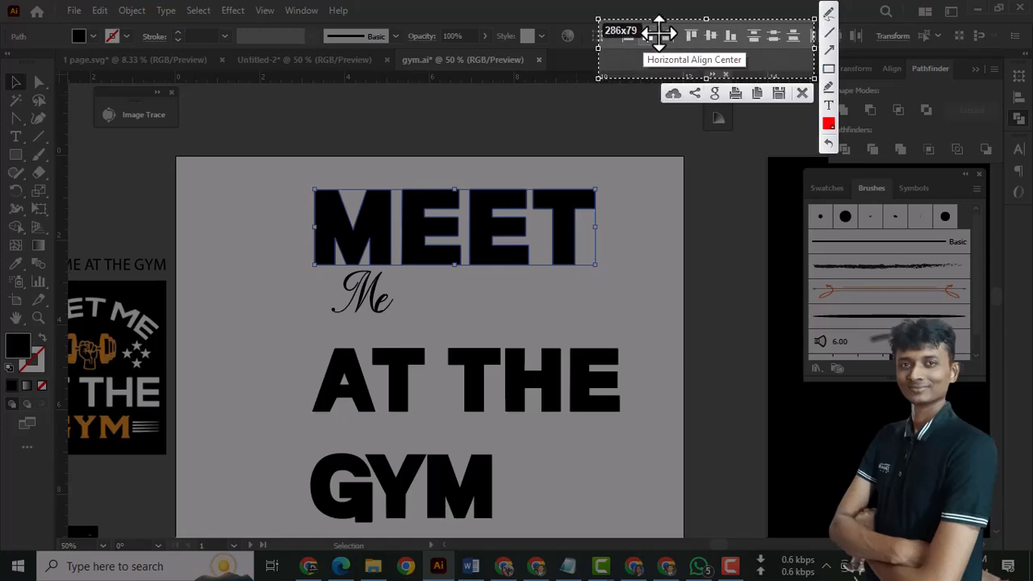
key(Escape)
click(648, 36)
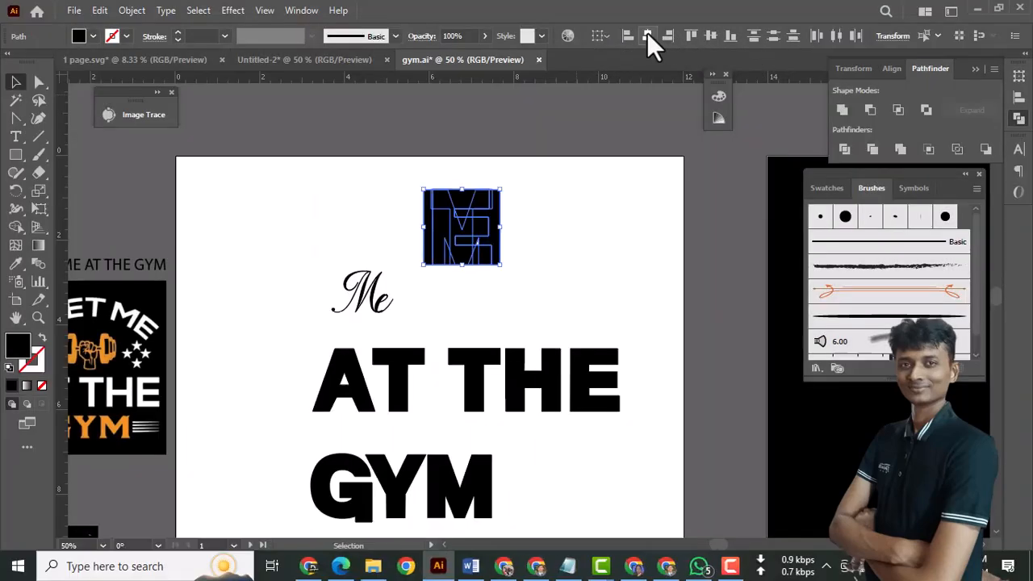
key(a)
key(ctrl+z)
Step: Group the MEET letters and centre the word horizontally on the artboard
key(v)
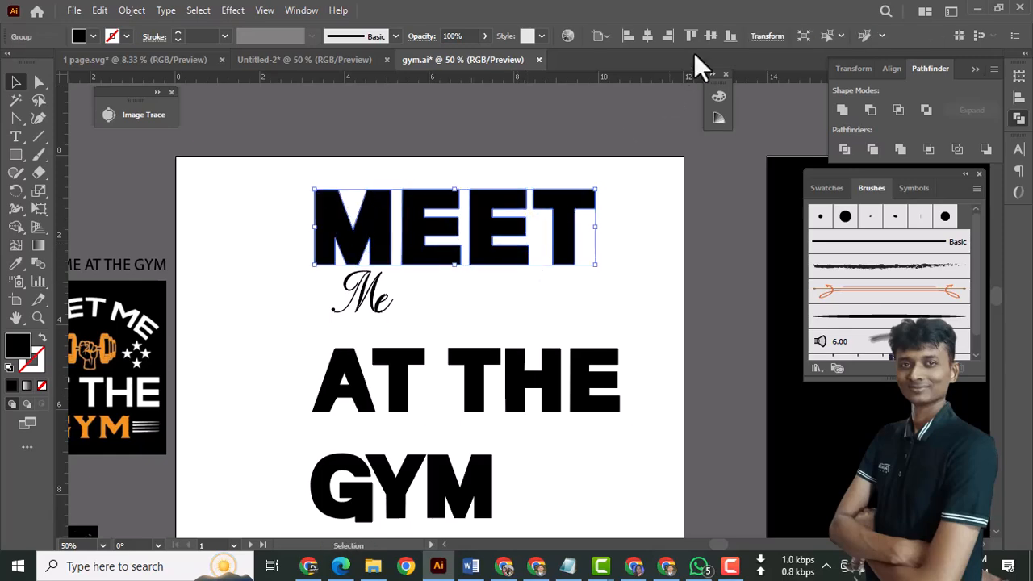
click(648, 37)
click(621, 254)
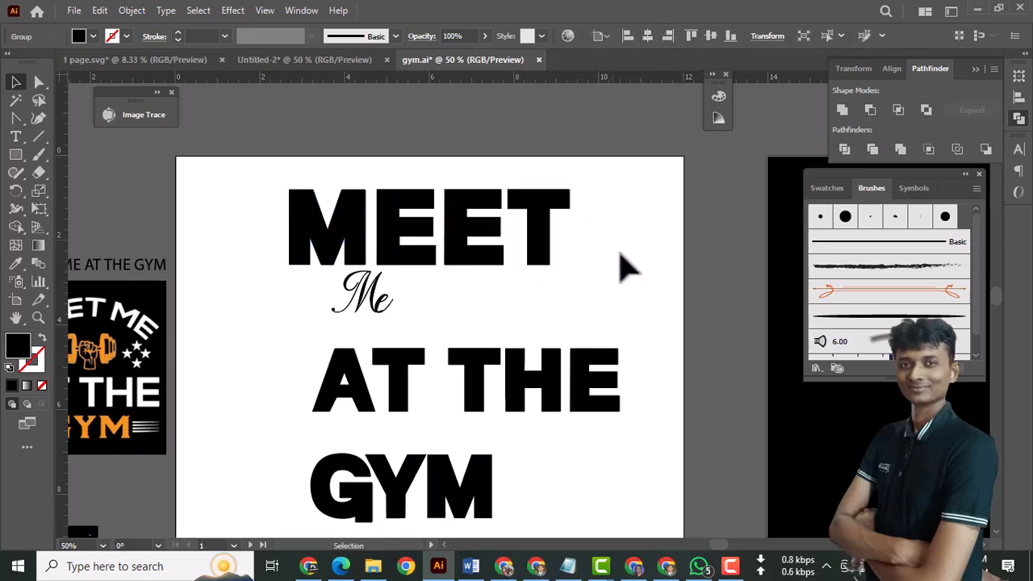
Step: Add a vertical guide and align it exactly with the outer left edge of the M in MEET
drag(596, 250, 553, 214)
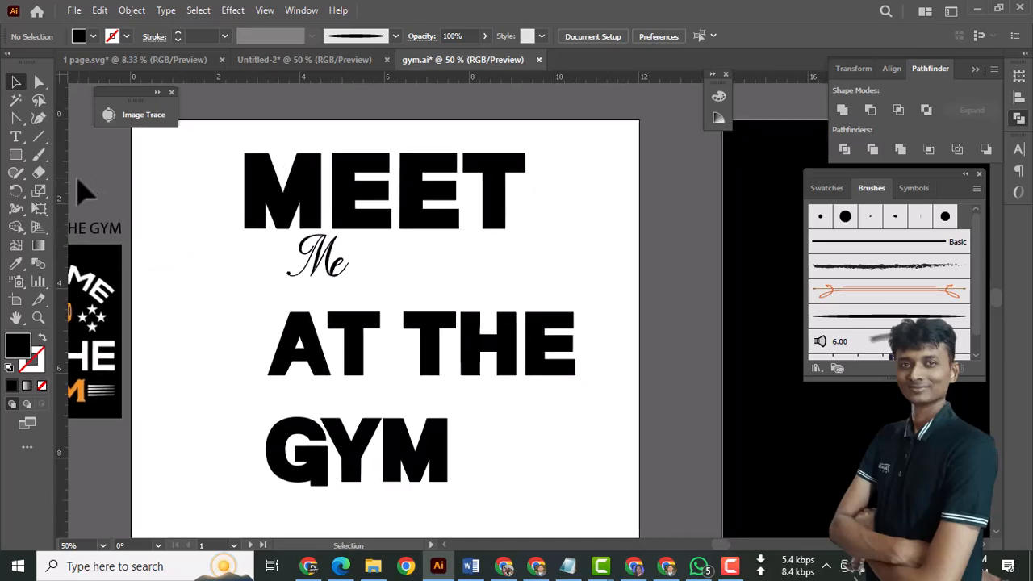
drag(61, 181, 246, 233)
ctrl+click(268, 226)
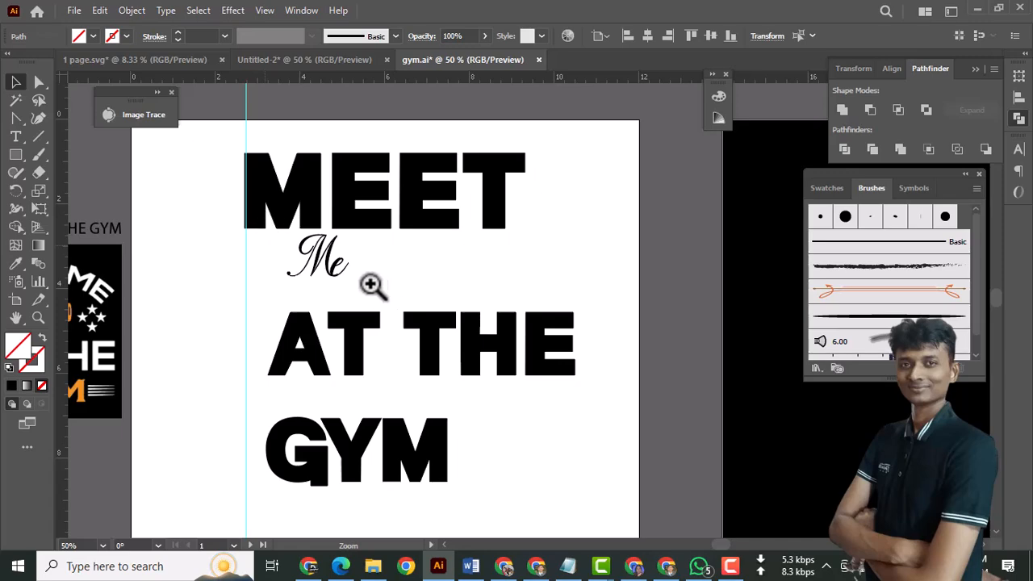
ctrl+click(522, 295)
ctrl+click(523, 296)
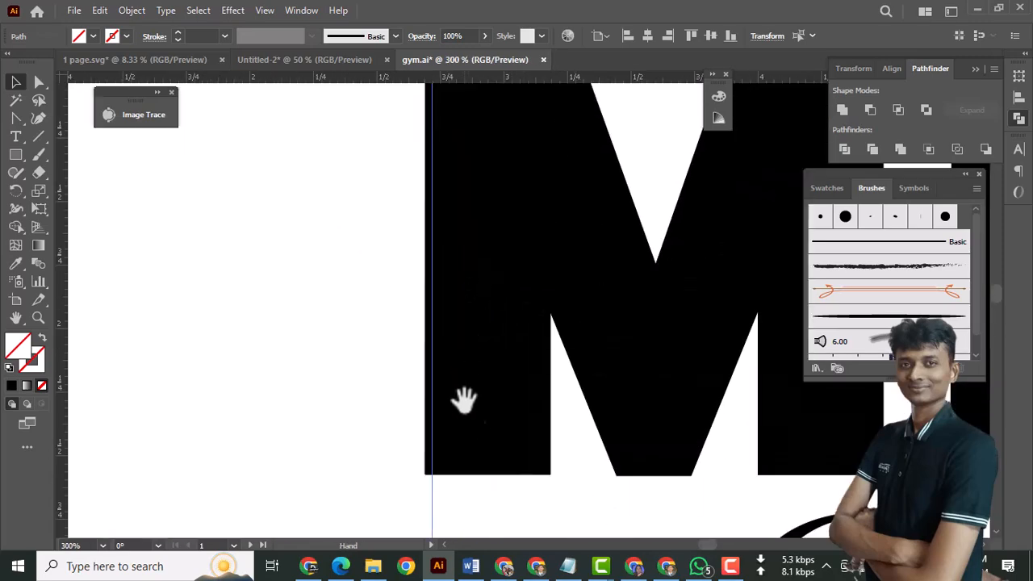
scroll(467, 407, down, 2)
drag(431, 420, 424, 423)
scroll(500, 411, up, 10)
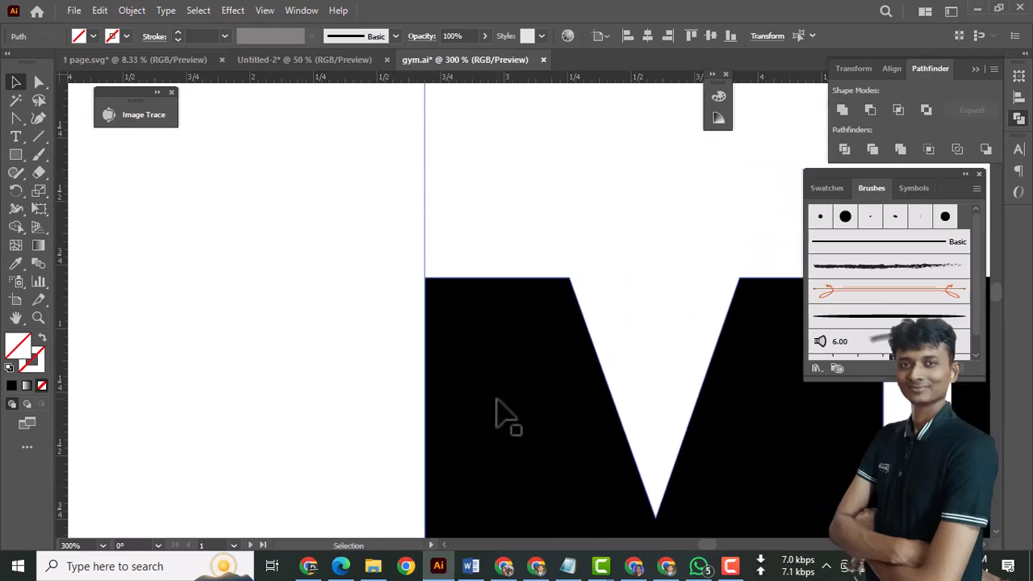
Step: Align the script word Me to the vertical guide, and shrink AT THE and place it right beside Me
scroll(500, 415, down, 4)
drag(588, 449, 384, 315)
drag(384, 279, 597, 330)
scroll(358, 312, down, 3)
click(479, 249)
drag(394, 322, 440, 245)
Step: Group the GYM letters and move the word up so the G's left edge meets the vertical guide
scroll(463, 403, down, 2)
click(430, 405)
click(341, 315)
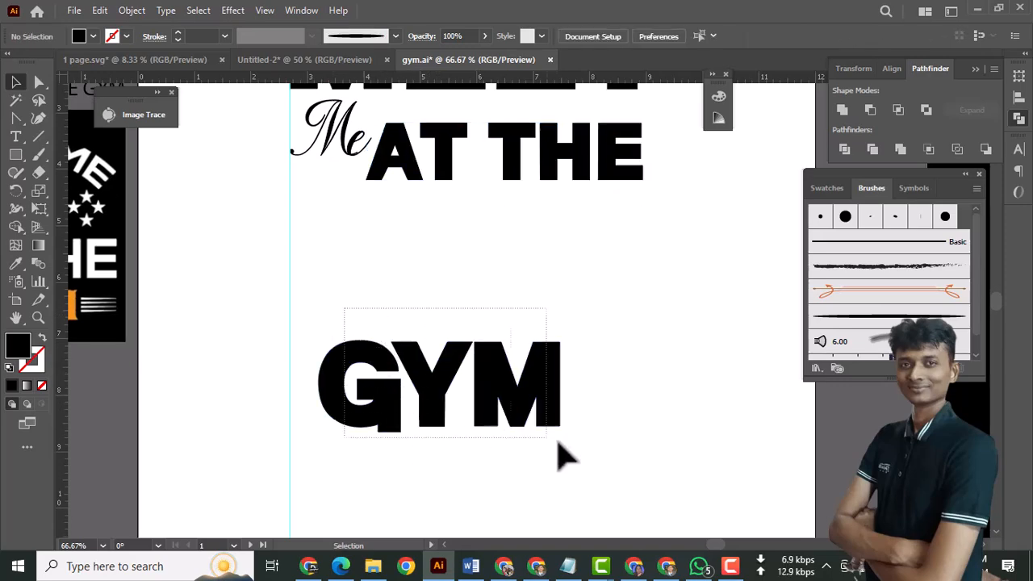
drag(557, 443, 569, 449)
key(ctrl+g)
drag(399, 422, 357, 292)
ctrl+click(359, 289)
ctrl+click(545, 328)
ctrl+click(544, 329)
ctrl+click(450, 271)
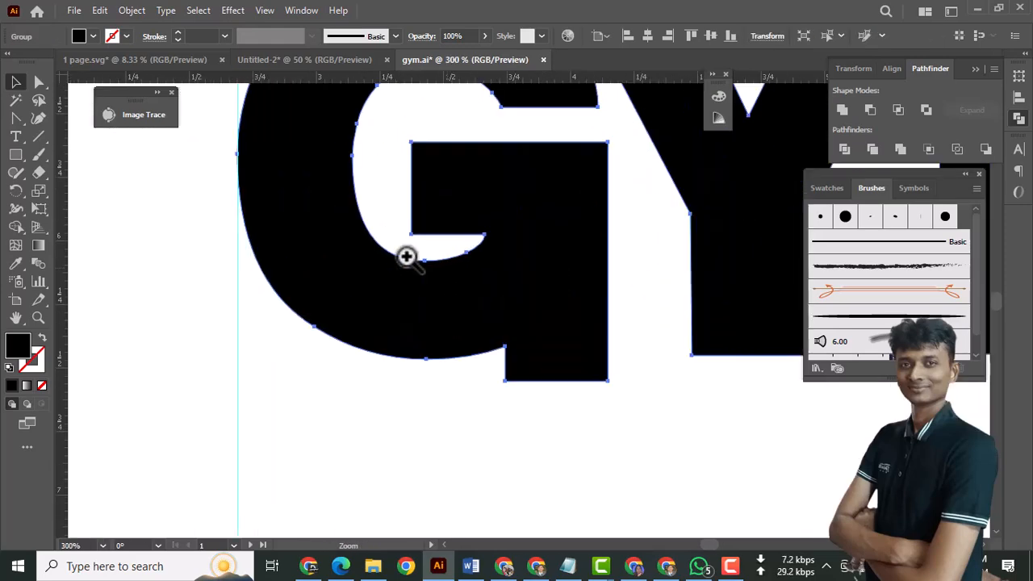
ctrl+click(408, 258)
ctrl+click(410, 260)
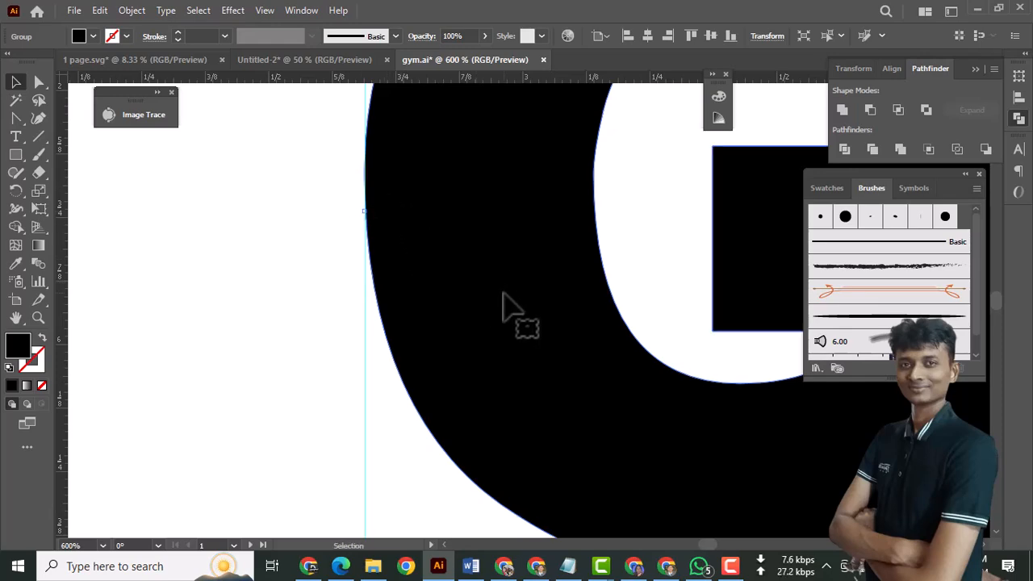
Step: Add a second vertical guide and align it exactly with the right edge of the T in MEET
key(ctrl+minus)
key(ctrl+minus)
key(ctrl+minus)
key(ctrl+minus)
key(ctrl+minus)
key(ctrl+minus)
key(ctrl+minus)
key(ctrl+minus)
drag(542, 390, 398, 423)
click(427, 234)
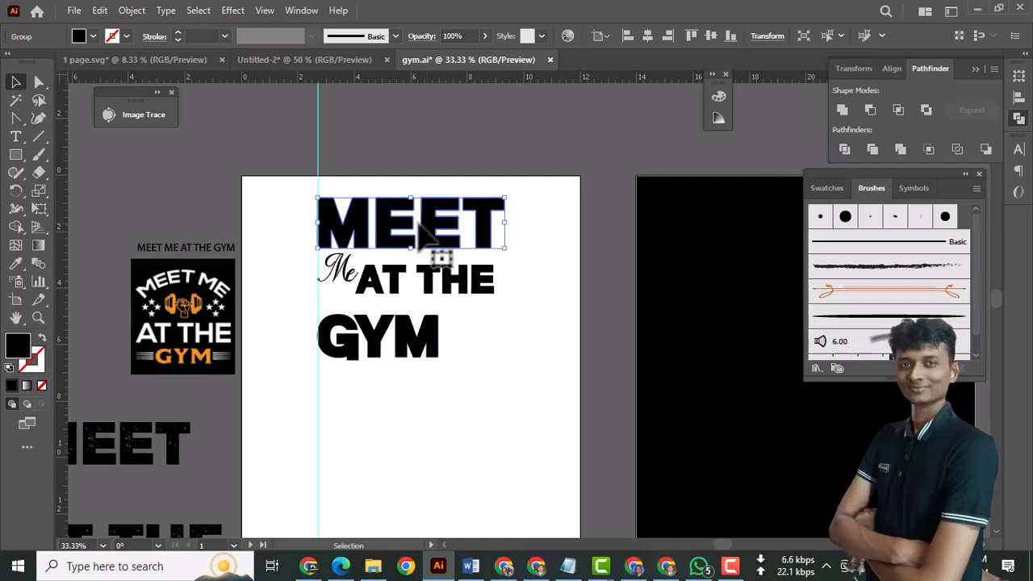
drag(63, 202, 529, 284)
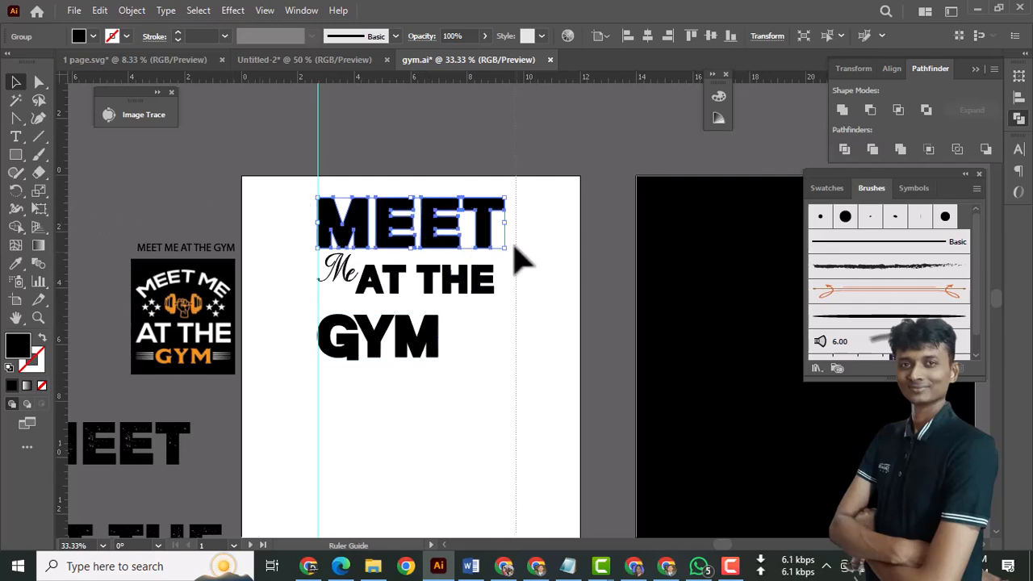
drag(506, 222, 505, 224)
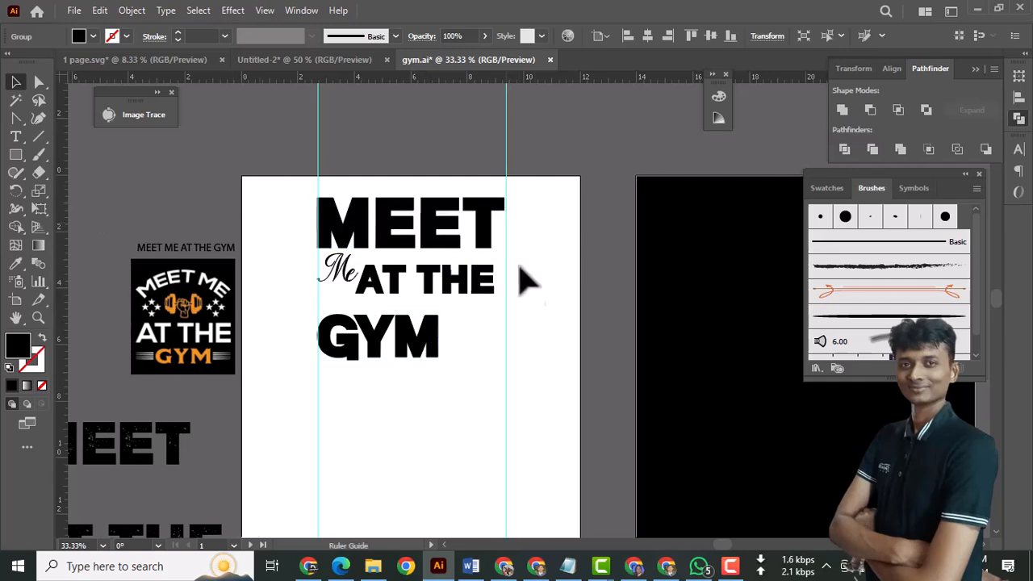
ctrl+click(518, 245)
ctrl+click(523, 252)
ctrl+click(526, 288)
ctrl+click(526, 290)
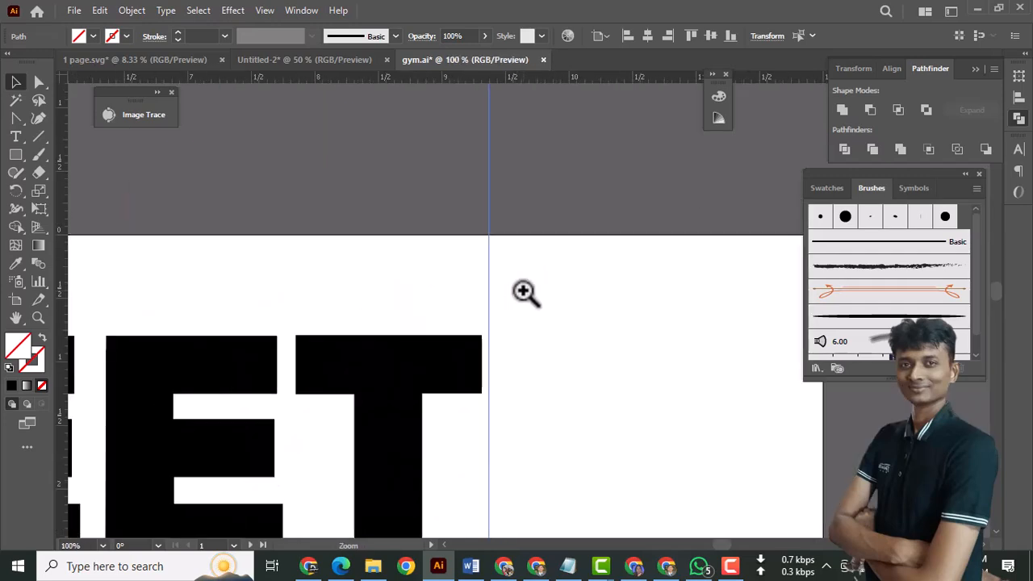
ctrl+click(525, 293)
drag(475, 324, 465, 326)
click(542, 389)
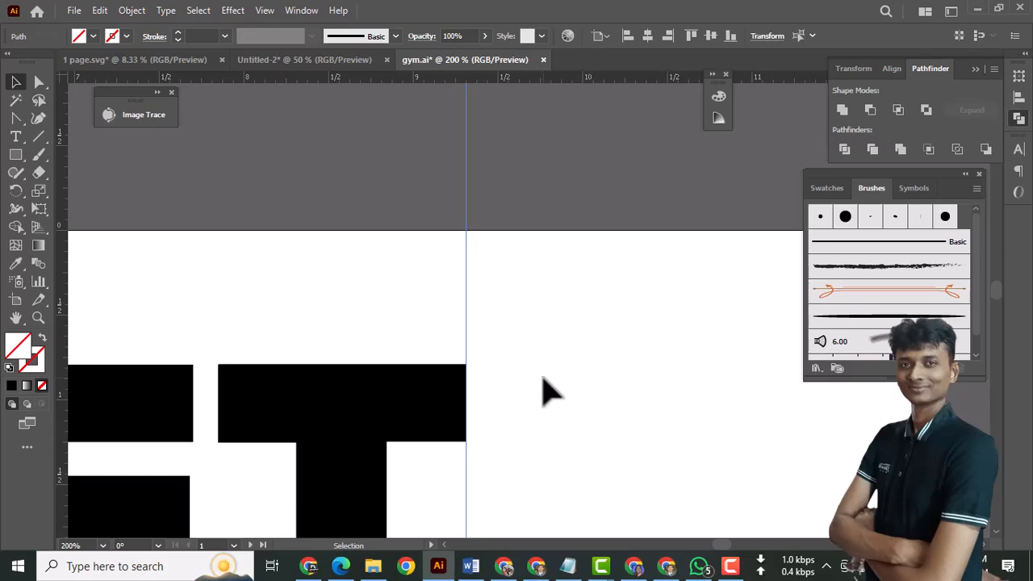
Step: Scale up the word GYM proportionally until it spans the width between the two vertical guides
key(ctrl+minus)
key(ctrl+minus)
key(ctrl+minus)
key(ctrl+minus)
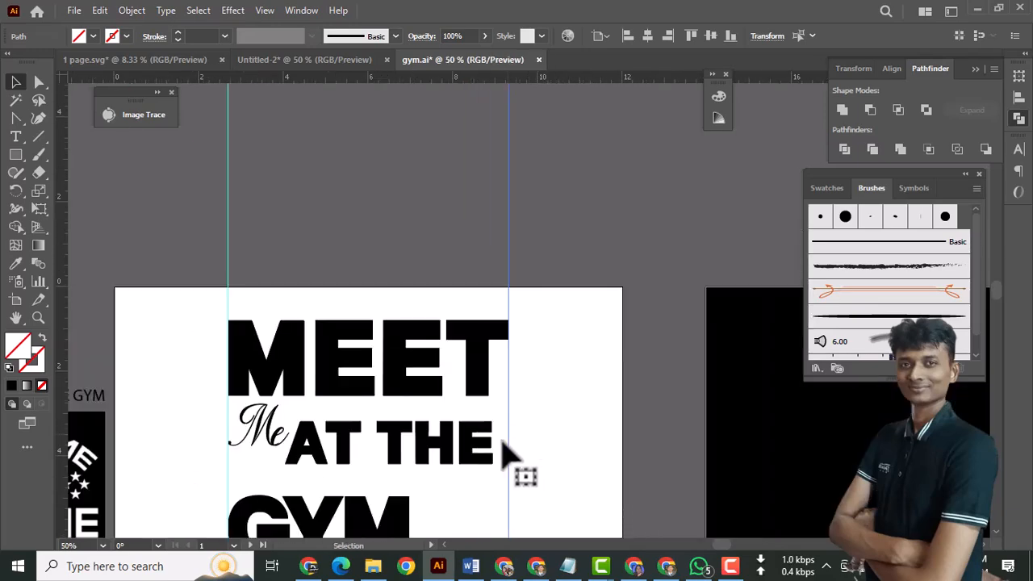
drag(496, 450, 571, 287)
click(445, 357)
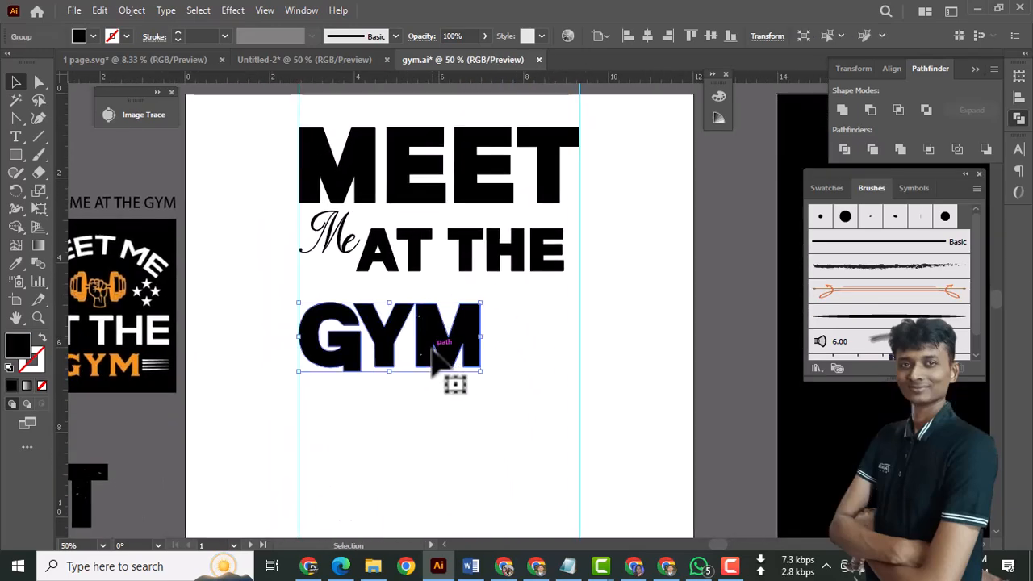
drag(482, 374, 575, 383)
click(618, 440)
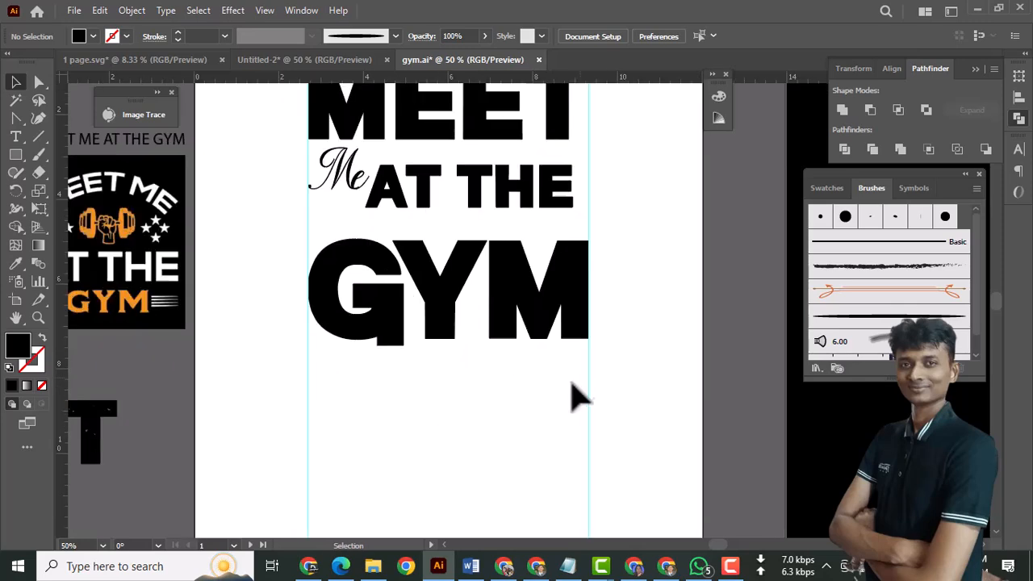
Step: Paste the THE GYM COMPANY bodybuilder image, enlarge it and place it off the artboard above the reference design
mouse_move(355, 408)
mouse_down()
mouse_move(408, 425)
mouse_move(489, 415)
mouse_up()
mouse_move(250, 371)
mouse_down()
mouse_move(542, 410)
mouse_move(259, 353)
mouse_up()
drag(416, 413, 152, 473)
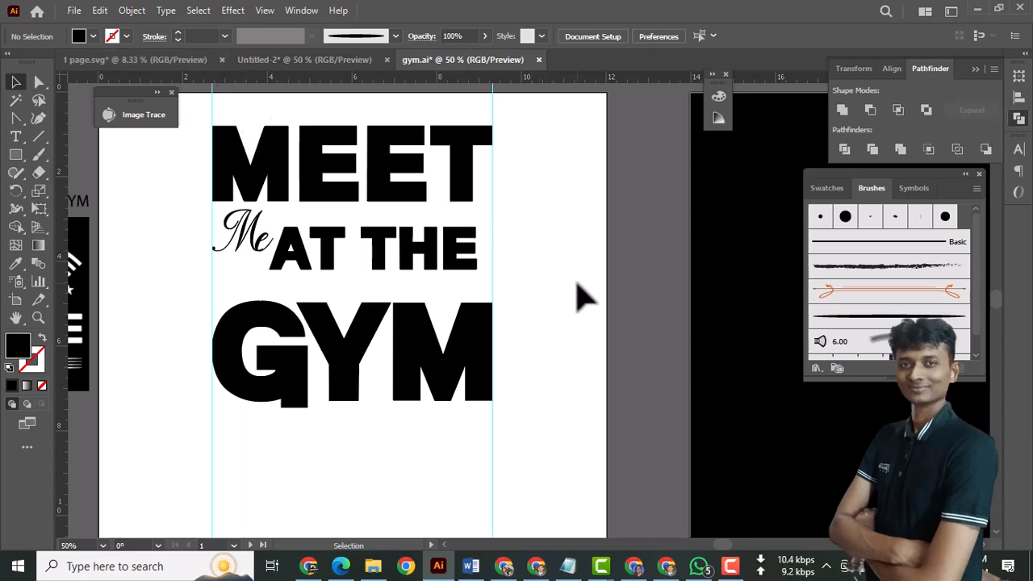
key(ctrl+v)
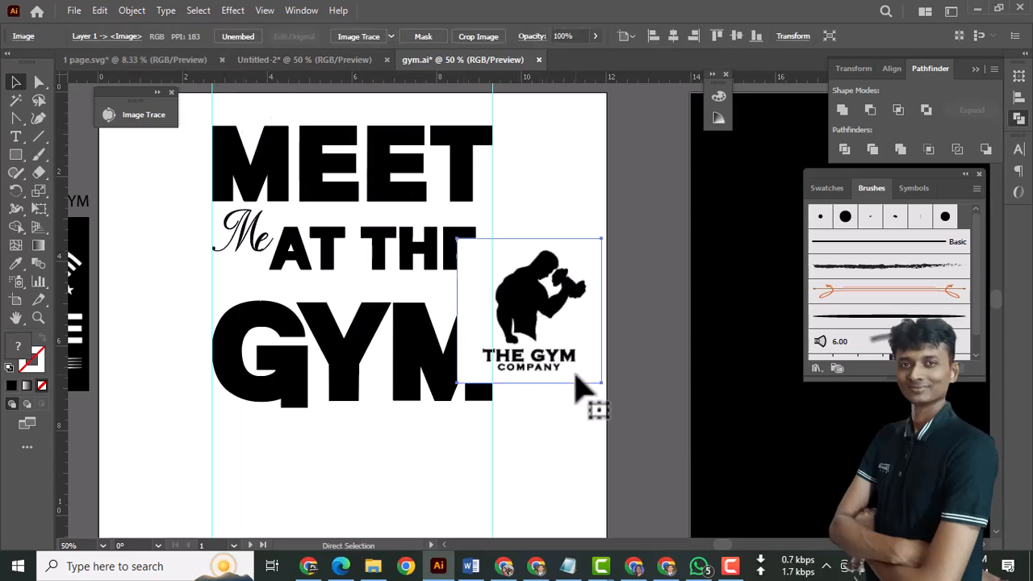
key(ctrl+minus)
drag(463, 388, 685, 452)
drag(775, 371, 327, 208)
drag(336, 262, 323, 241)
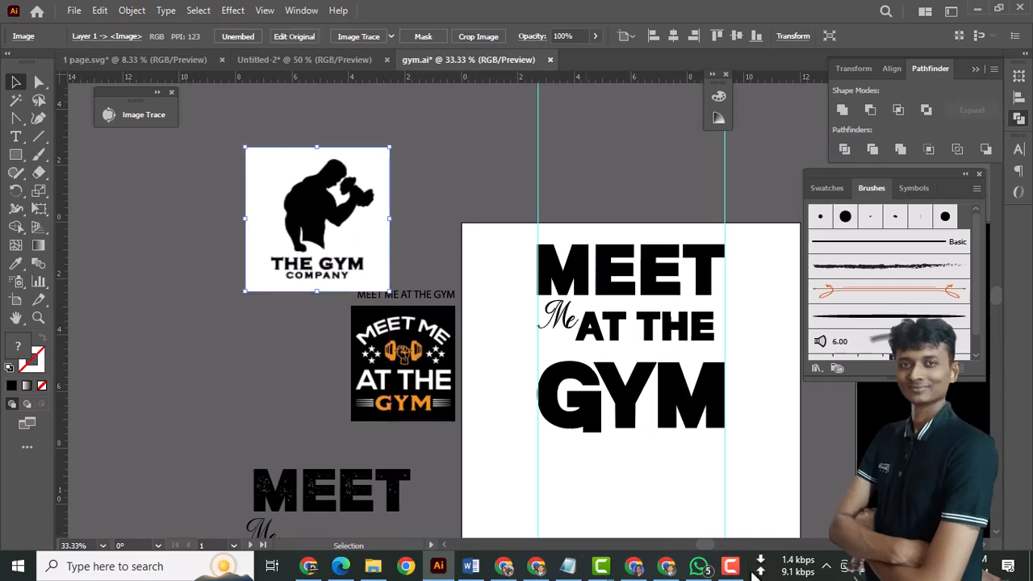
mouse_move(740, 574)
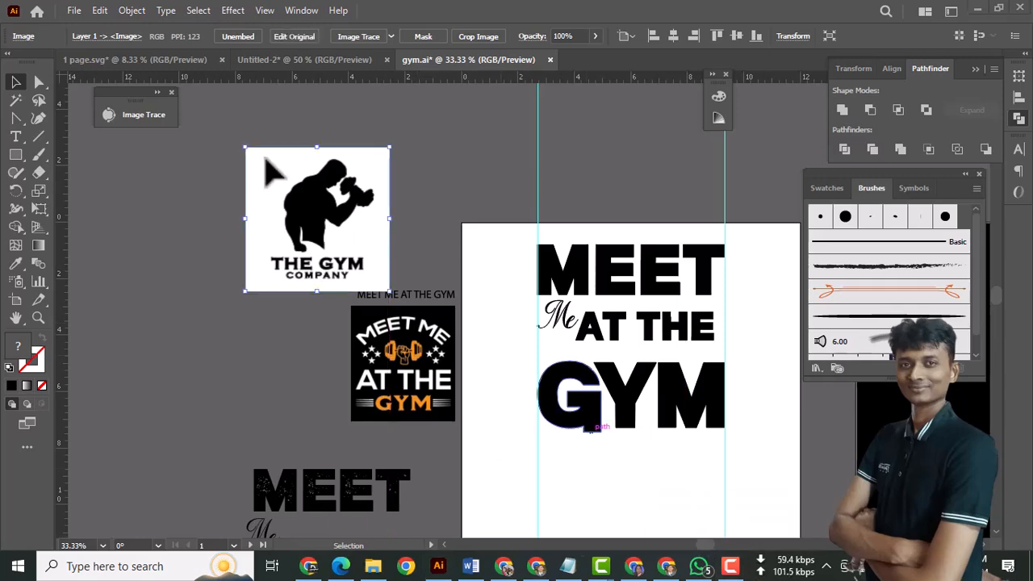
drag(308, 214, 352, 202)
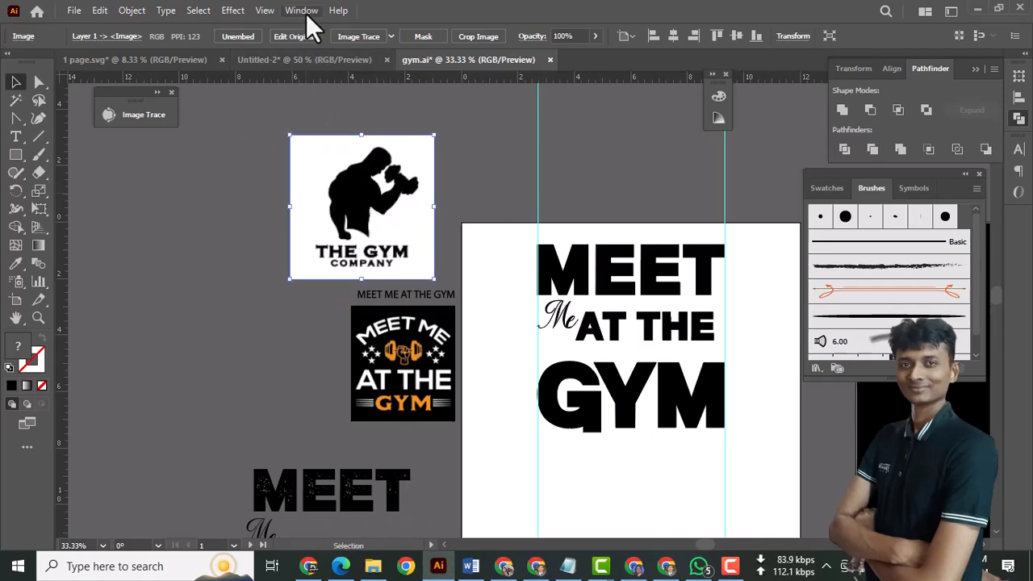
Step: Trace the bodybuilder image with Image Trace in Black and White mode, with Ignore White and Preview enabled
click(303, 10)
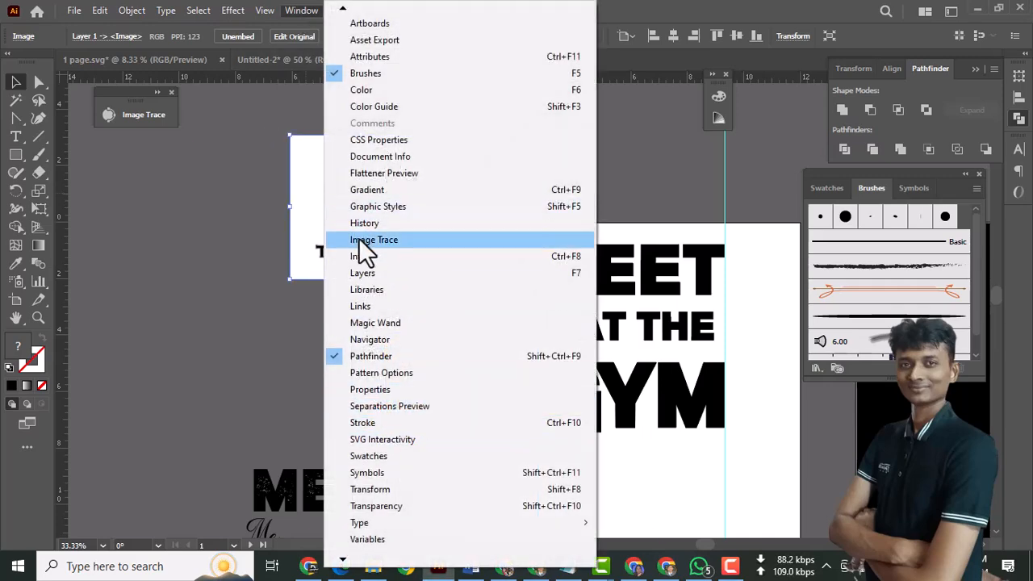
click(132, 106)
click(136, 113)
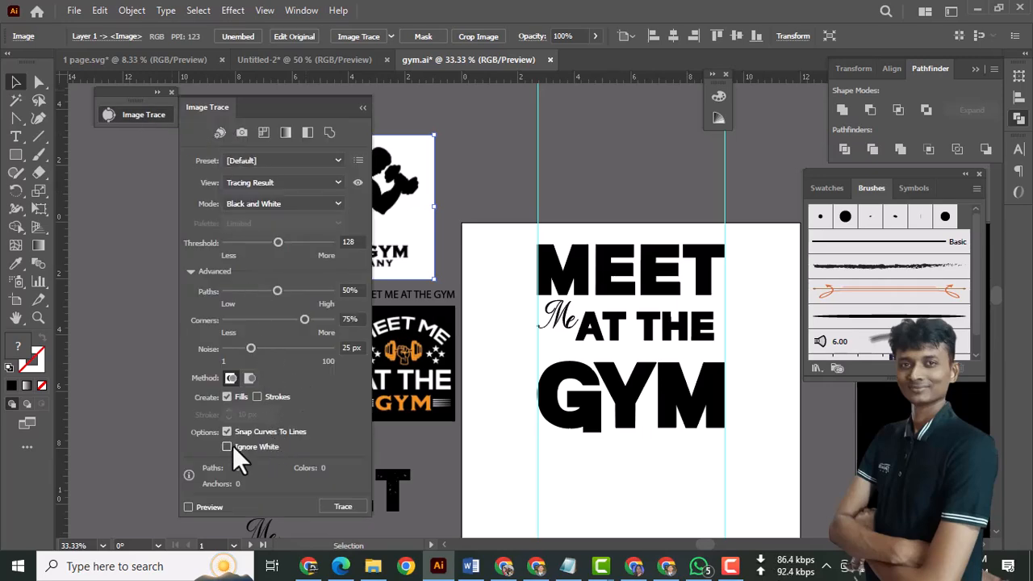
click(247, 447)
click(197, 508)
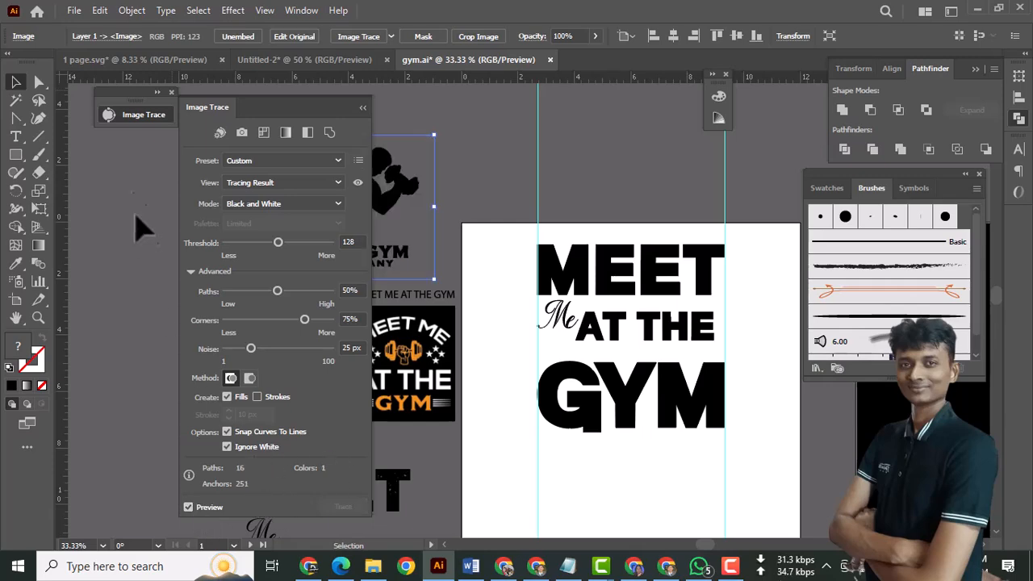
click(141, 114)
Step: Expand the traced bodybuilder image into paths and ungroup them
mouse_move(355, 211)
mouse_down()
mouse_move(368, 205)
mouse_move(365, 186)
mouse_up()
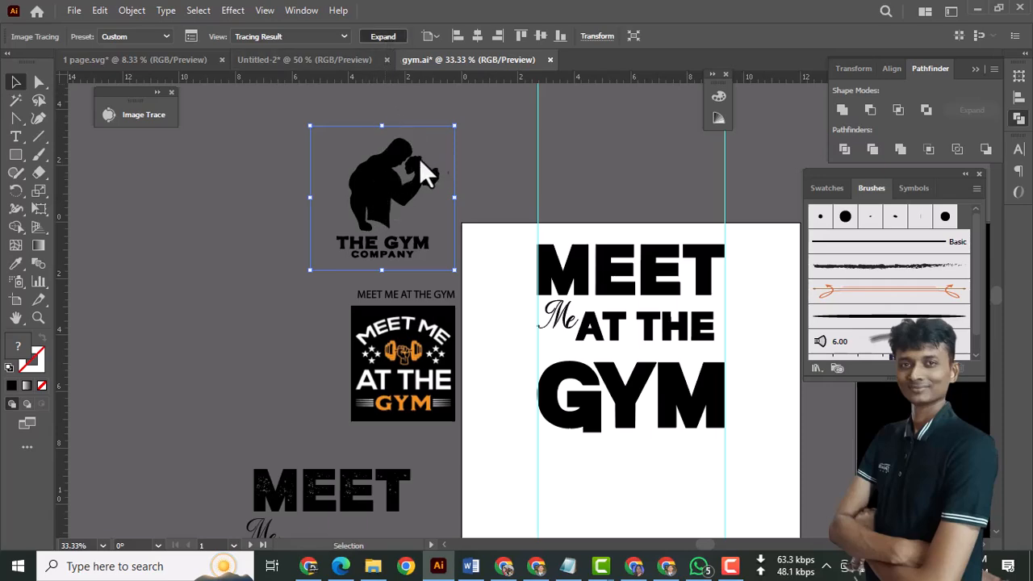
click(383, 35)
right_click(383, 191)
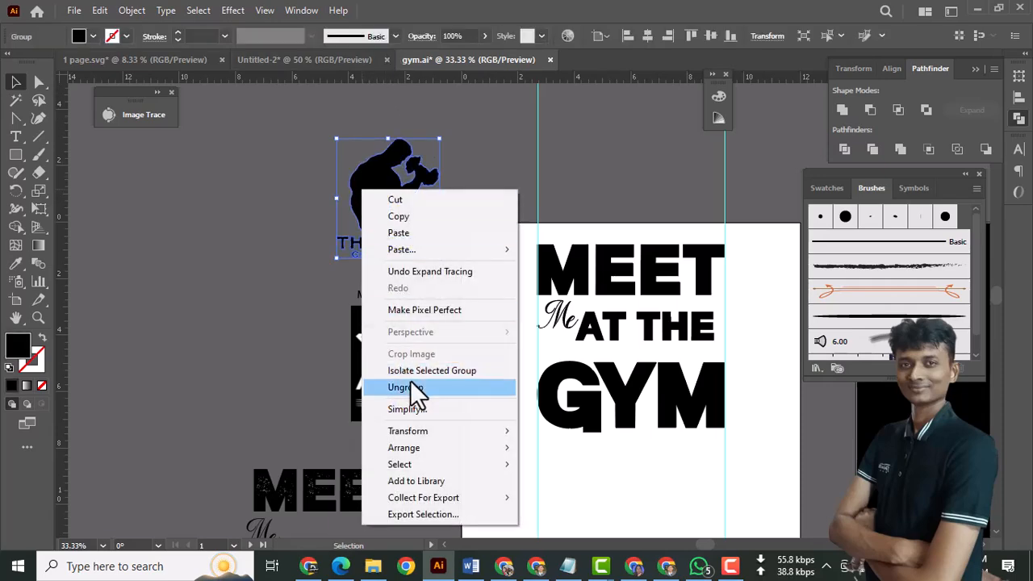
click(395, 385)
Step: Delete the THE GYM COMPANY lettering beneath the bodybuilder silhouette
click(218, 256)
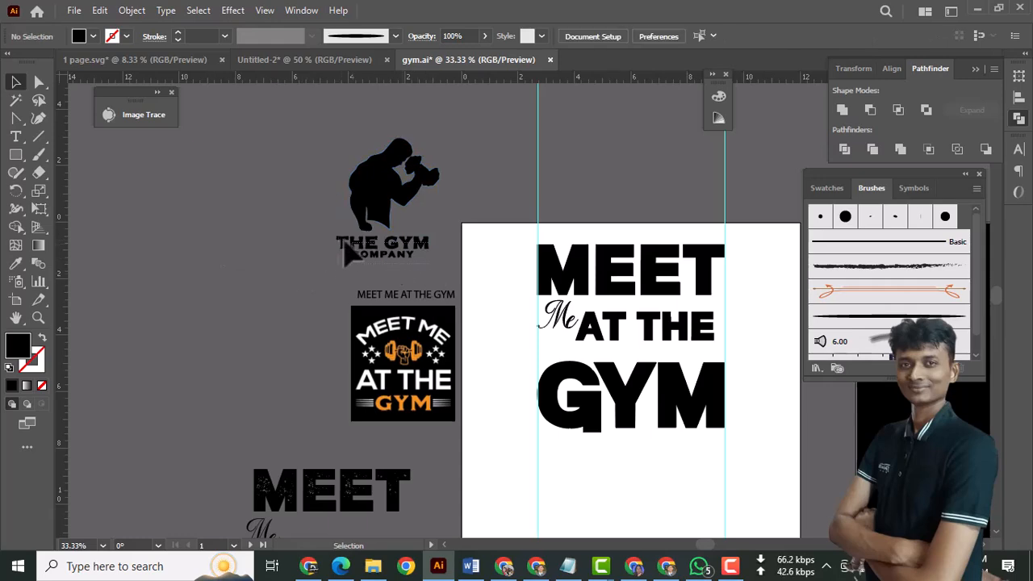
key(Delete)
drag(430, 264, 261, 220)
Step: Move the bodybuilder silhouette onto the artboard and place it directly to the right of GYM
drag(489, 403, 547, 442)
key(ctrl+plus)
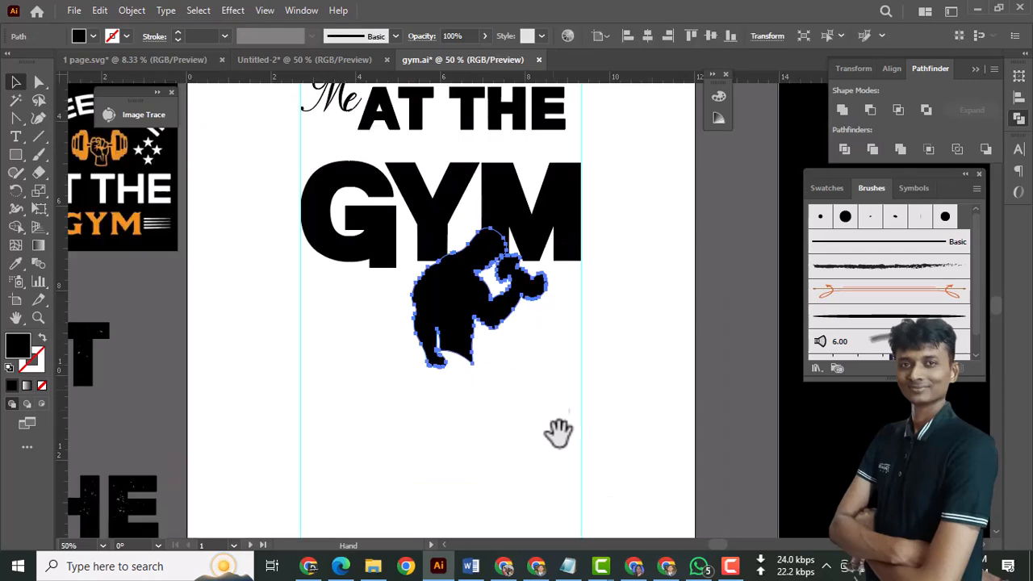
drag(511, 369, 491, 487)
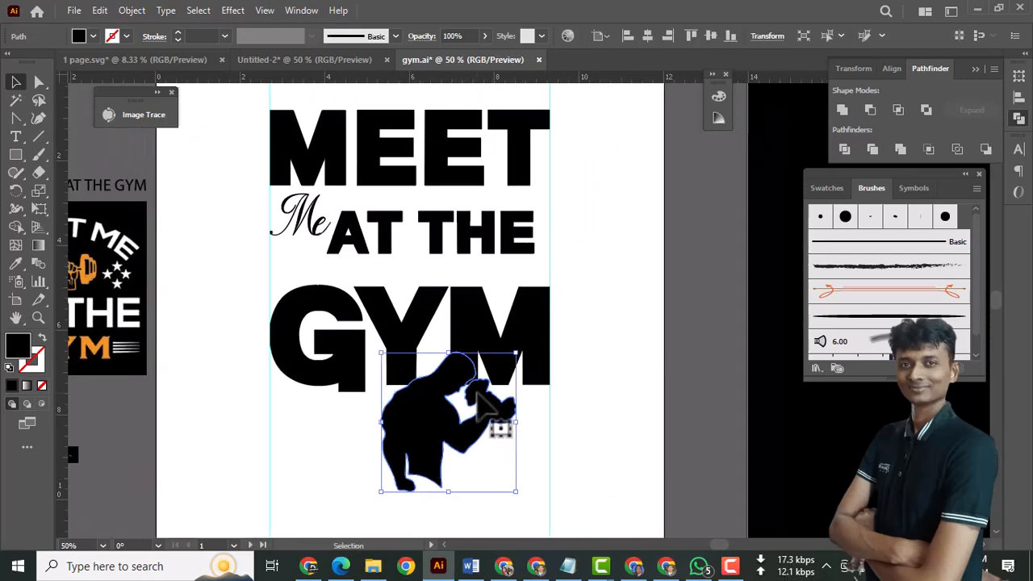
scroll(467, 448, down, 1)
drag(442, 435, 611, 332)
drag(512, 325, 460, 363)
key(ctrl+plus)
drag(467, 322, 444, 436)
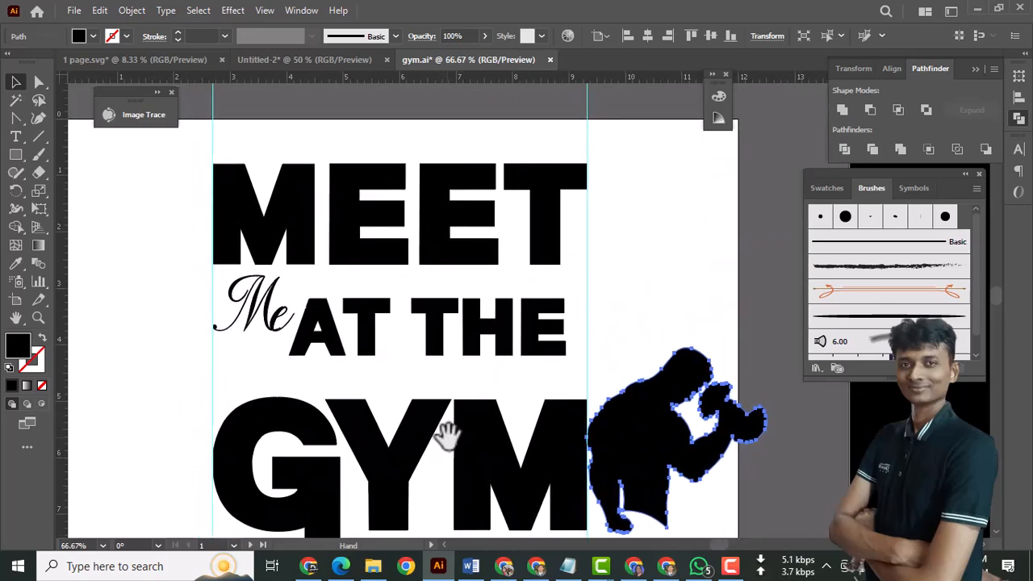
Step: Nudge the bodybuilder silhouette slightly, then move the MEET lettering straight up above the artboard, keeping it between the guides
drag(689, 456, 660, 441)
drag(449, 266, 513, 351)
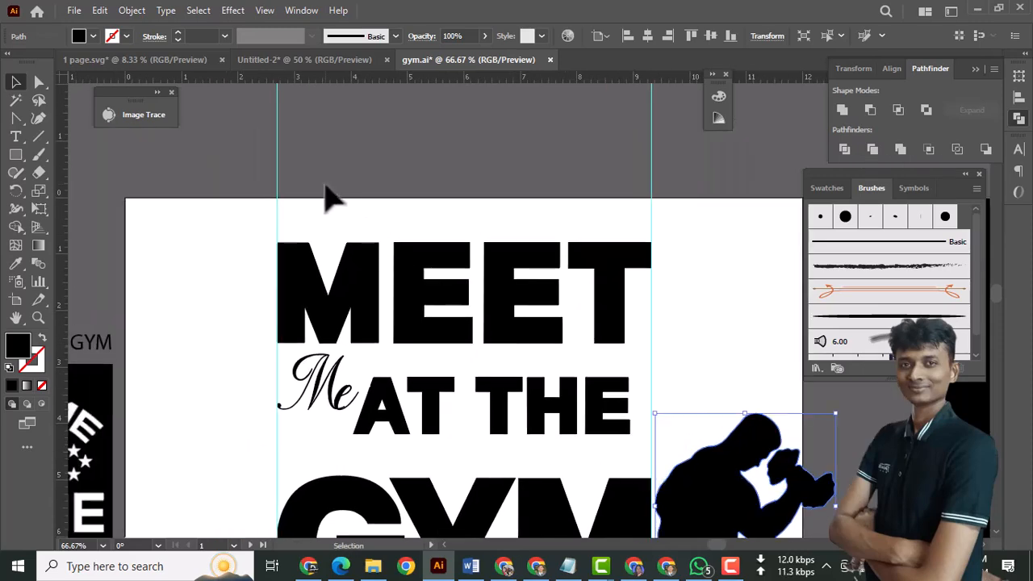
click(322, 232)
drag(484, 300, 620, 333)
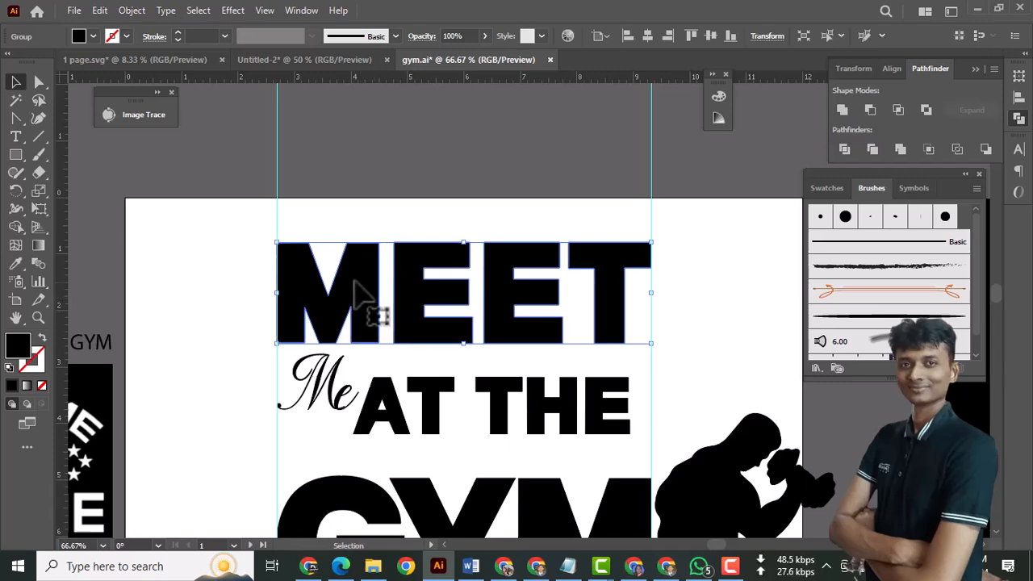
scroll(379, 339, up, 2)
scroll(388, 347, up, 3)
drag(371, 473, 354, 278)
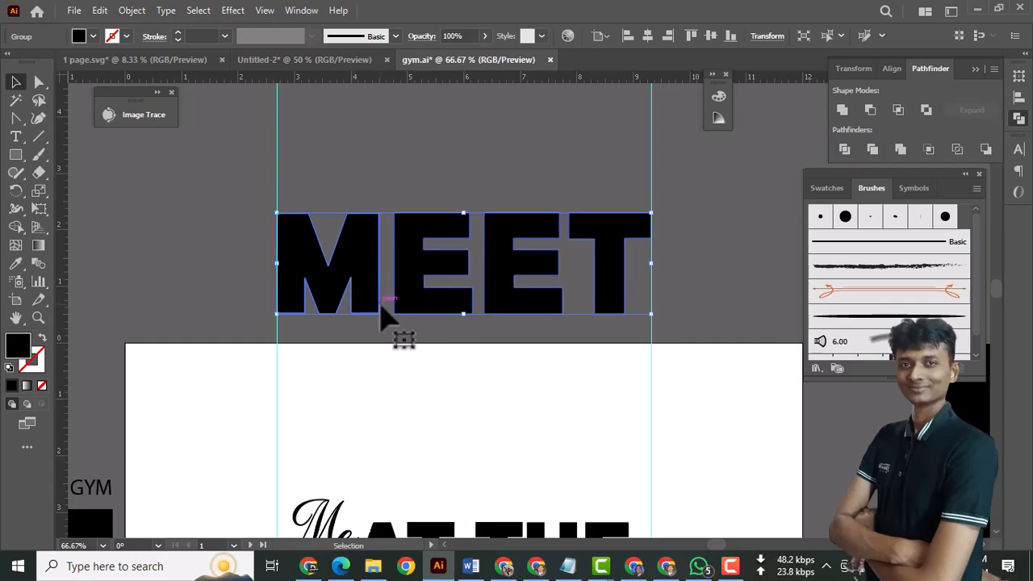
click(136, 13)
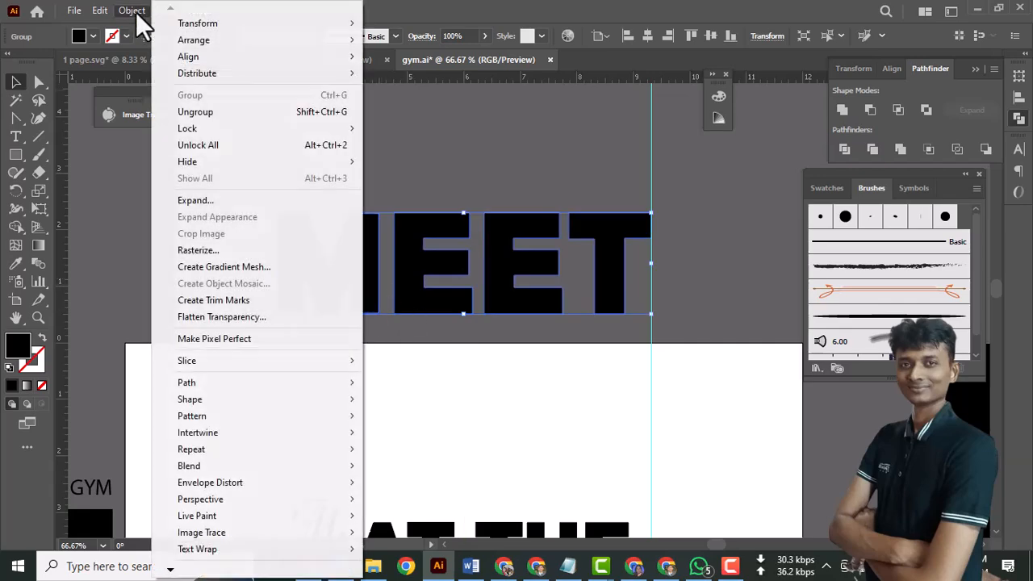
mouse_move(236, 385)
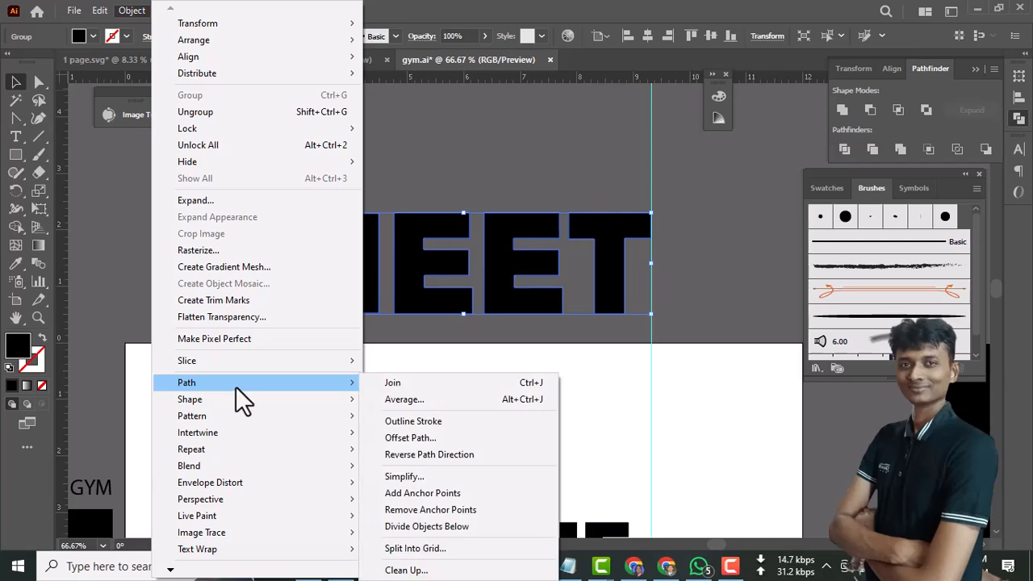
click(421, 441)
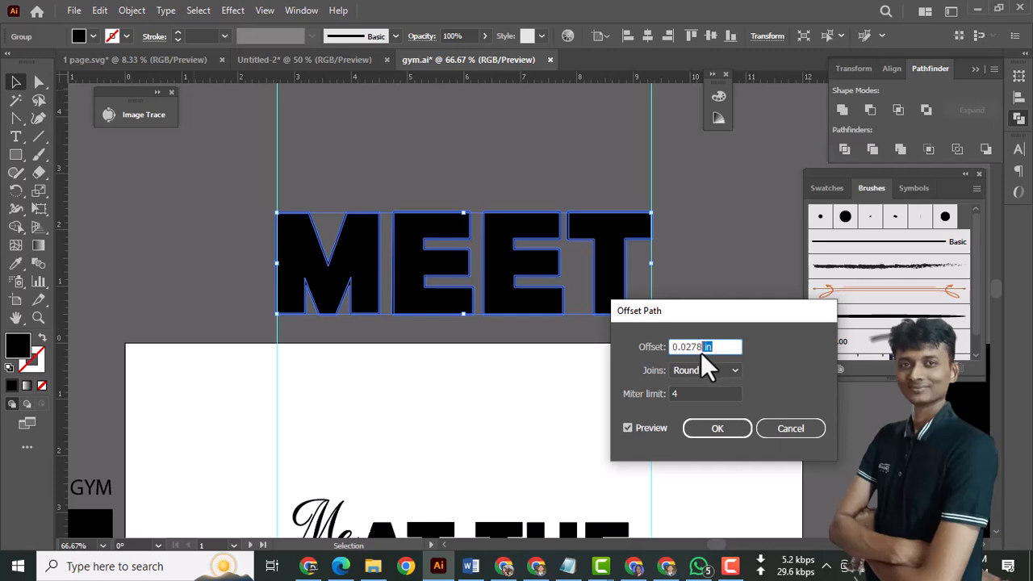
key(Up)
key(Up)
key(Down)
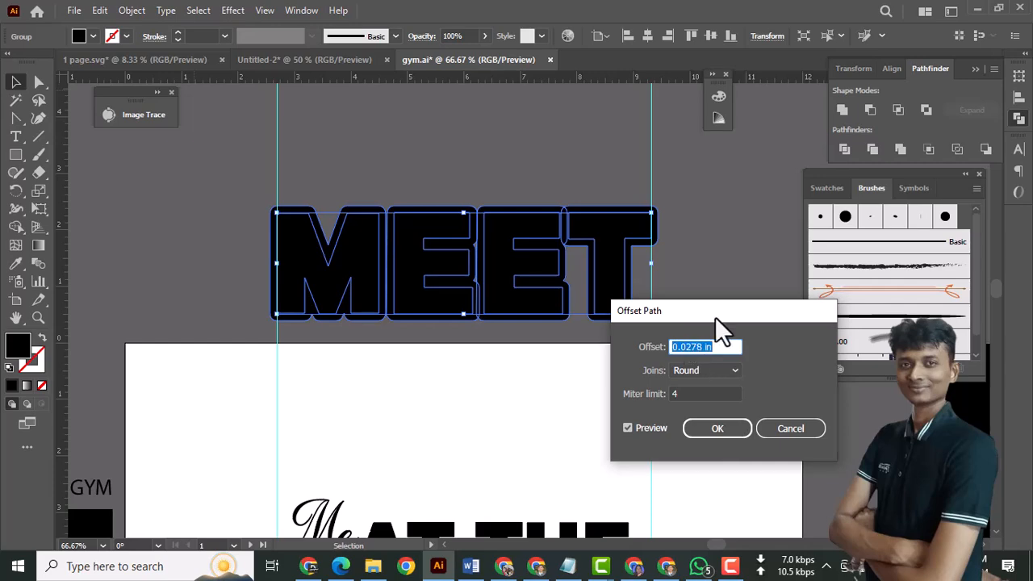
key(Escape)
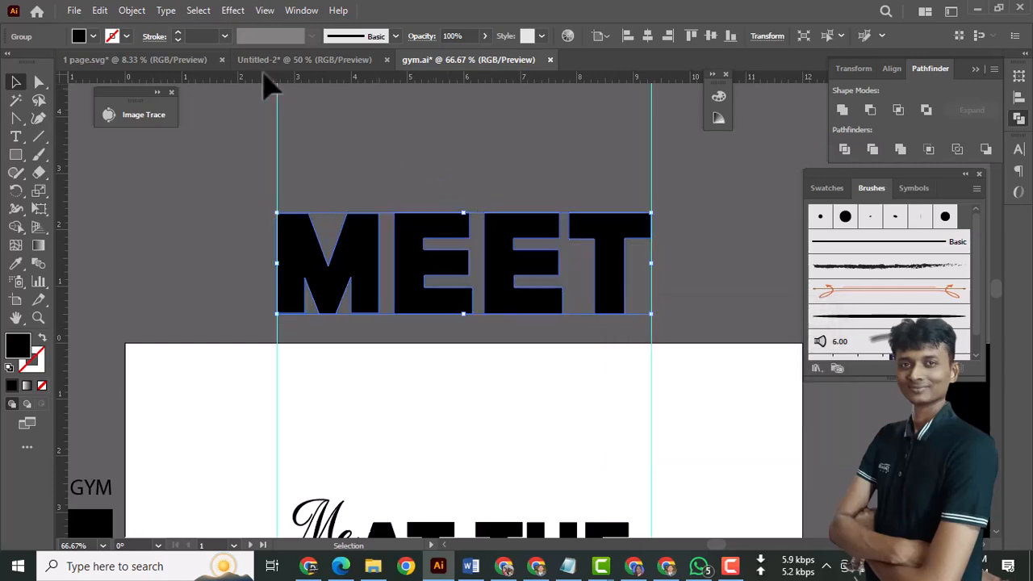
Step: Change the ruler units from inches to pixels and deselect the artwork
key(Print)
drag(216, 63, 665, 92)
right_click(427, 80)
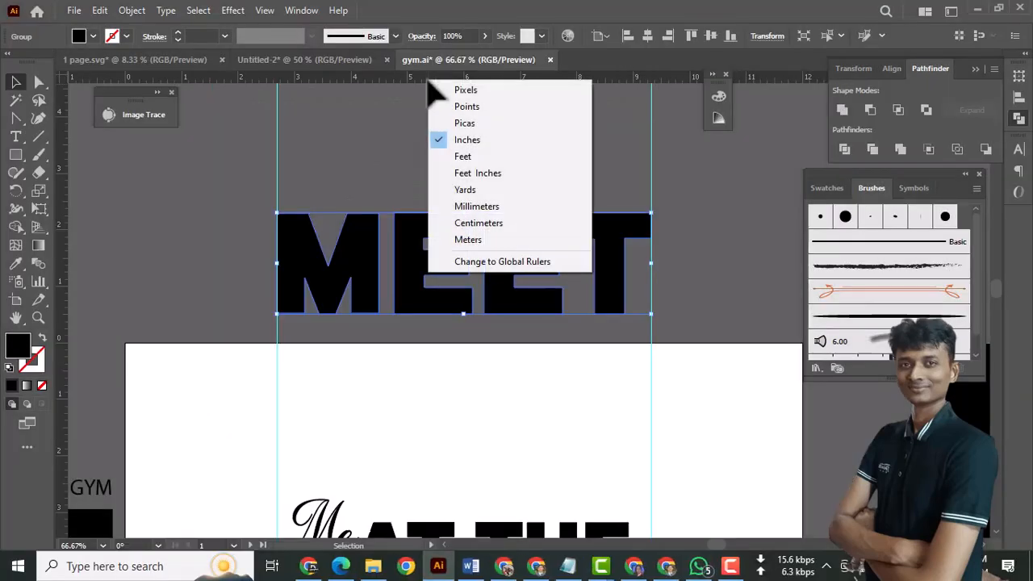
click(477, 92)
click(421, 152)
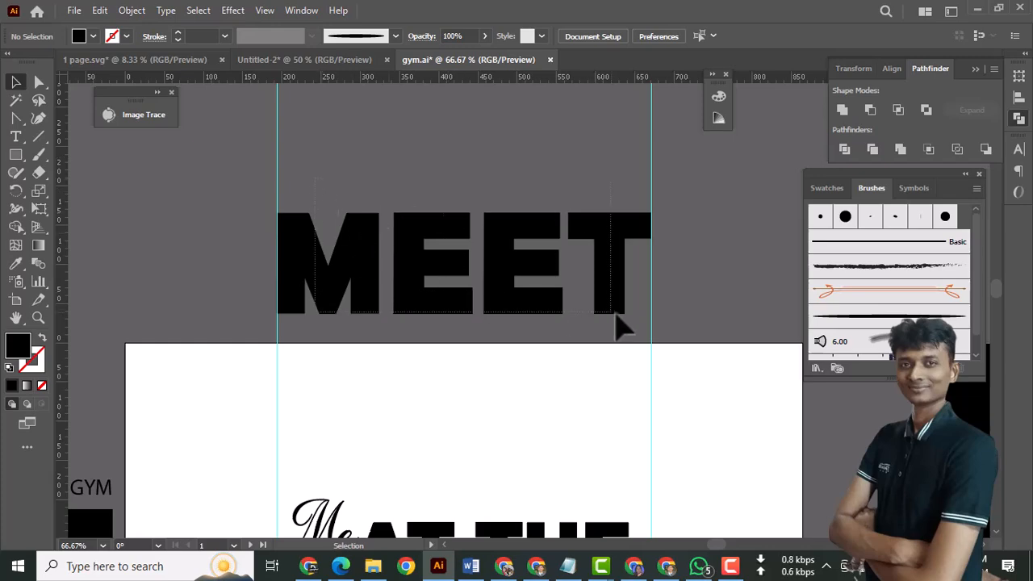
Step: Offset the path of the MEET lettering by 3 px with Round joins
click(519, 277)
click(131, 10)
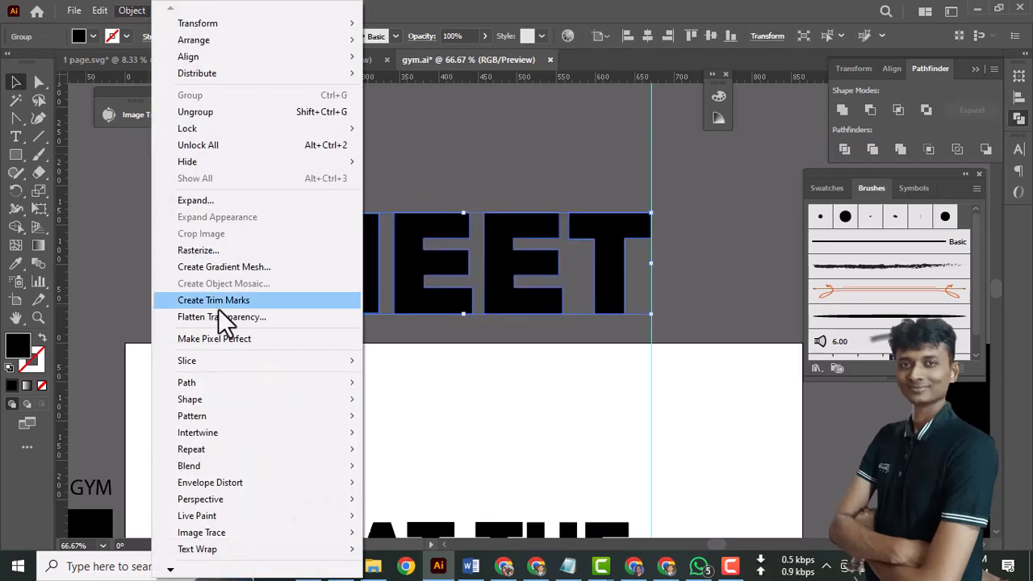
mouse_move(279, 382)
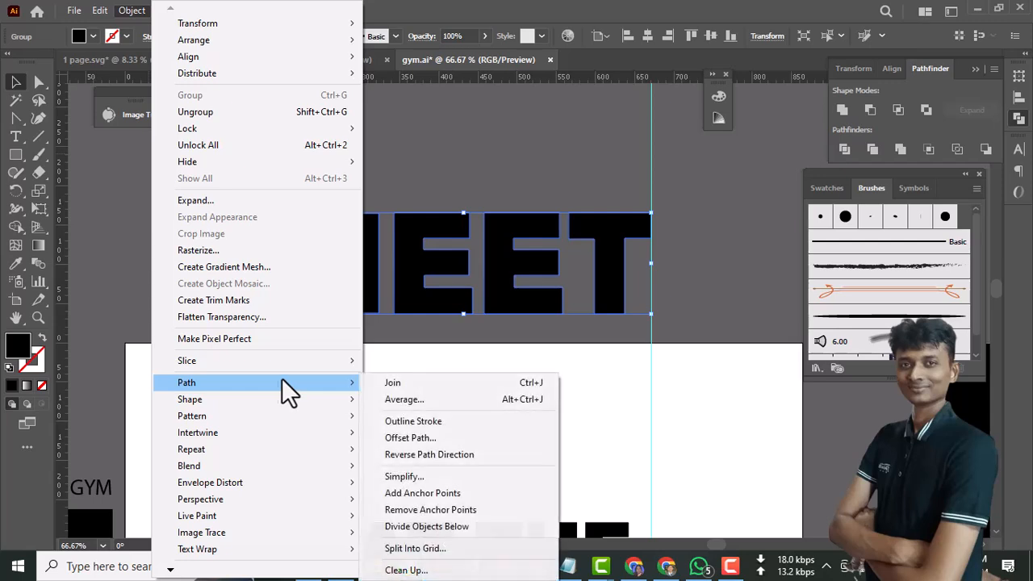
click(428, 436)
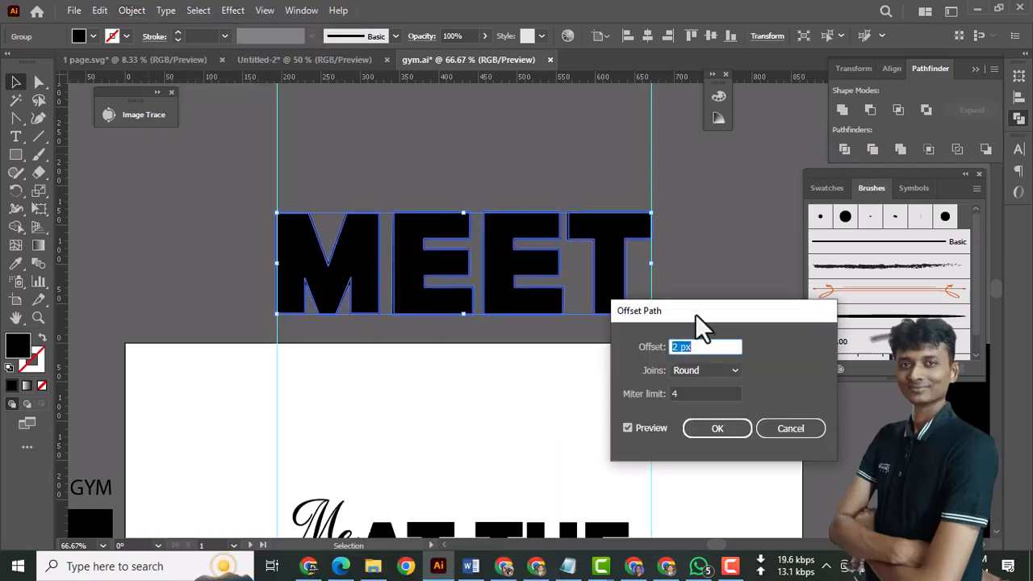
drag(702, 310, 632, 352)
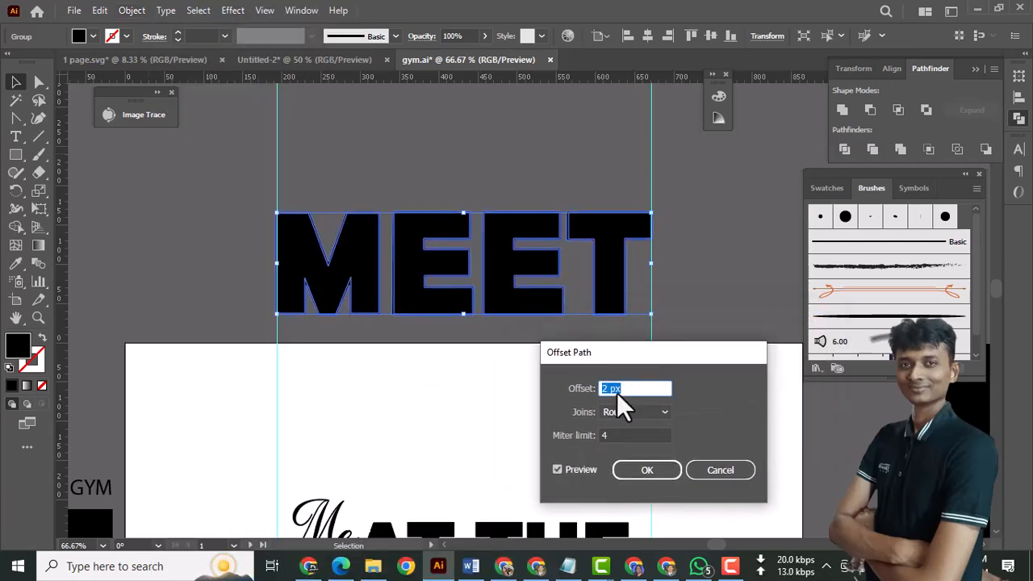
key(Up)
key(Up)
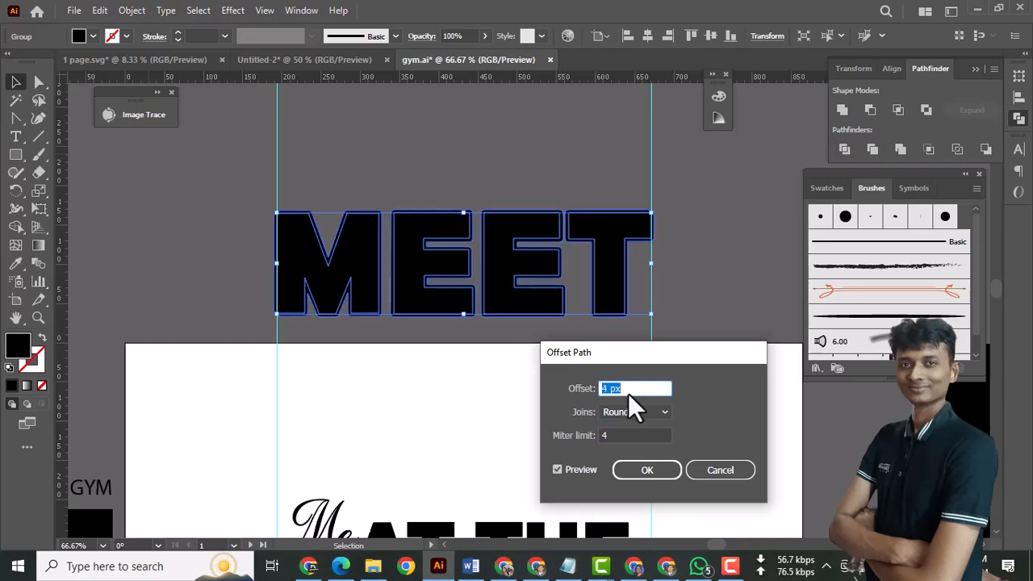
key(Down)
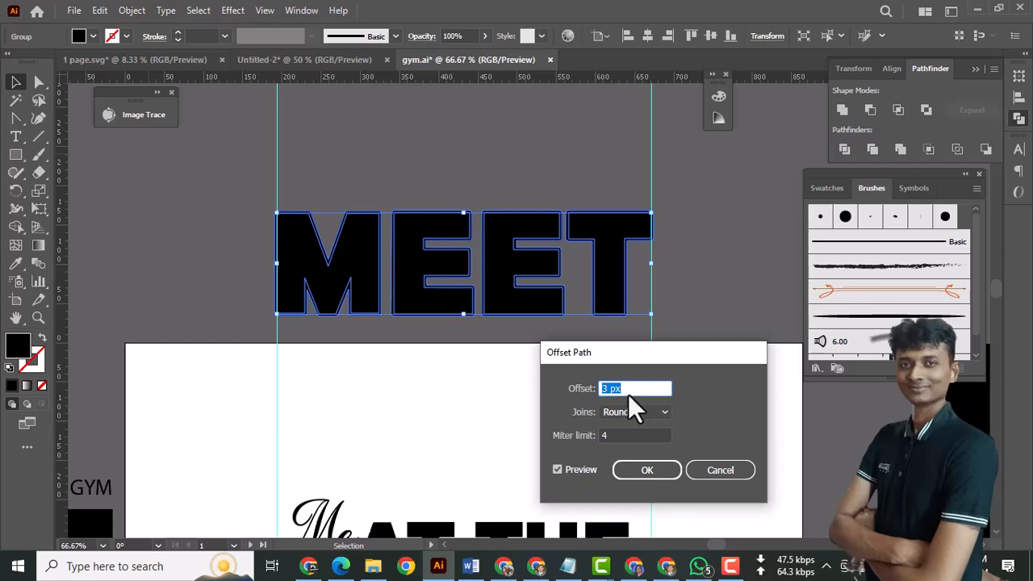
click(639, 413)
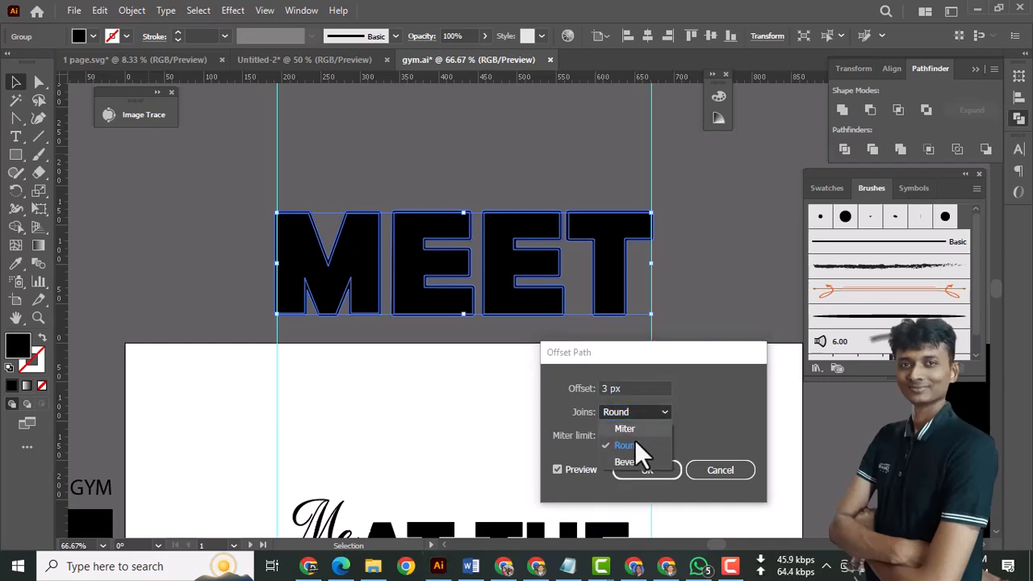
click(628, 447)
click(647, 470)
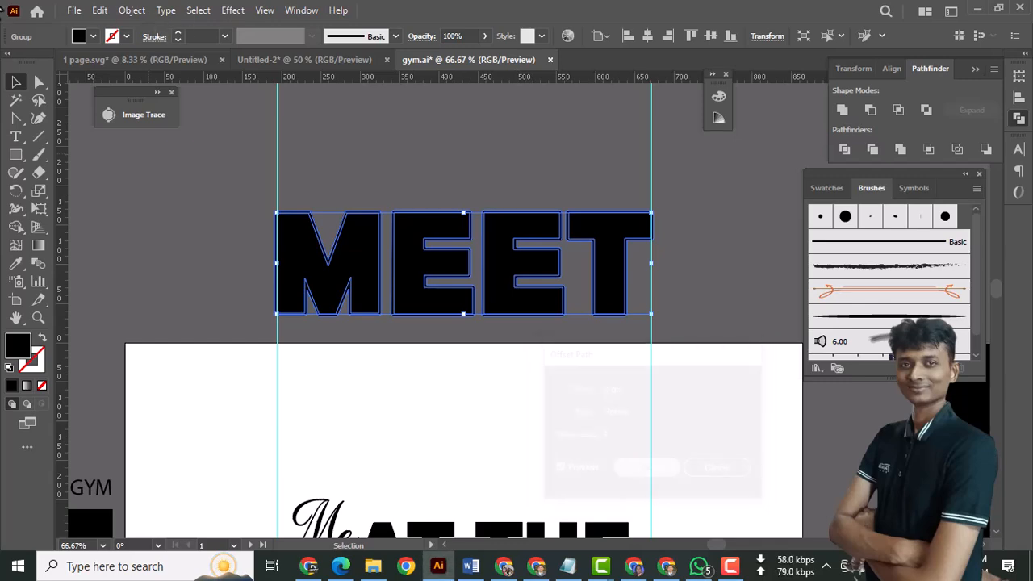
Step: Fill the offset outline shapes around MEET with white
click(90, 36)
click(91, 37)
click(90, 36)
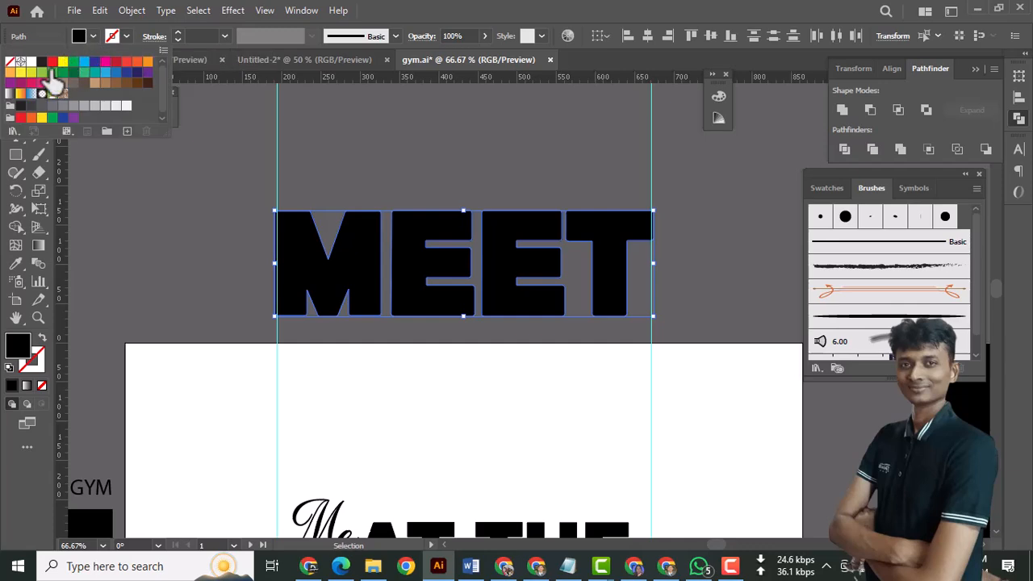
click(125, 105)
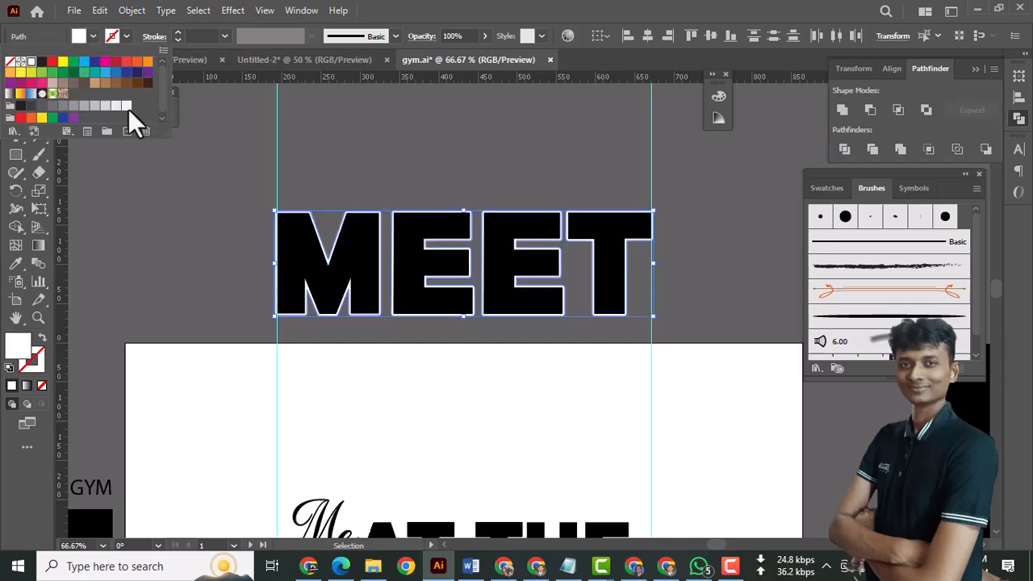
click(452, 12)
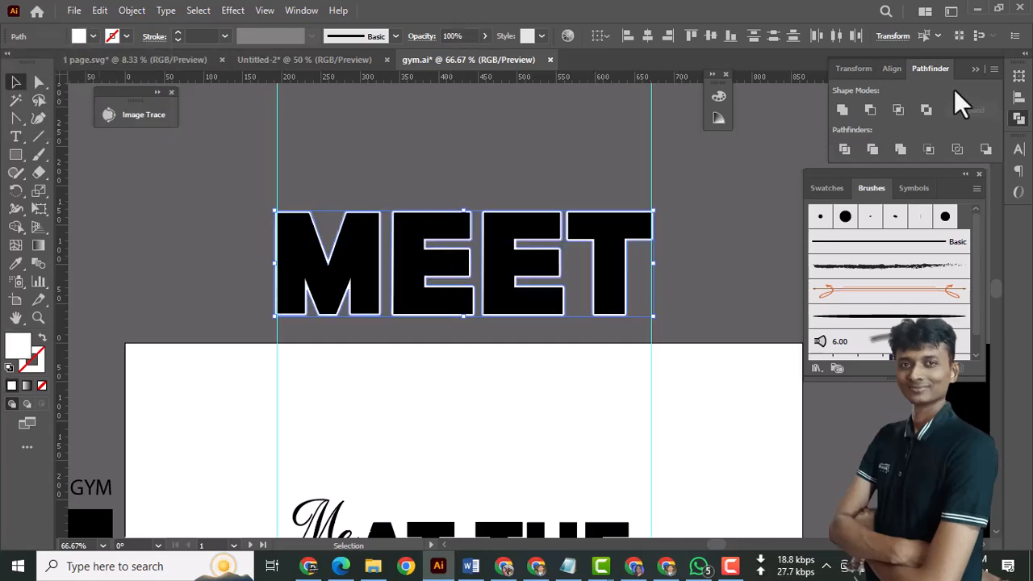
Step: Try to unite the white MEET outline shapes, and undo the union
click(856, 108)
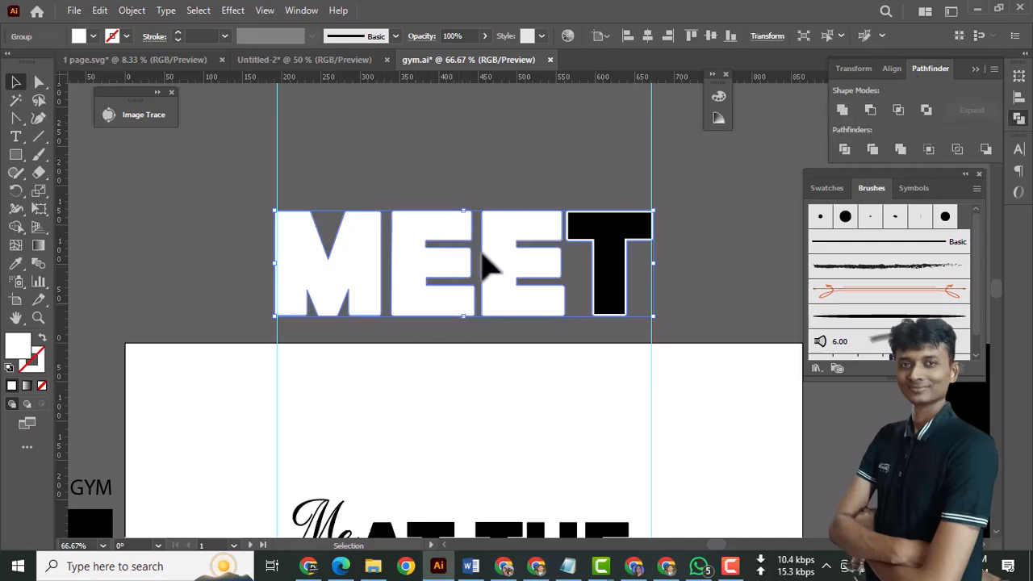
click(301, 199)
drag(296, 179, 610, 339)
key(ctrl+z)
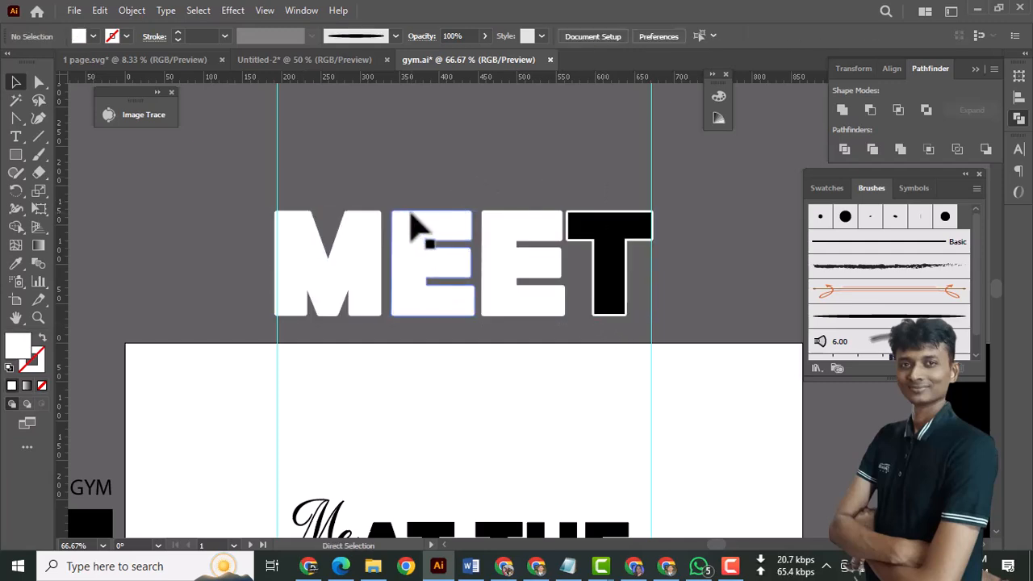
key(ctrl+z)
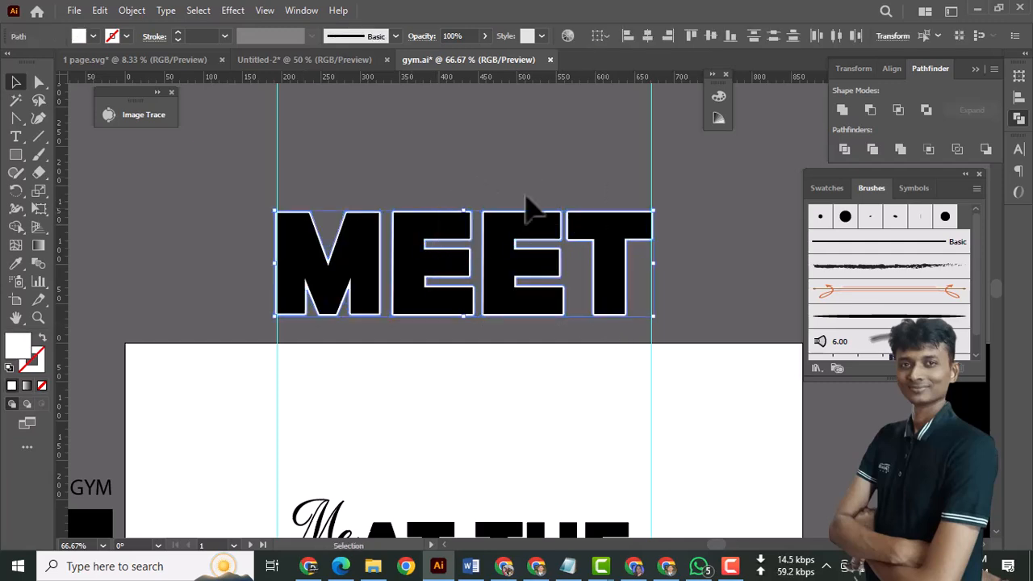
Step: Unite the white MEET outline shapes and send them to the back, behind the black letters
click(841, 109)
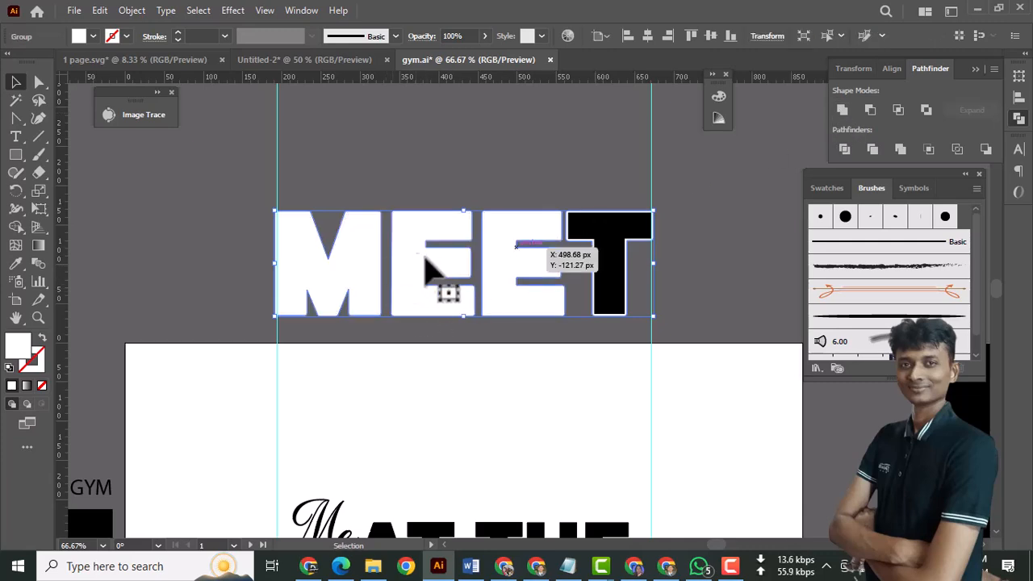
right_click(413, 257)
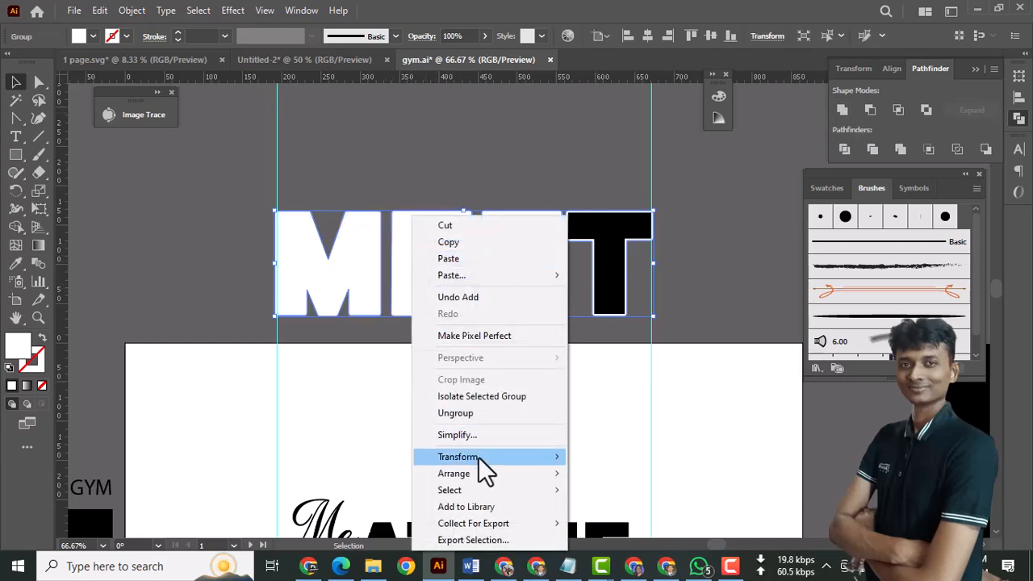
mouse_move(488, 472)
click(643, 525)
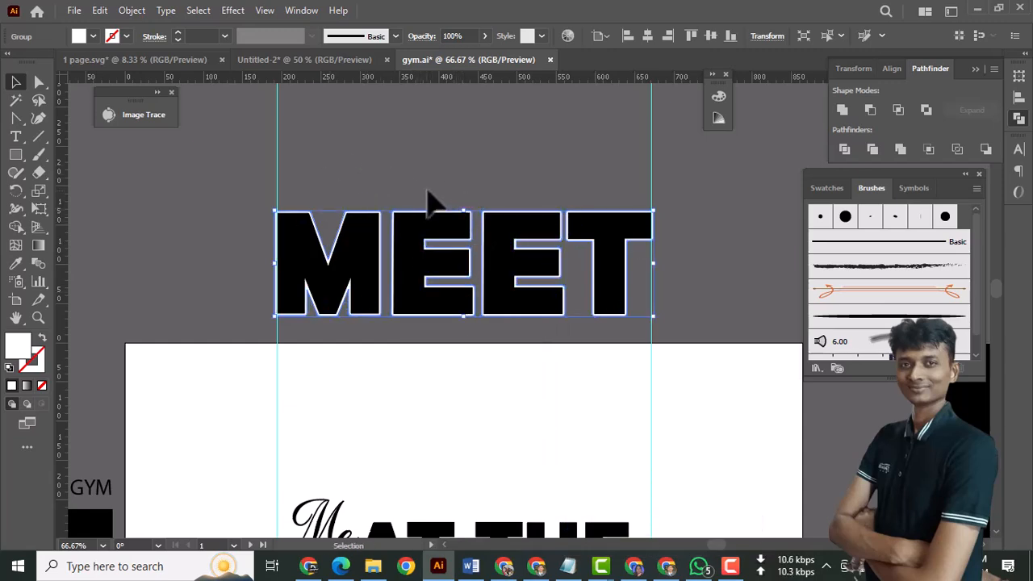
click(432, 166)
Step: Isolate the white outline group of MEET and offset its path by 2 px with Round joins
drag(428, 169, 445, 150)
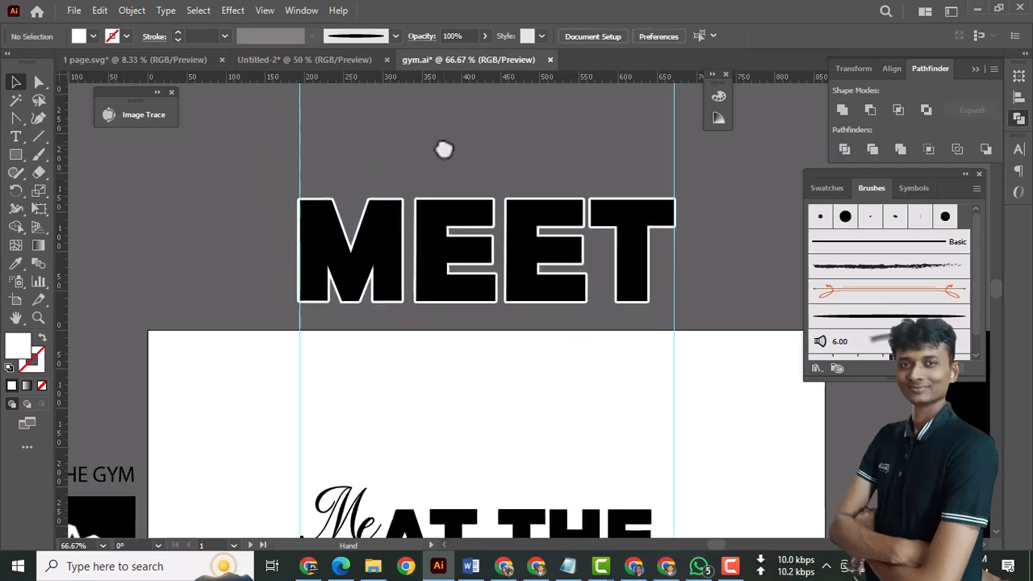
click(342, 208)
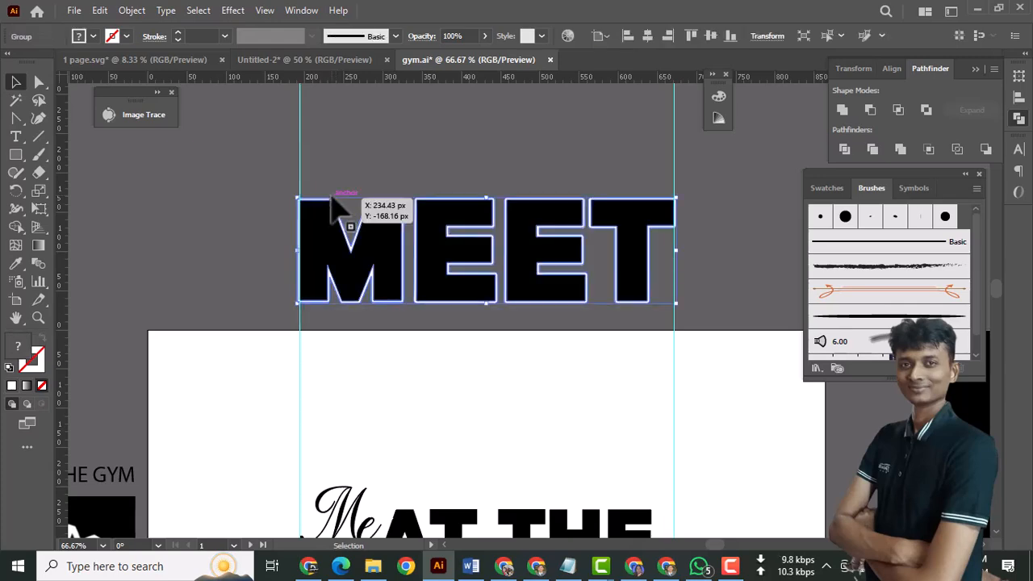
double_click(341, 208)
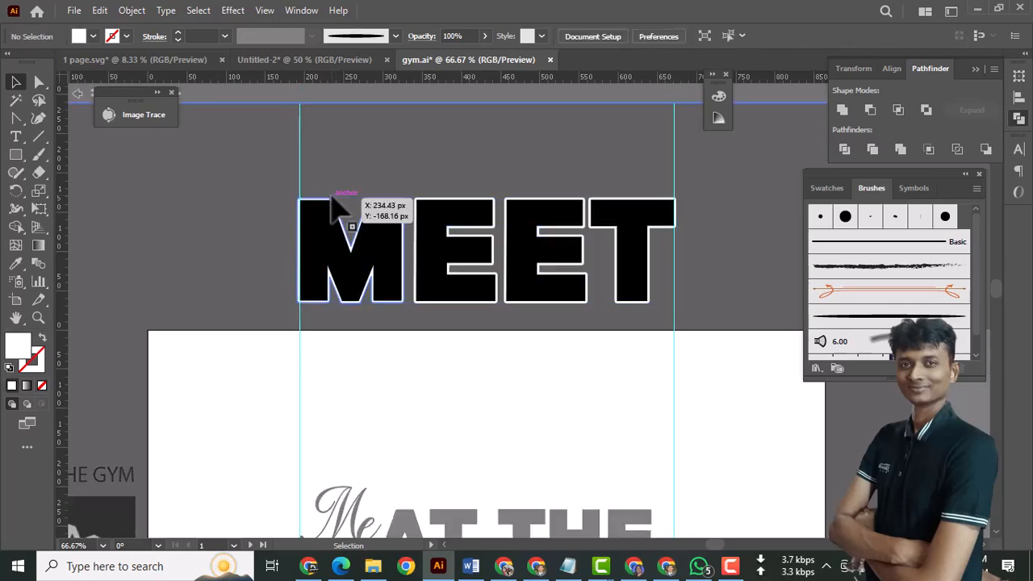
click(338, 200)
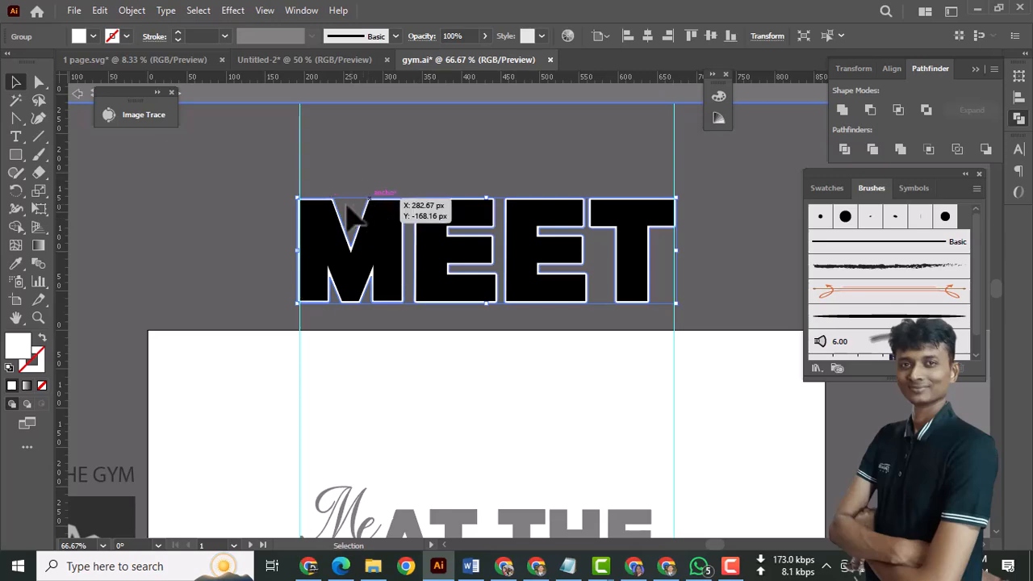
click(136, 11)
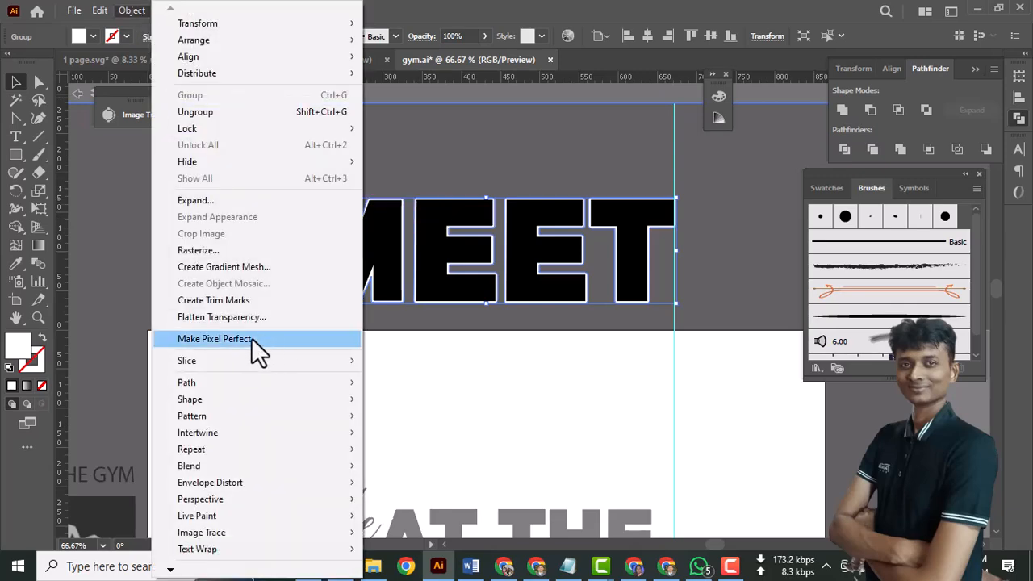
mouse_move(259, 385)
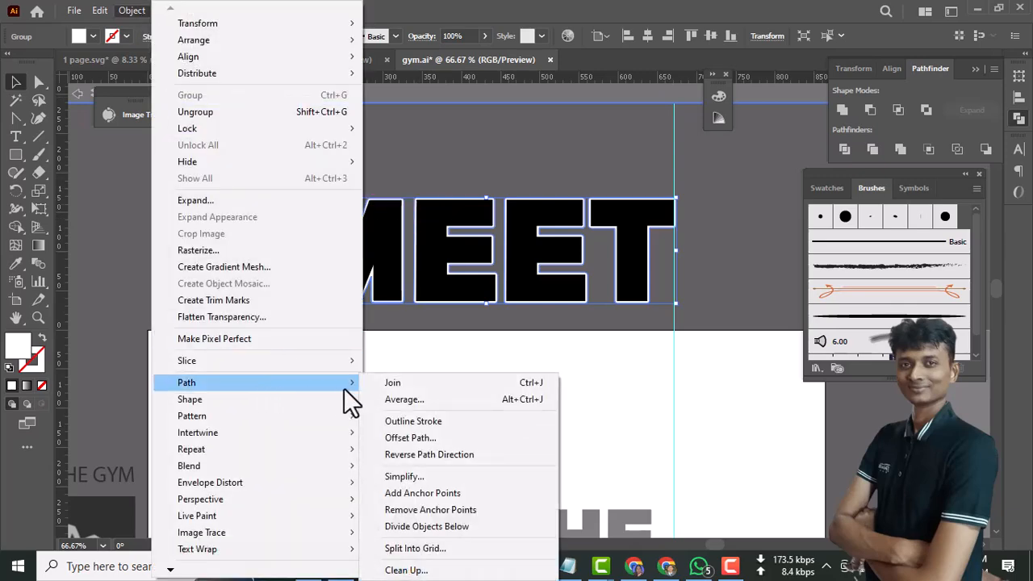
click(419, 438)
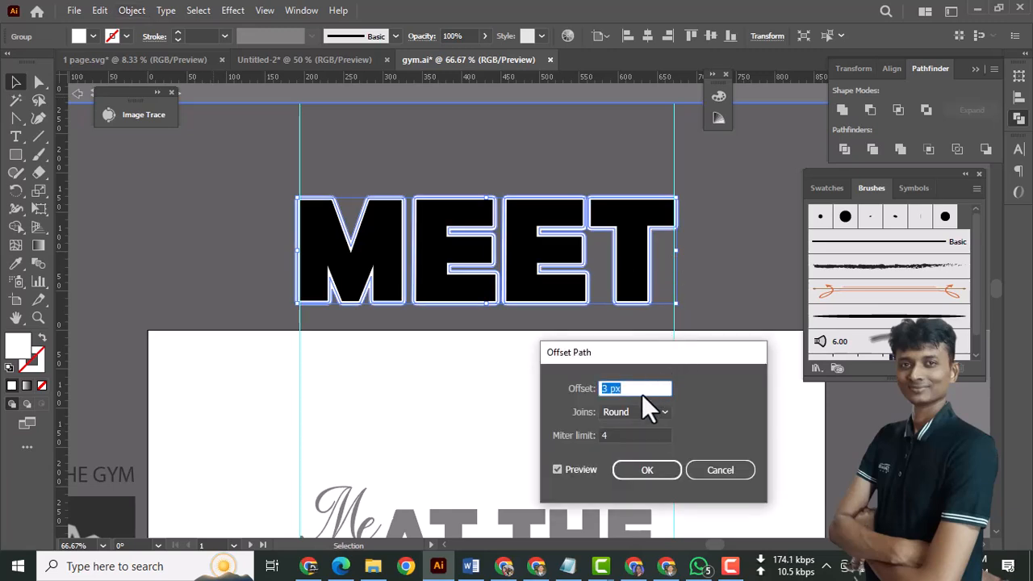
key(Down)
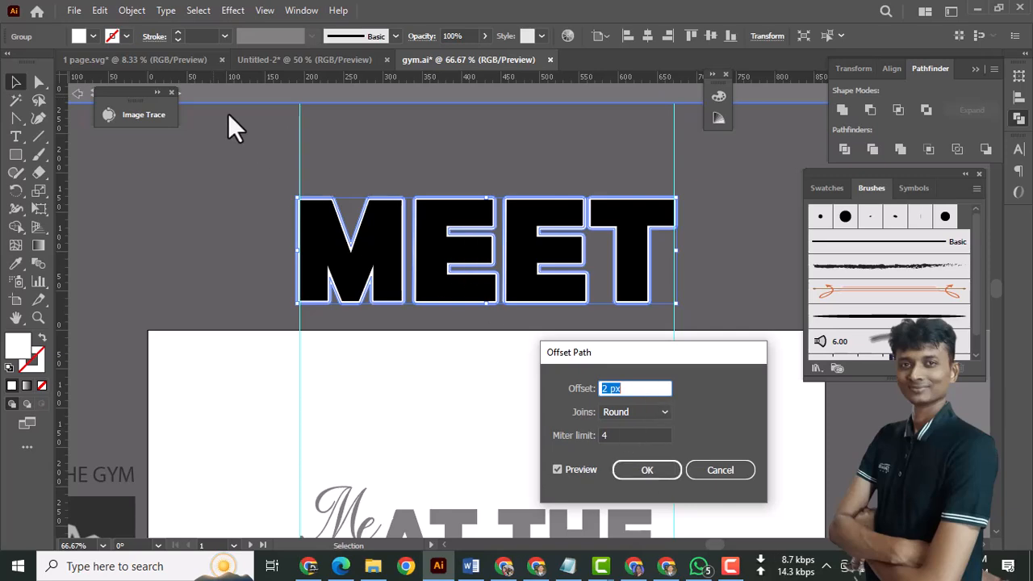
click(633, 471)
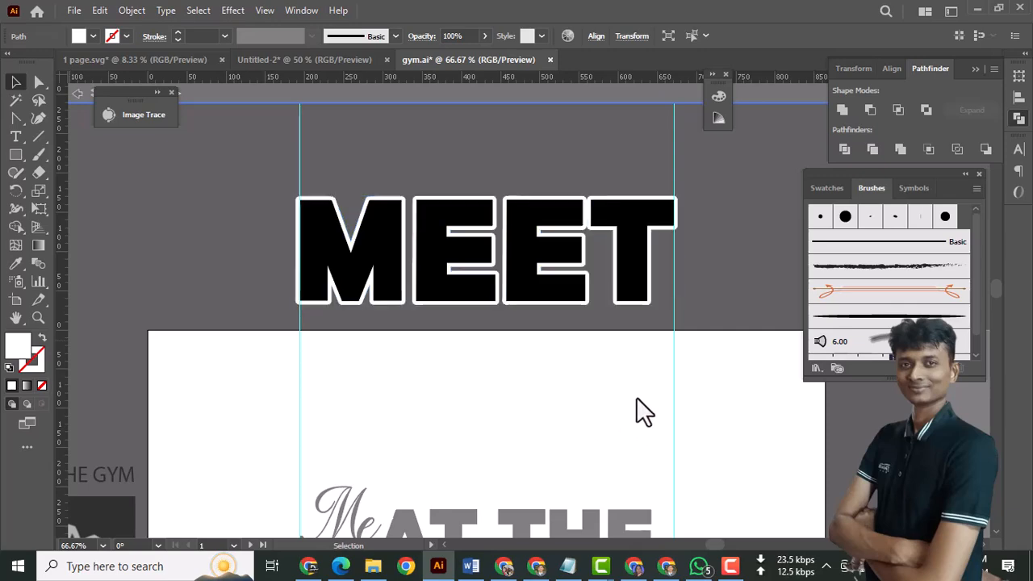
Step: Fill the new outer offset outline around MEET with black
click(741, 380)
drag(744, 380, 856, 475)
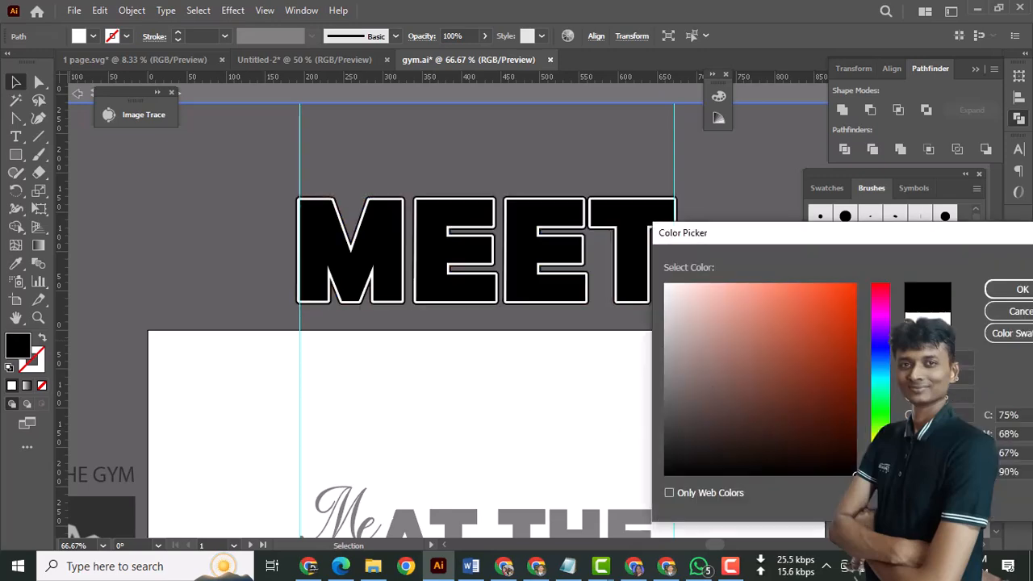
click(1004, 295)
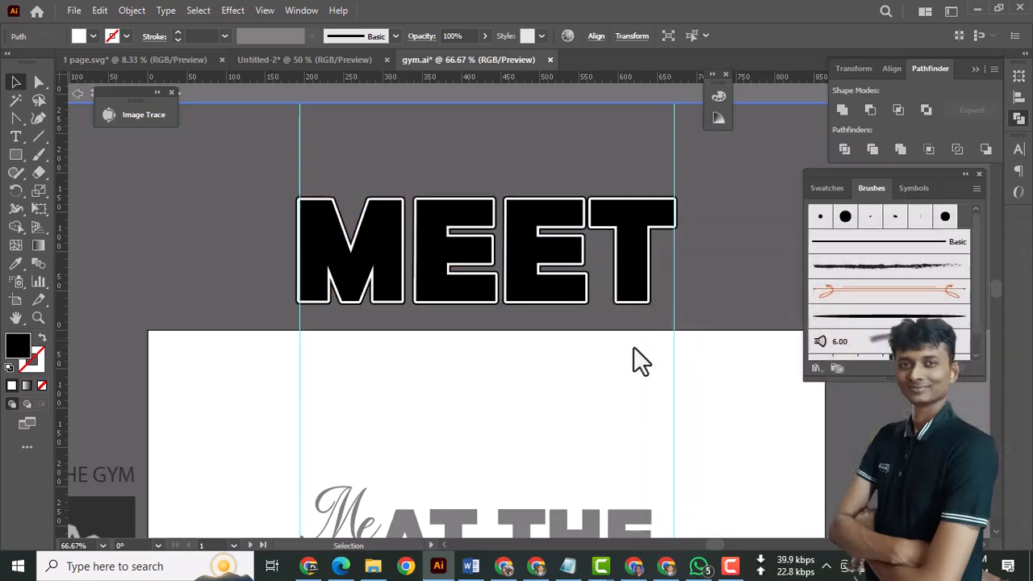
Step: Examine the edges and corners of the layered black and white MEET outlines up close
ctrl+click(449, 210)
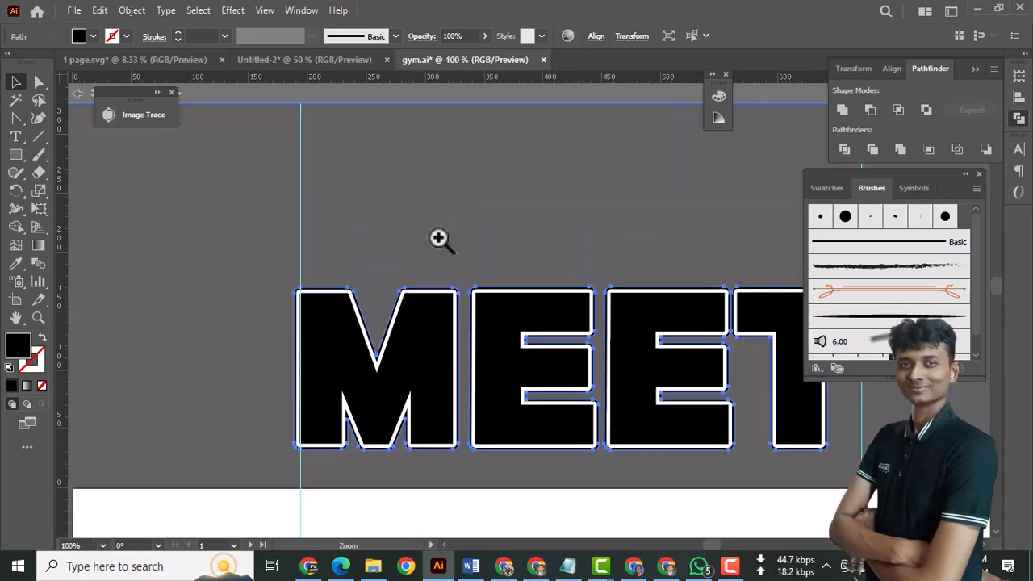
ctrl+click(440, 240)
ctrl+click(506, 390)
ctrl+click(500, 333)
ctrl+click(498, 331)
ctrl+click(505, 317)
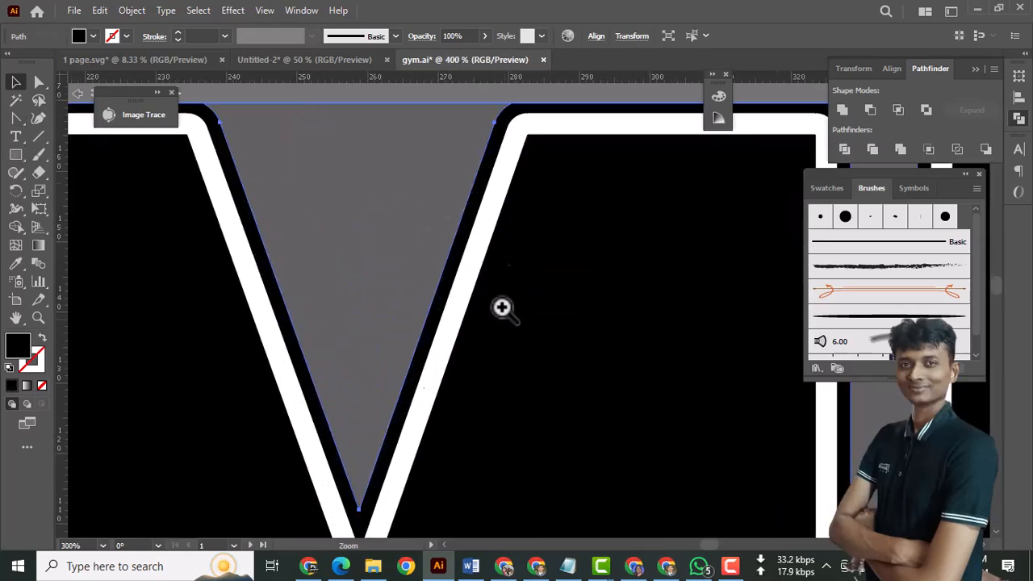
drag(645, 305, 588, 388)
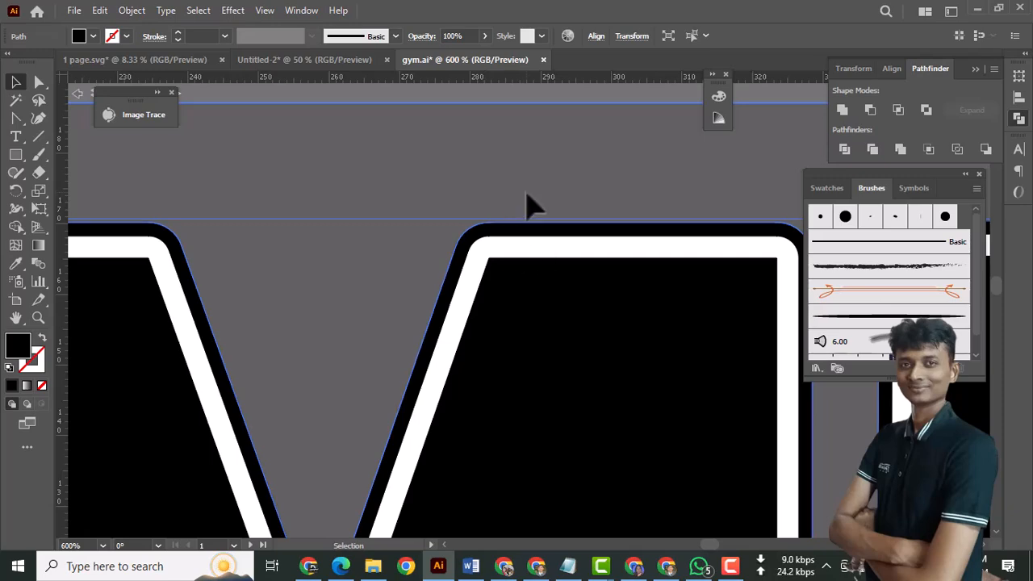
key(ctrl+minus)
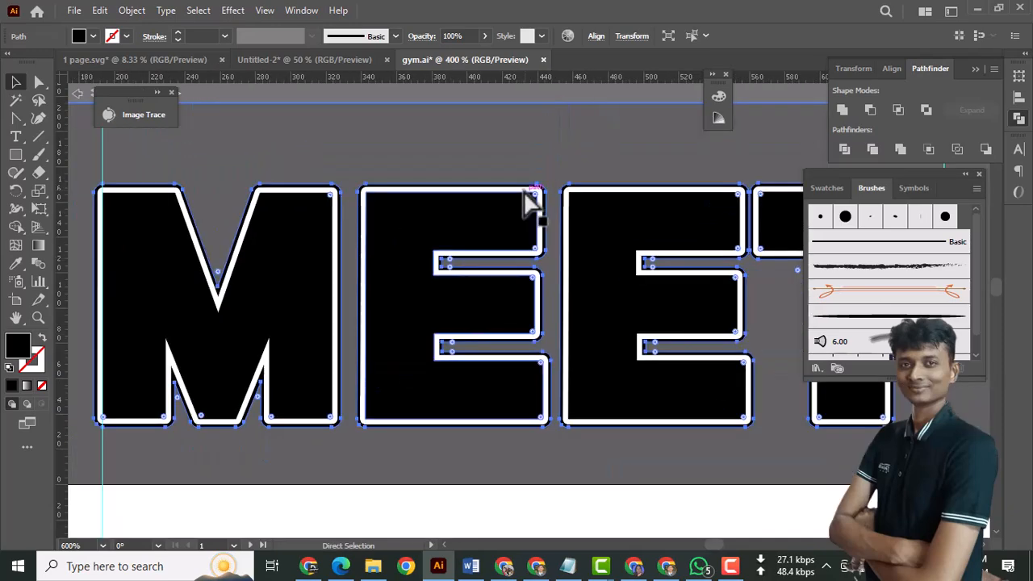
key(ctrl+minus)
drag(558, 392, 530, 357)
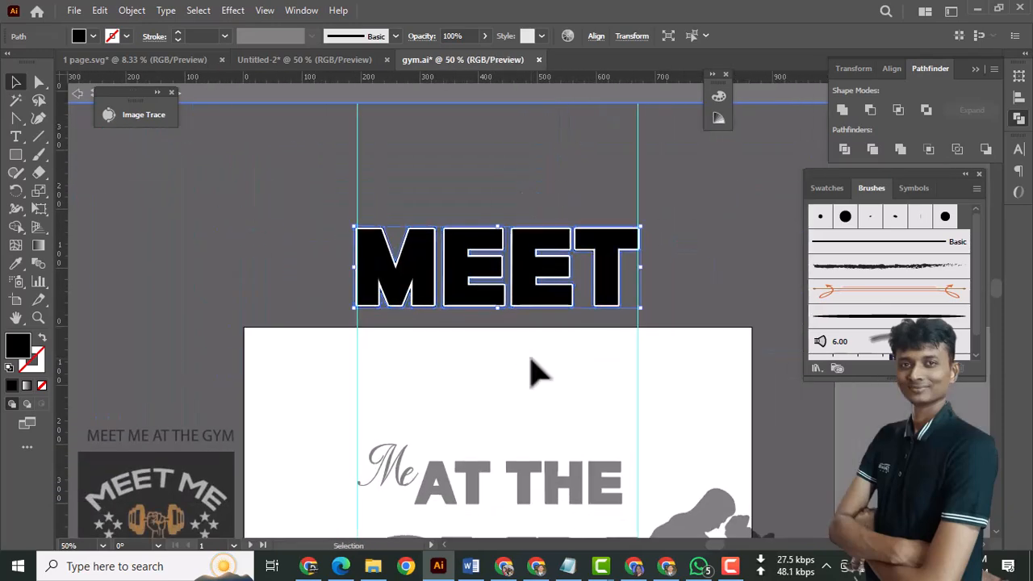
Step: Exit isolation and move the outlined MEET onto the artboard above Me AT THE, nudging its left edge inside the guide
click(530, 357)
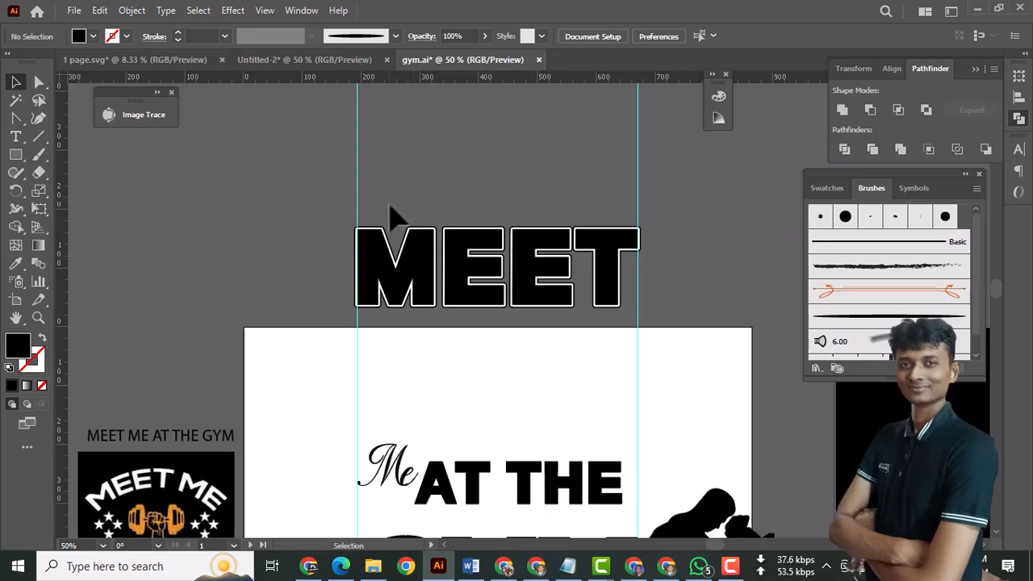
click(603, 296)
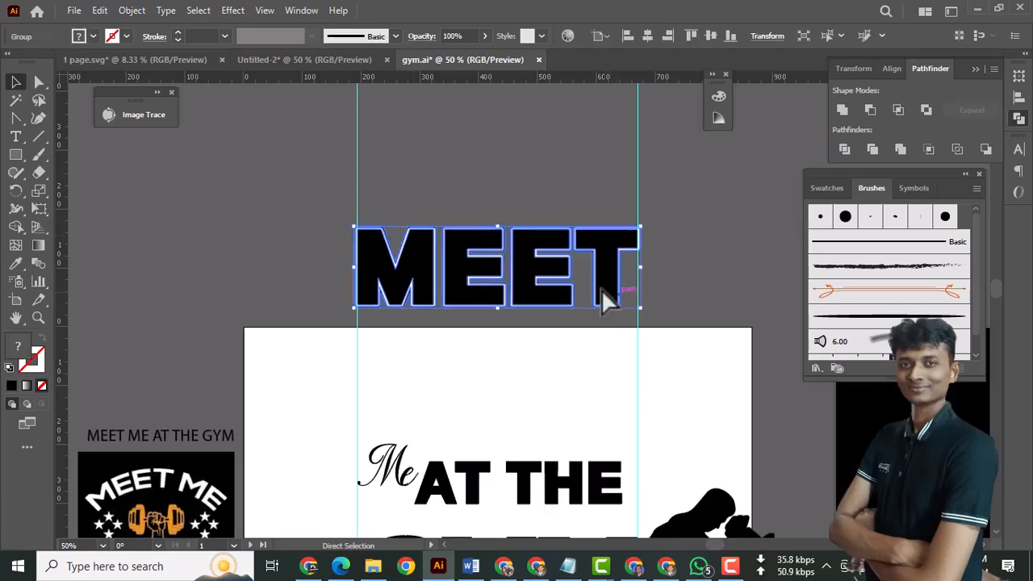
scroll(565, 282, down, 3)
drag(473, 162, 471, 279)
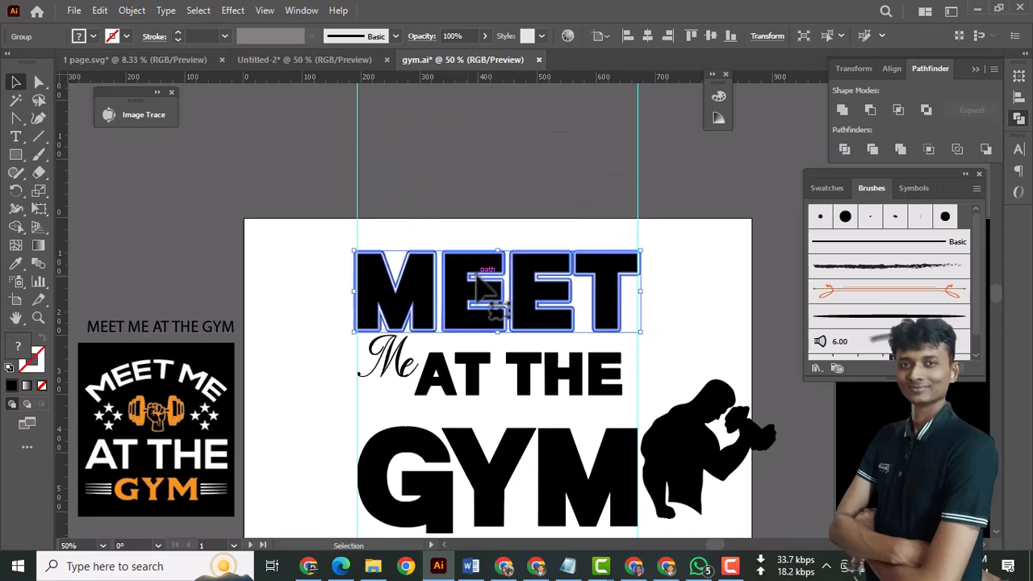
key(Right)
key(Right)
key(Right)
key(Right)
key(Right)
key(Right)
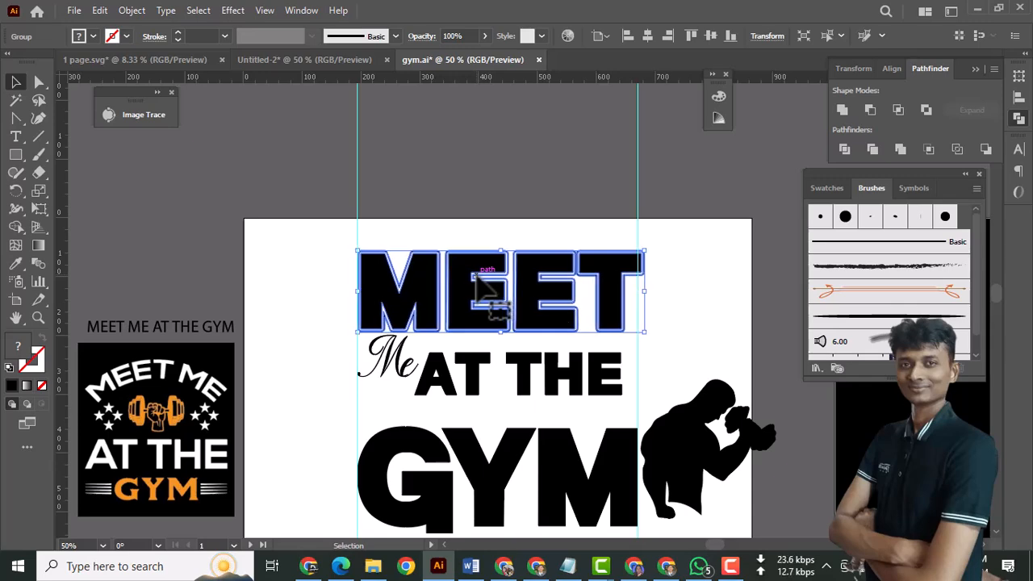
click(433, 230)
Step: Ungroup the GYM lettering into separate letters
scroll(434, 231, down, 3)
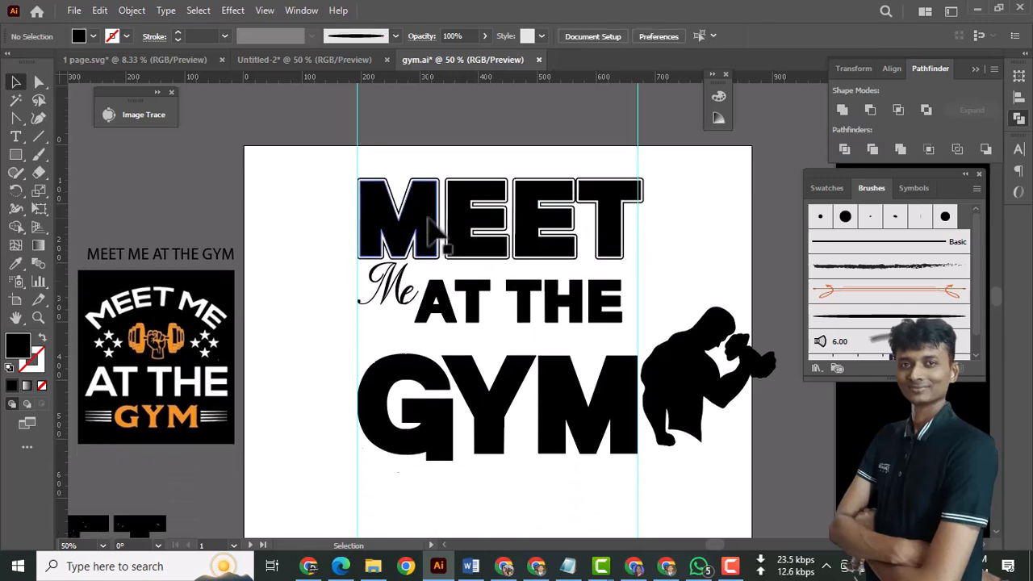
scroll(576, 202, down, 2)
scroll(576, 207, down, 2)
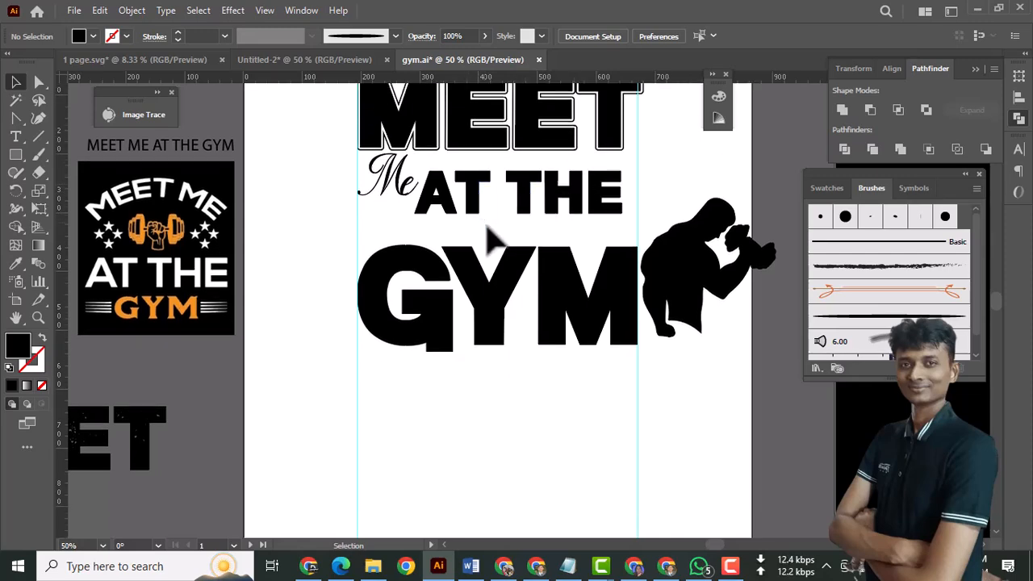
click(439, 301)
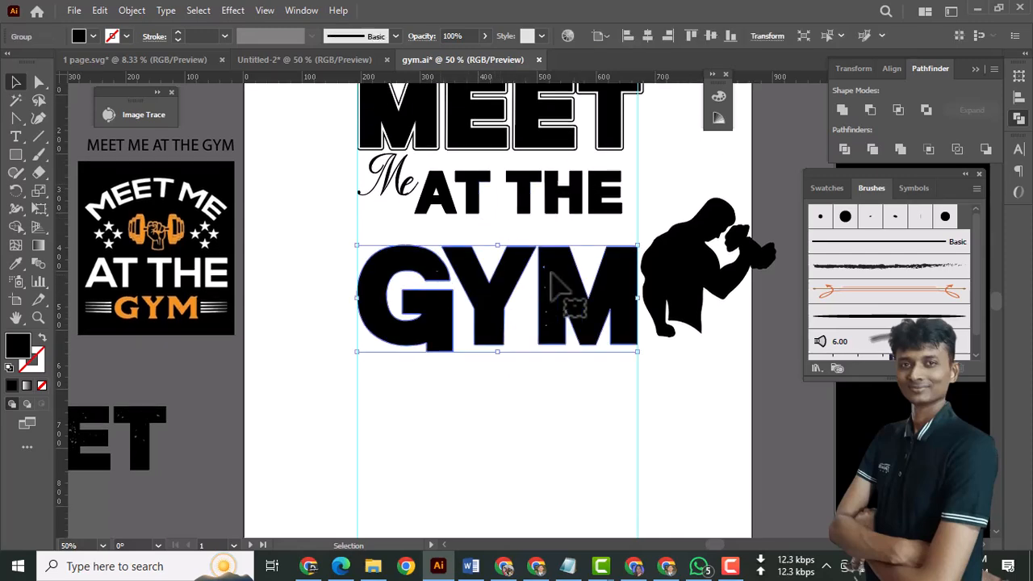
ctrl+click(620, 292)
ctrl+click(495, 313)
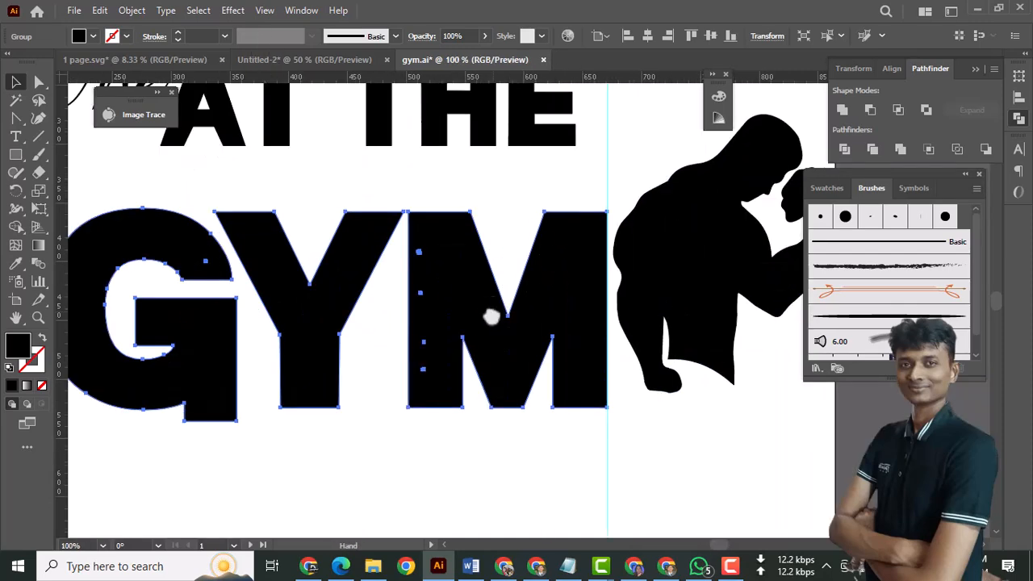
drag(491, 317, 544, 318)
click(761, 495)
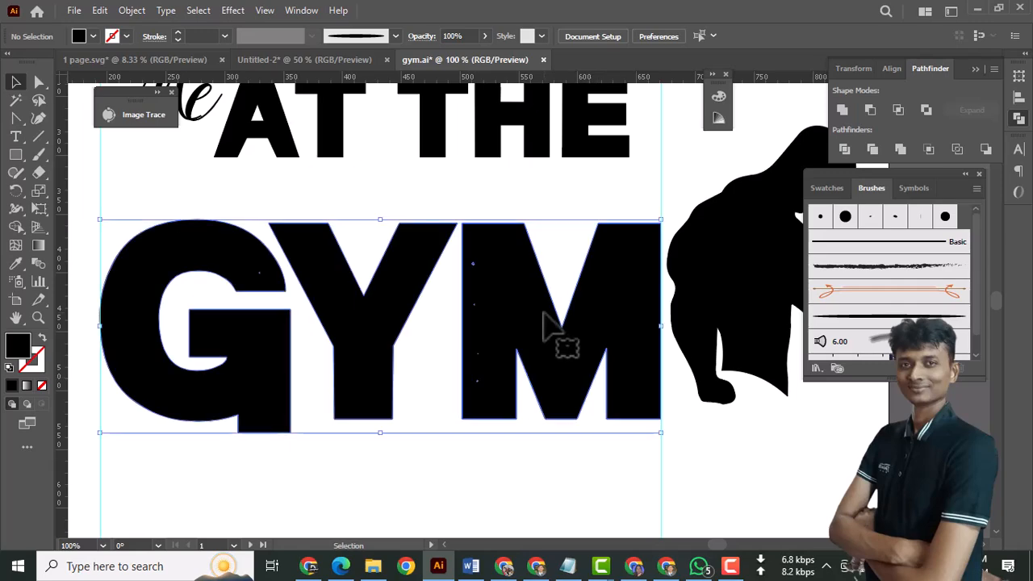
click(544, 323)
right_click(484, 256)
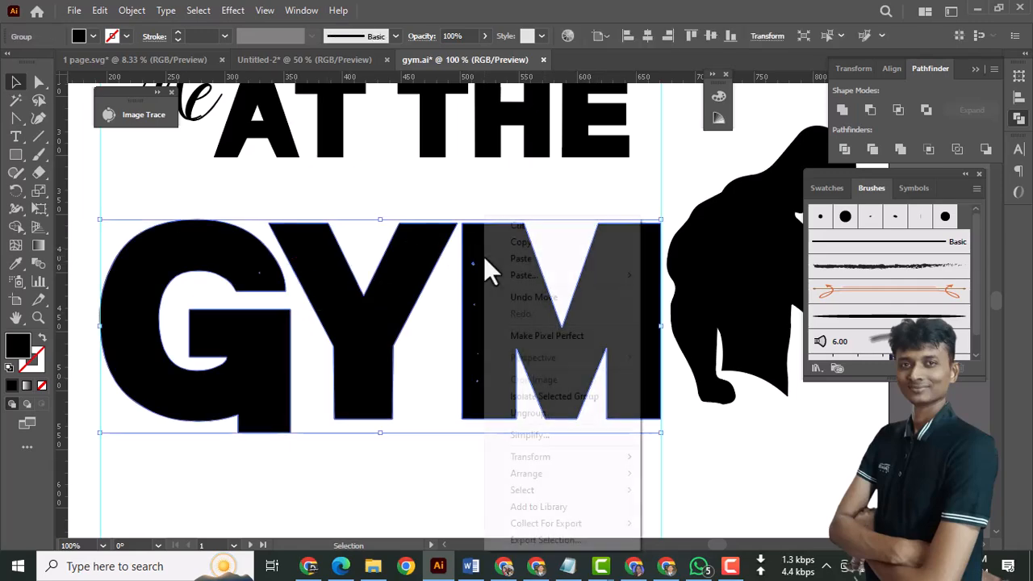
click(542, 418)
click(737, 507)
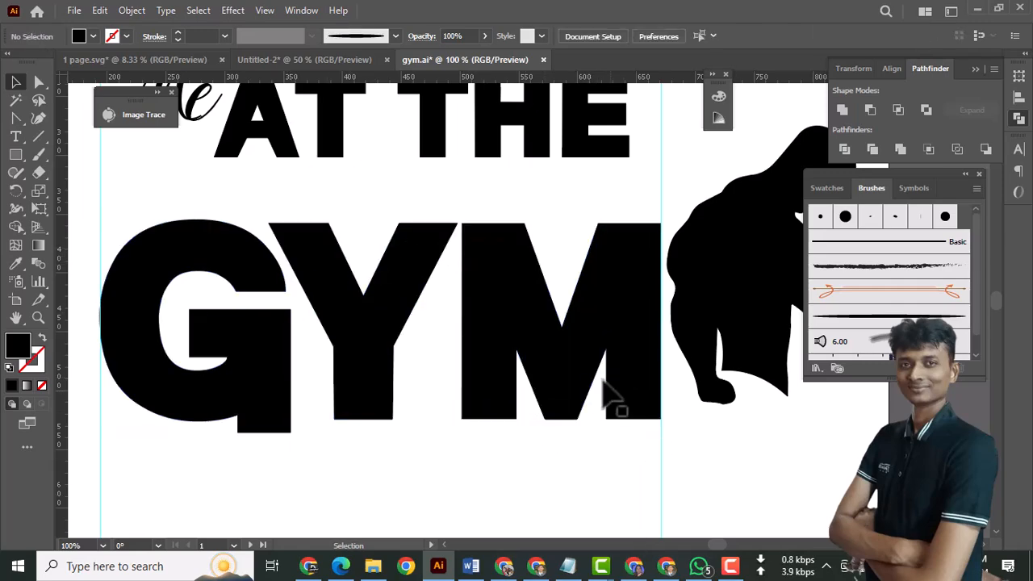
Step: Shift the M of GYM slightly away from the Y and group the three letters again
click(616, 377)
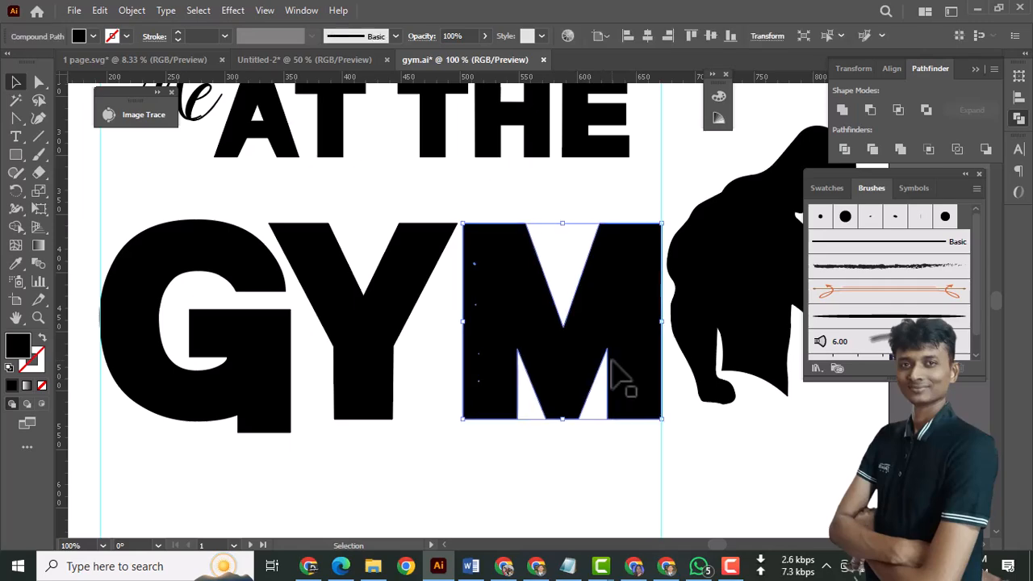
click(577, 465)
drag(597, 448, 213, 286)
key(a)
key(ctrl+g)
key(v)
Step: Offset the path of the GYM lettering by 3 px with Round joins
click(131, 11)
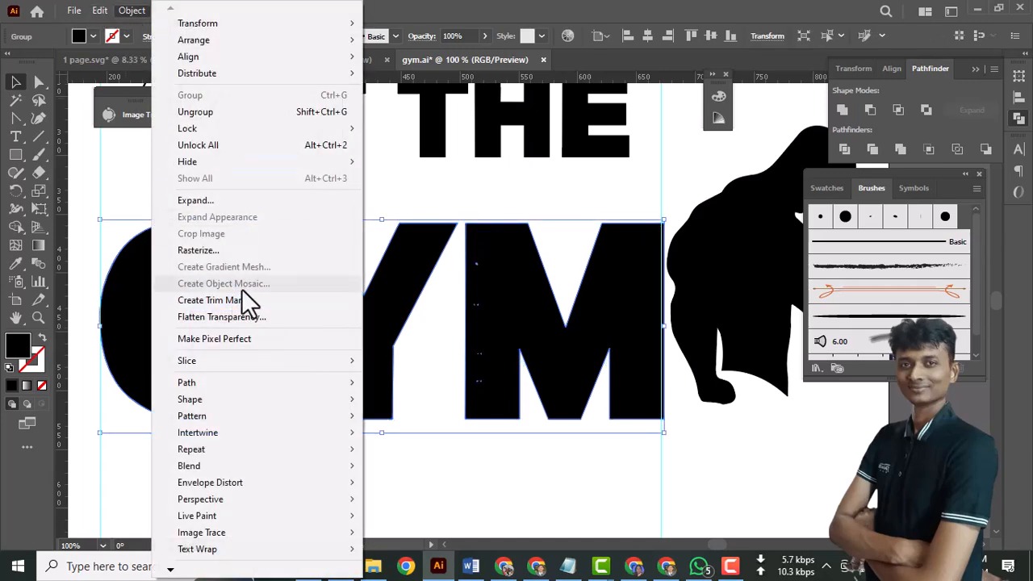
mouse_move(237, 375)
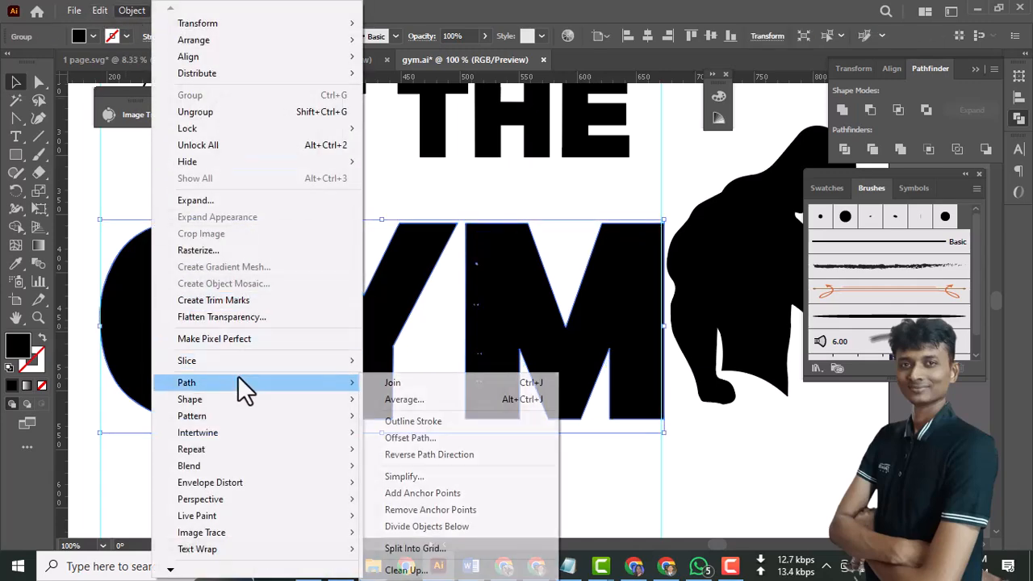
click(419, 438)
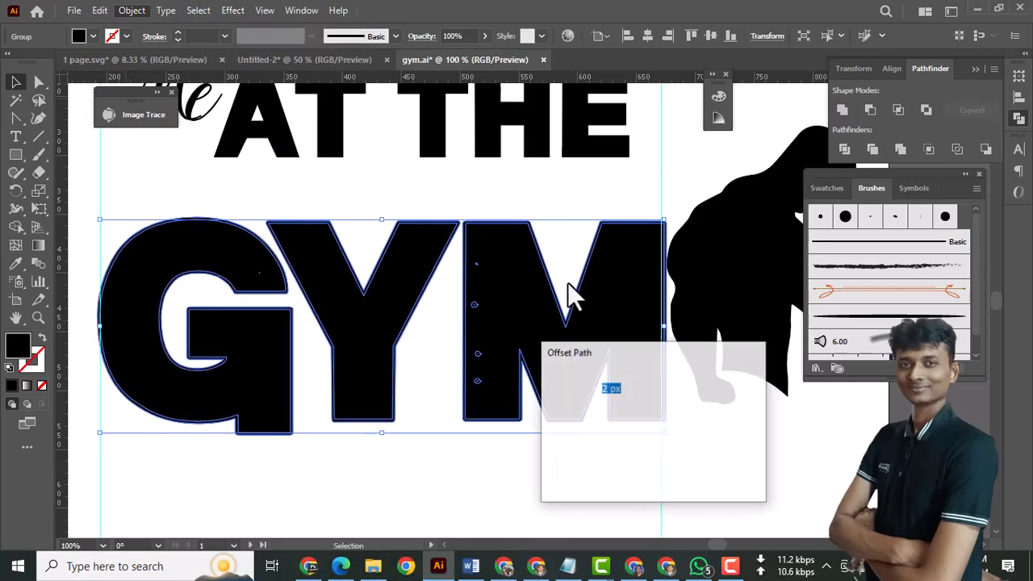
key(Up)
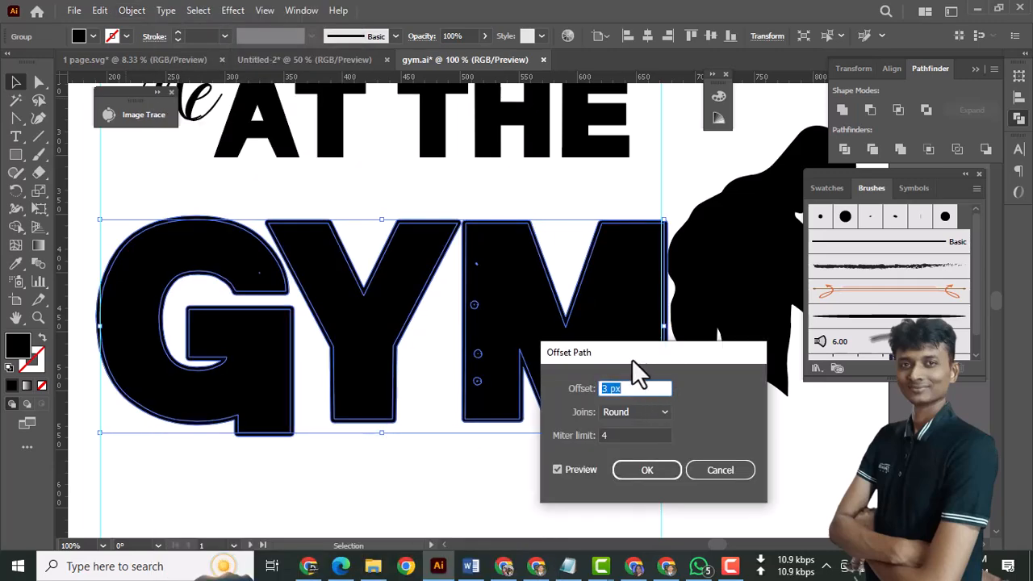
click(648, 473)
Step: Ungroup the GYM offset shapes and fill them with white
key(ctrl+shift+g)
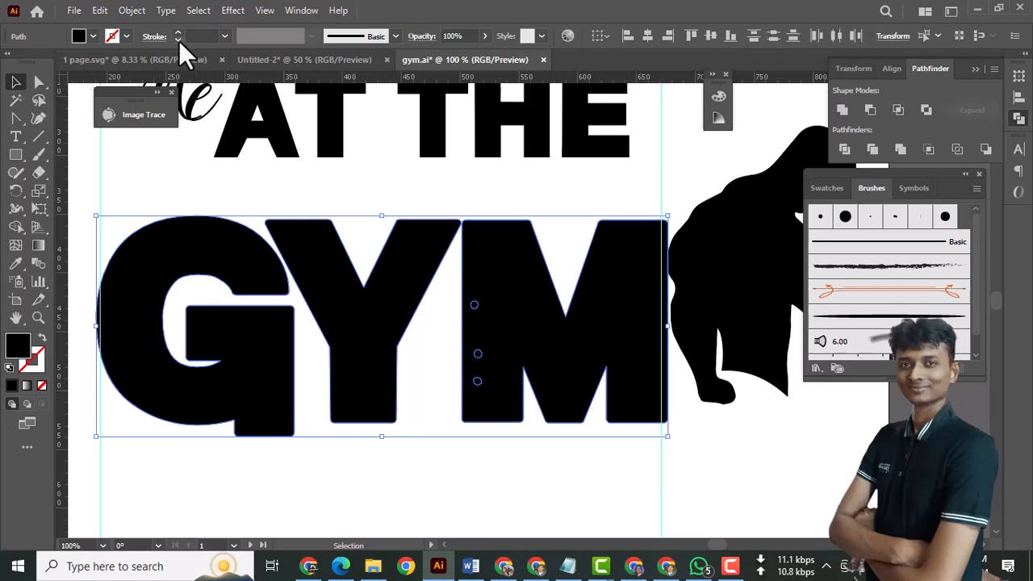
click(92, 37)
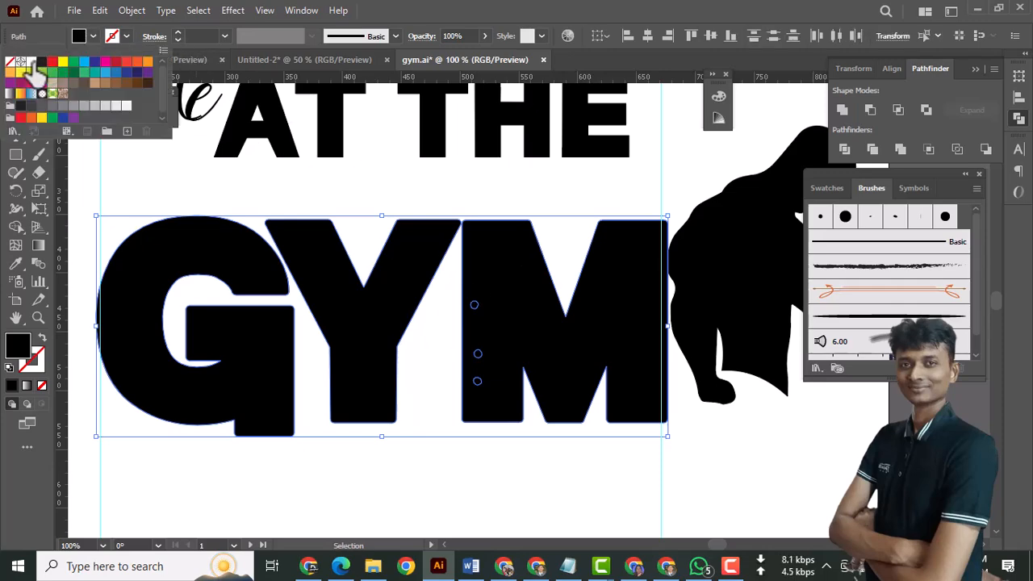
click(30, 62)
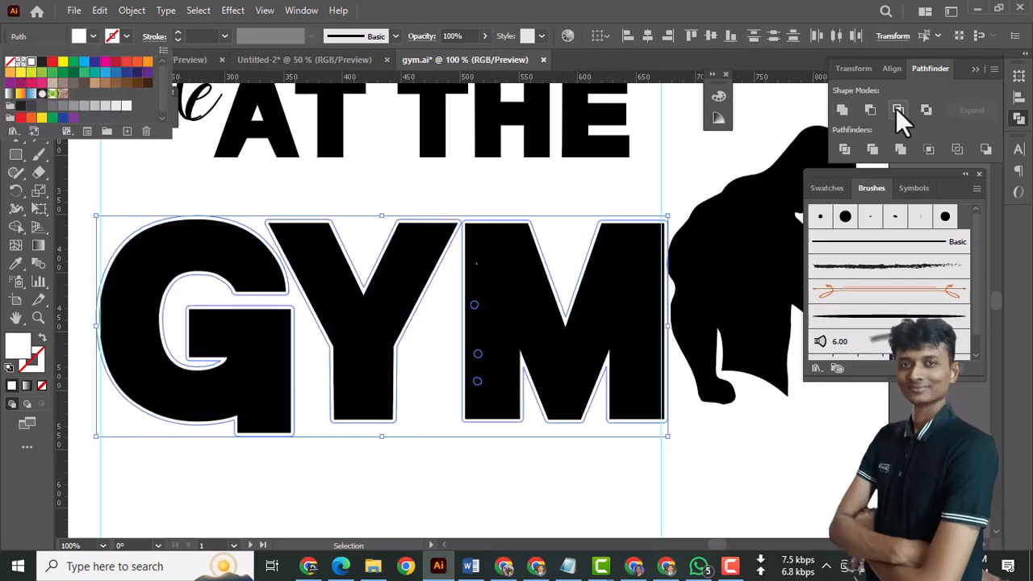
Step: Unite the white GYM offset shapes and send the result to the back, behind the black letters
click(843, 108)
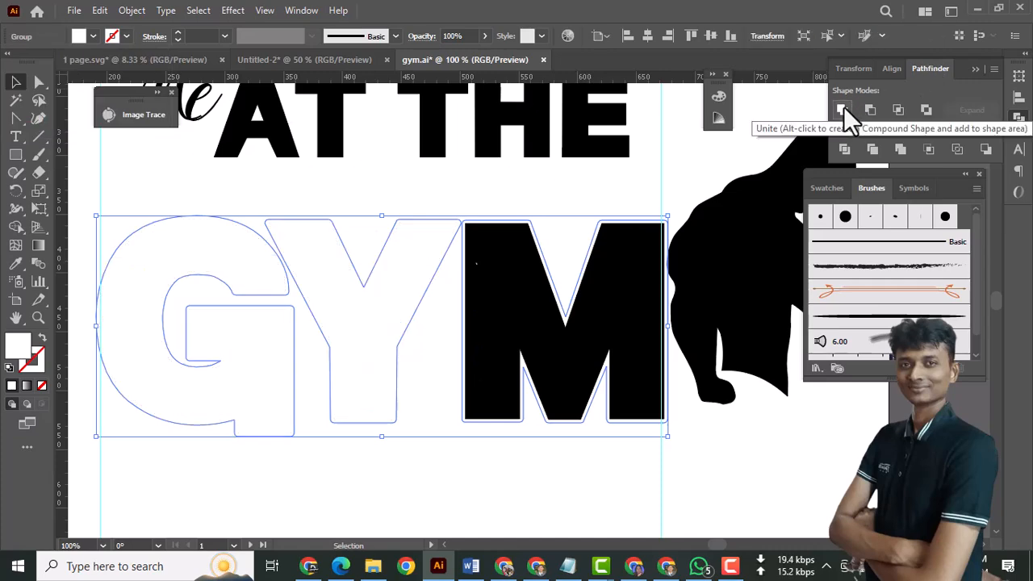
right_click(374, 307)
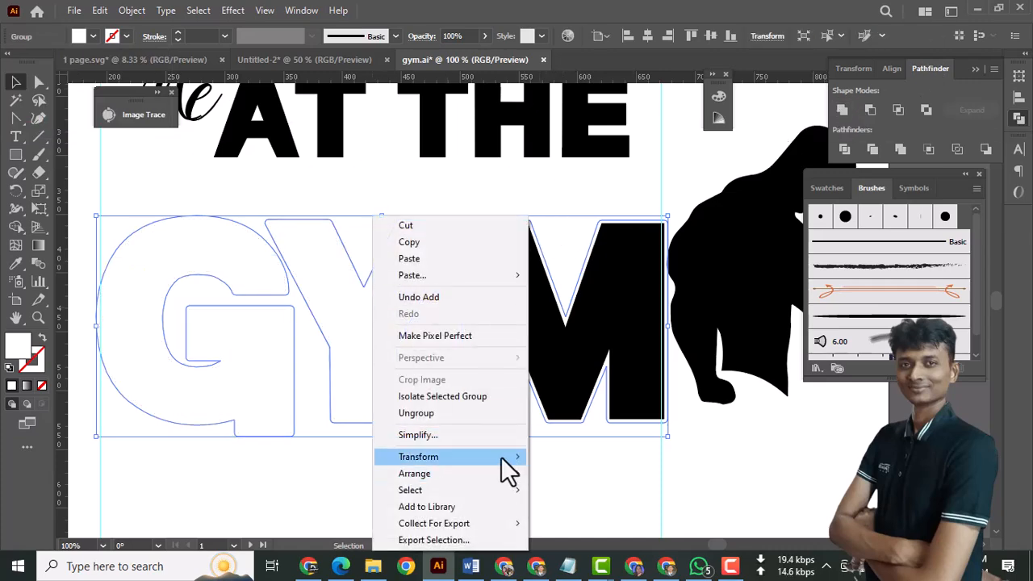
mouse_move(508, 475)
click(598, 520)
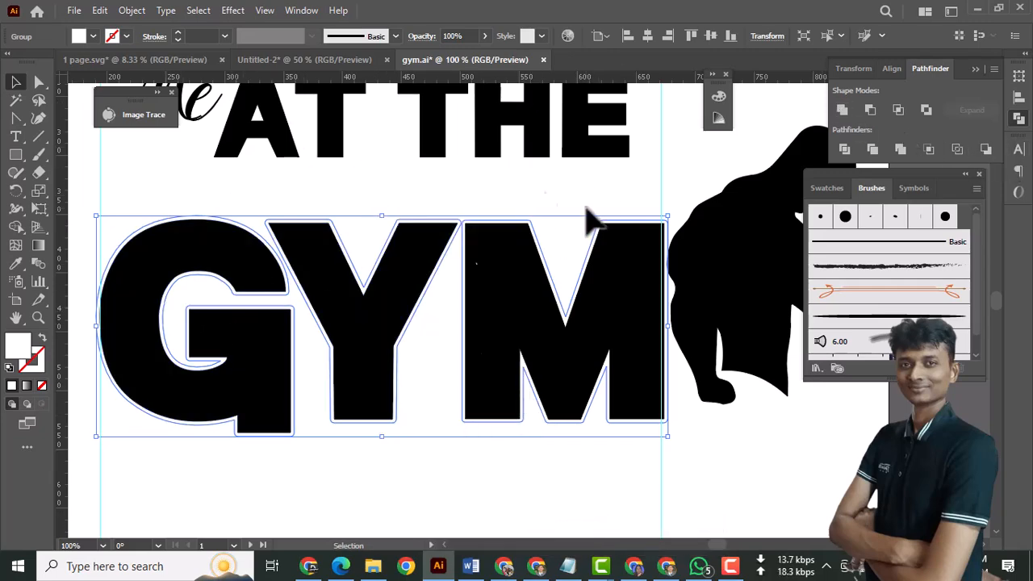
Step: Offset the path of the white GYM outline by 2 px with Round joins
click(133, 10)
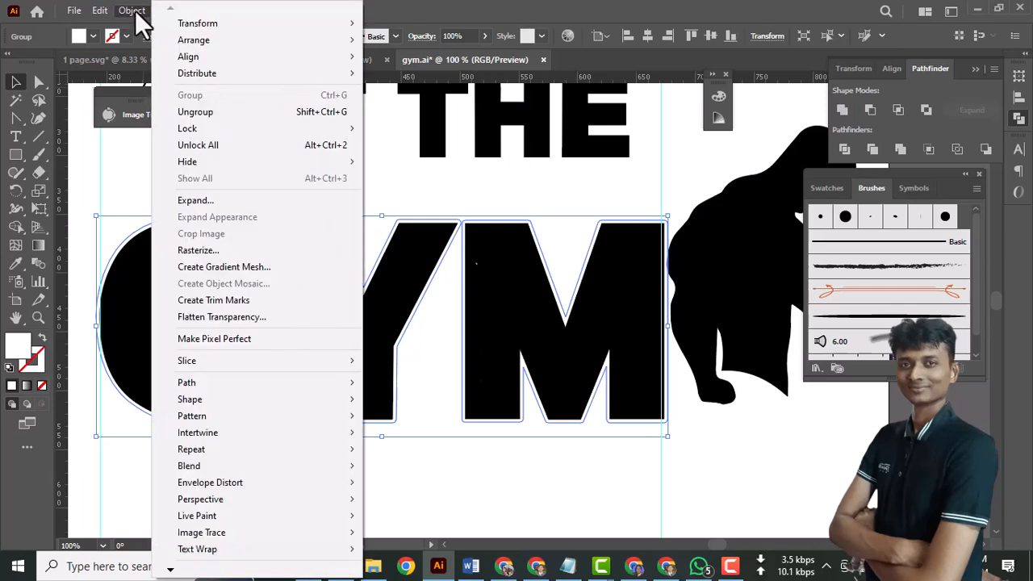
mouse_move(226, 386)
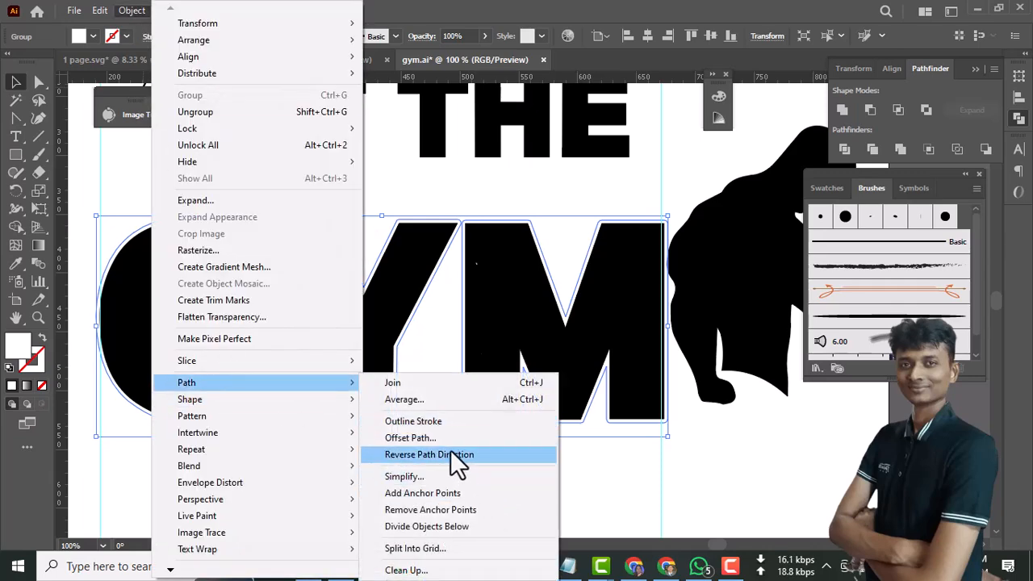
click(436, 437)
drag(657, 355, 695, 353)
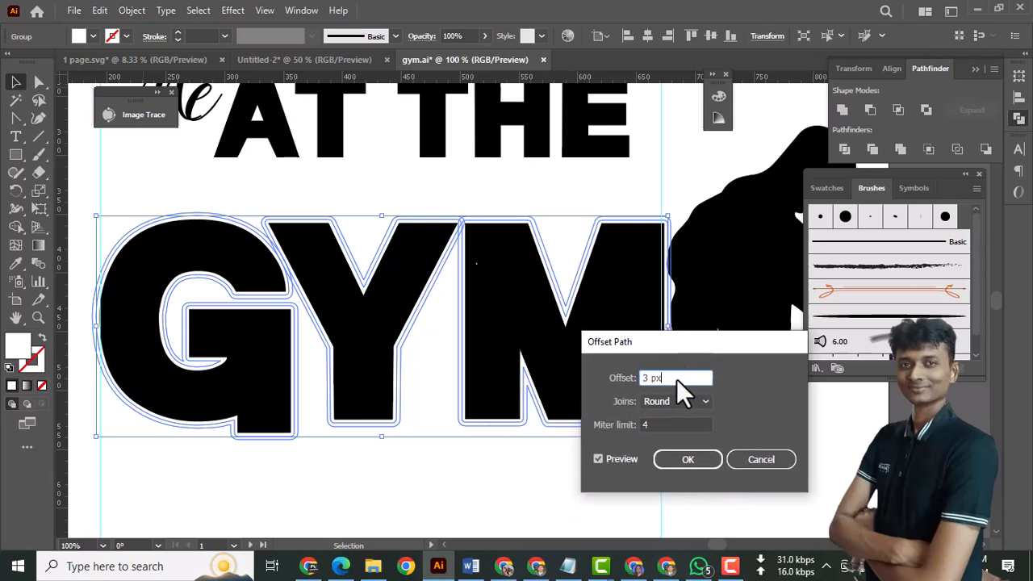
key(Down)
click(688, 459)
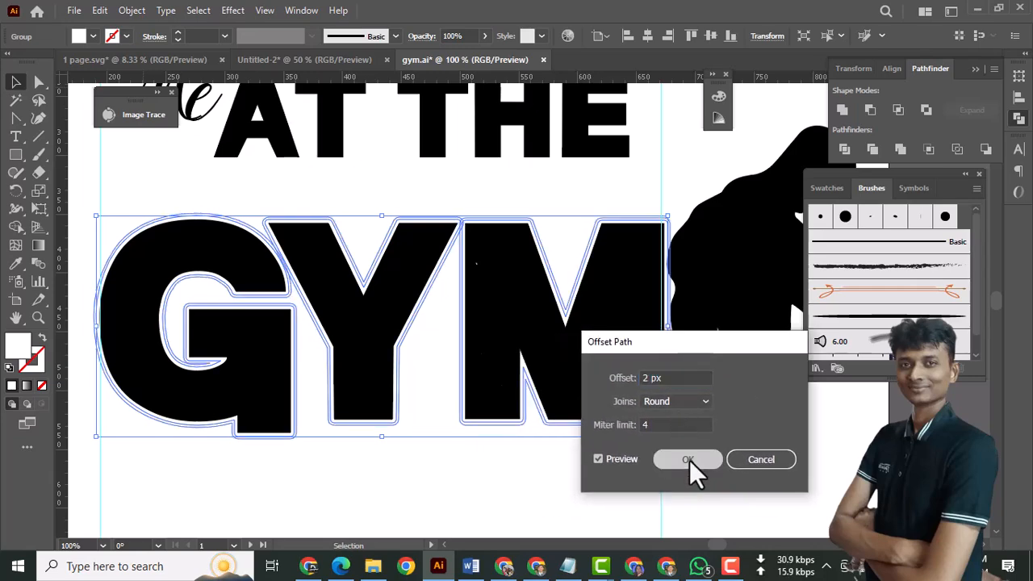
Step: Fill the new outer GYM offset shapes with black and unite them
double_click(17, 346)
click(855, 468)
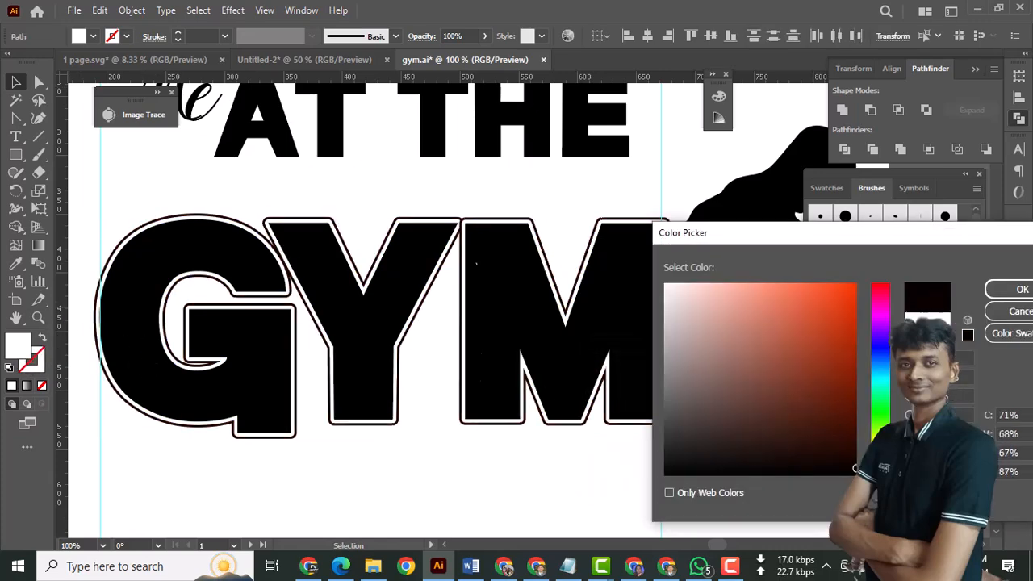
click(996, 296)
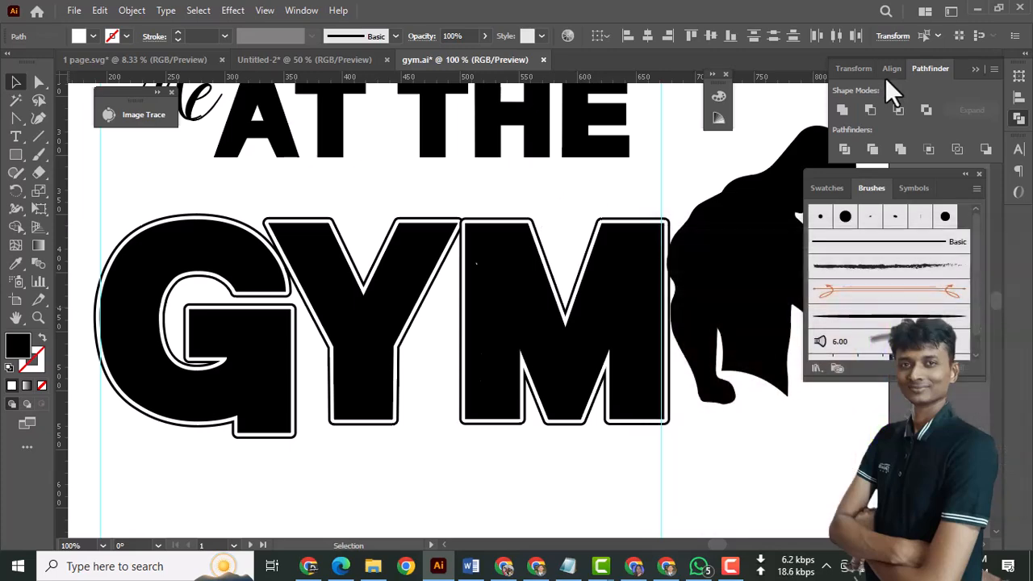
click(841, 109)
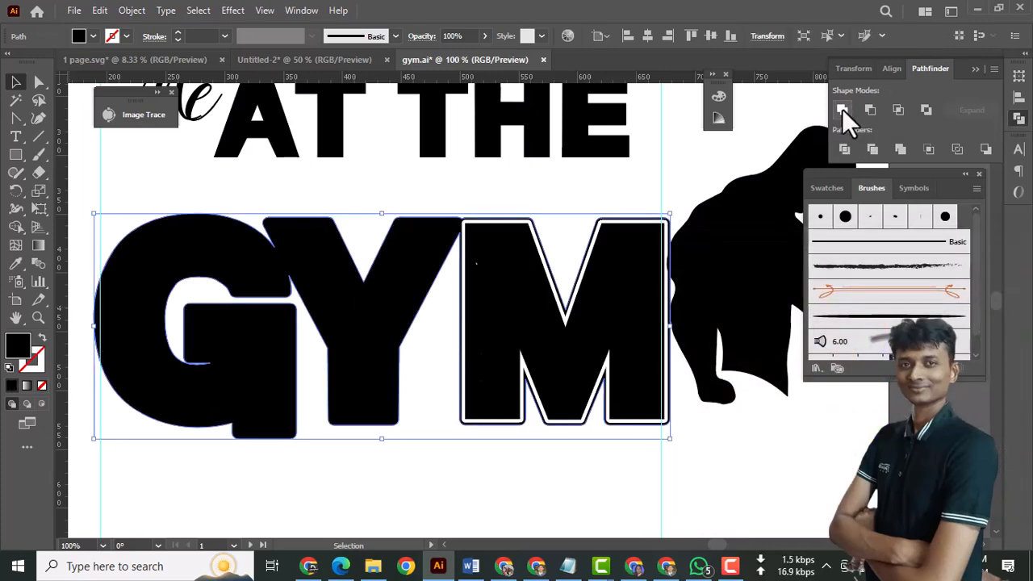
Step: Send the united black outline shape to the back, behind the GYM letters
right_click(212, 246)
mouse_move(287, 475)
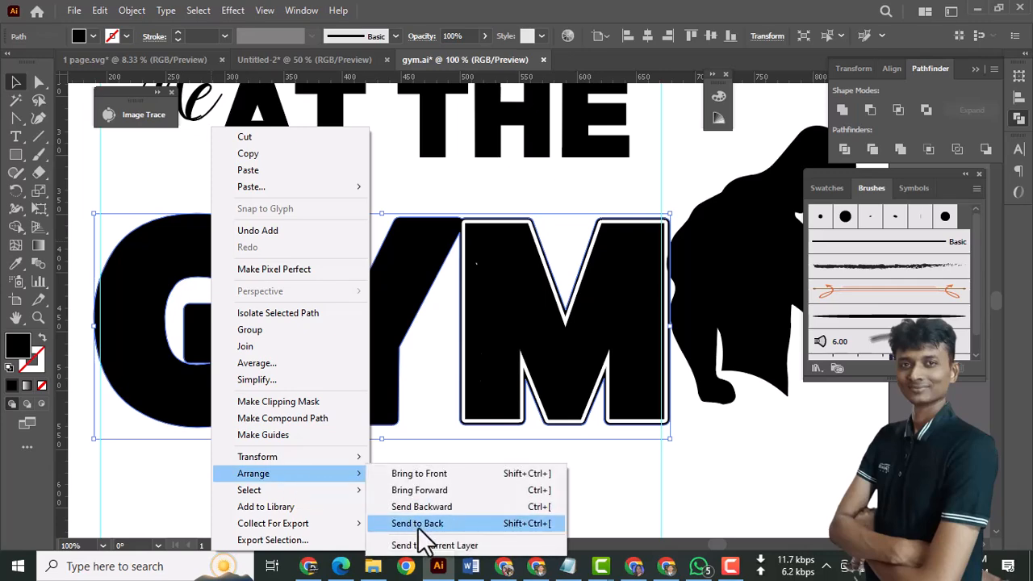
click(417, 523)
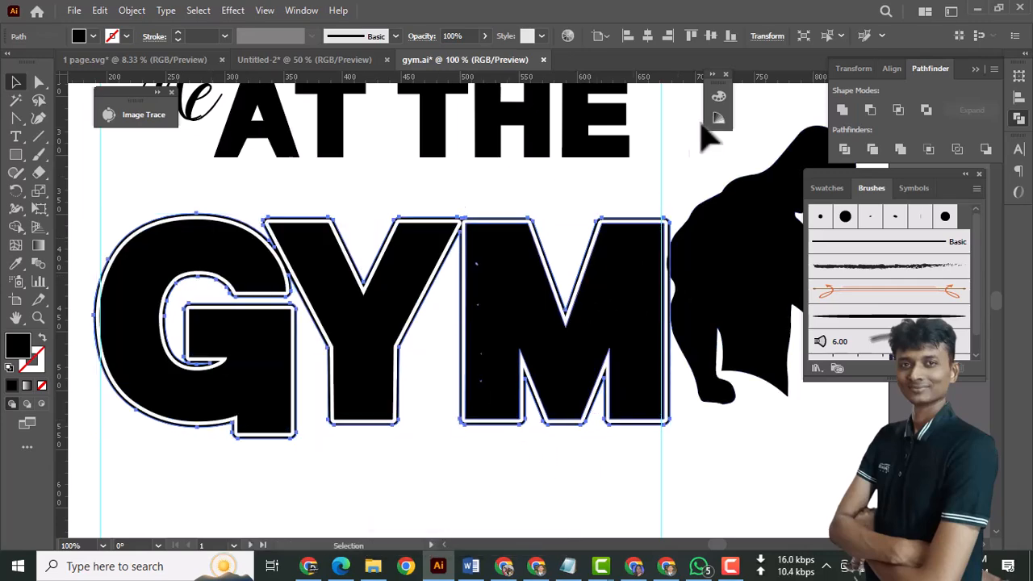
click(844, 113)
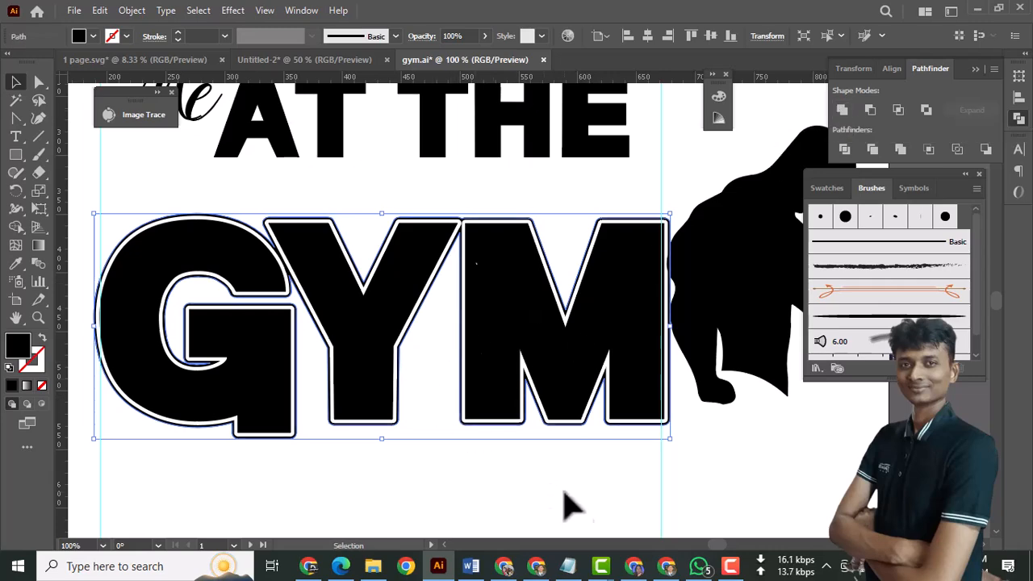
click(610, 510)
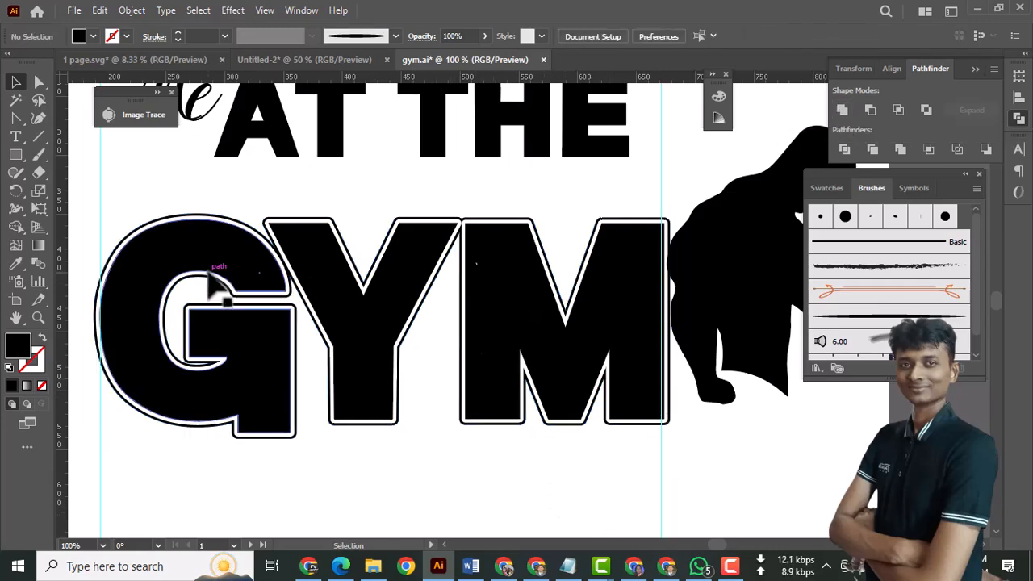
Step: Group the GYM letters with their outline and move the group so its left edge meets the left vertical guide
click(184, 237)
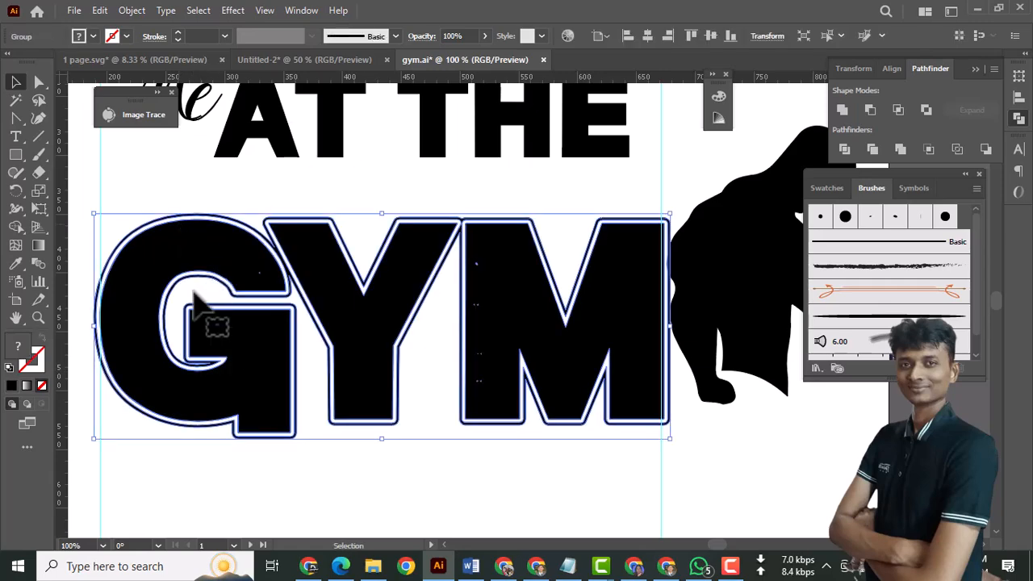
ctrl+click(162, 338)
ctrl+click(490, 259)
ctrl+click(461, 267)
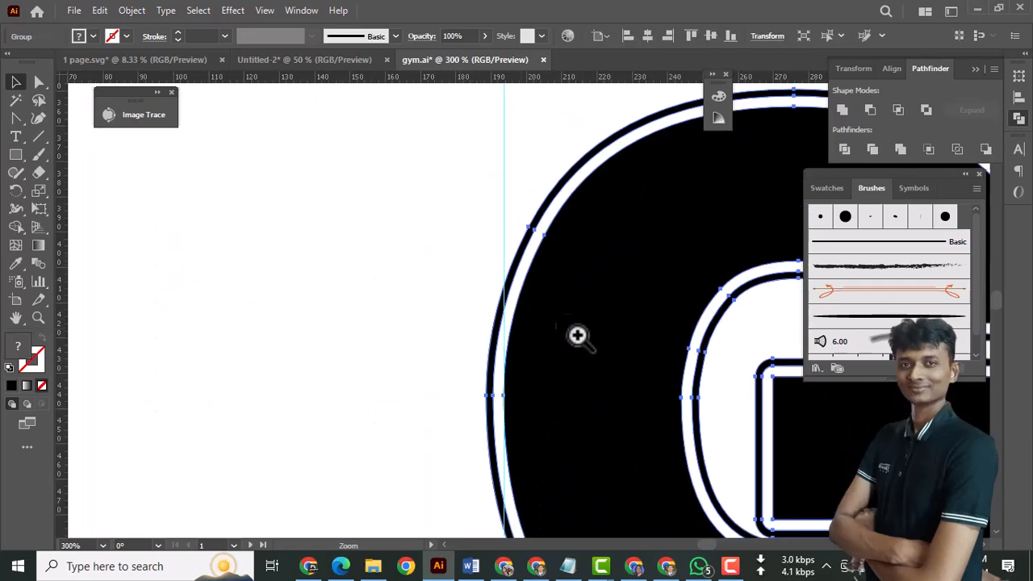
ctrl+click(582, 339)
drag(552, 340, 441, 298)
Step: Scale the GYM group down proportionally until its right edge meets the right vertical guide
drag(557, 371, 204, 355)
drag(518, 409, 216, 387)
drag(537, 342, 211, 380)
key(ctrl+minus)
key(ctrl+minus)
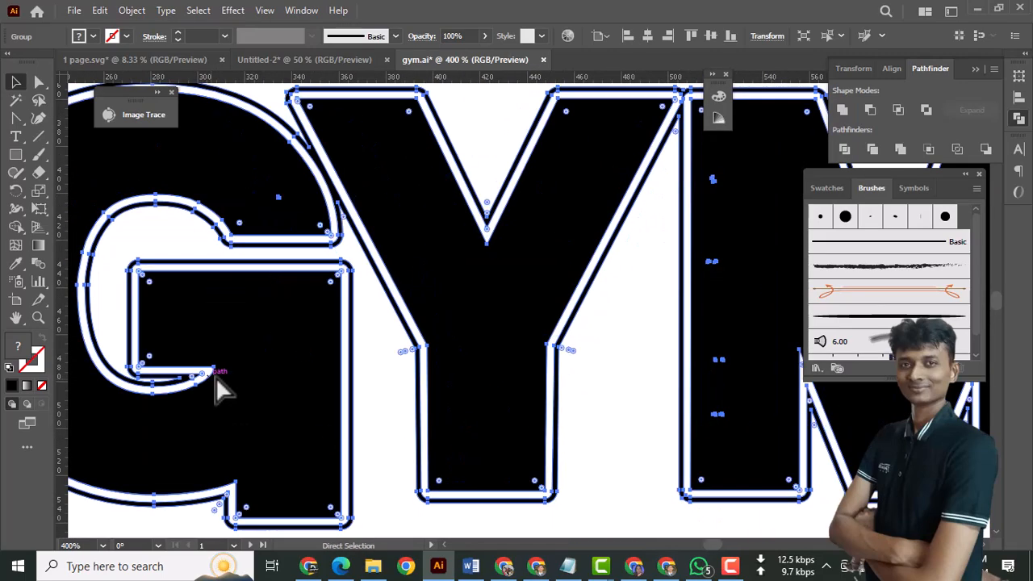
key(ctrl+minus)
key(ctrl+minus)
drag(517, 402, 219, 412)
ctrl+click(557, 387)
ctrl+click(466, 324)
drag(419, 292, 530, 427)
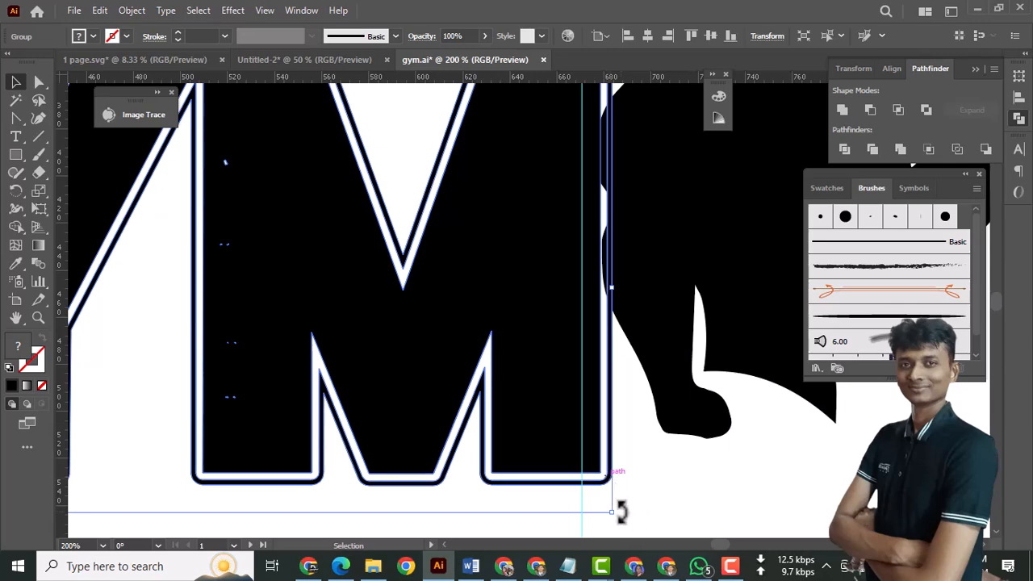
drag(618, 511, 594, 499)
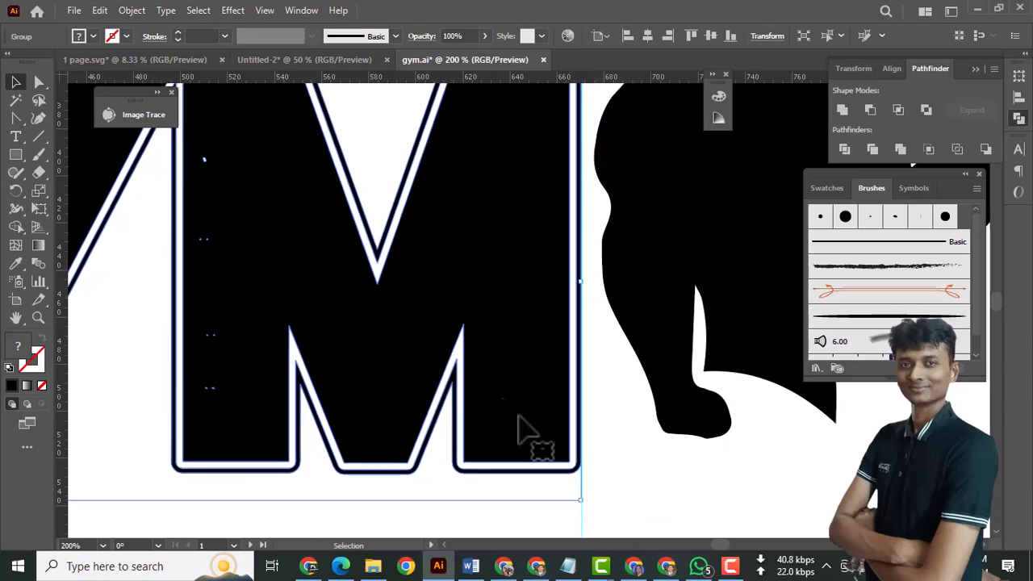
Step: Move the bodybuilder silhouette up beside the MEET and AT THE lines
key(a)
scroll(462, 339, down, 4)
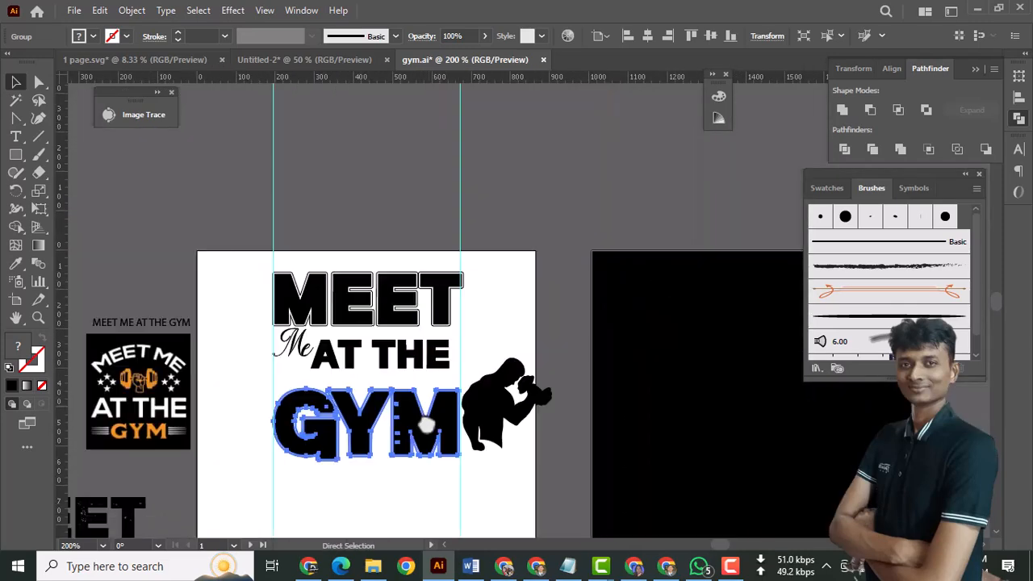
drag(426, 425, 519, 393)
ctrl+click(444, 358)
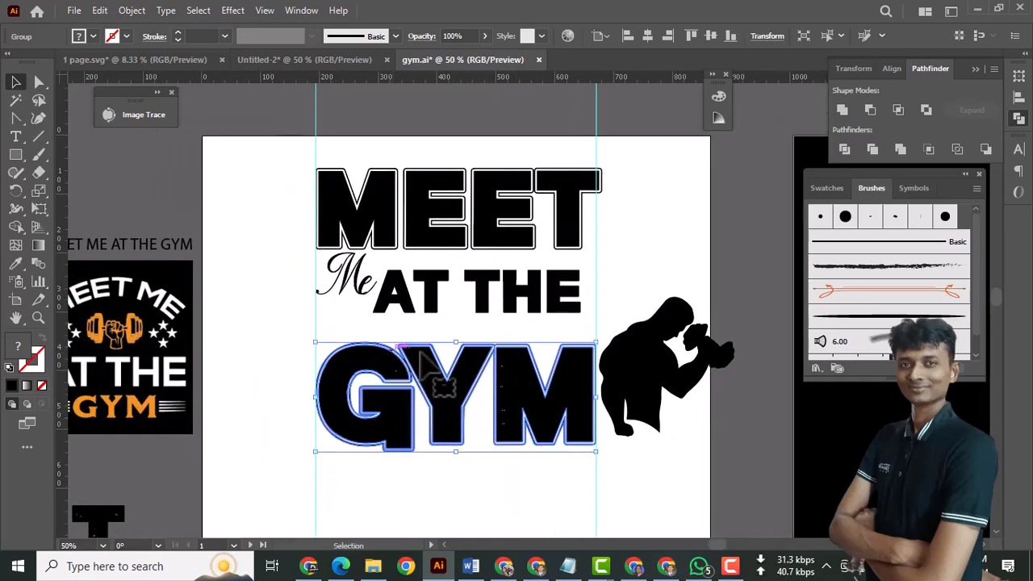
drag(682, 355, 657, 271)
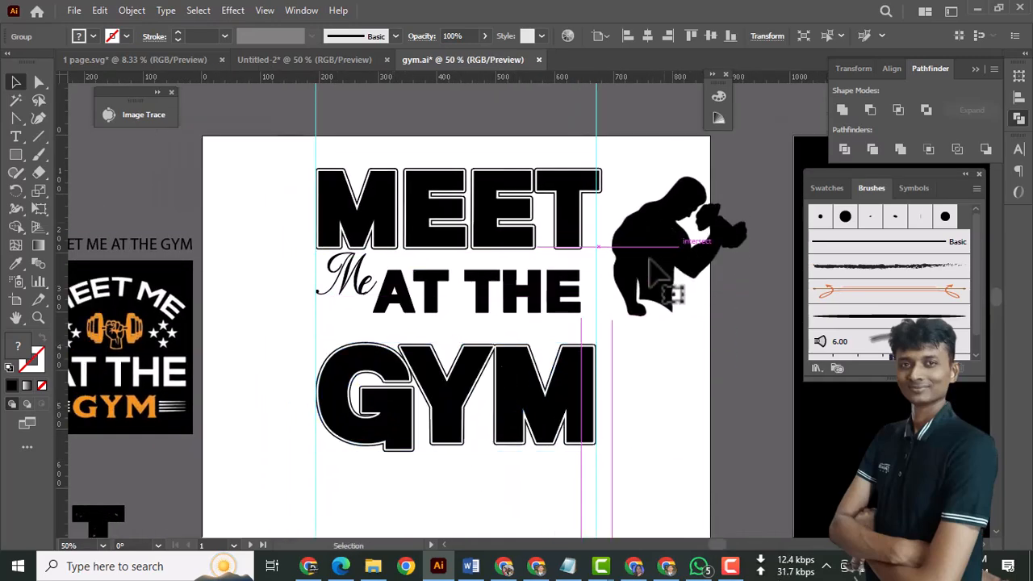
ctrl+click(637, 278)
drag(477, 392, 646, 353)
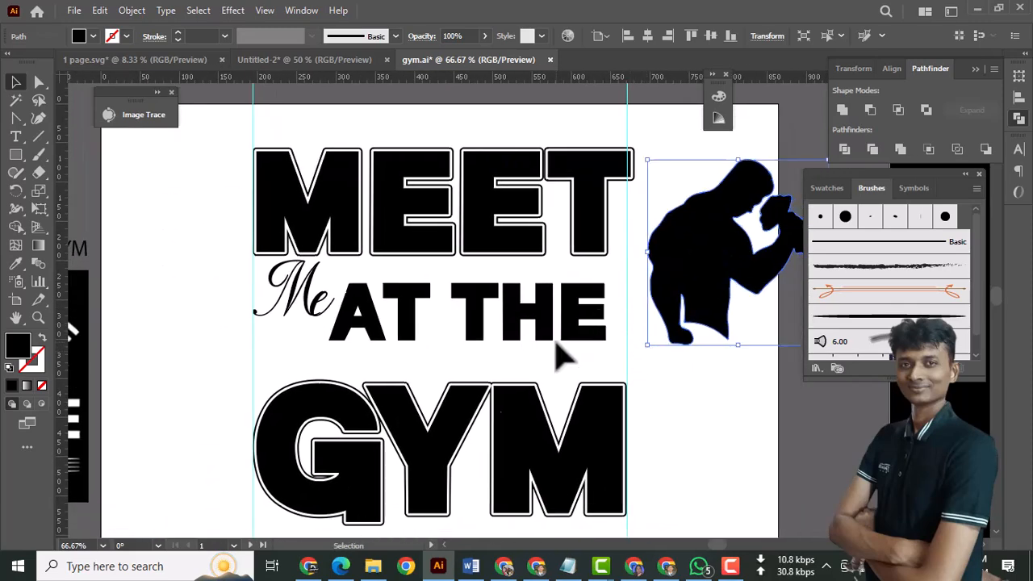
Step: Group and shrink the AT THE letters, and place the bodybuilder silhouette beside them, overlapping the M of GYM
click(556, 344)
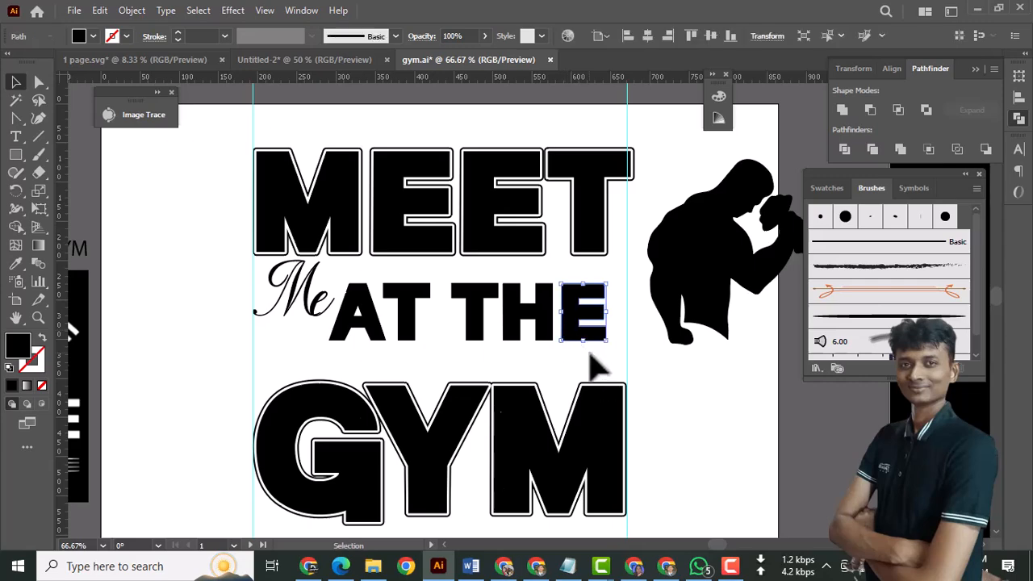
drag(376, 302, 363, 306)
key(ctrl+g)
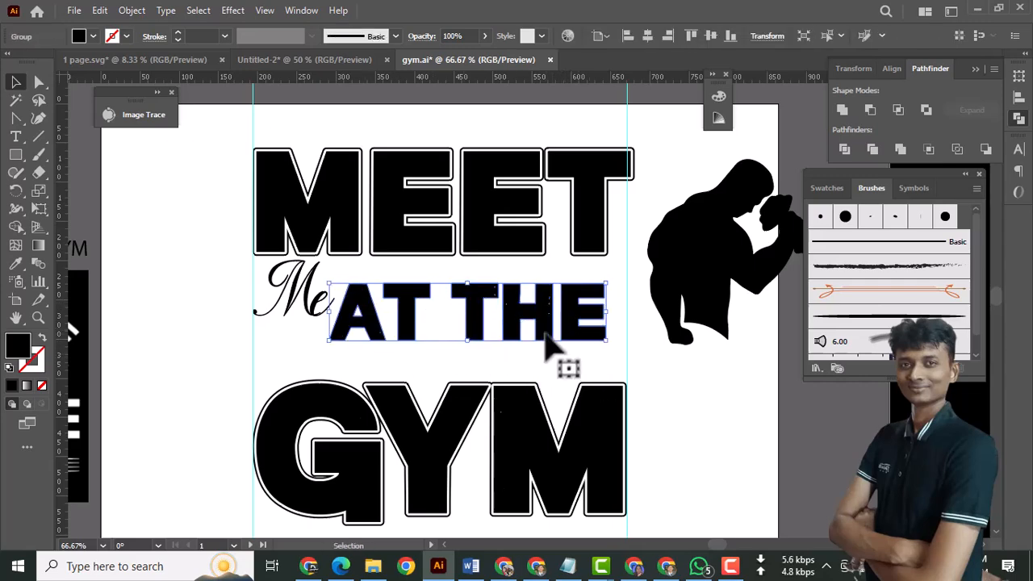
drag(606, 339, 505, 321)
drag(691, 274, 567, 357)
Step: Scale the outlined MEET lettering down proportionally so it ends inside the right vertical guide
drag(582, 209, 582, 209)
click(592, 215)
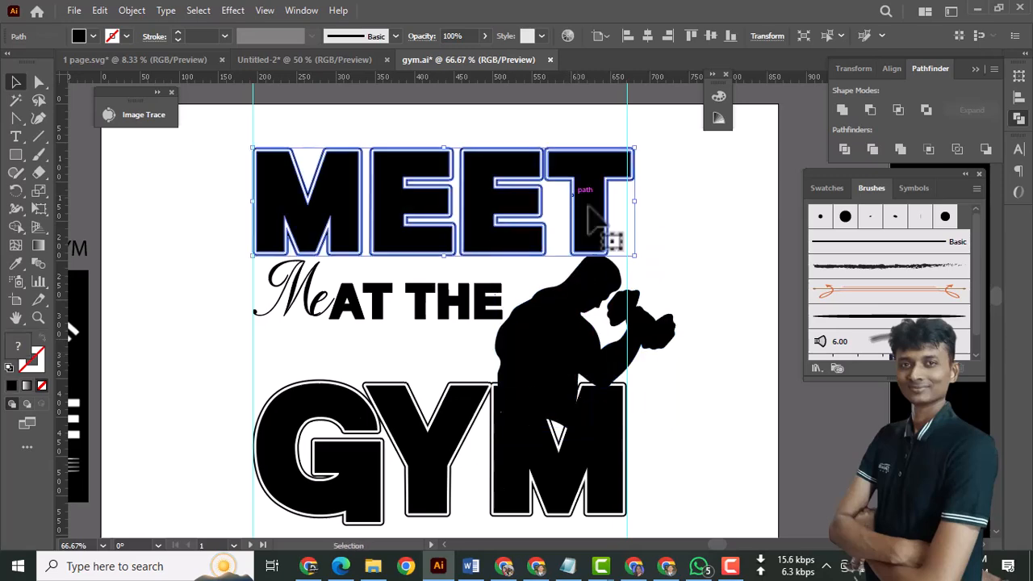
drag(634, 257, 605, 242)
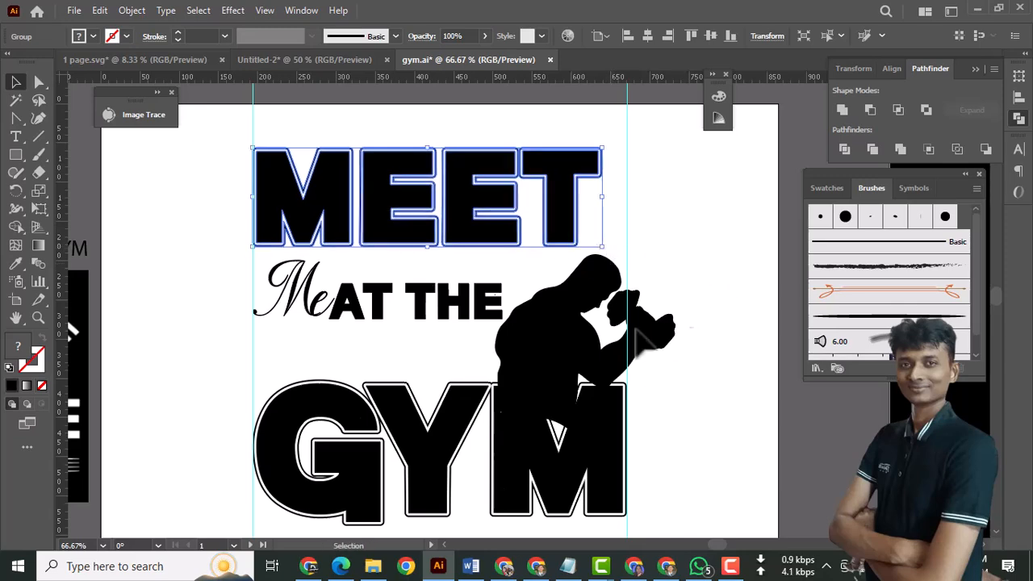
click(682, 320)
Step: Shift the bodybuilder silhouette slightly to the right, just clear of the AT THE text
mouse_move(556, 382)
mouse_down()
mouse_move(580, 351)
mouse_move(548, 375)
mouse_move(544, 363)
mouse_move(564, 363)
mouse_move(560, 353)
mouse_move(550, 355)
mouse_move(559, 368)
mouse_up()
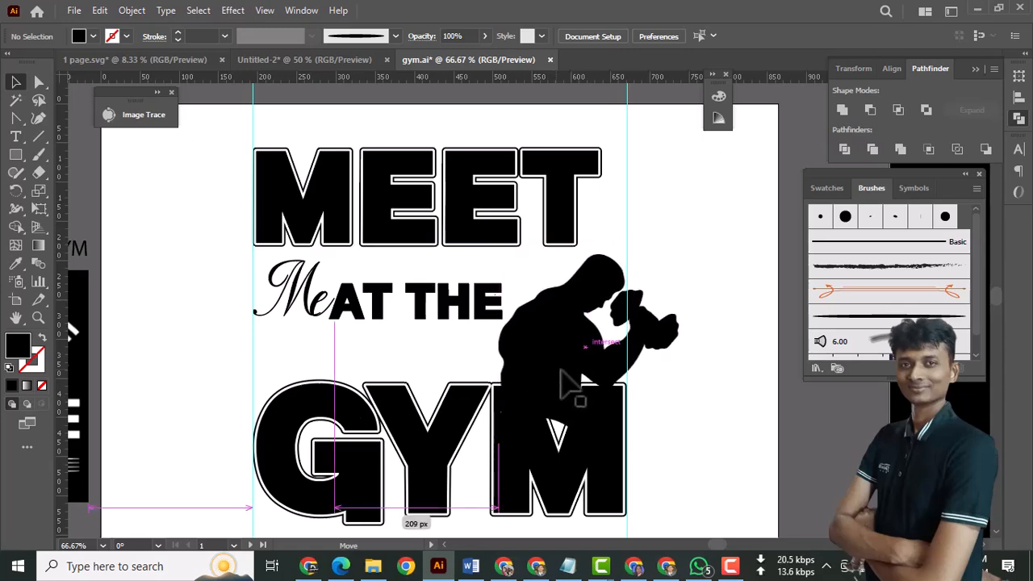
drag(560, 369, 578, 363)
click(732, 429)
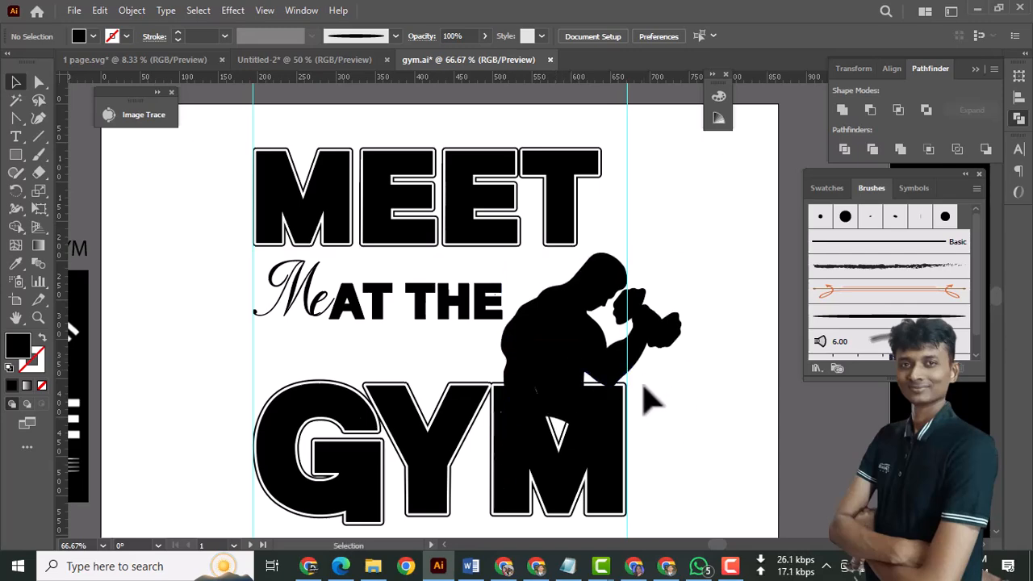
Step: Send the bodybuilder silhouette to the back, behind the GYM lettering
click(562, 335)
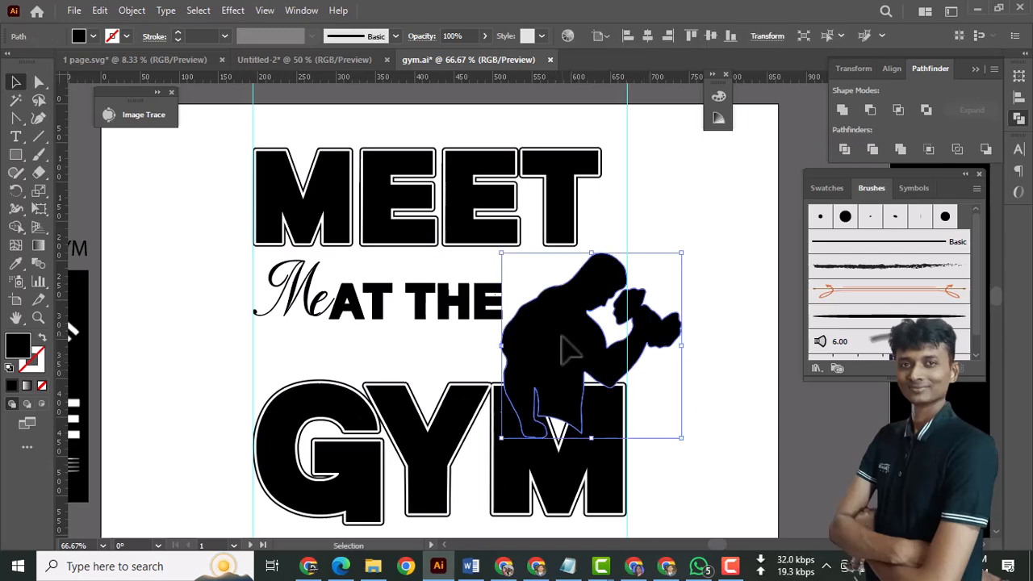
right_click(564, 350)
mouse_move(689, 476)
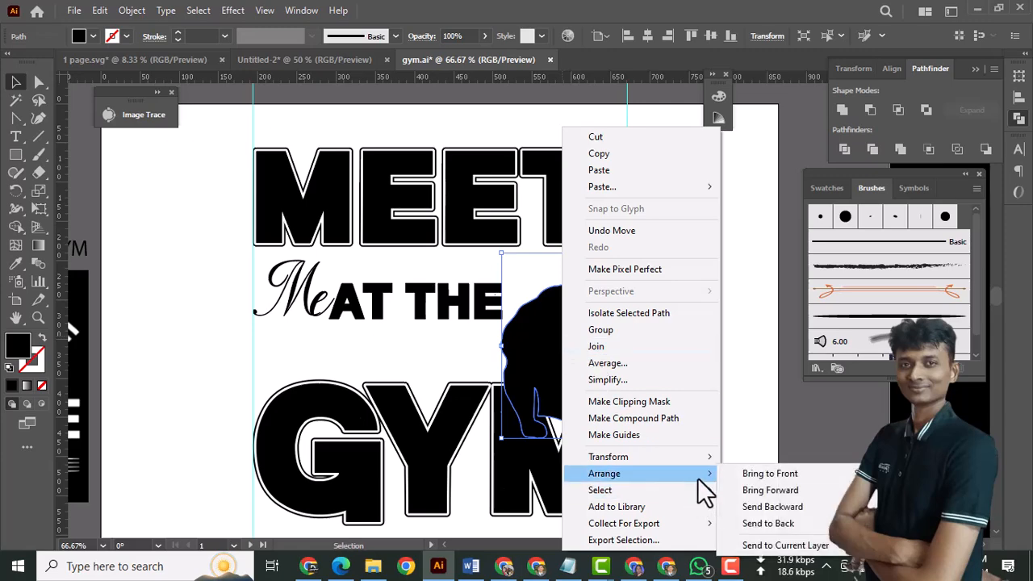
click(802, 522)
click(746, 466)
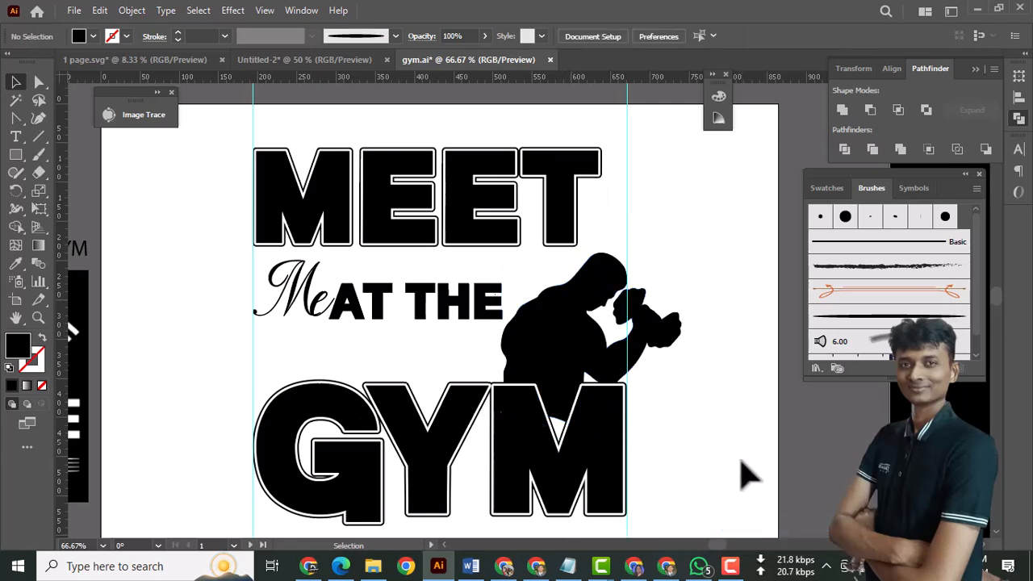
click(546, 328)
click(746, 444)
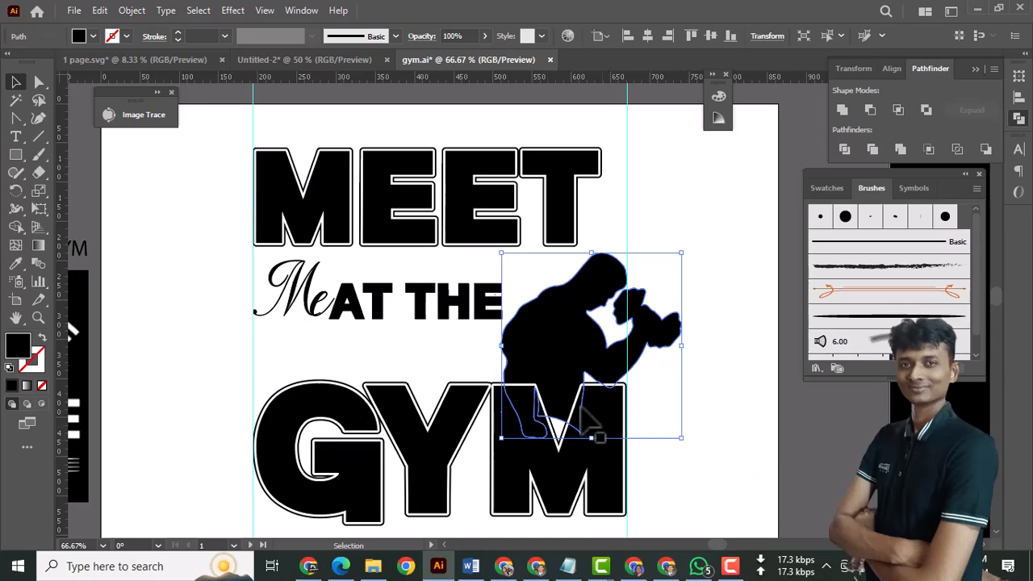
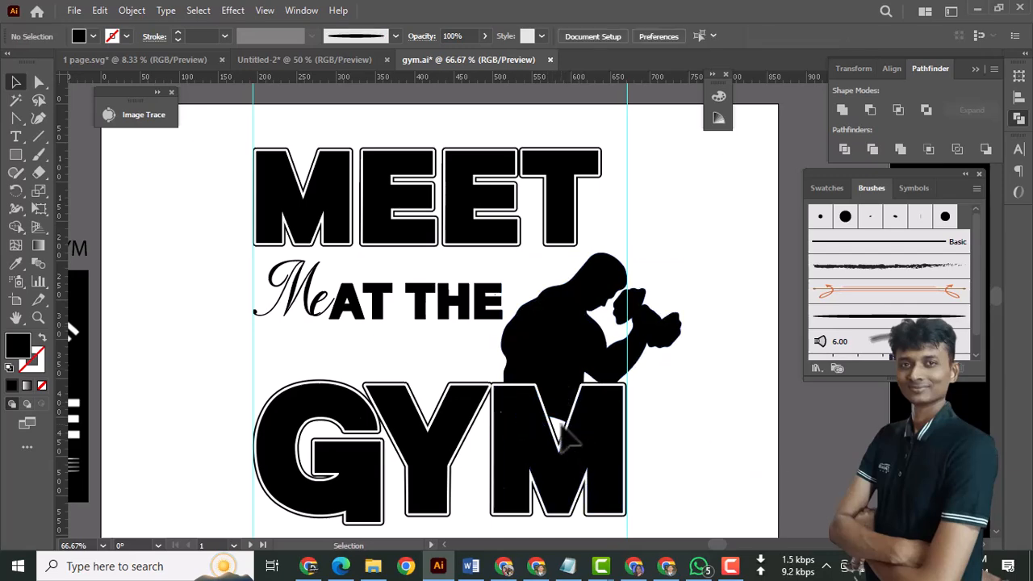
Step: Raise the bodybuilder silhouette slightly so its elbow clears the top of the M
scroll(564, 435, up, 2)
scroll(554, 404, up, 3)
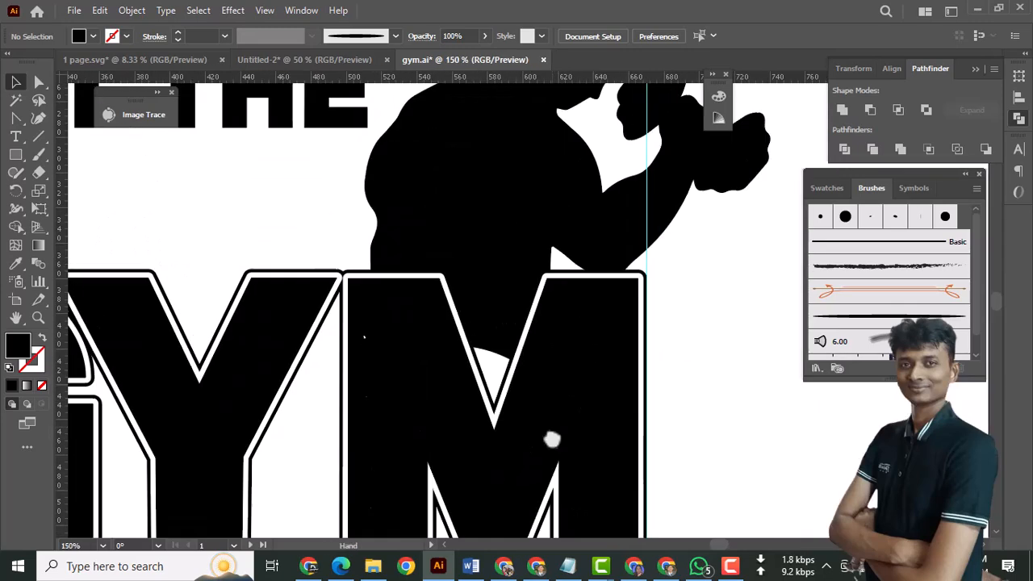
click(527, 255)
drag(517, 254, 517, 240)
click(772, 420)
click(530, 293)
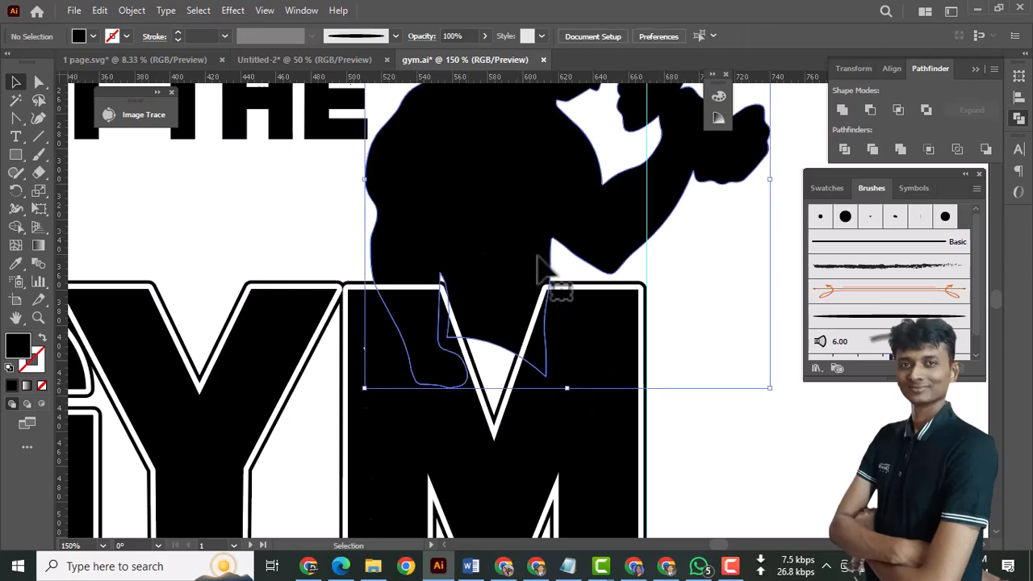
Step: Draw a closed black polygon with the Pen tool over the gap under the silhouette in the M's notch
click(218, 191)
drag(14, 121, 50, 114)
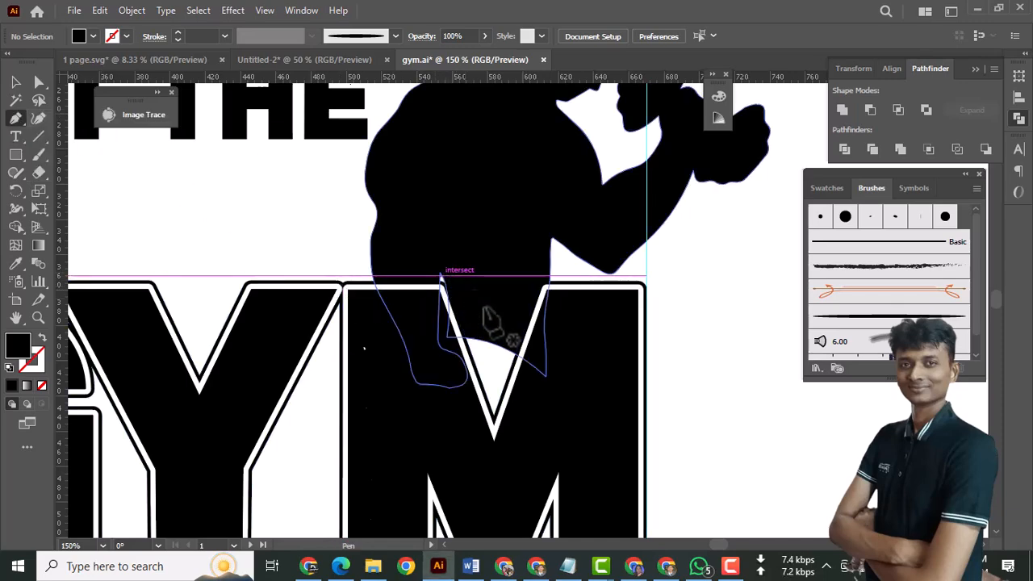
click(434, 360)
click(468, 440)
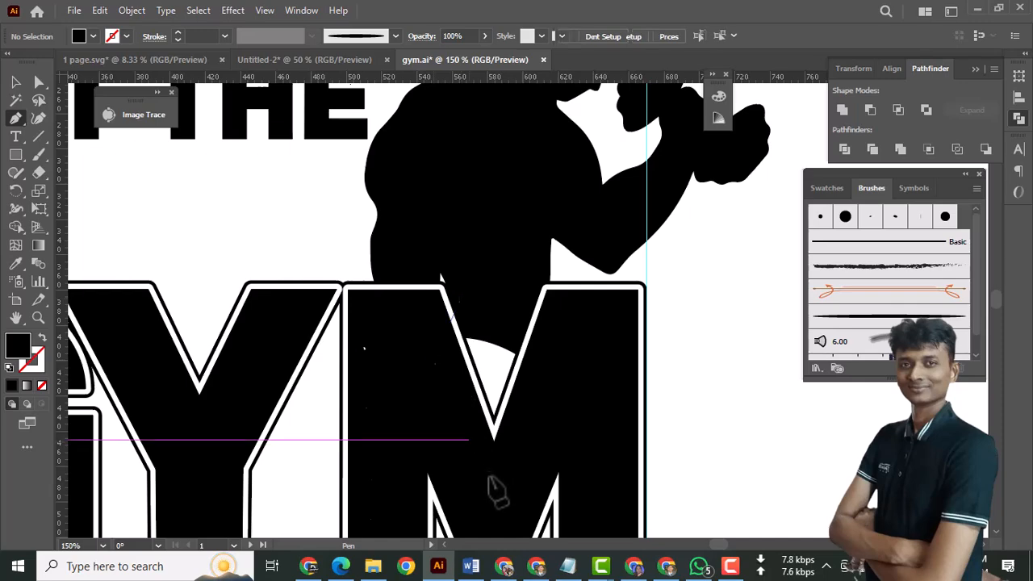
click(500, 485)
click(546, 428)
click(573, 362)
click(512, 308)
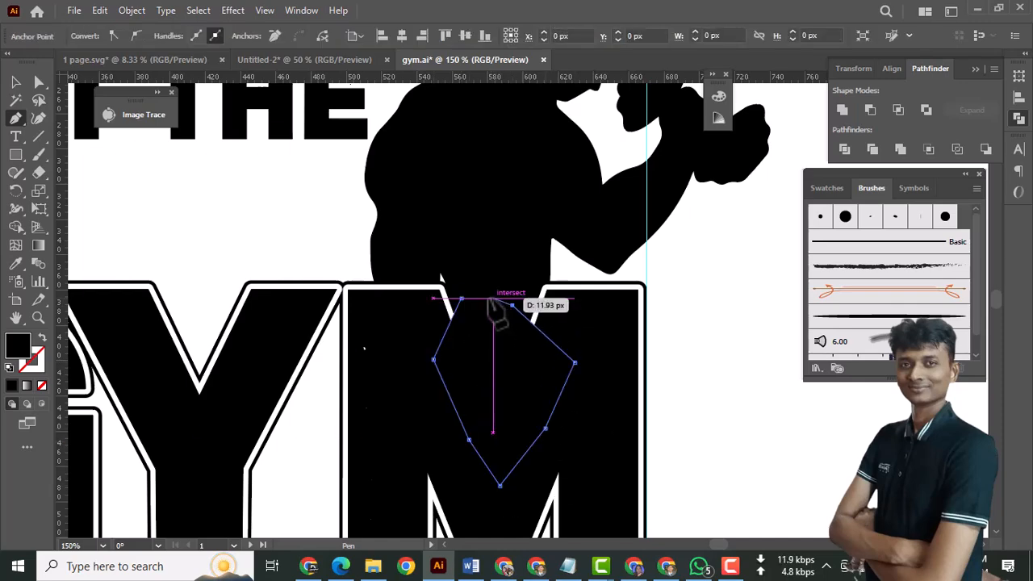
click(461, 300)
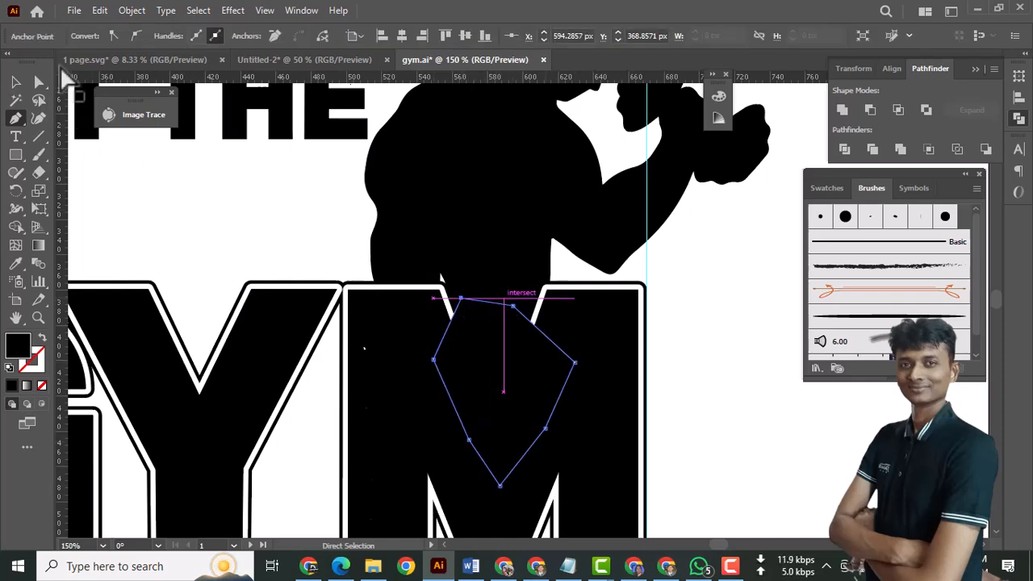
Step: Group the polygon with the bodybuilder silhouette and send the group to the back, behind the GYM lettering
click(15, 82)
shift+click(518, 222)
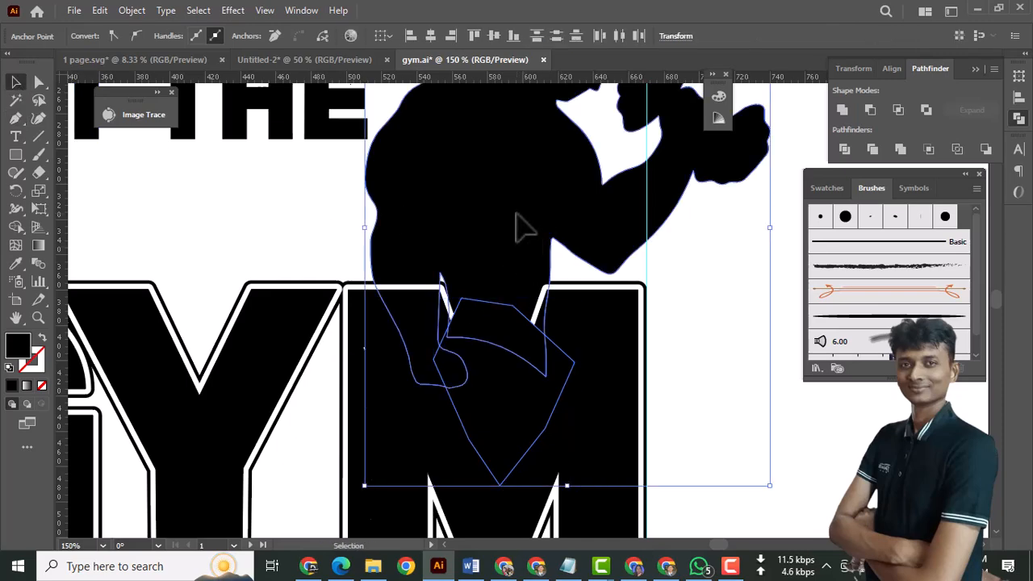
key(ctrl+g)
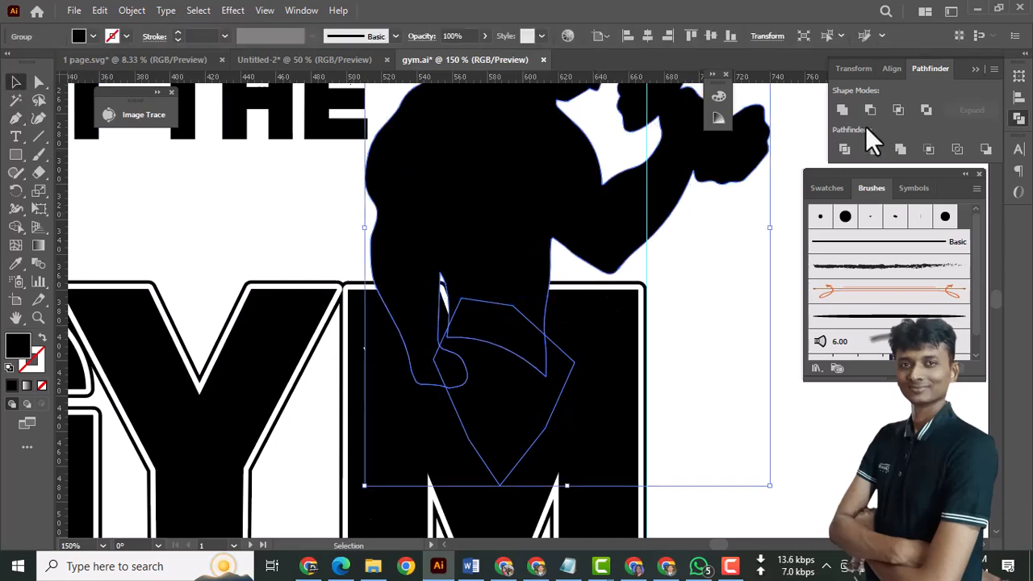
right_click(537, 290)
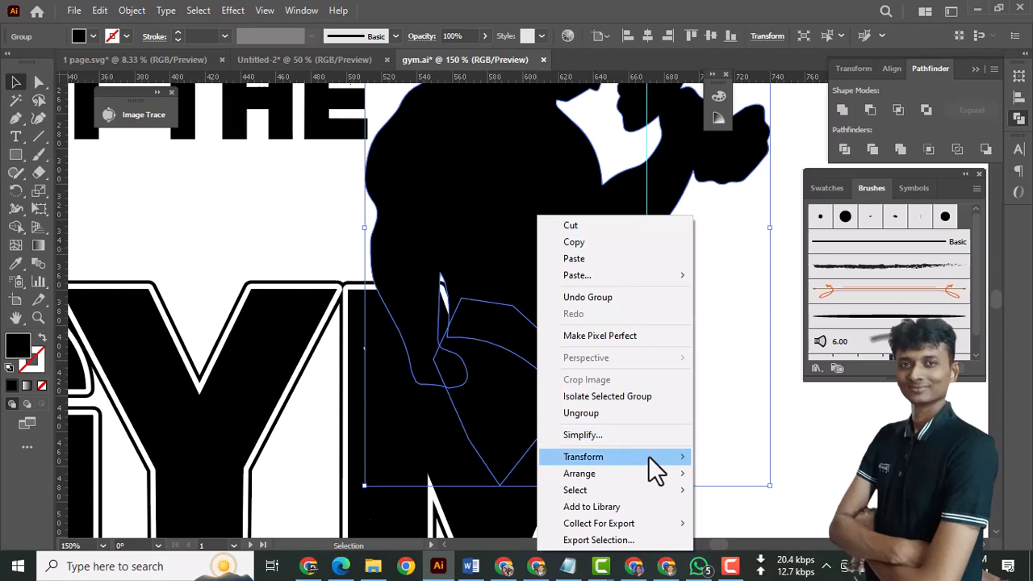
mouse_move(663, 476)
click(752, 523)
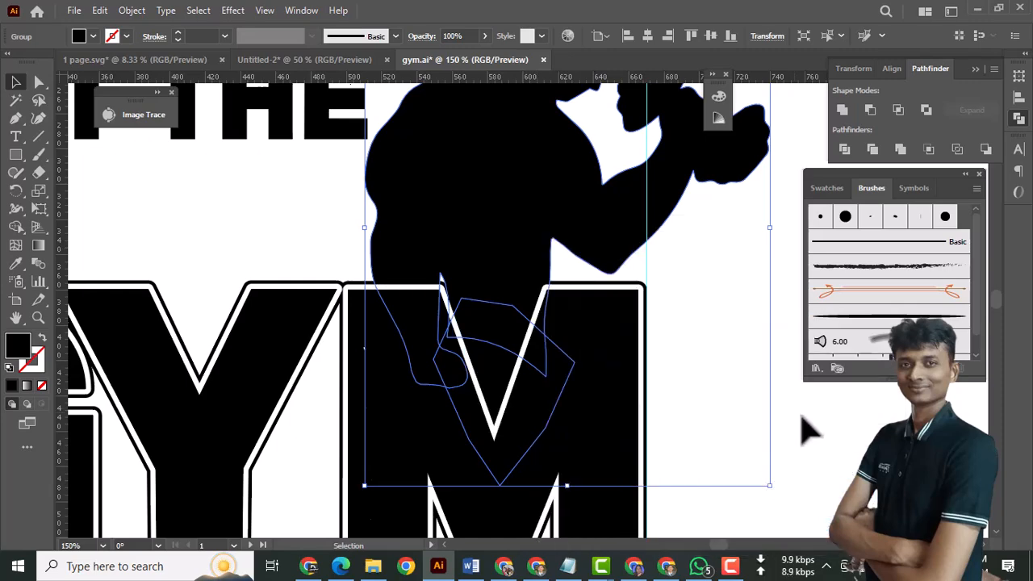
click(798, 443)
key(ctrl+minus)
key(ctrl+minus)
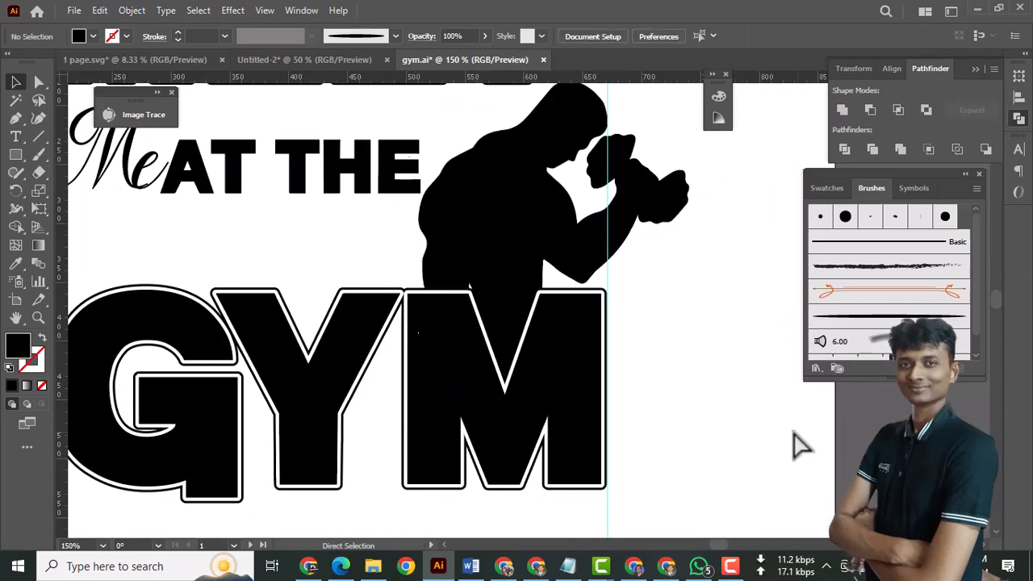
Step: Raise the script word Me by about 6 px toward the lettering MEET
drag(616, 338, 669, 422)
drag(578, 379, 570, 369)
click(704, 472)
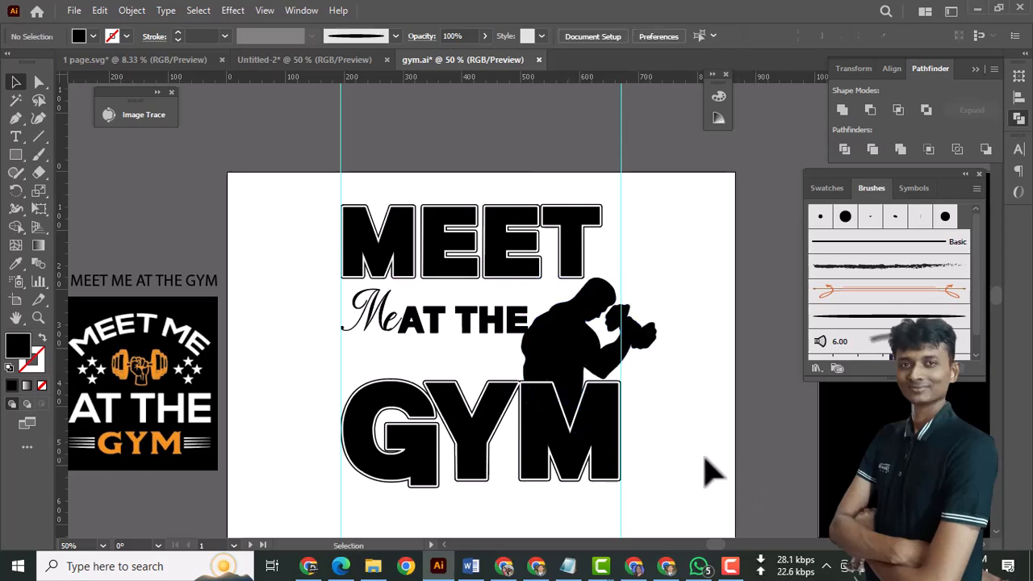
drag(673, 376, 702, 430)
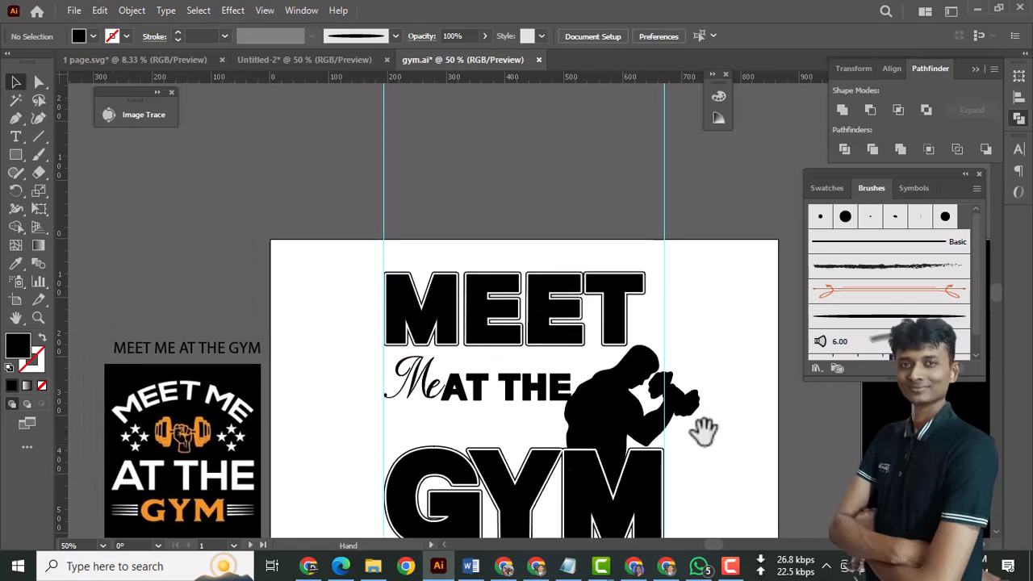
ctrl+click(694, 409)
drag(555, 434, 736, 485)
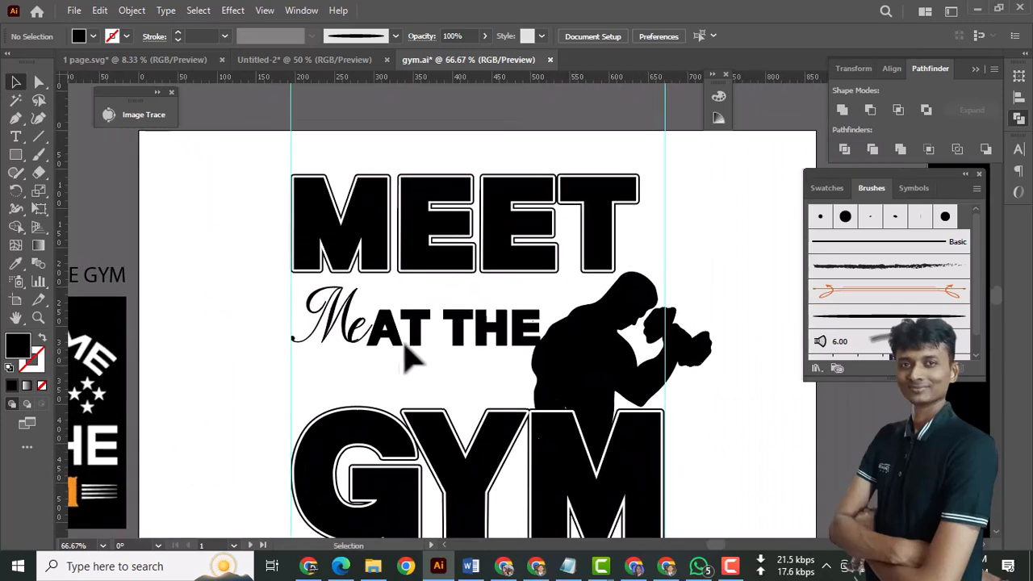
drag(344, 322, 345, 321)
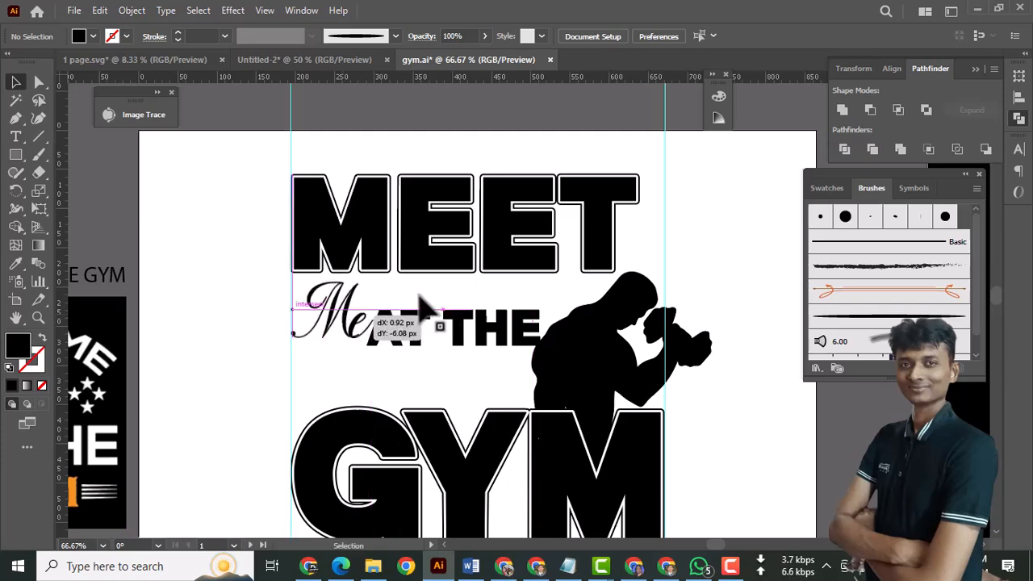
drag(439, 319, 442, 321)
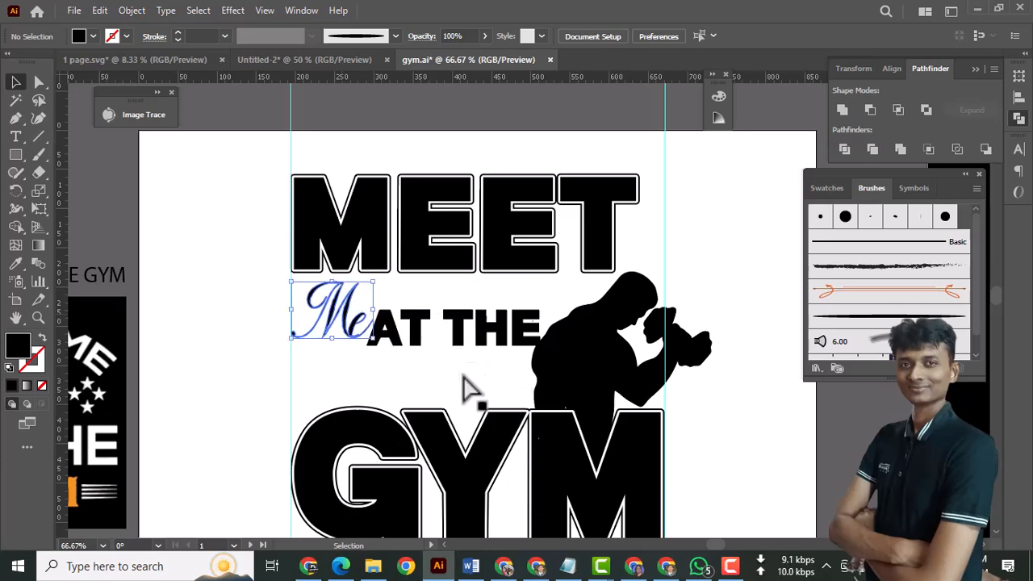
Step: Move AT THE down and to the left so it sits below the script Me, clear of the silhouette
ctrl+click(433, 328)
drag(591, 371, 516, 372)
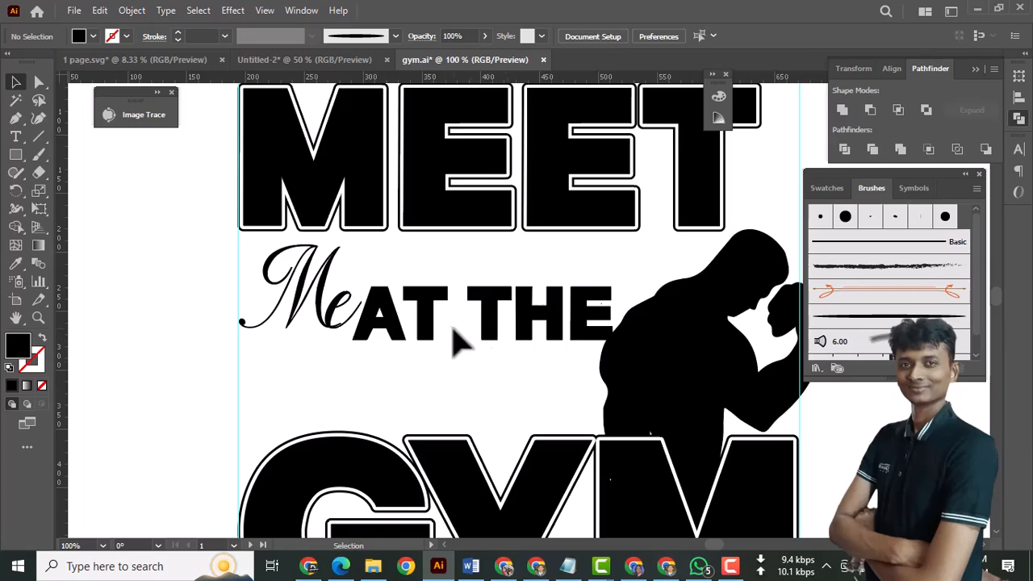
drag(425, 338, 404, 374)
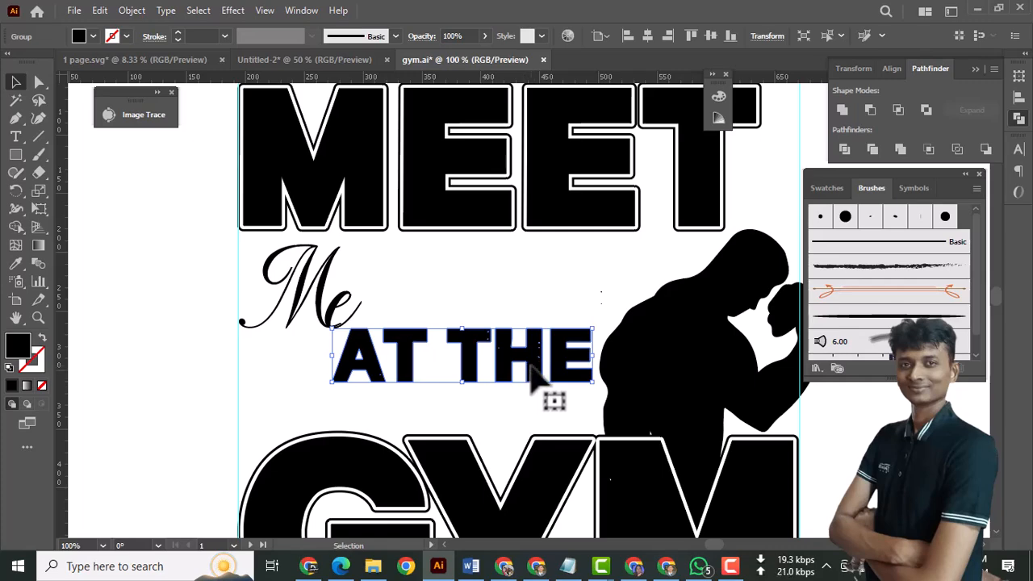
drag(534, 373, 488, 365)
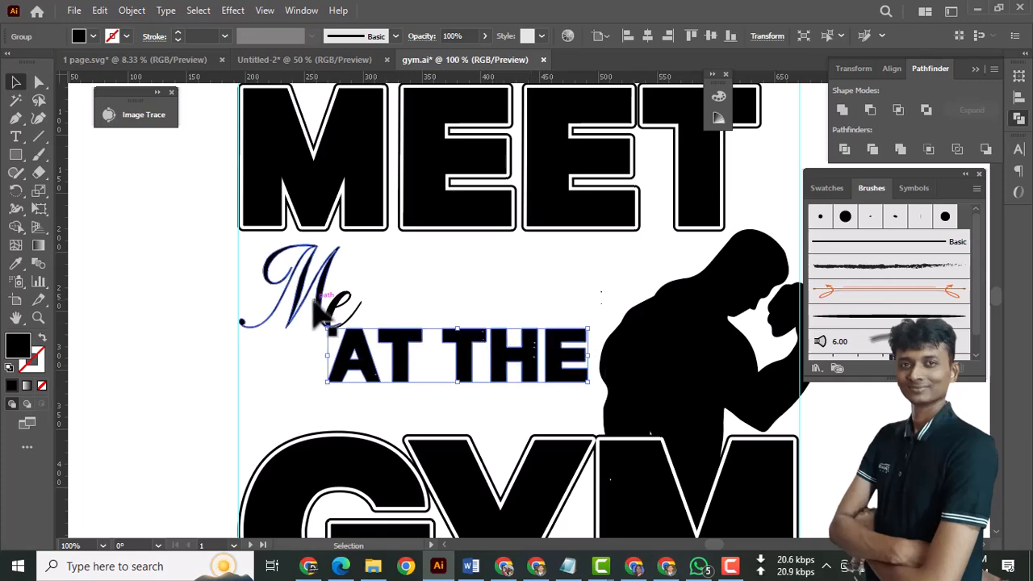
click(234, 279)
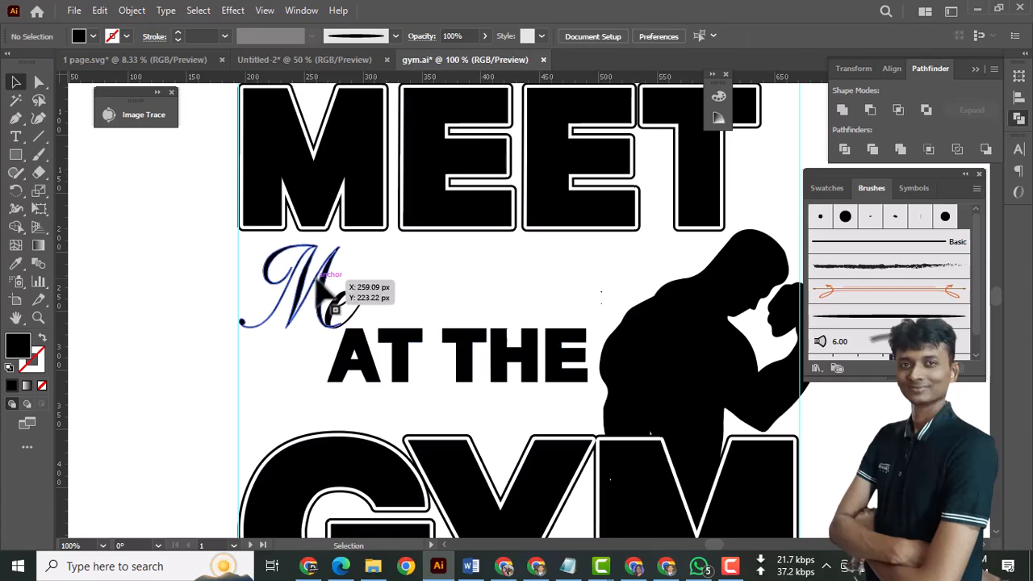
Step: Scale the script Me down slightly from its lower-right corner and raise AT THE closer beneath it
click(321, 284)
mouse_move(359, 327)
mouse_down()
mouse_move(369, 336)
mouse_move(353, 322)
mouse_up()
click(460, 282)
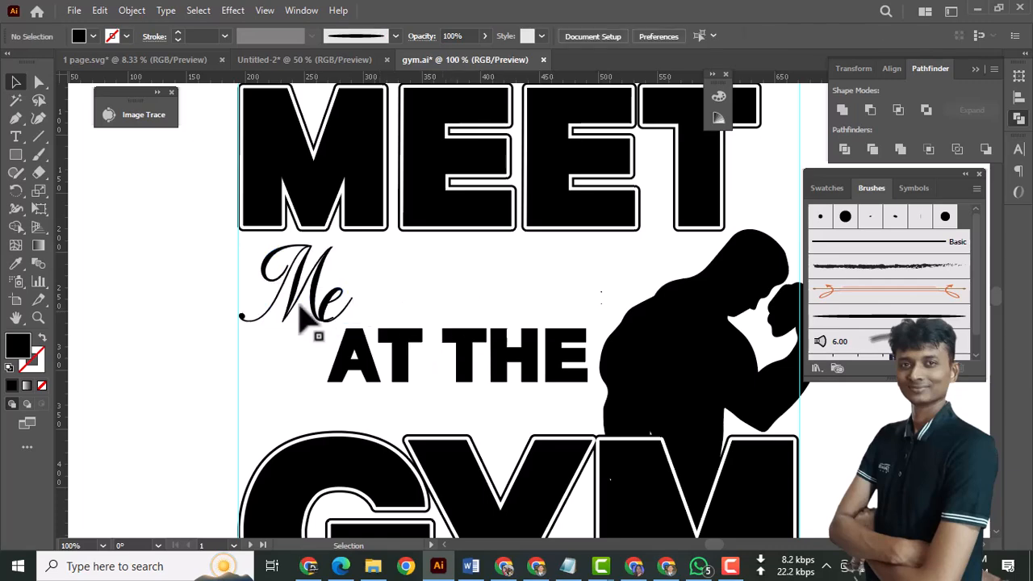
mouse_move(359, 351)
mouse_down()
mouse_move(380, 344)
mouse_move(363, 334)
mouse_up()
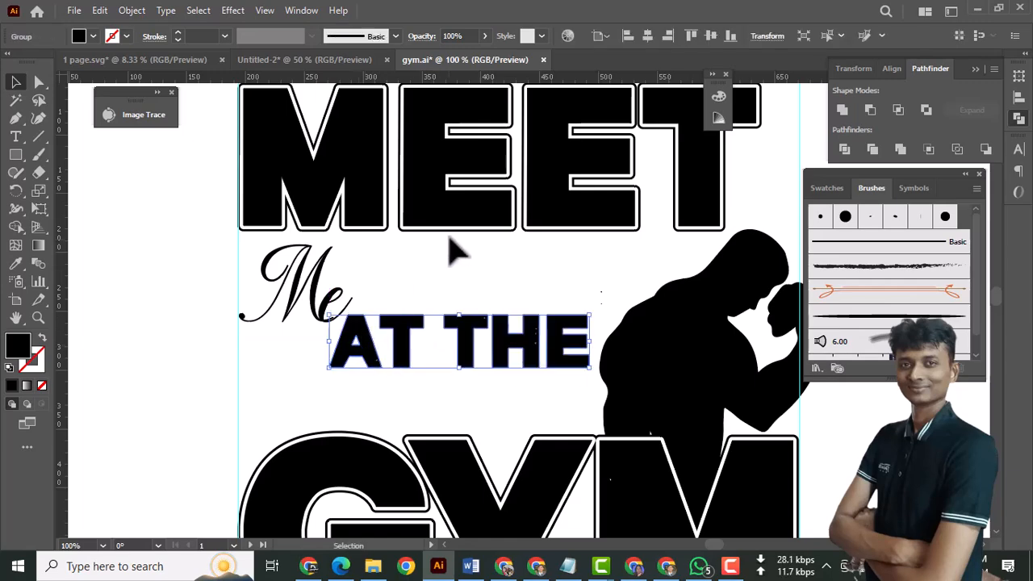
click(416, 280)
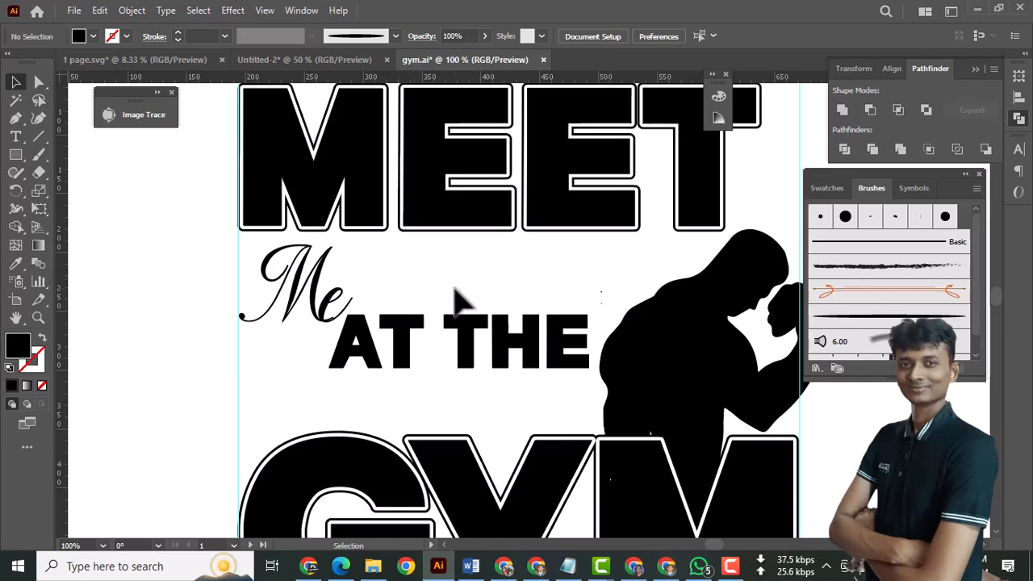
Step: Place a spare copy of AT THE to the left of MEET, overlapping the artboard's left edge
scroll(458, 311, down, 2)
scroll(484, 327, up, 1)
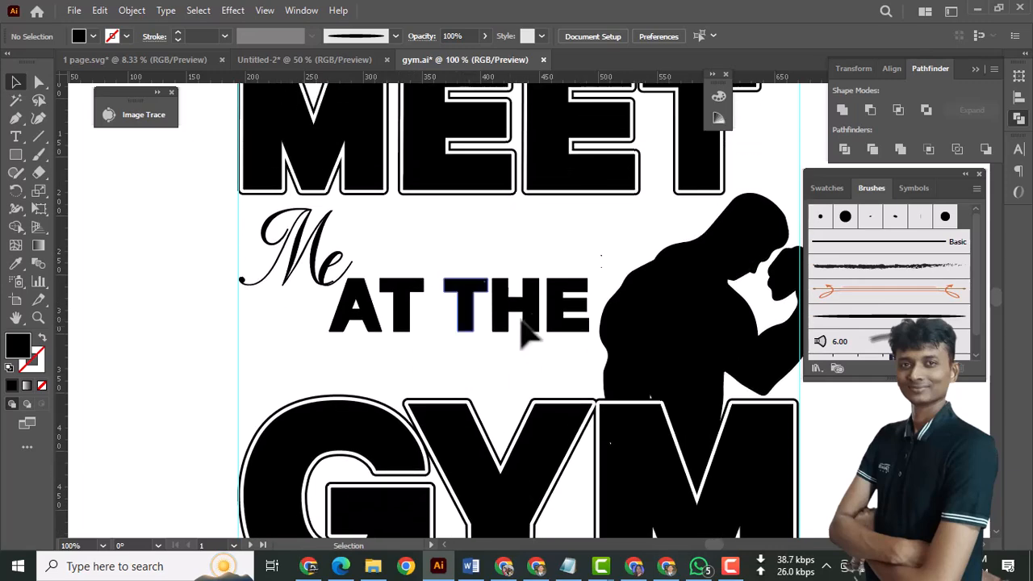
scroll(524, 267, up, 2)
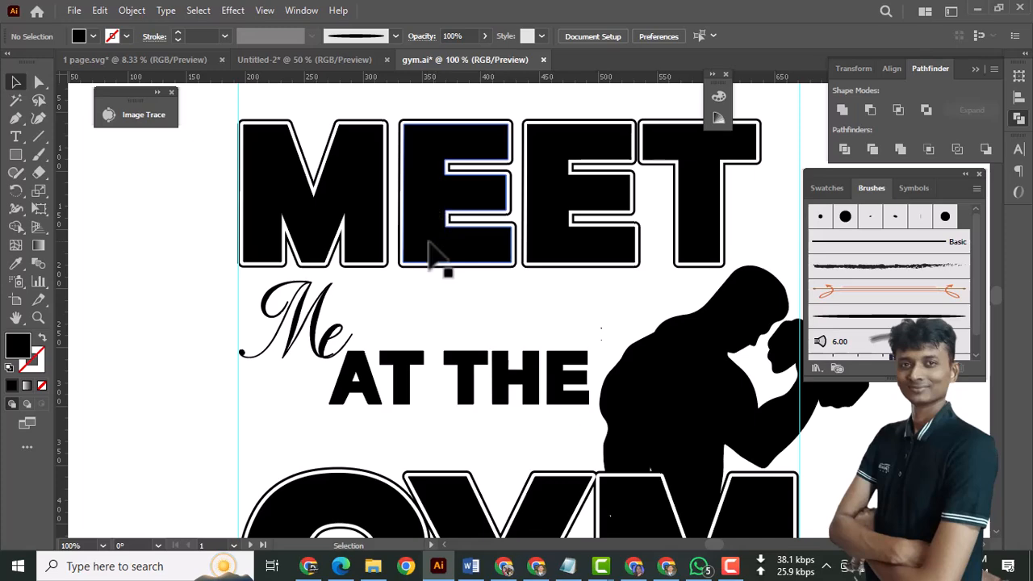
scroll(469, 403, down, 2)
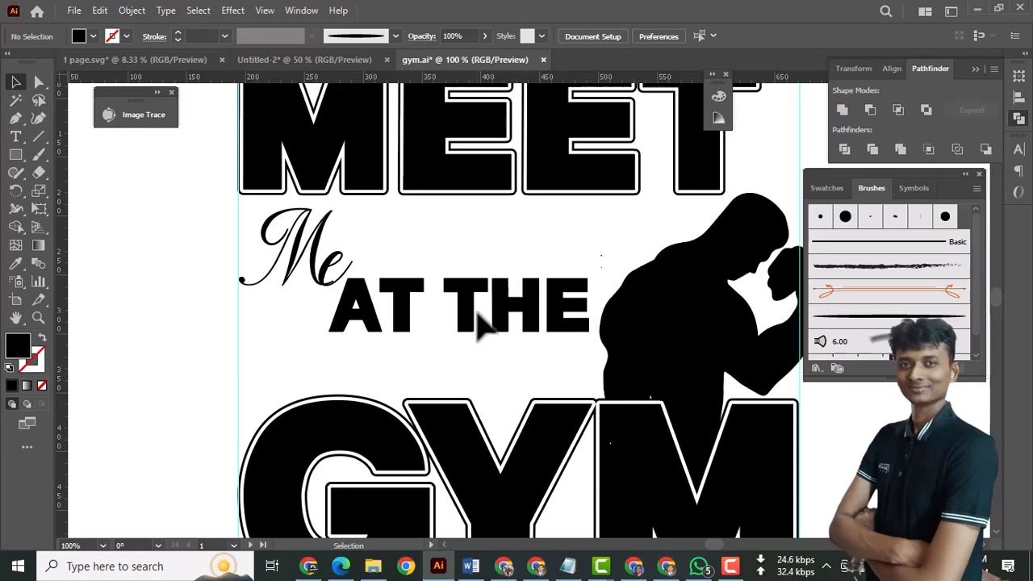
key(ctrl+minus)
drag(456, 326, 468, 296)
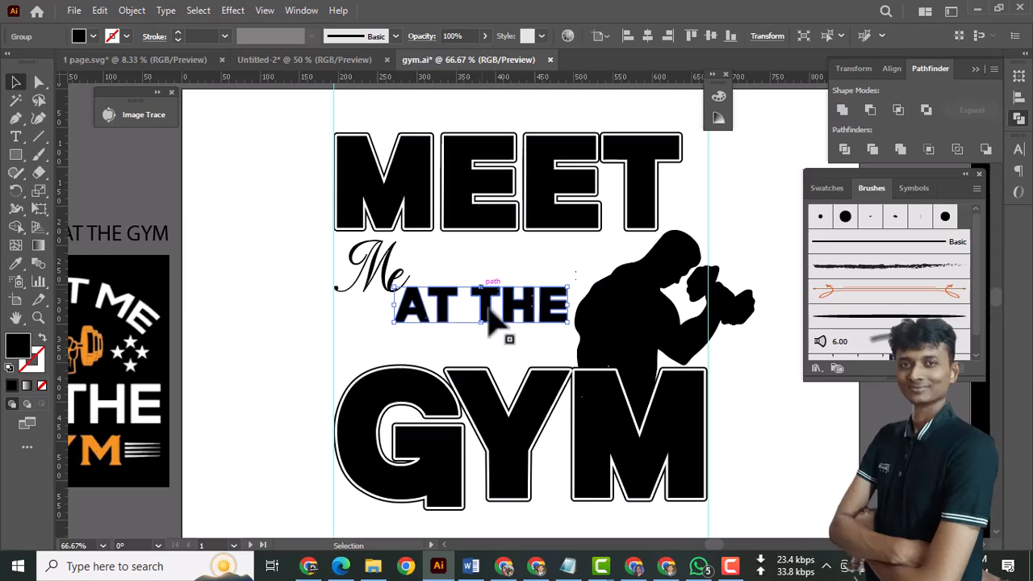
drag(536, 306, 246, 180)
Step: Apply a horizontal Arc warp with a bend of -13% to the original AT THE beside the silhouette
click(529, 314)
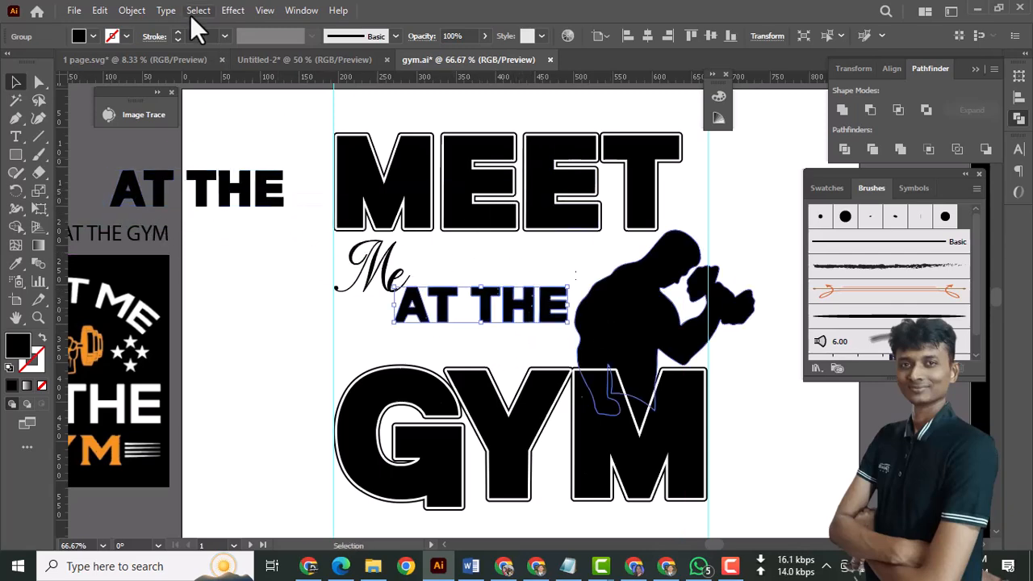
click(228, 13)
mouse_move(308, 209)
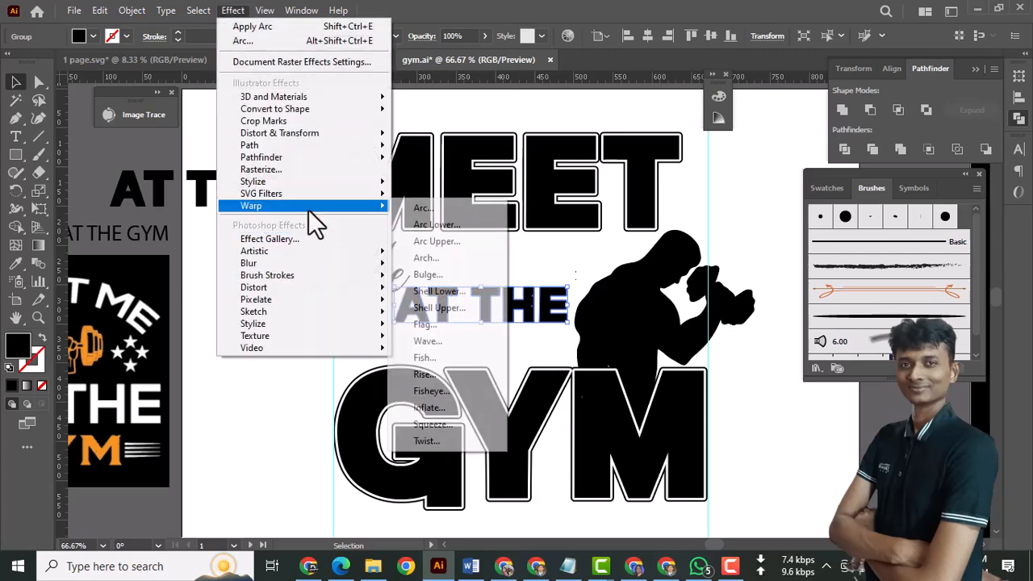
click(422, 208)
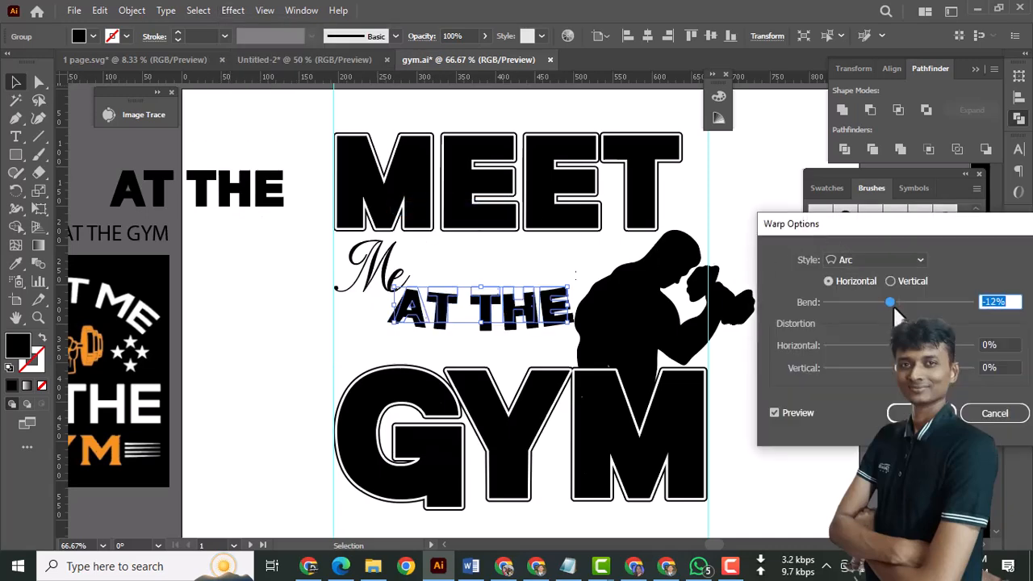
click(1009, 306)
key(Up)
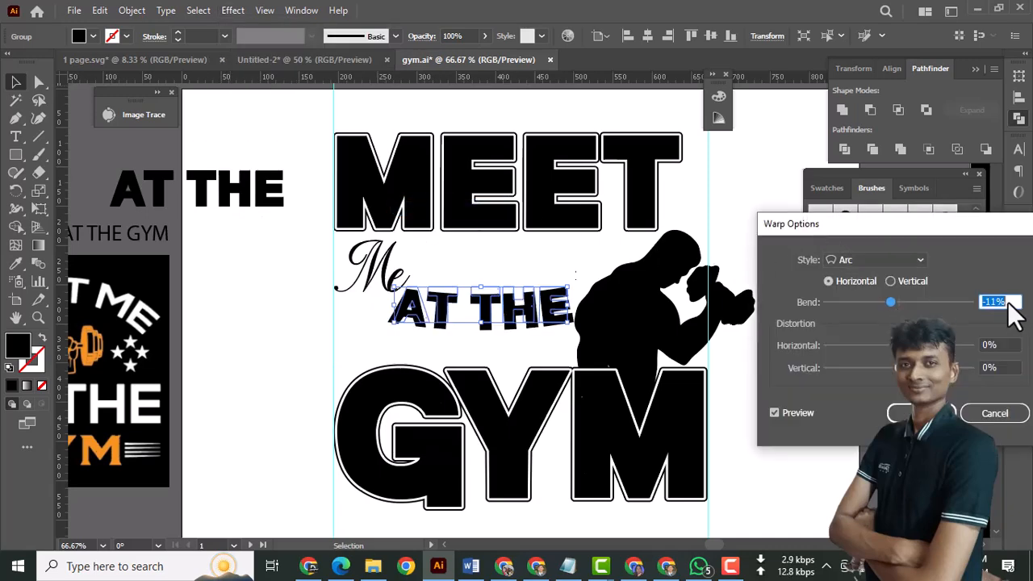
key(Down)
key(Down)
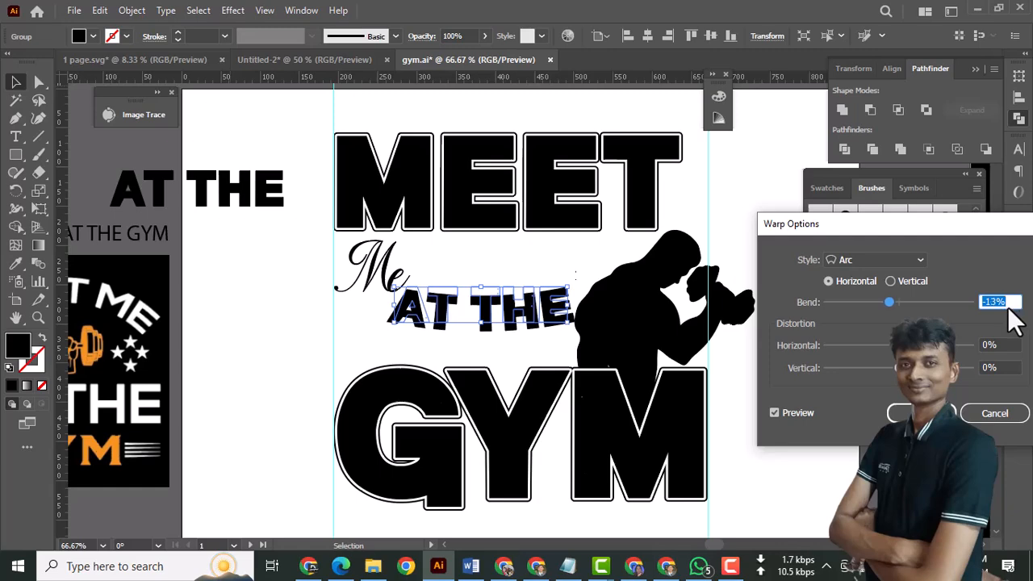
click(898, 413)
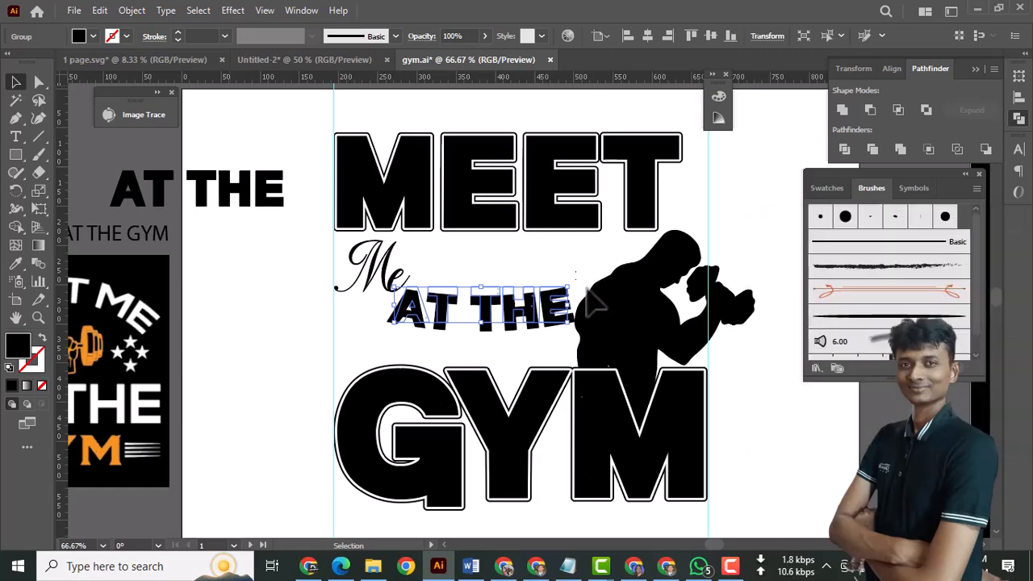
drag(574, 321, 578, 323)
click(762, 376)
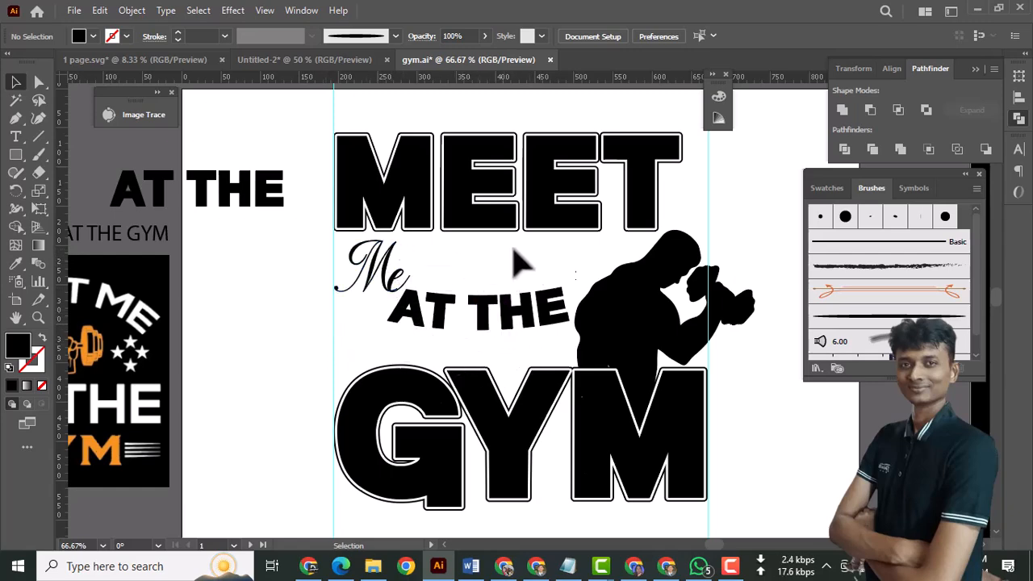
Step: Draw a thin, flat black ellipse about 68 px long in the blank area left of the lettering
mouse_move(521, 256)
mouse_down()
mouse_move(560, 258)
mouse_move(539, 254)
mouse_up()
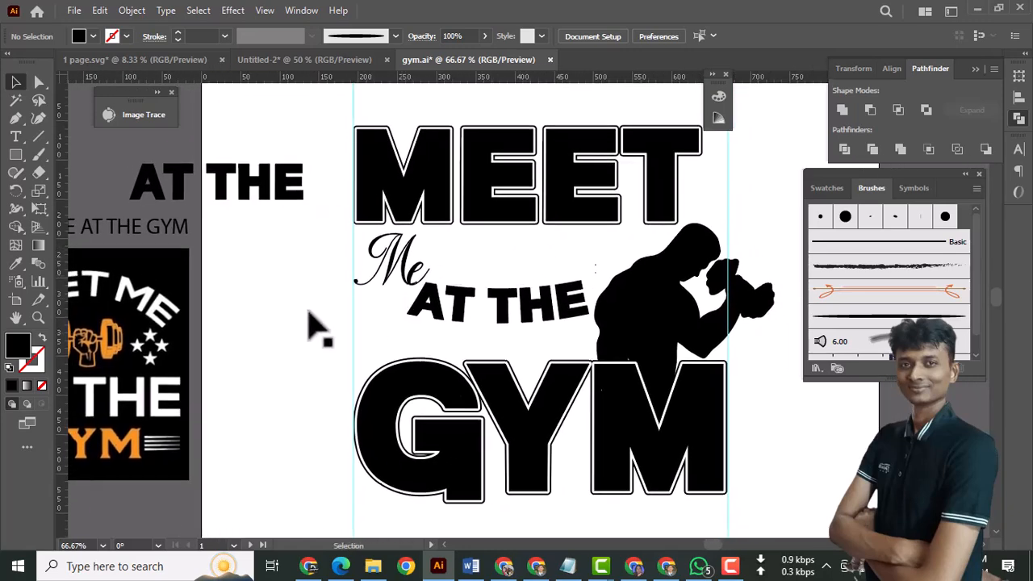
click(16, 156)
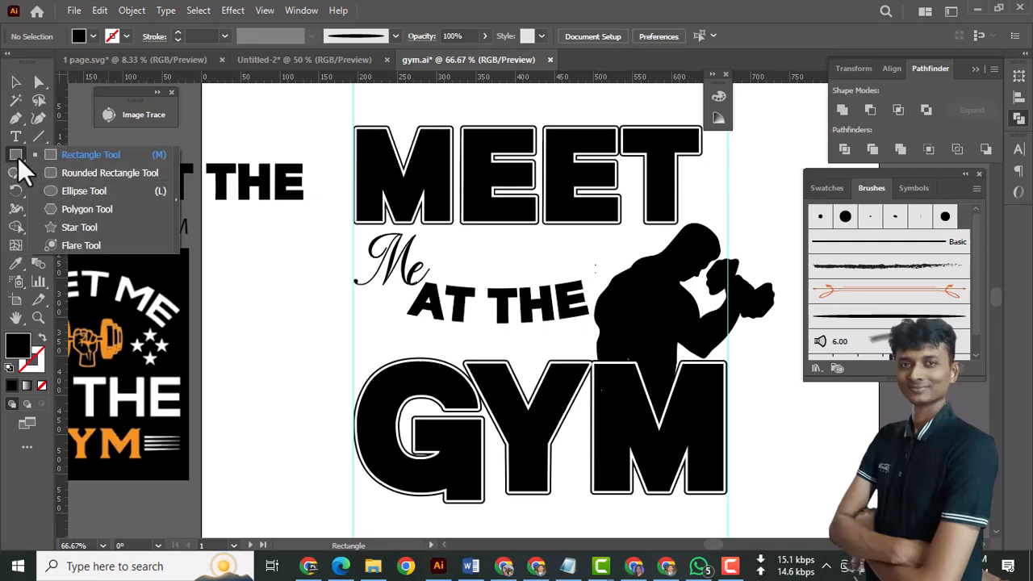
click(83, 191)
drag(240, 289, 294, 296)
click(306, 12)
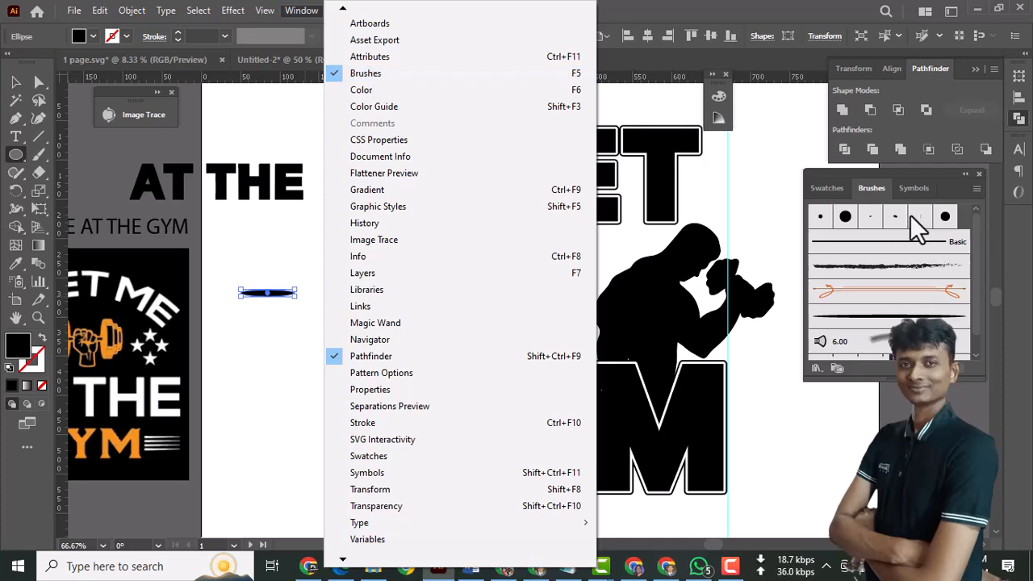
click(898, 189)
key(Print)
mouse_move(804, 165)
mouse_down()
mouse_move(954, 392)
mouse_move(983, 404)
mouse_up()
key(ctrl+c)
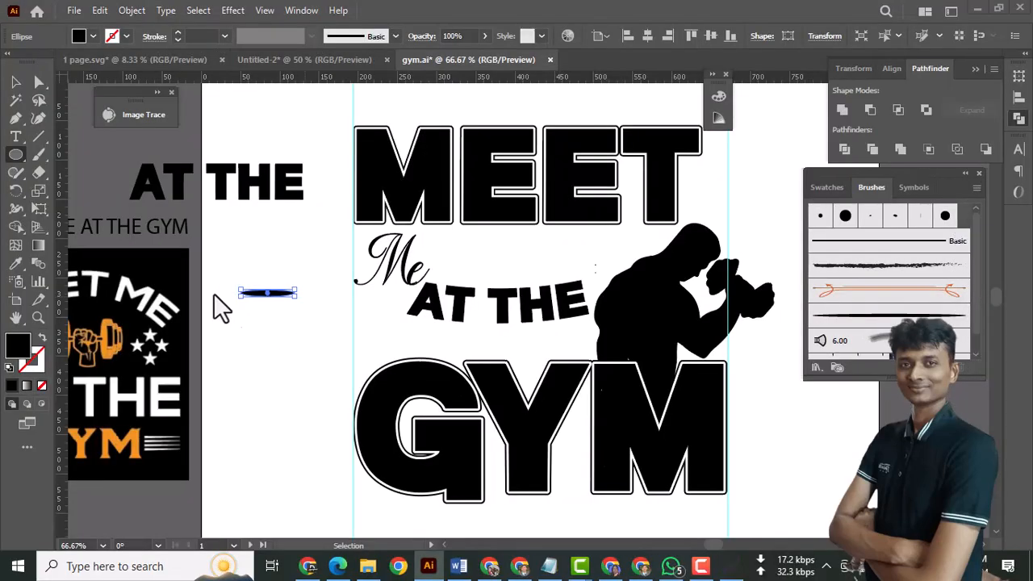
Step: Try to make a new Art Brush from the thin ellipse with the Stretch Between Guides scale option
click(16, 82)
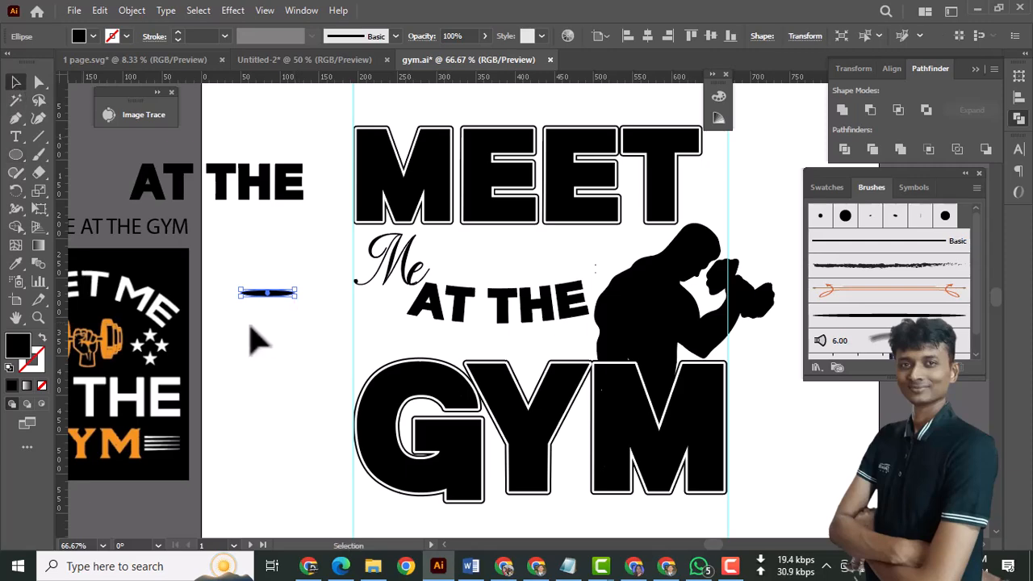
click(256, 318)
mouse_move(258, 292)
mouse_down()
mouse_move(513, 329)
mouse_move(992, 323)
mouse_move(918, 313)
mouse_up()
click(221, 261)
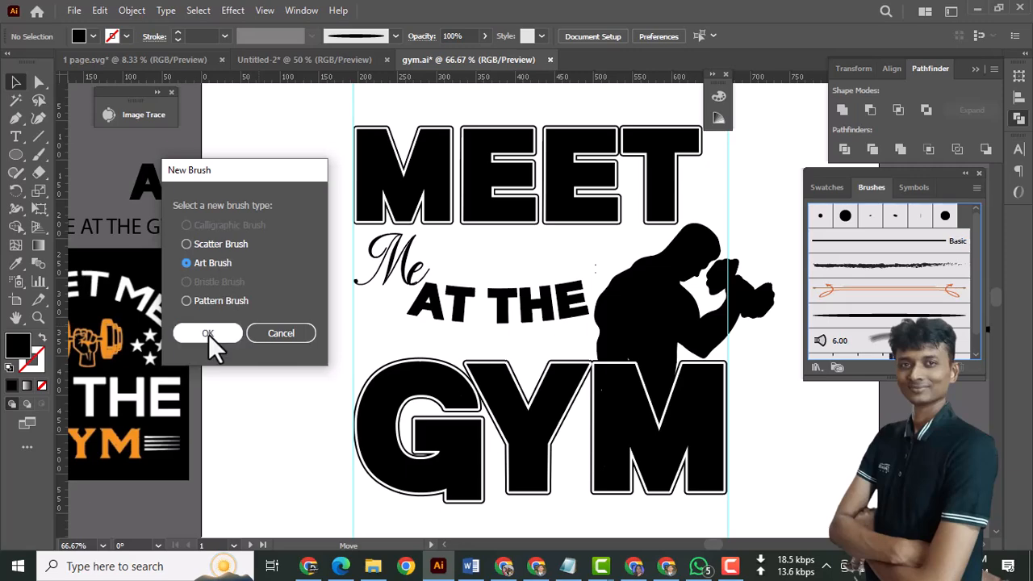
click(209, 332)
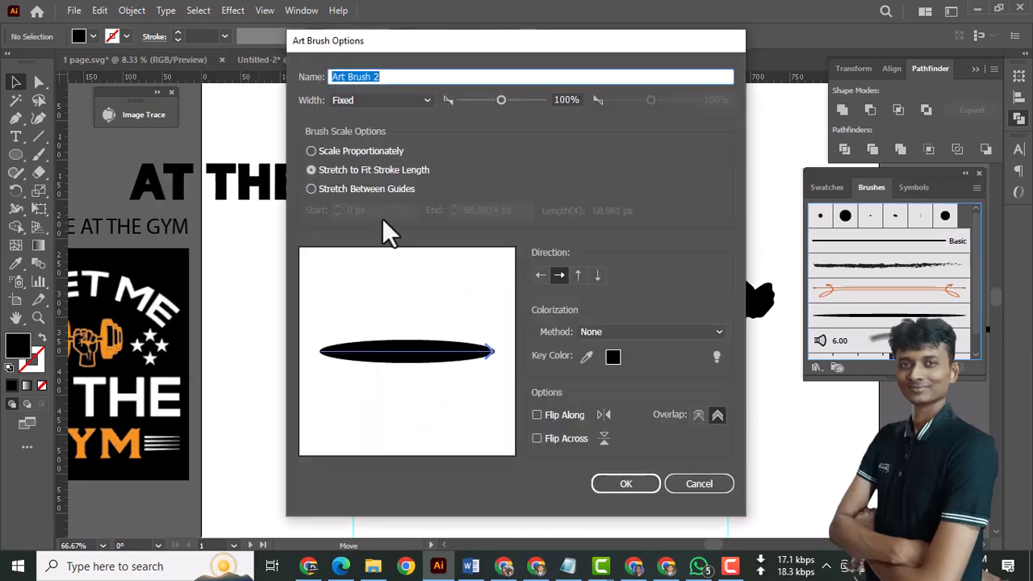
click(322, 188)
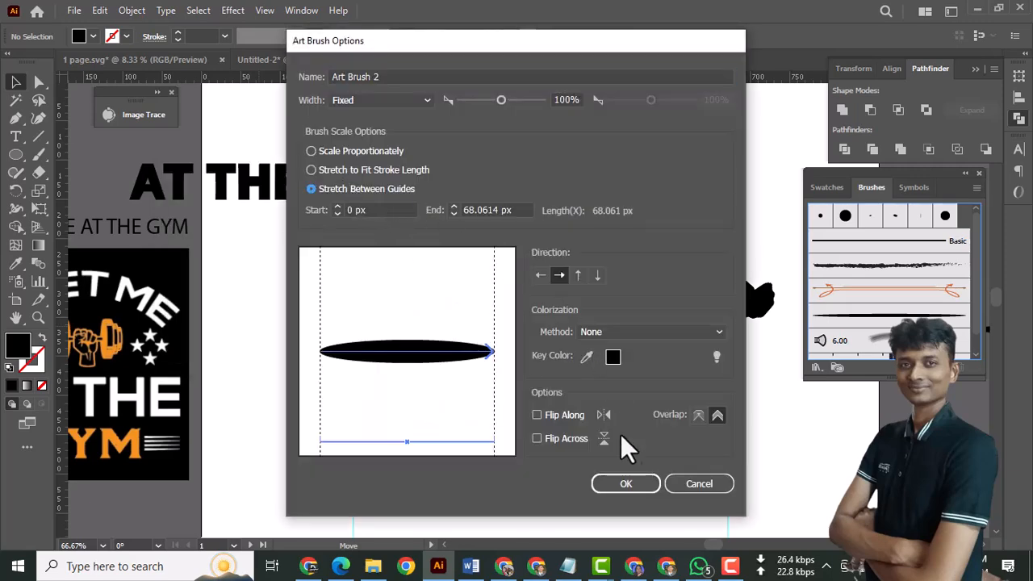
click(700, 484)
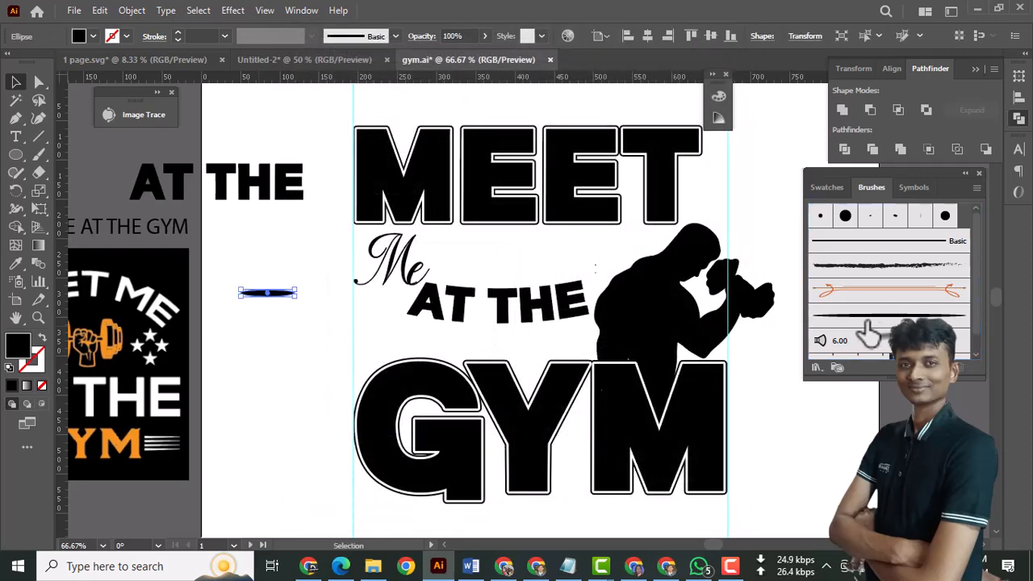
Step: Apply the existing smooth tapered art brush to the ellipse, then delete the ellipse
click(874, 319)
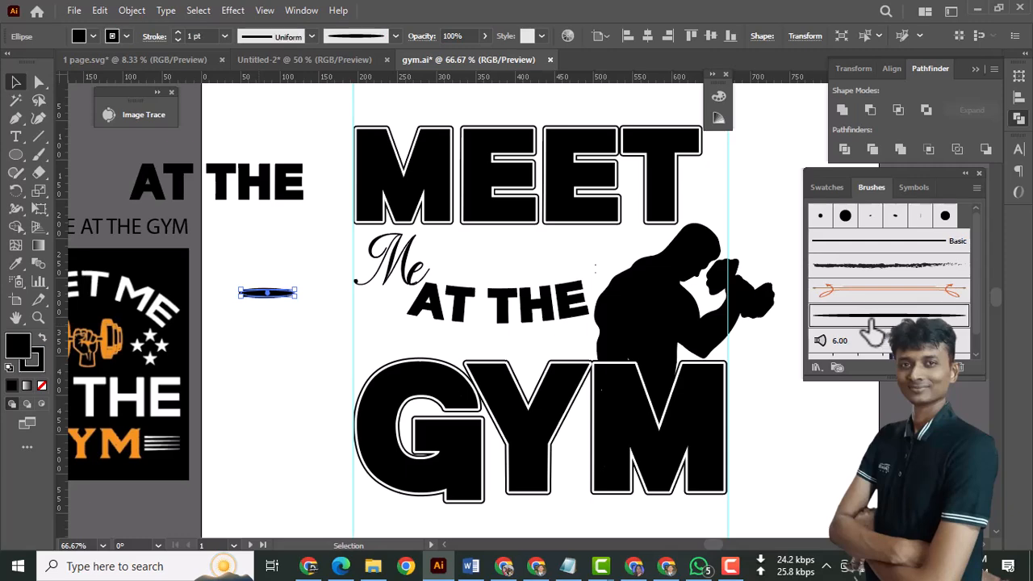
click(241, 365)
click(266, 305)
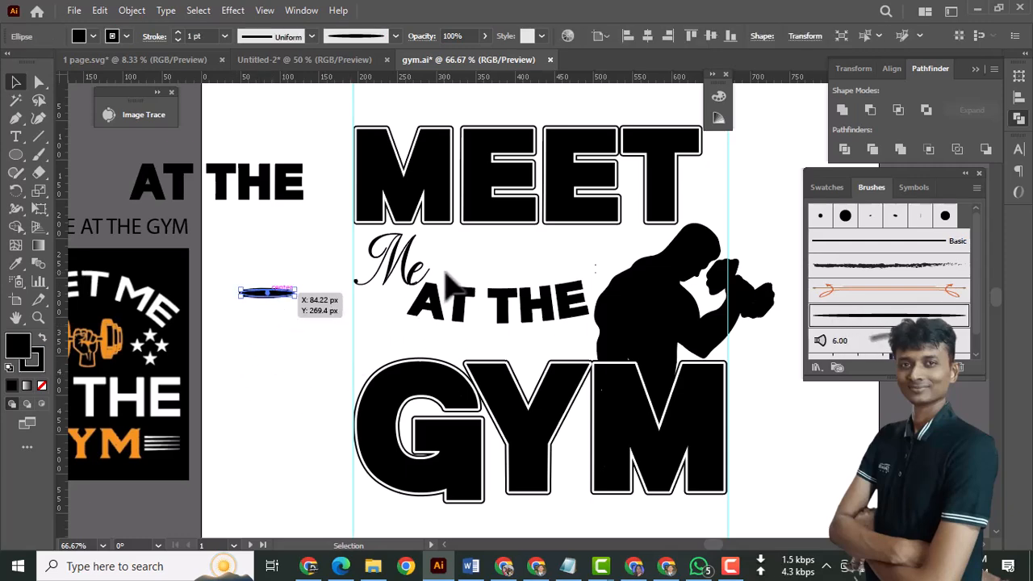
key(Delete)
Step: Paint a group of vertical wavy tapered brush strokes in the blank area left of the lettering
drag(454, 348, 357, 341)
drag(220, 283, 219, 312)
click(40, 159)
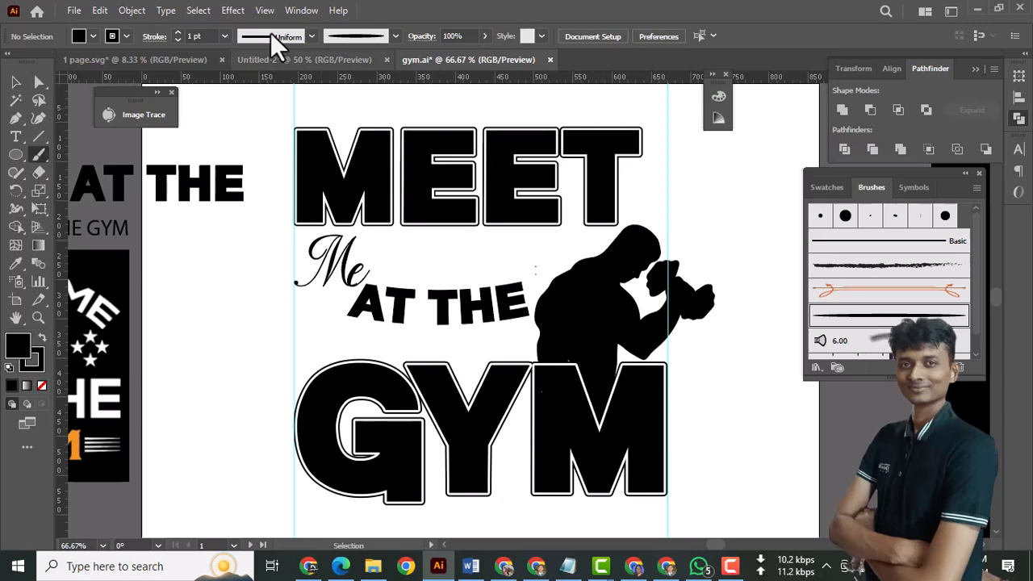
mouse_move(194, 267)
mouse_down()
mouse_move(203, 345)
mouse_move(222, 289)
mouse_move(234, 351)
mouse_up()
mouse_move(172, 248)
mouse_down()
mouse_move(160, 279)
mouse_move(150, 390)
mouse_up()
drag(186, 351, 164, 389)
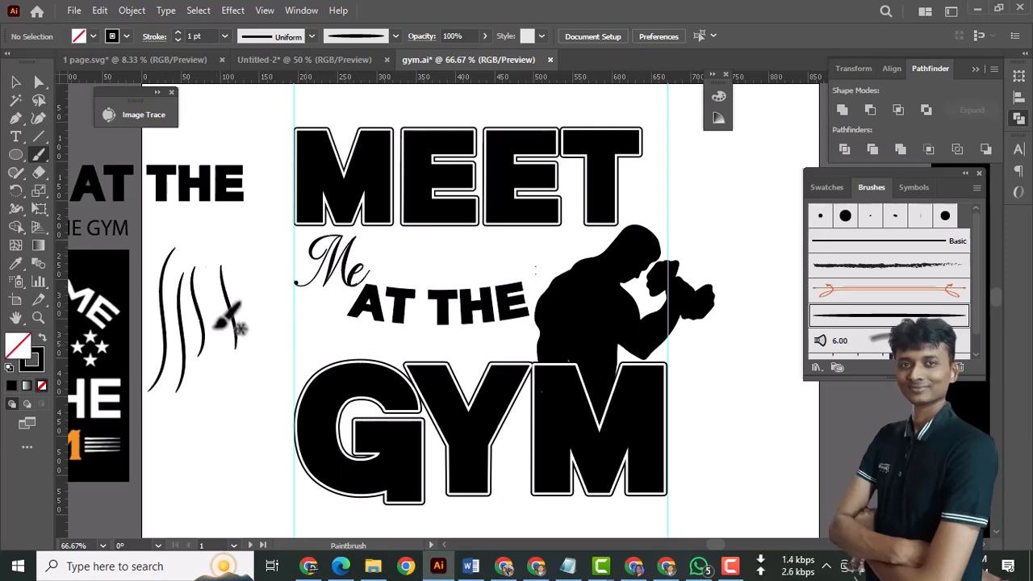
drag(205, 258, 203, 375)
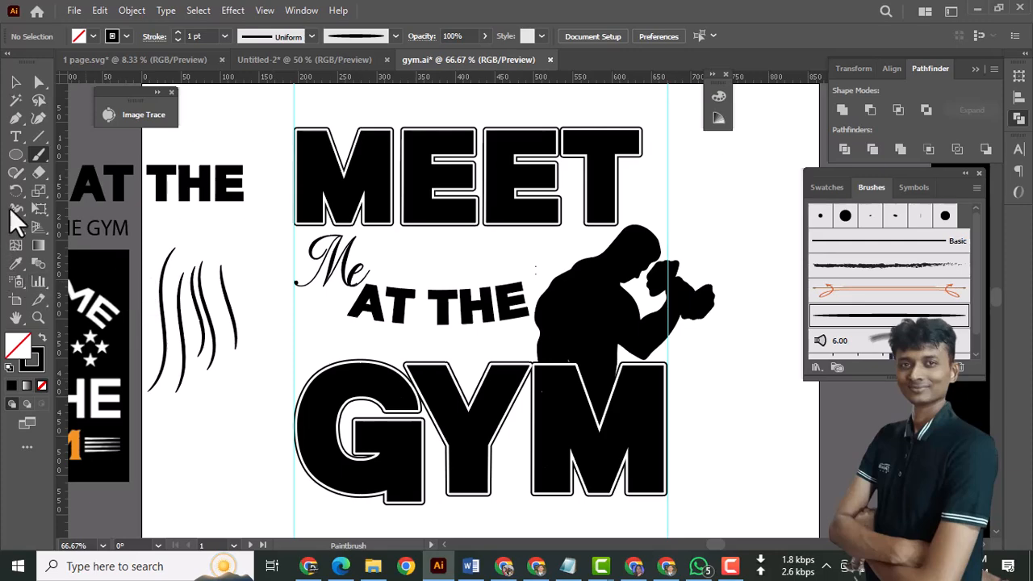
Step: Set the Paintbrush tool's fidelity to the smoothest level
double_click(38, 155)
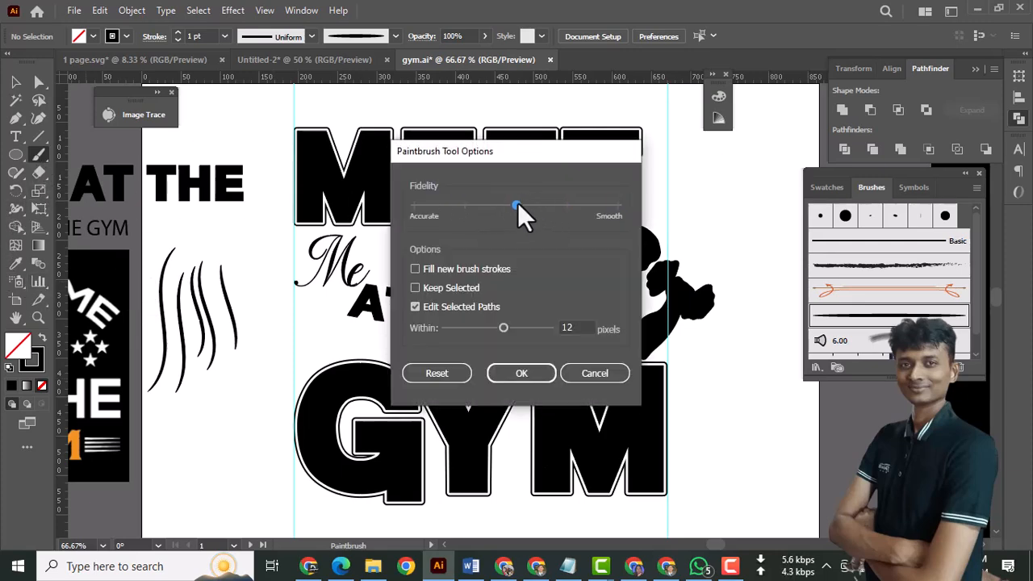
drag(534, 207, 651, 218)
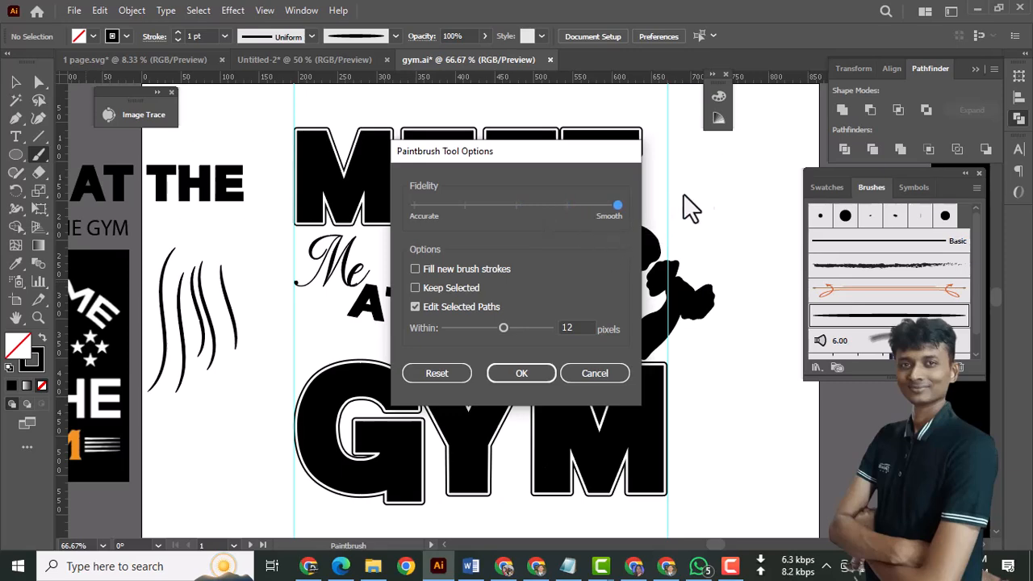
click(520, 377)
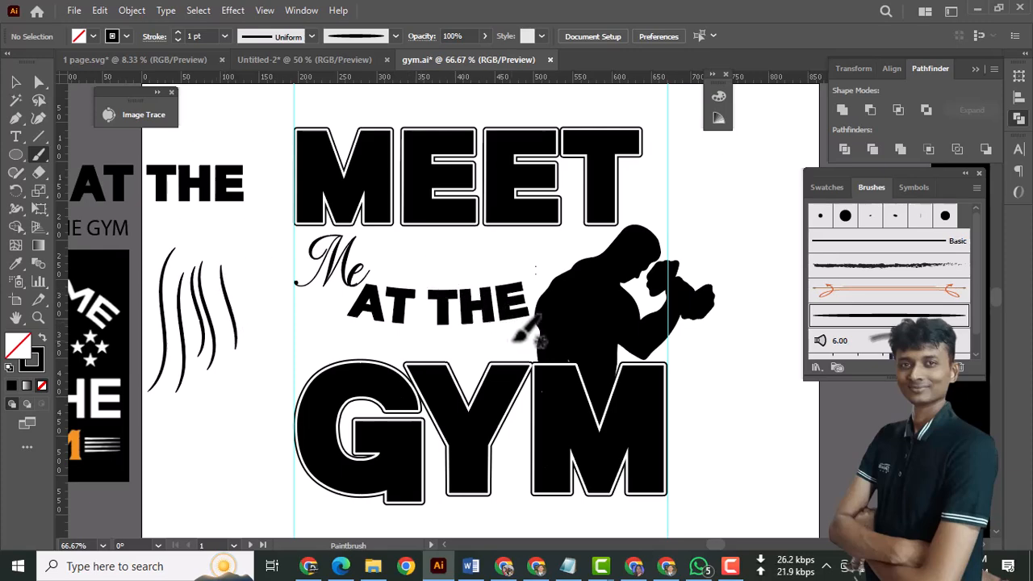
Step: Paint two long wavy tapered strokes, one under the other, between AT THE and GYM
drag(414, 331, 376, 327)
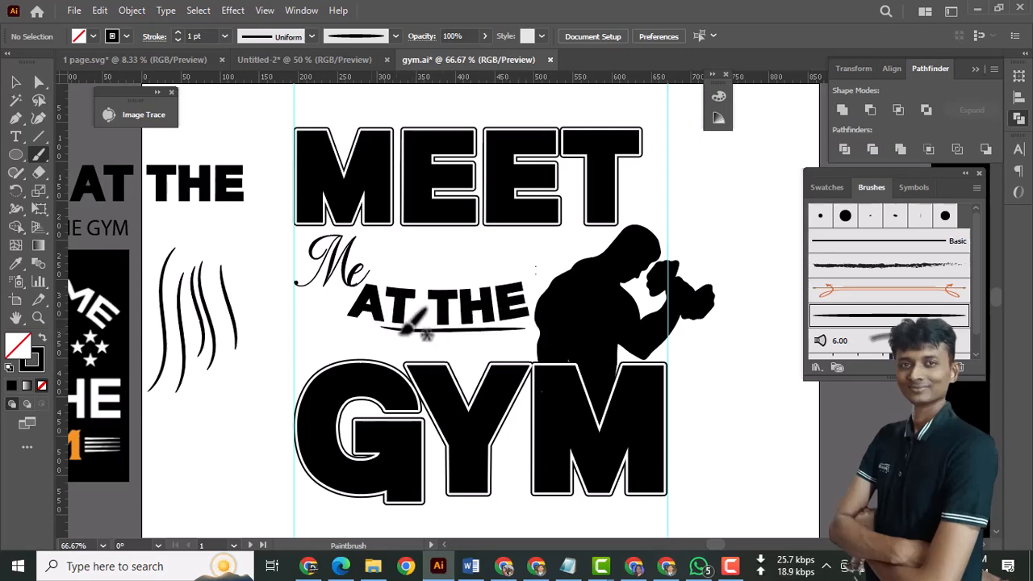
key(ctrl+z)
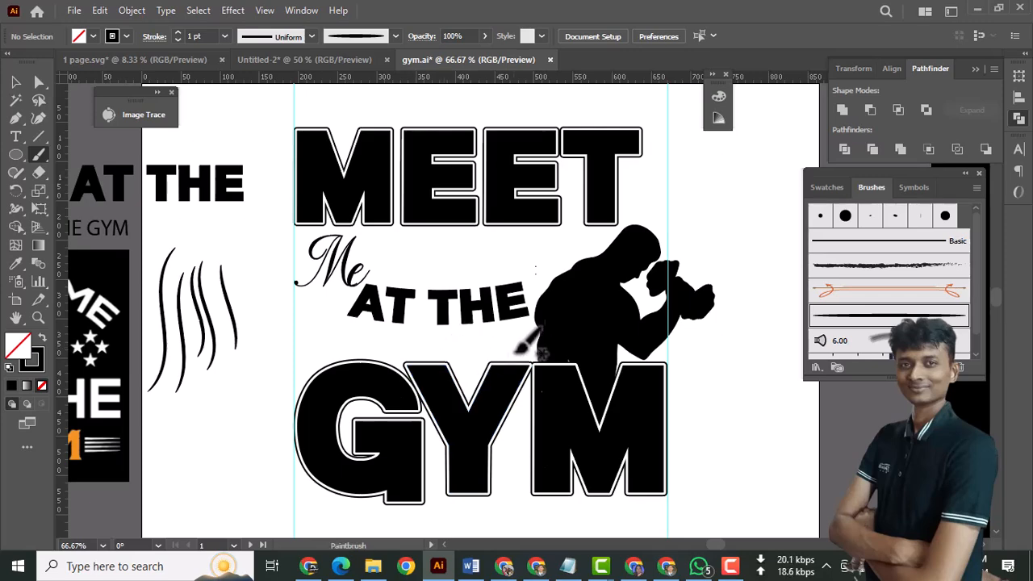
mouse_move(522, 331)
mouse_down()
mouse_move(355, 332)
mouse_move(486, 332)
mouse_move(421, 342)
mouse_move(340, 326)
mouse_up()
key(ctrl+z)
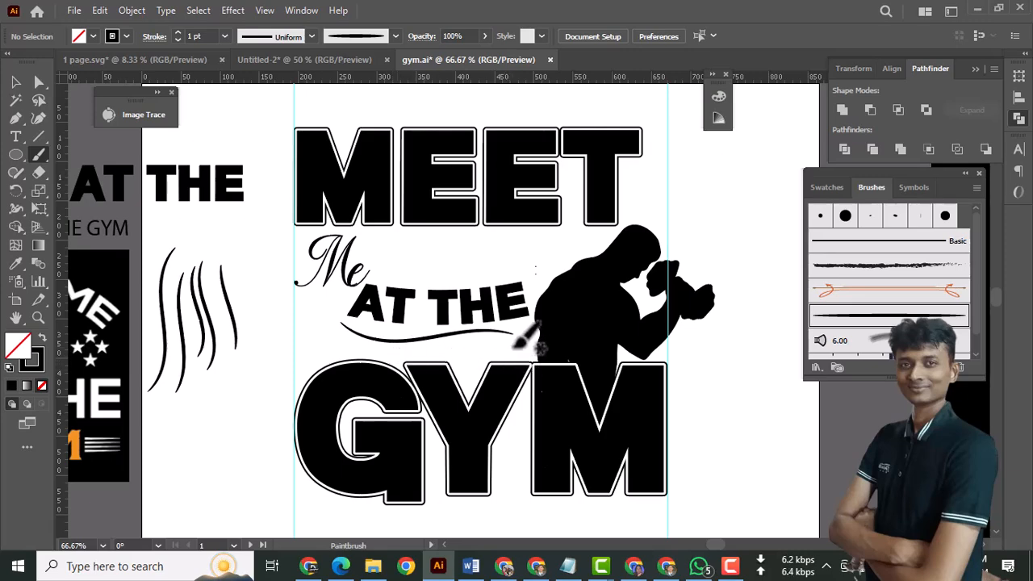
mouse_move(510, 344)
mouse_down()
mouse_move(403, 354)
mouse_move(360, 353)
mouse_up()
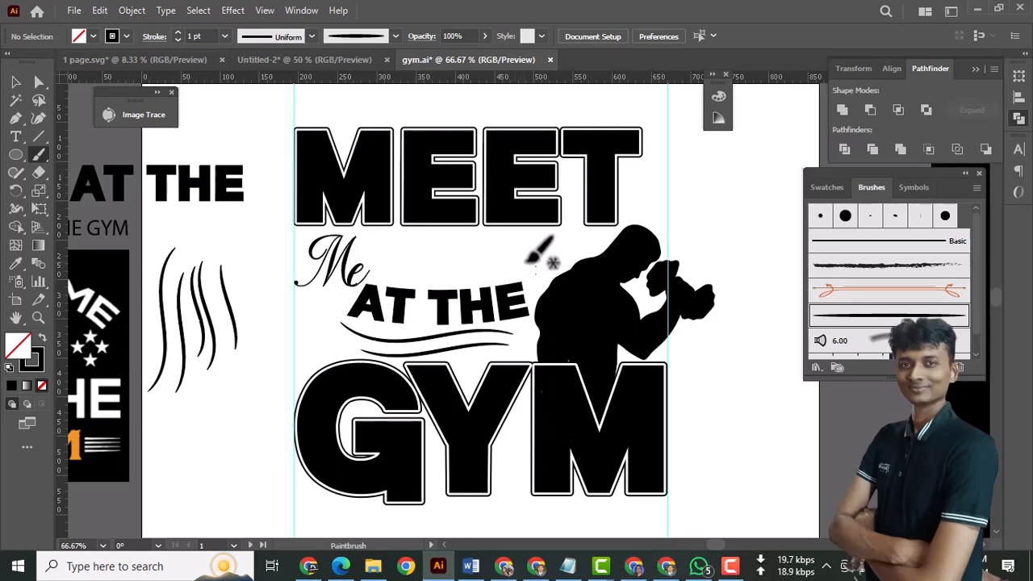
Step: Paint two wavy tapered strokes above AT THE, between the script Me and the silhouette
mouse_move(544, 265)
mouse_down()
mouse_move(524, 251)
mouse_move(392, 260)
mouse_up()
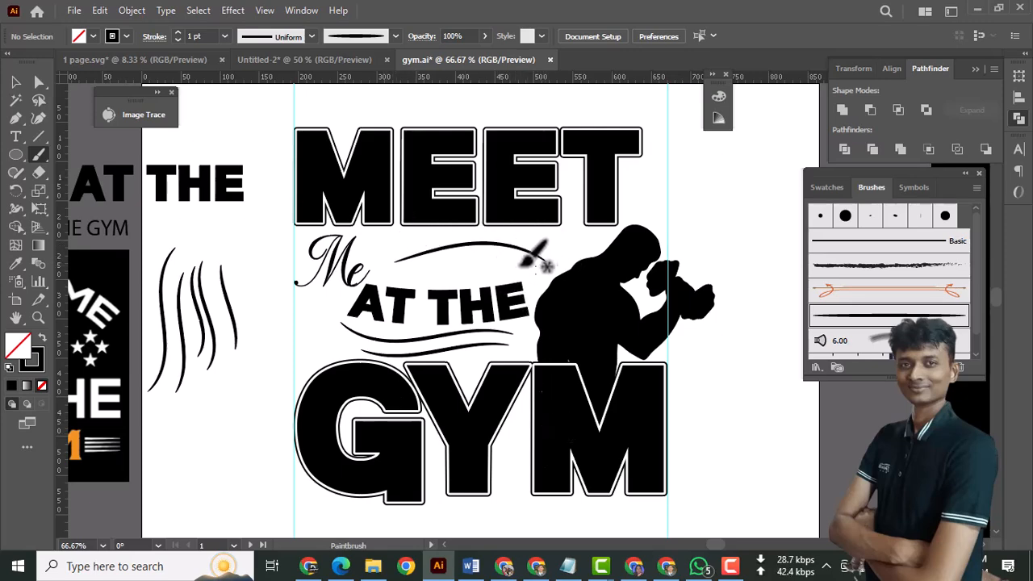
key(ctrl+z)
mouse_move(541, 256)
mouse_down()
mouse_move(477, 242)
mouse_move(370, 266)
mouse_up()
key(ctrl+z)
drag(539, 260, 392, 247)
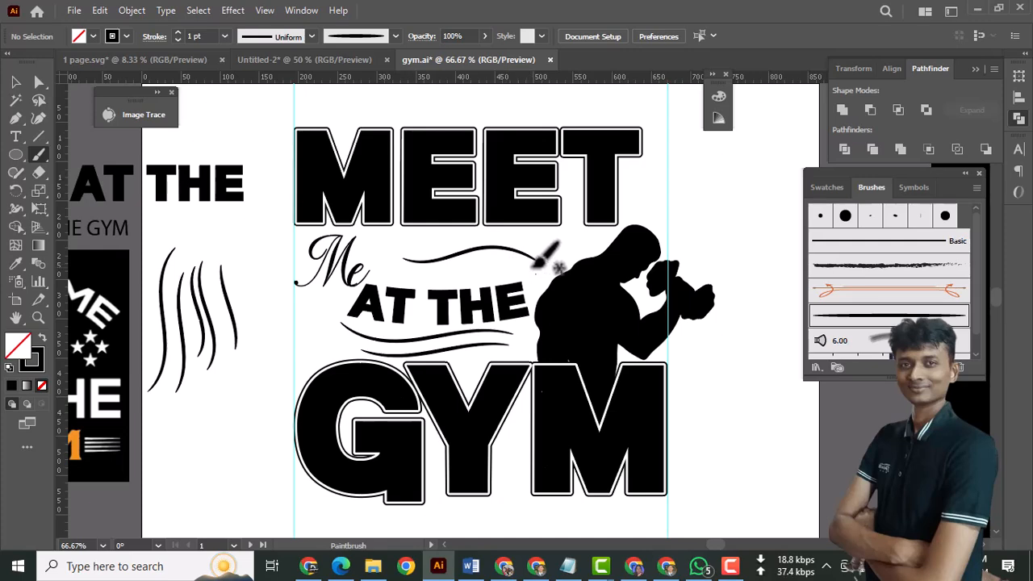
drag(537, 269, 394, 262)
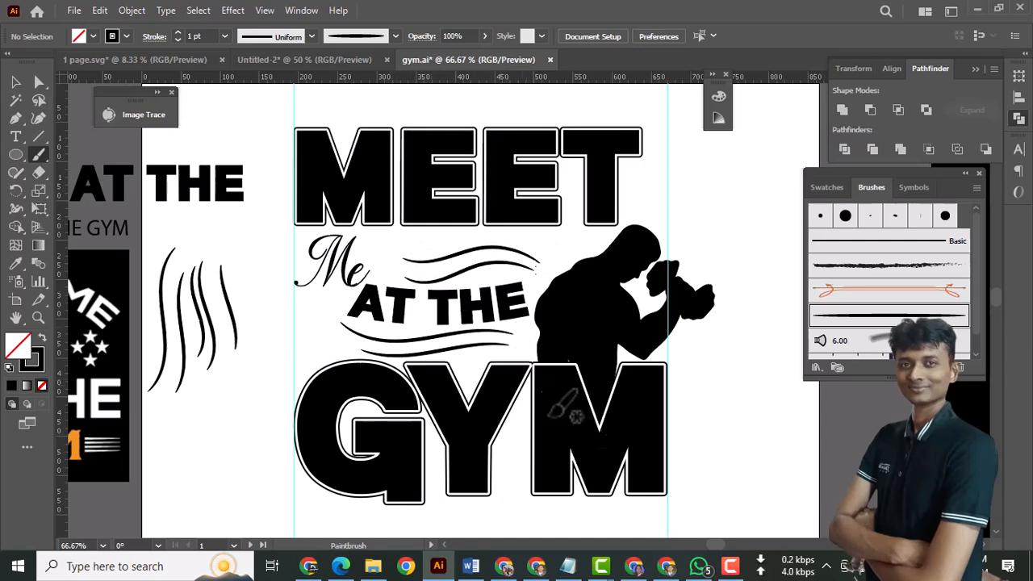
Step: Try a triangular width profile for short strokes beside the T of MEET, then delete those strokes
scroll(601, 444, down, 3)
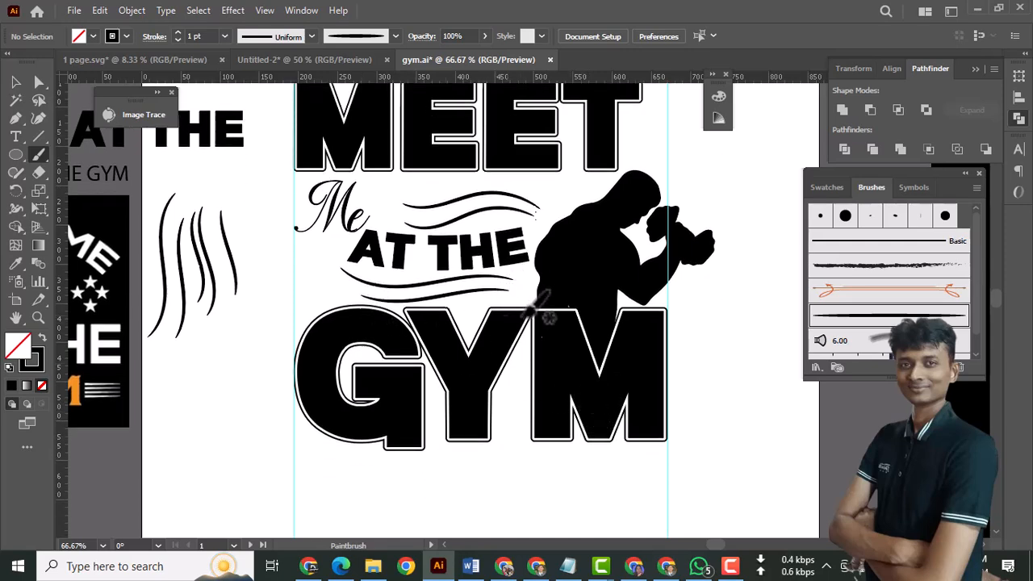
scroll(538, 319, down, 5)
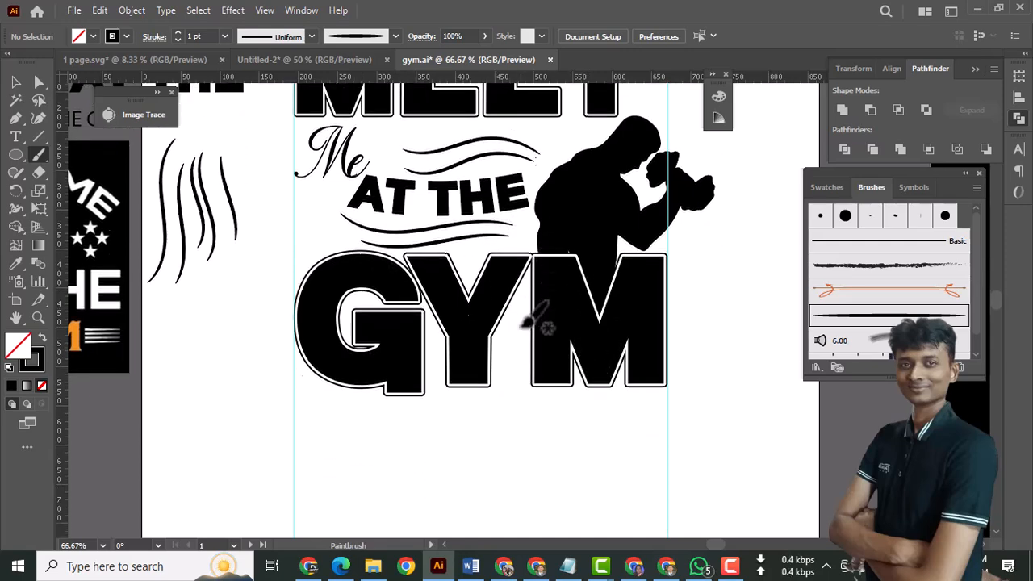
scroll(534, 324, up, 10)
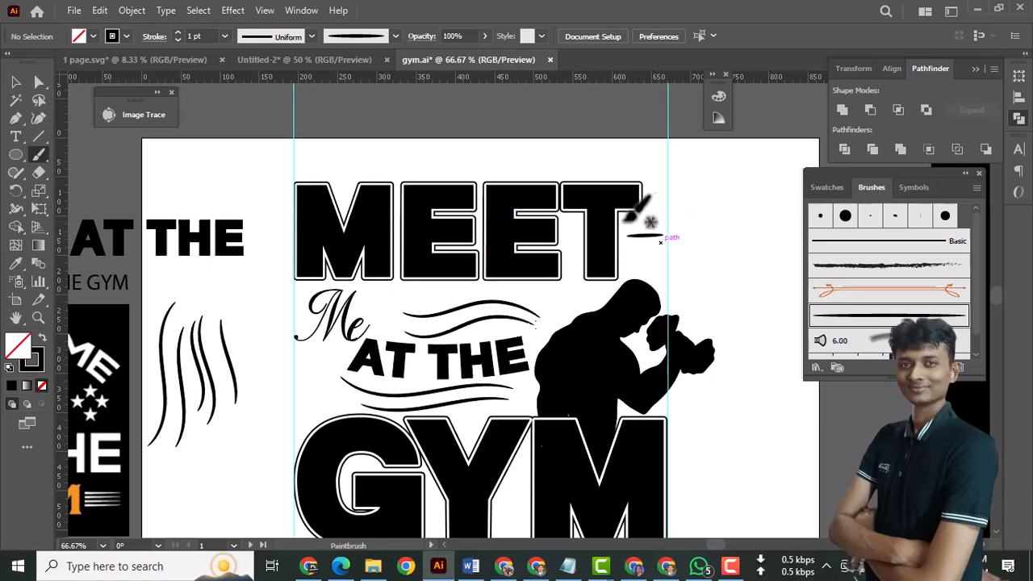
key(v)
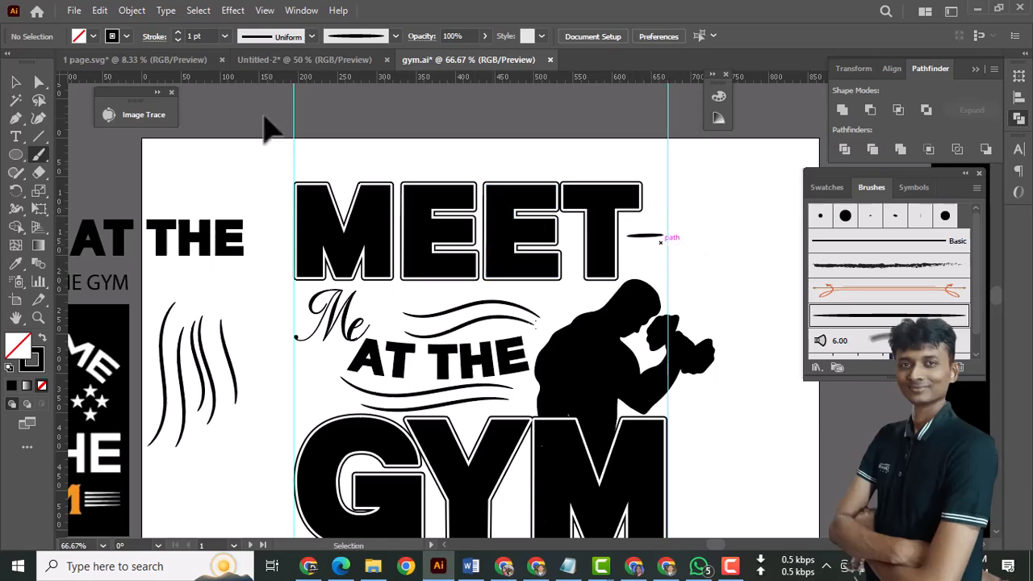
click(263, 35)
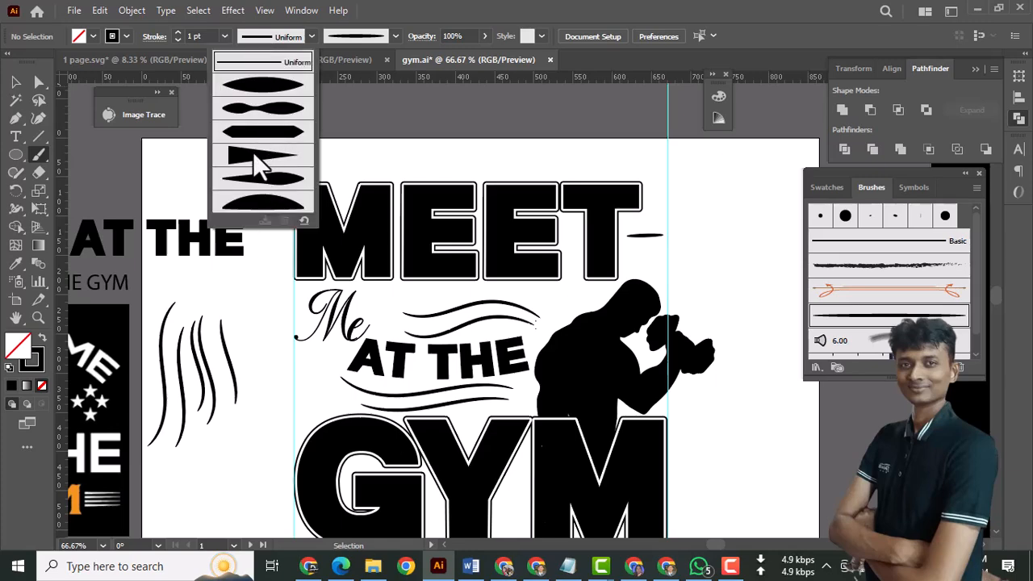
click(260, 157)
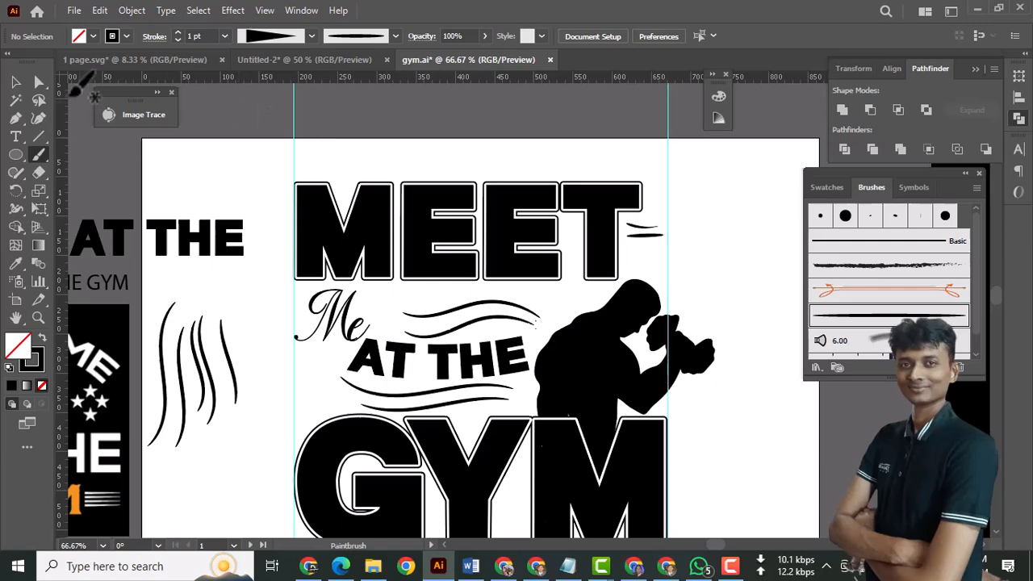
click(15, 82)
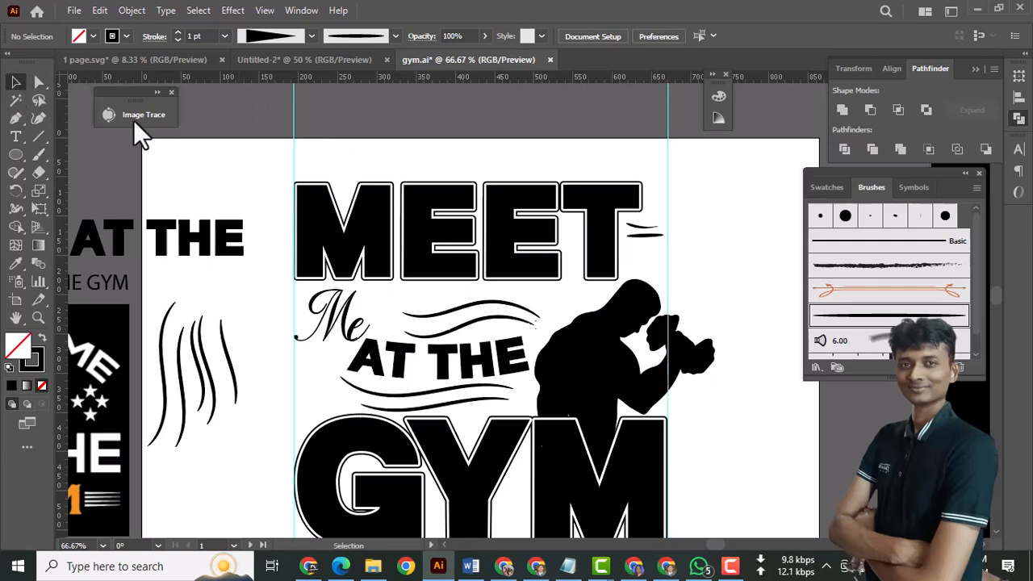
click(650, 227)
key(Delete)
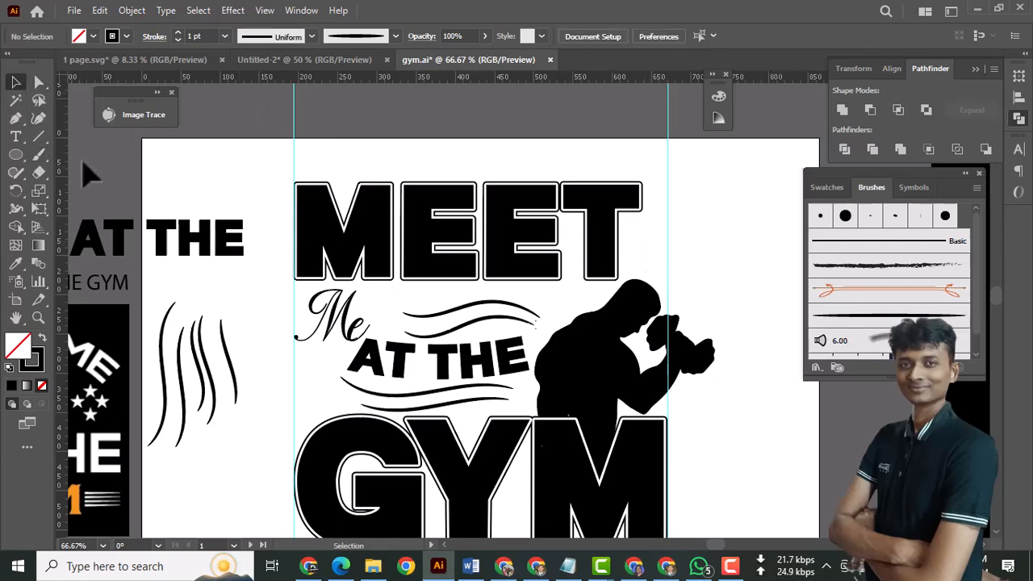
Step: Paint a short wavy stroke beside the T of MEET and a shorter 0.75 pt stroke beneath it
click(38, 154)
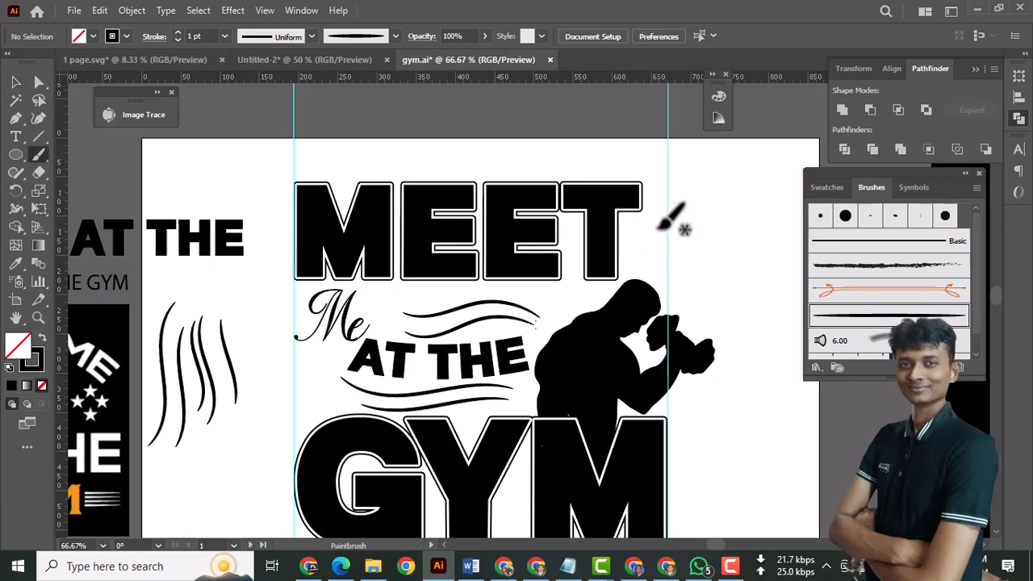
drag(630, 230, 657, 233)
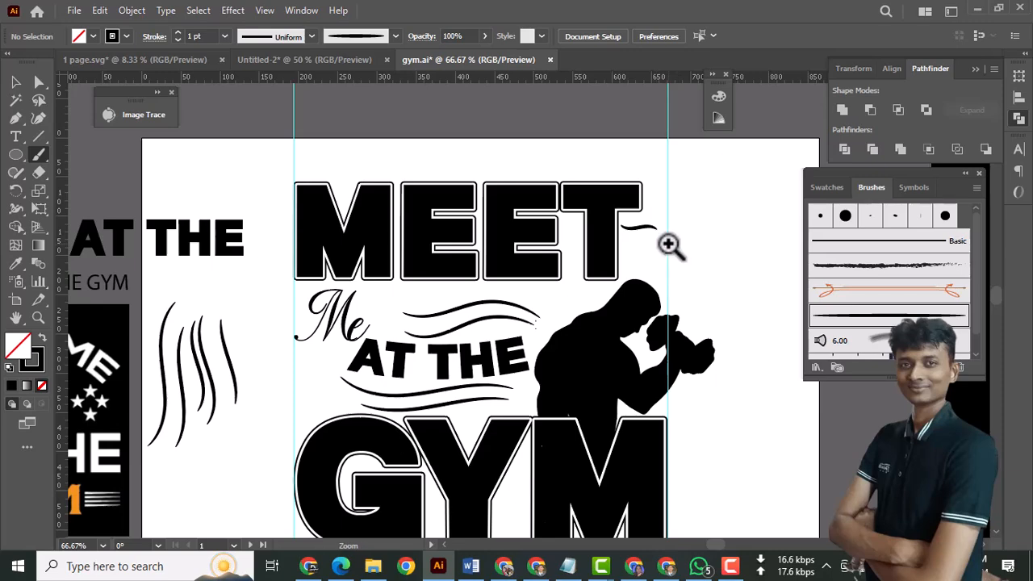
ctrl+click(671, 242)
ctrl+click(549, 319)
ctrl+click(534, 295)
drag(375, 325, 303, 321)
key(ctrl+z)
drag(381, 336, 299, 324)
key(ctrl+z)
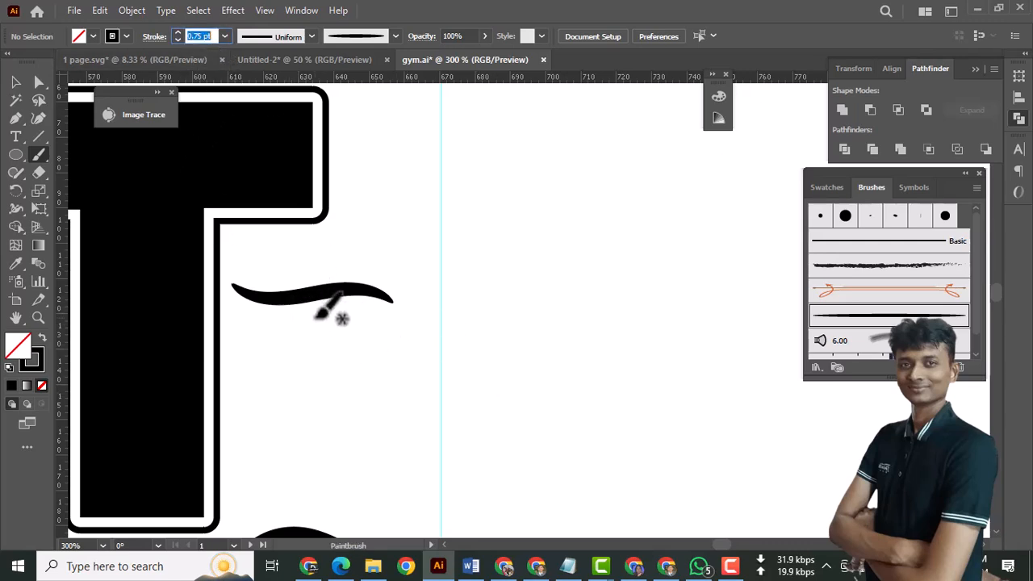
mouse_move(393, 325)
mouse_down()
mouse_move(349, 315)
mouse_move(284, 321)
mouse_up()
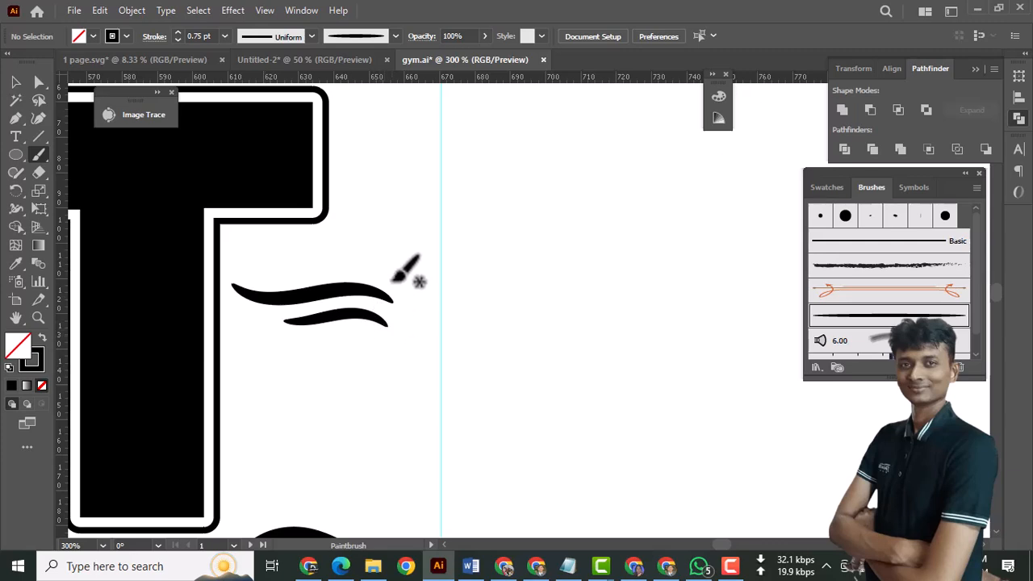
Step: Paint a third short wavy 0.75 pt stroke above the other two beside the T of MEET
drag(388, 270, 311, 269)
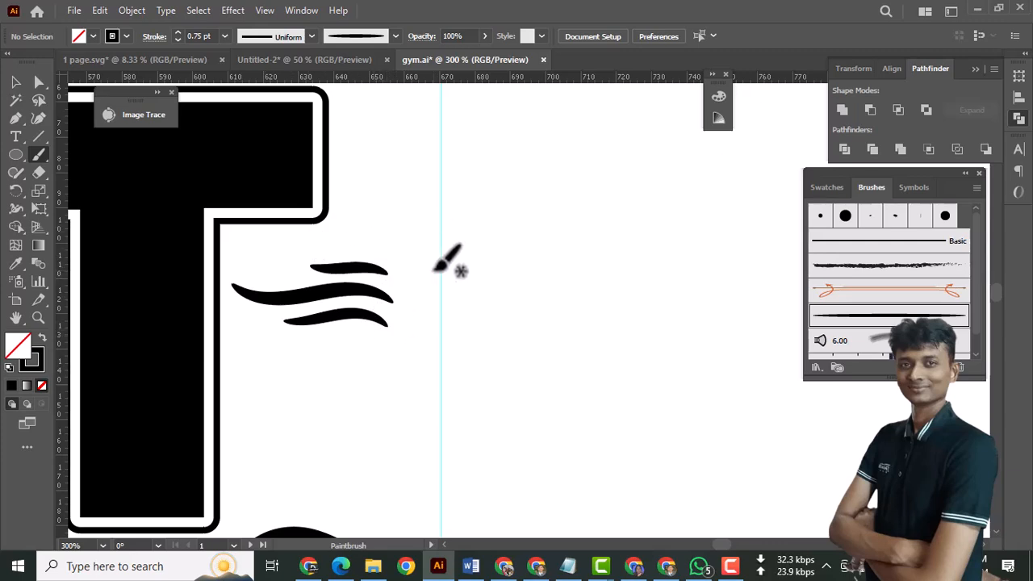
key(ctrl+z)
drag(369, 243, 304, 247)
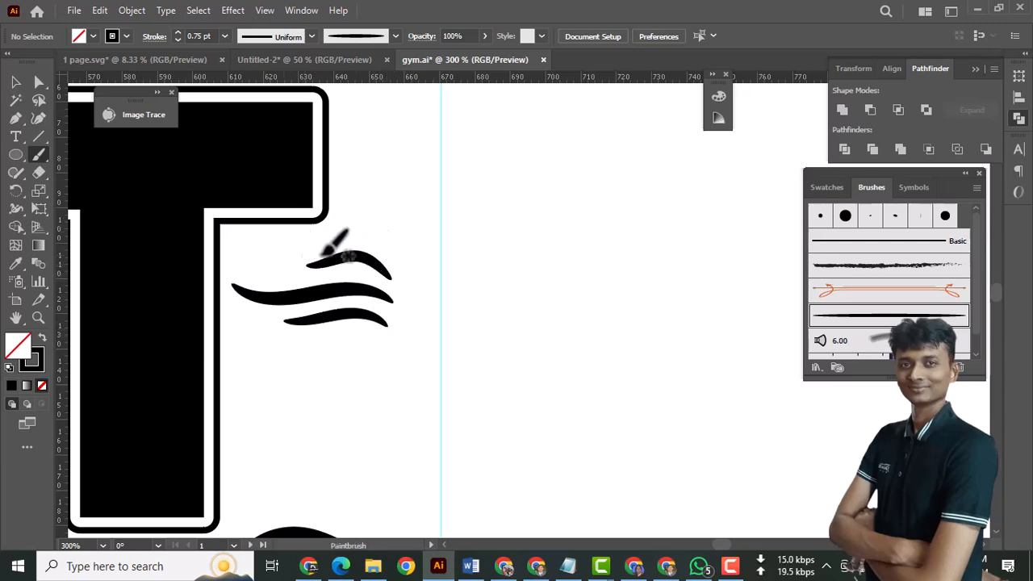
key(ctrl+z)
mouse_move(391, 277)
mouse_down()
mouse_move(361, 269)
mouse_move(288, 261)
mouse_up()
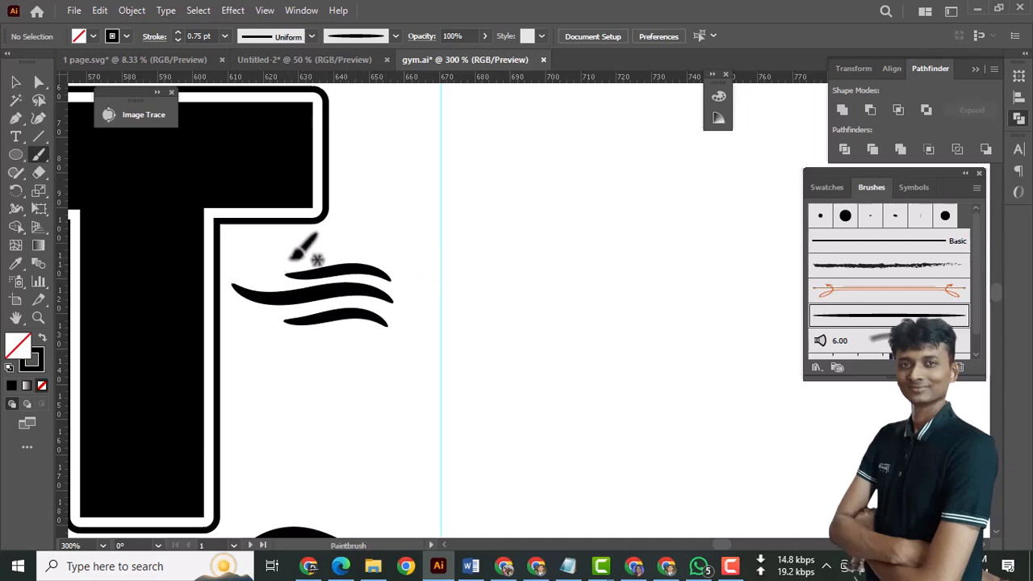
key(ctrl+z)
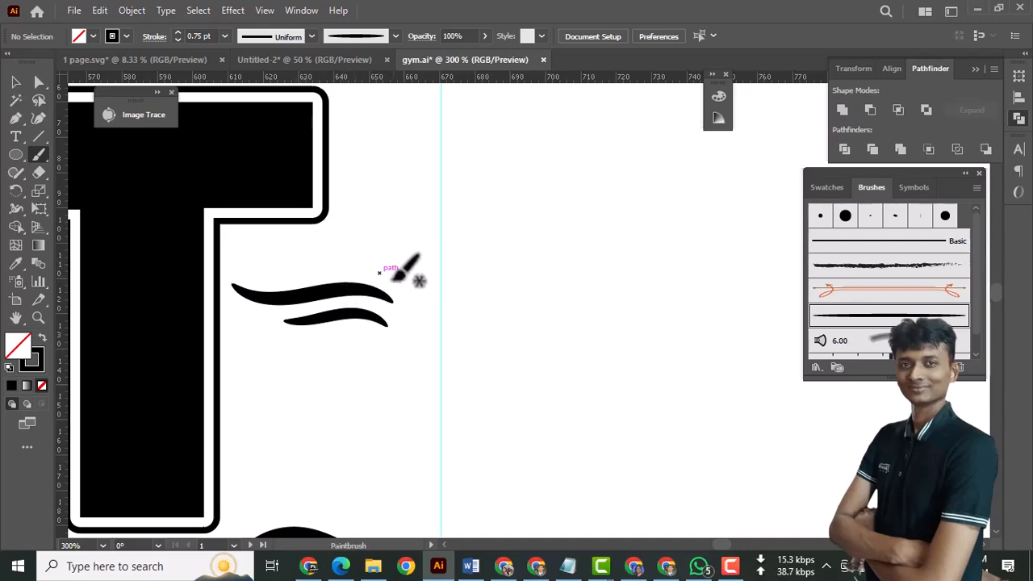
drag(332, 273, 297, 258)
key(ctrl+z)
drag(393, 275, 280, 261)
key(ctrl+z)
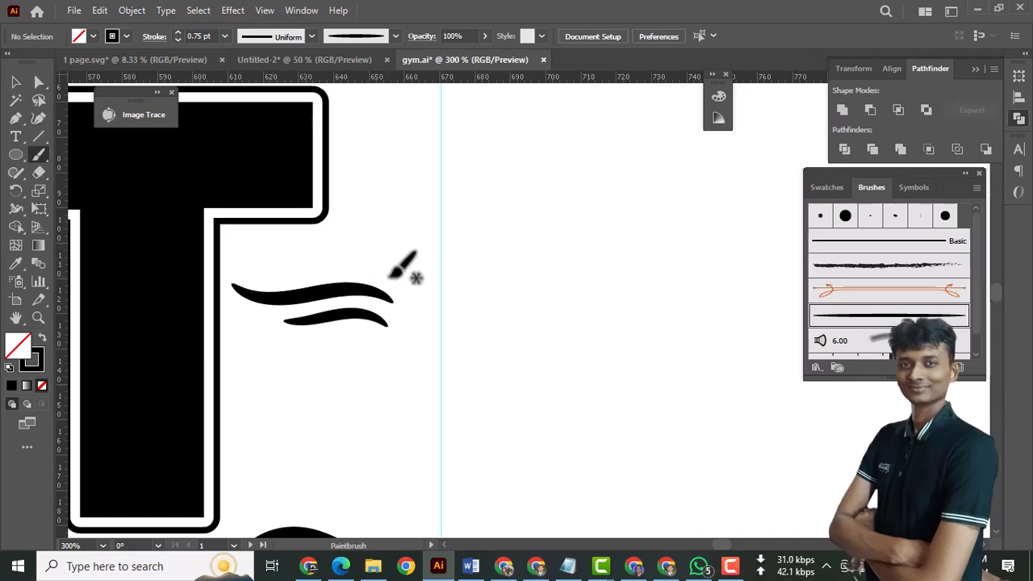
drag(350, 271, 292, 270)
key(ctrl+z)
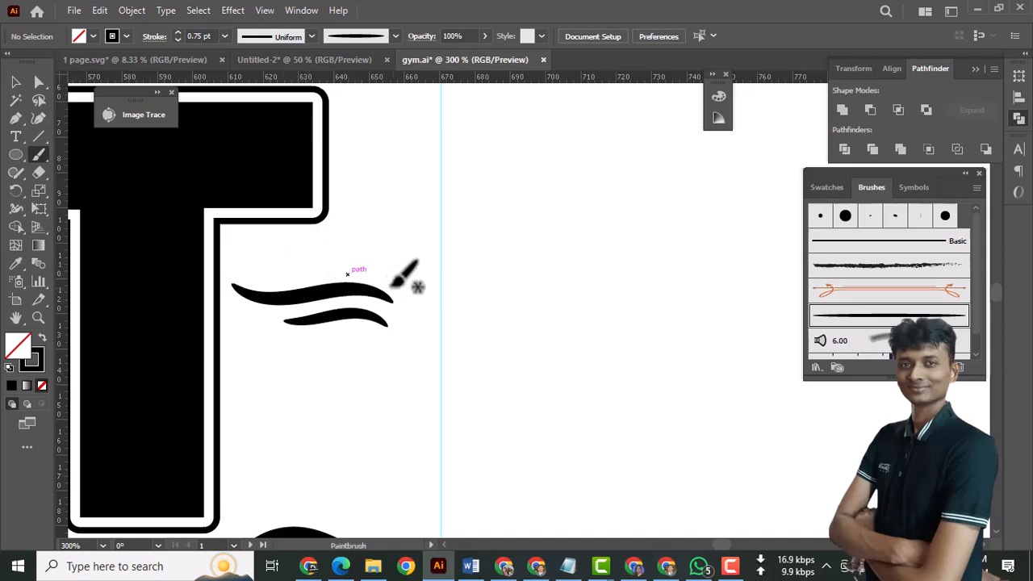
mouse_move(296, 260)
mouse_down()
mouse_move(352, 271)
mouse_move(300, 266)
mouse_up()
key(ctrl+z)
key(ctrl+z)
mouse_move(364, 273)
mouse_down()
mouse_move(327, 277)
mouse_move(378, 276)
mouse_move(277, 262)
mouse_up()
key(ctrl+z)
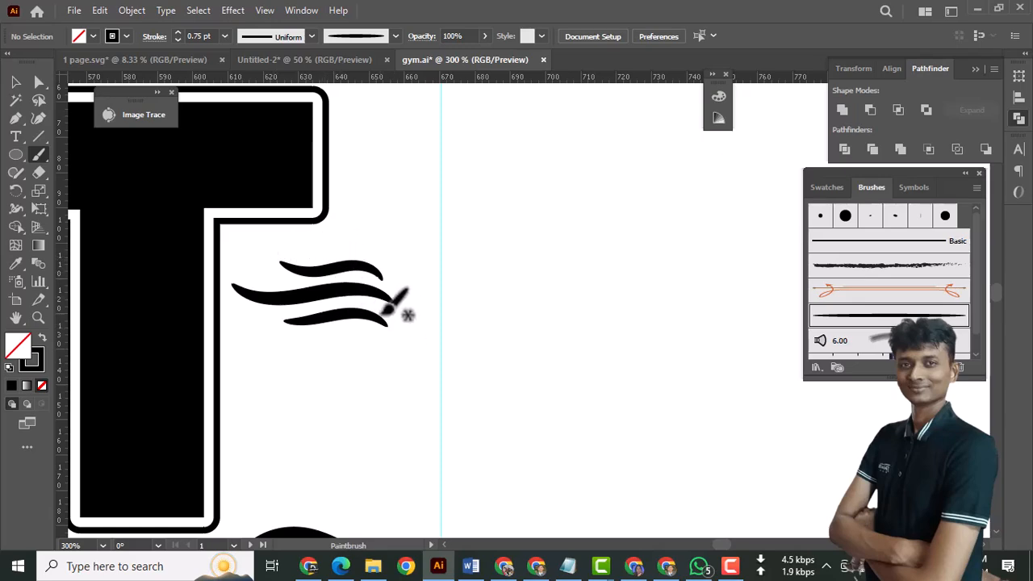
Step: Paint a long wavy tapered brush stroke beneath GYM, running from under the G to under the M
scroll(401, 305, down, 5)
drag(519, 398, 576, 262)
drag(452, 376, 502, 298)
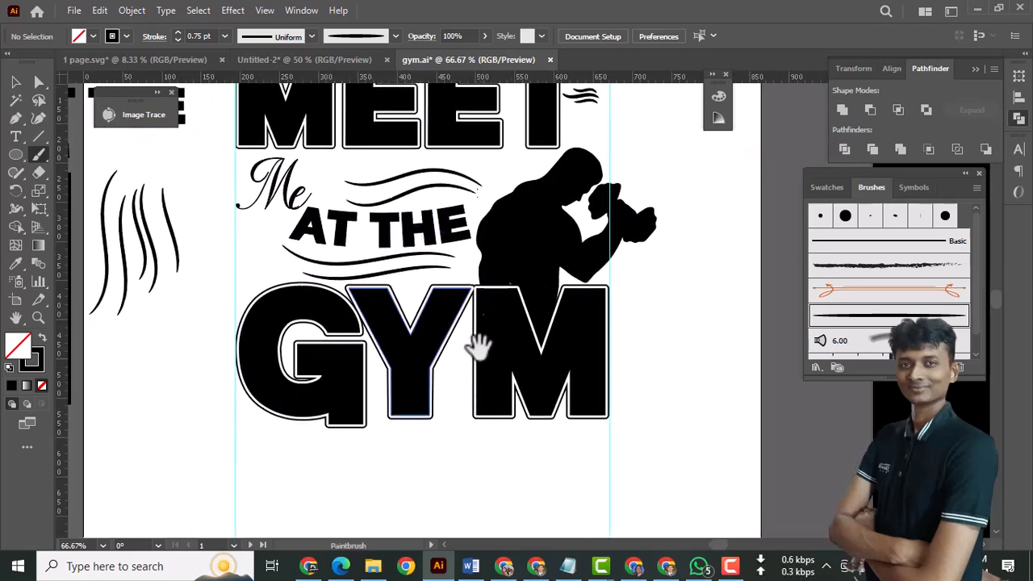
scroll(482, 361, down, 3)
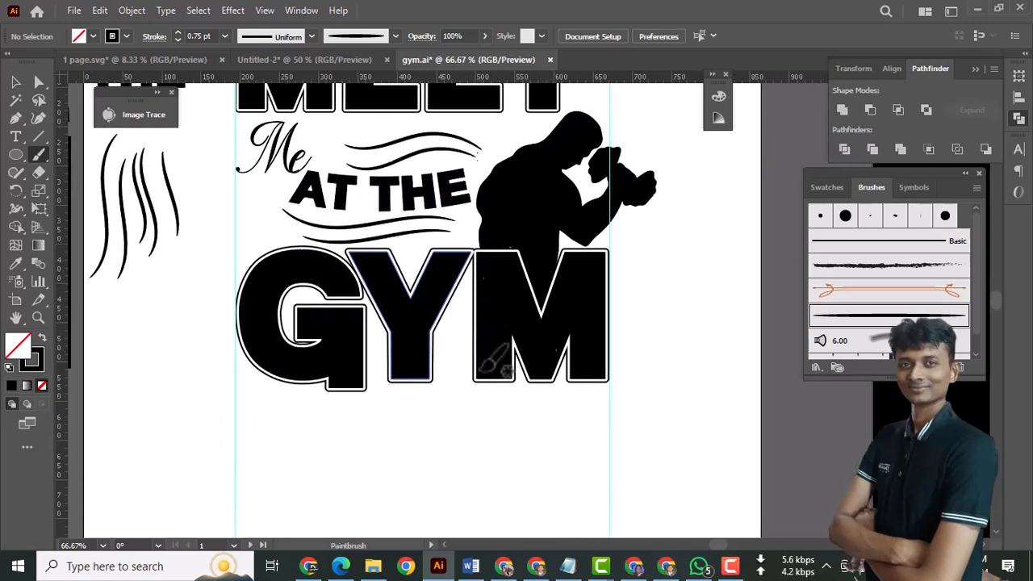
drag(484, 373, 459, 400)
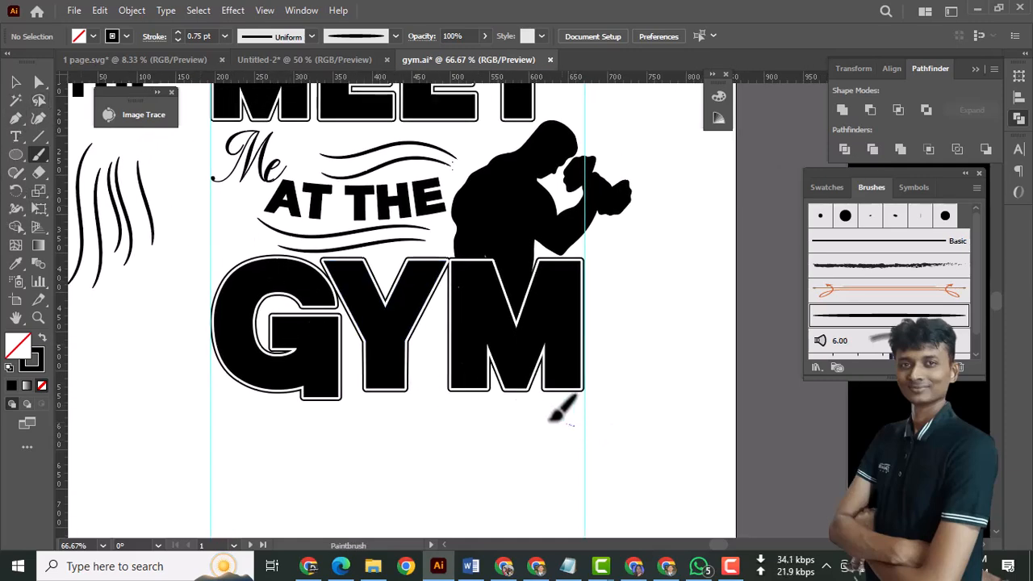
mouse_move(428, 428)
mouse_down()
mouse_move(340, 436)
mouse_move(261, 408)
mouse_up()
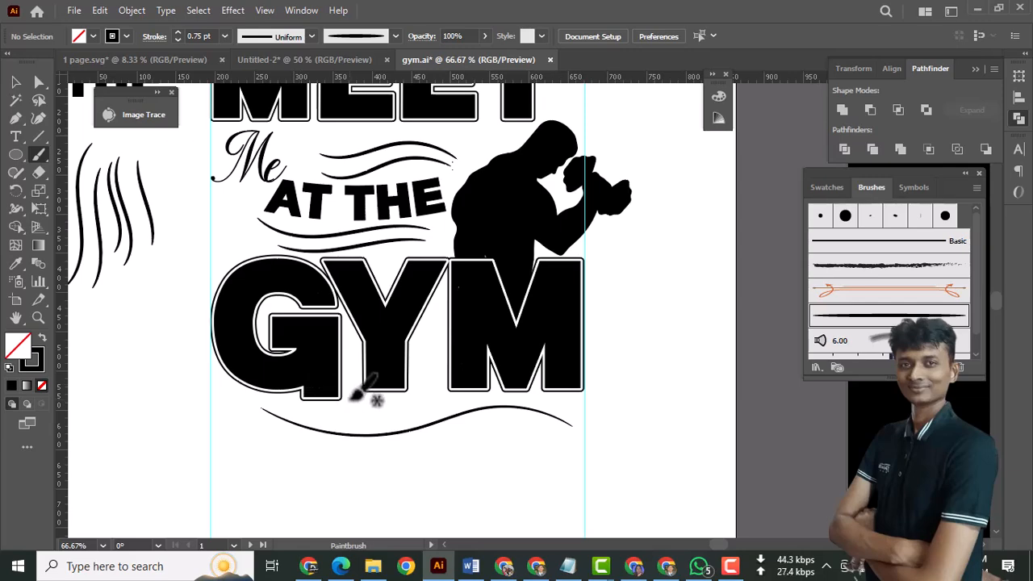
Step: Try heavier weights on the wavy stroke beneath GYM, ending at 4 pt, then delete the stroke
click(9, 86)
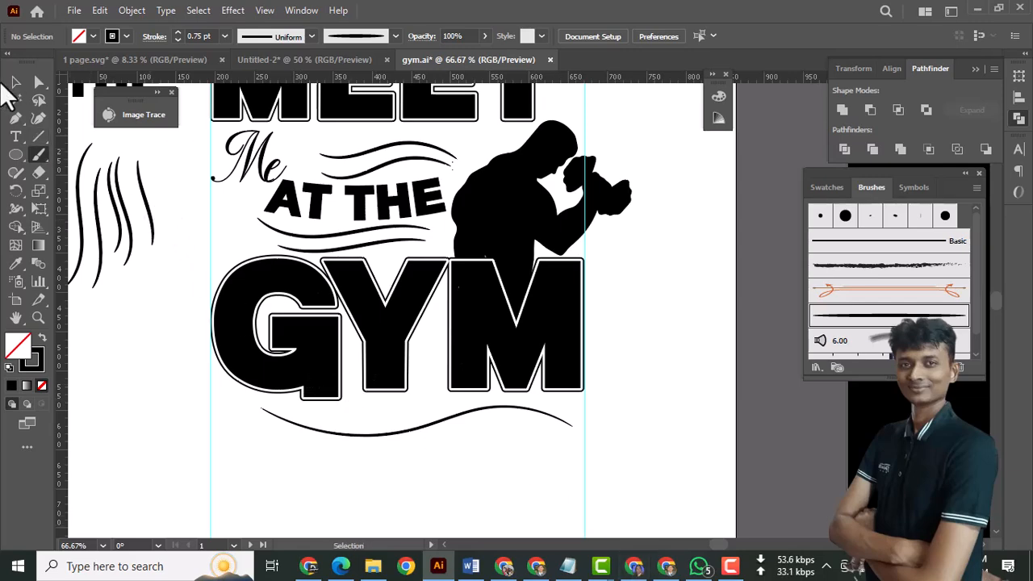
scroll(404, 413, up, 2)
scroll(410, 426, down, 1)
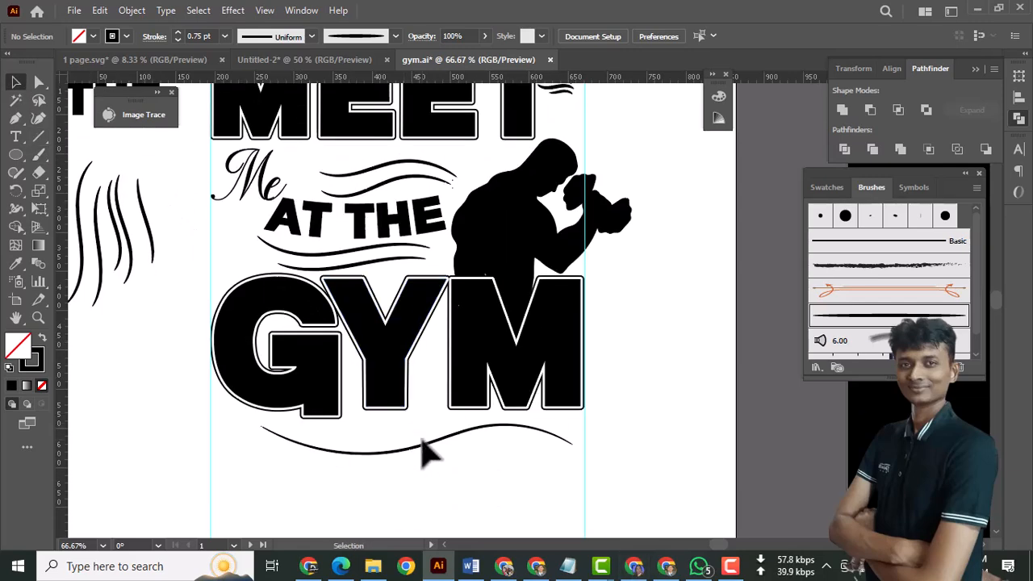
click(446, 447)
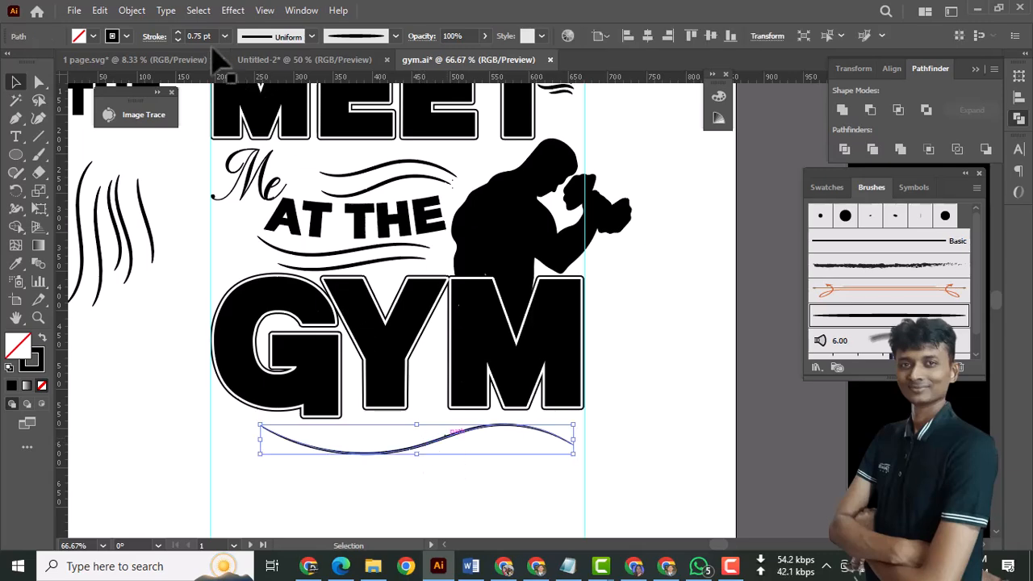
scroll(201, 36, up, 4)
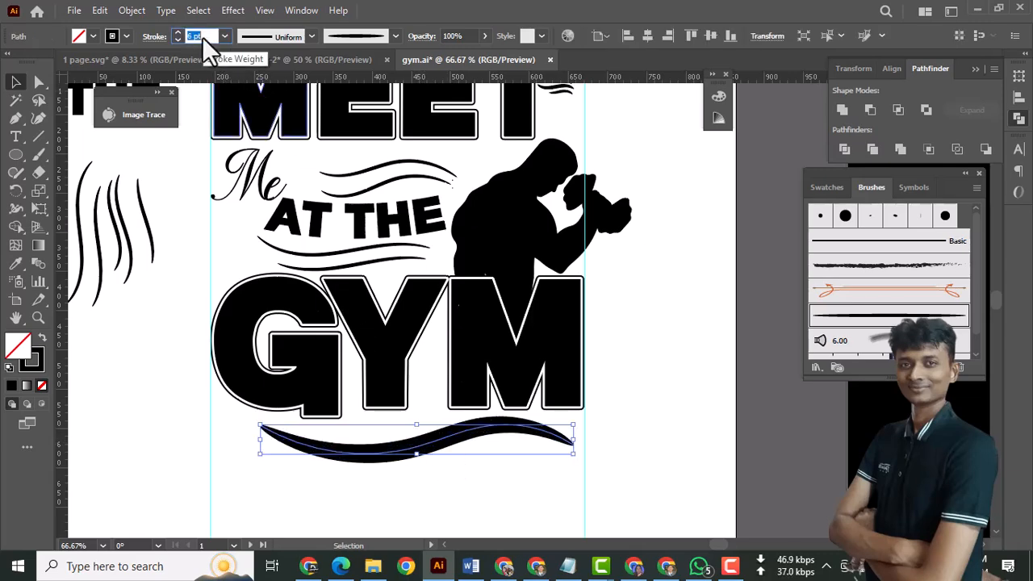
scroll(201, 37, up, 2)
scroll(201, 36, down, 3)
scroll(201, 36, up, 2)
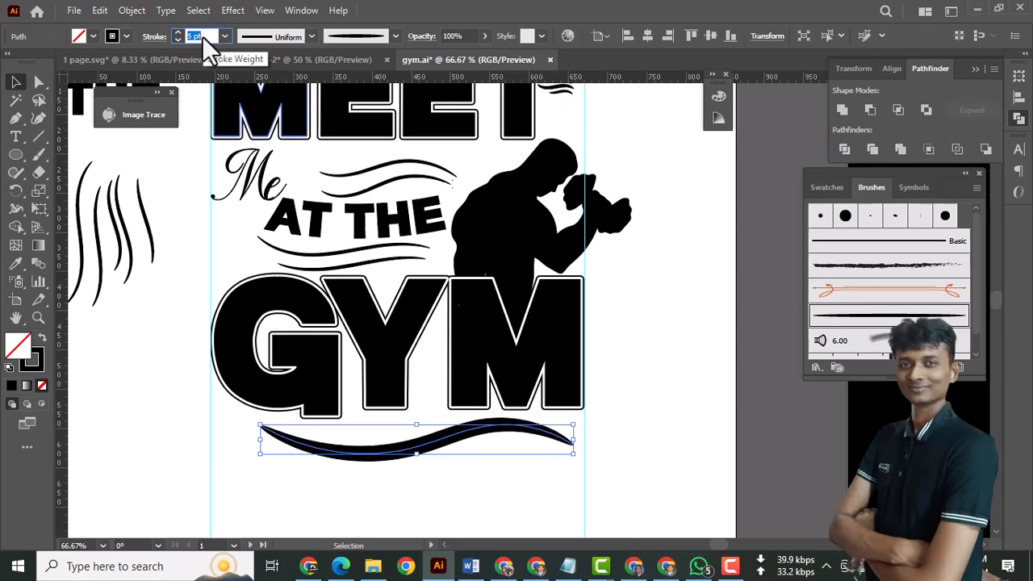
scroll(202, 37, down, 1)
click(403, 480)
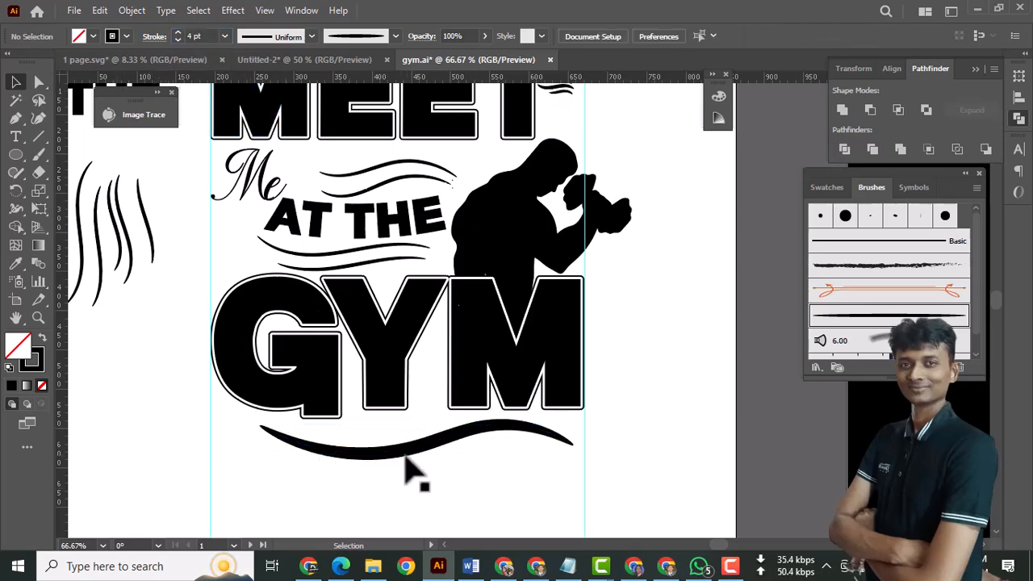
click(401, 449)
key(Delete)
Step: Draw a nearly horizontal 4 pt line with the Pen tool just beneath GYM, spanning the two vertical guides
click(16, 118)
scroll(276, 440, down, 2)
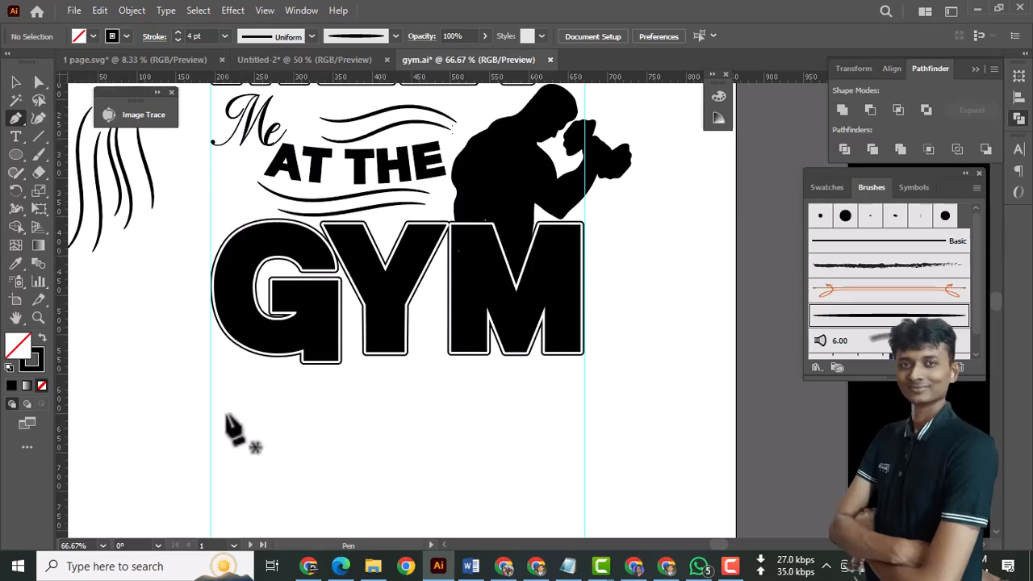
click(210, 374)
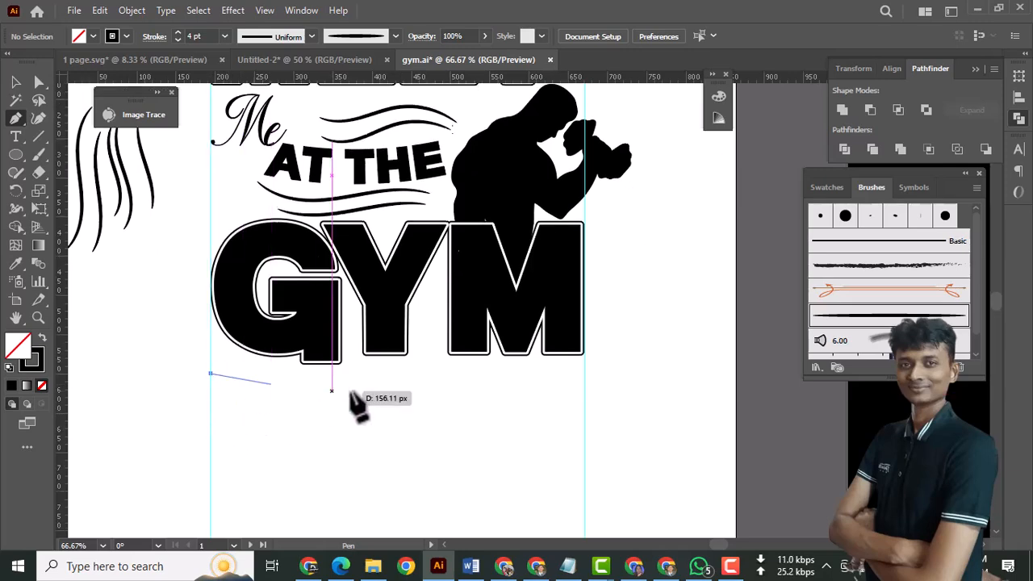
click(582, 371)
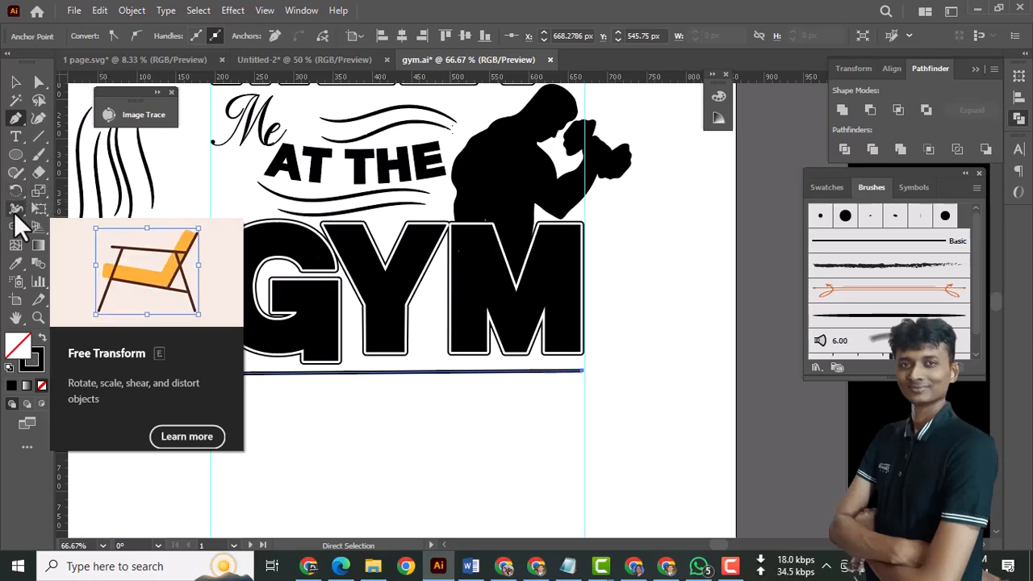
Step: Try widening the left end of the line beneath GYM to about 35 px with the Width tool, then undo it
drag(18, 213, 71, 205)
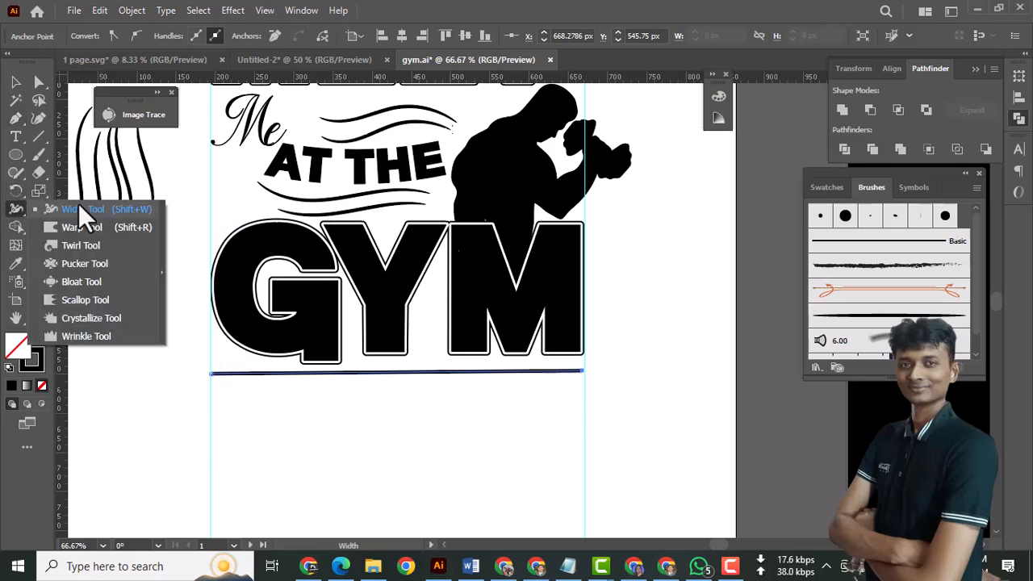
click(82, 211)
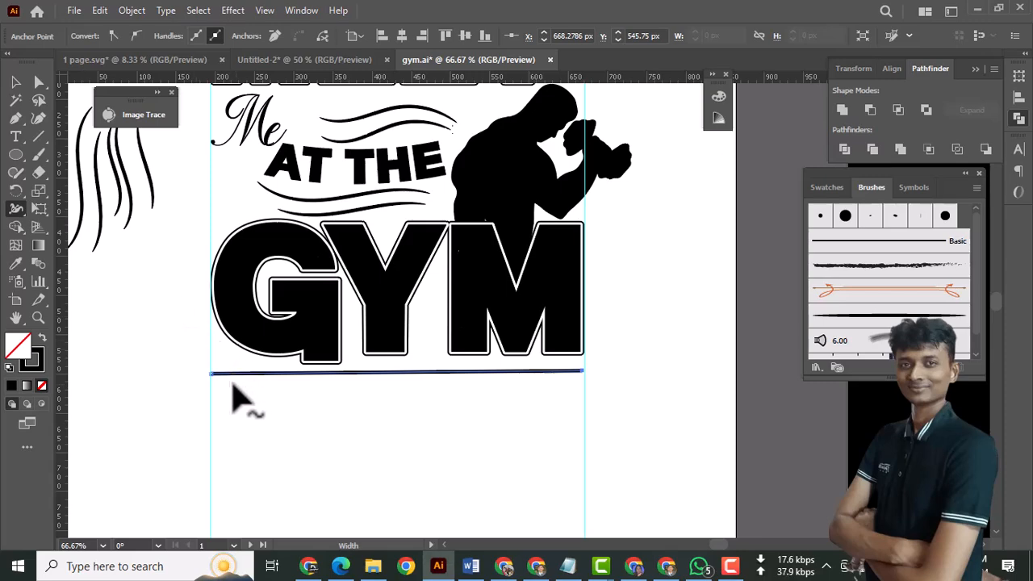
drag(211, 382, 213, 393)
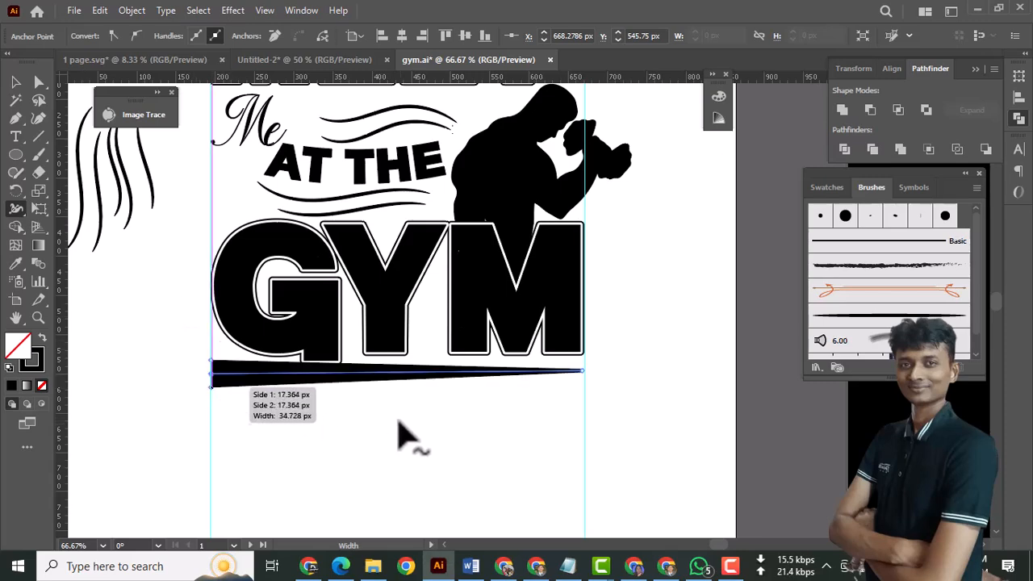
key(v)
key(ctrl+z)
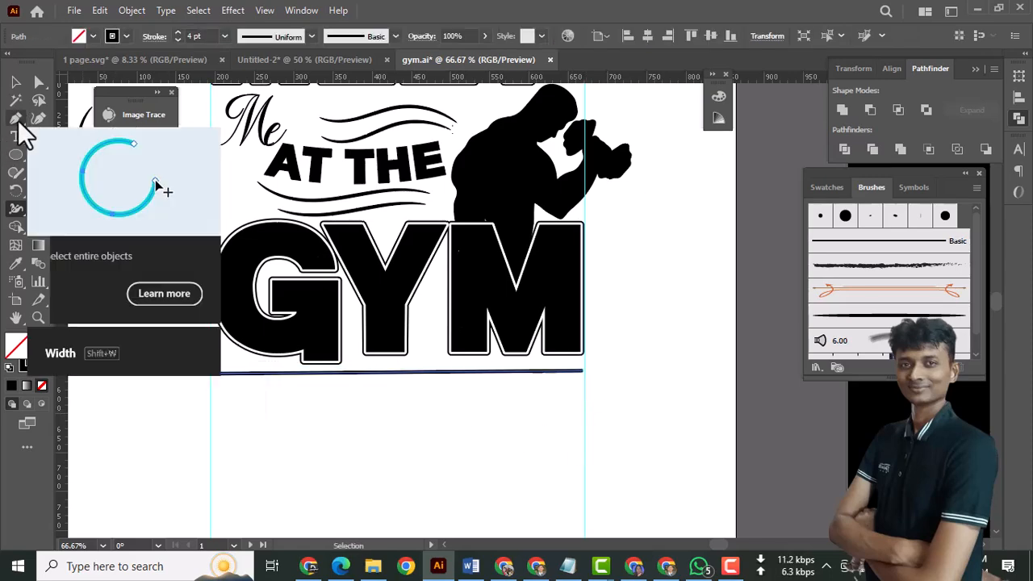
Step: Bend the line beneath GYM into a gentle S-curve with the Anchor Point tool, dipping under G and rising under M
click(16, 121)
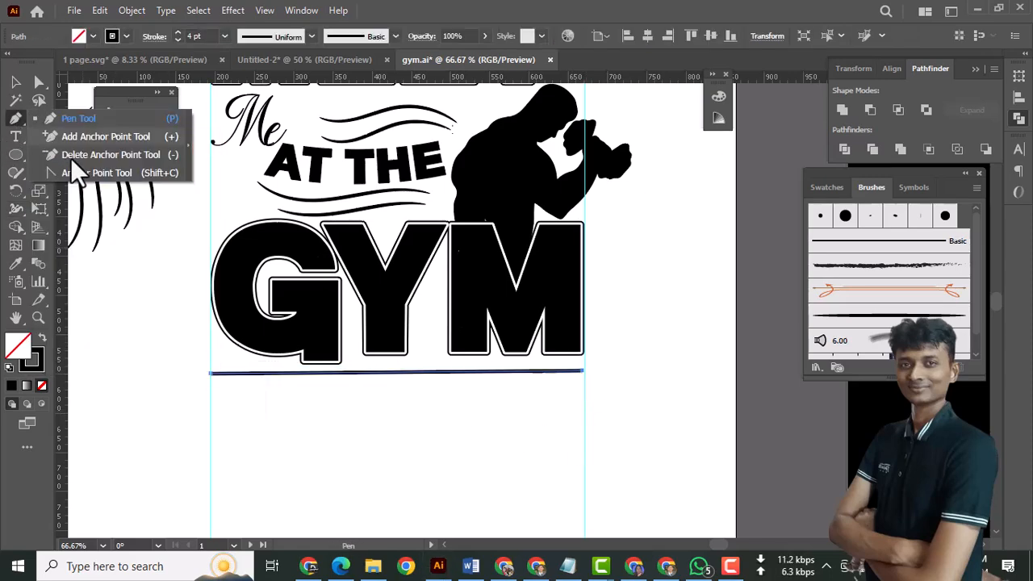
click(113, 174)
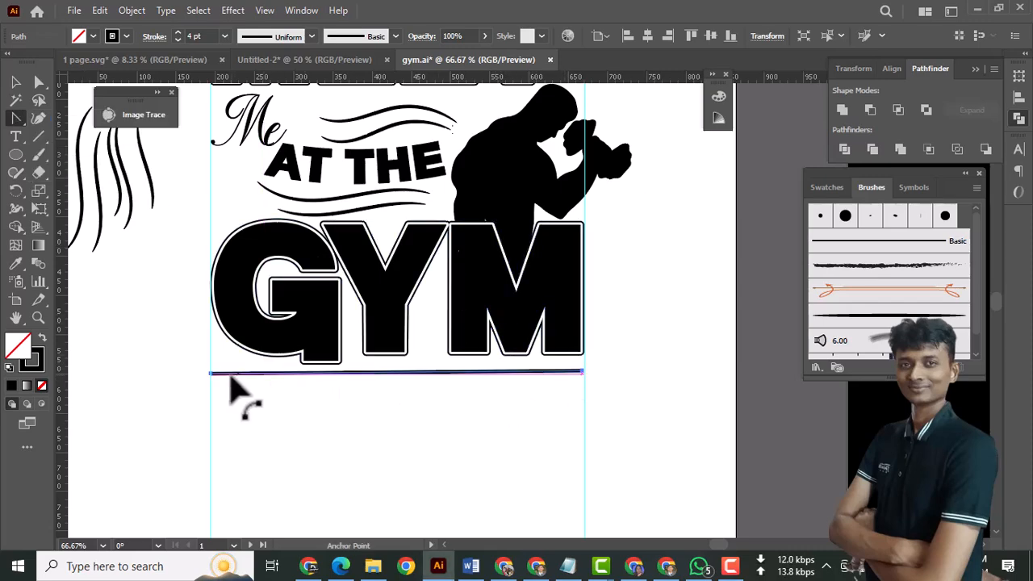
drag(264, 371, 272, 403)
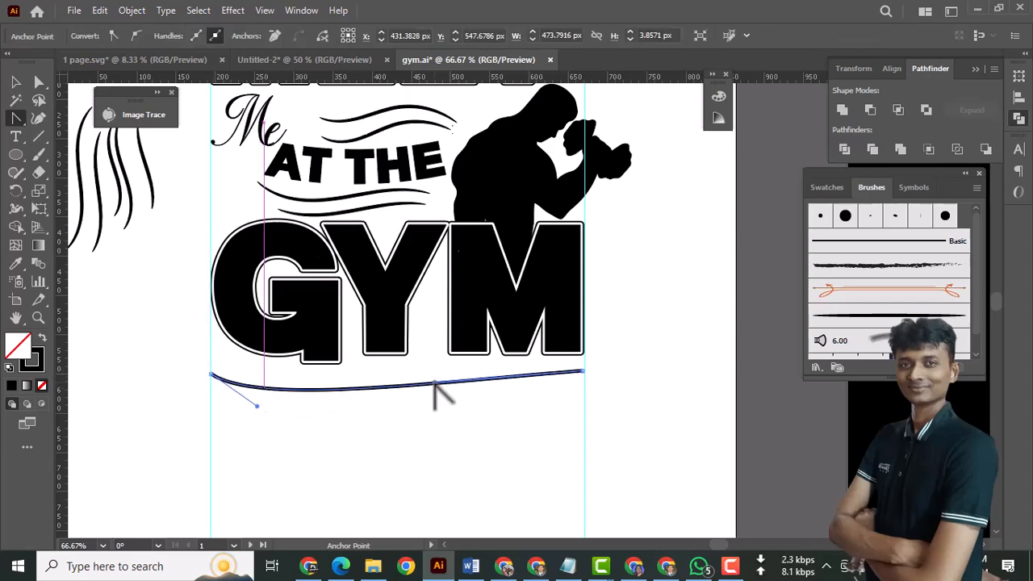
drag(468, 375, 472, 371)
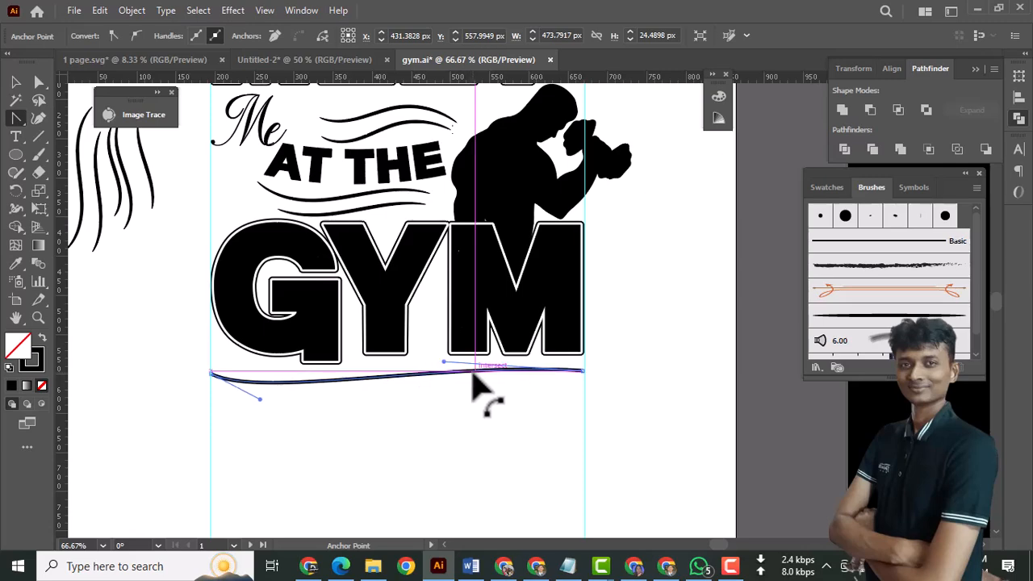
drag(260, 397, 292, 427)
drag(444, 362, 452, 347)
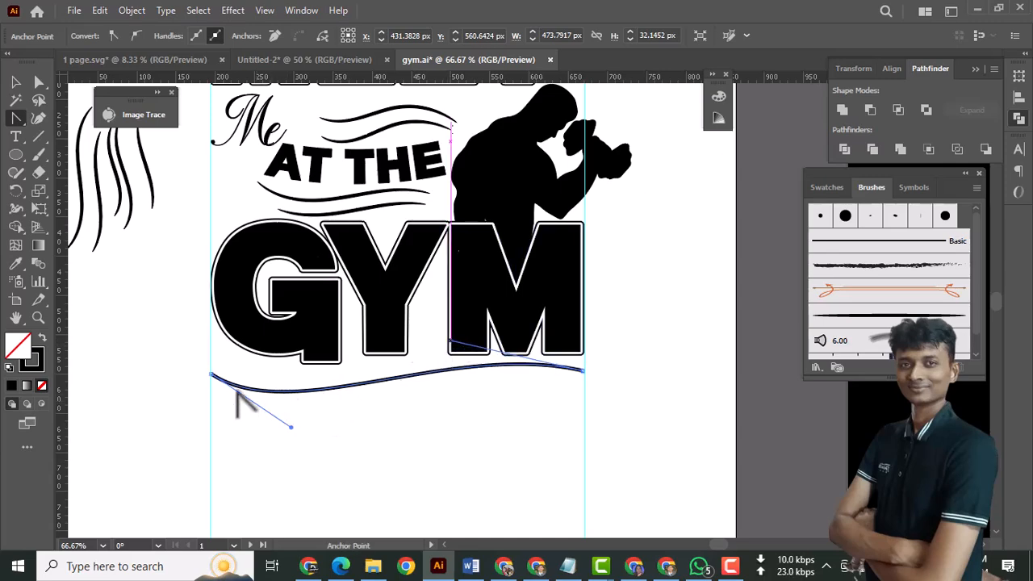
Step: Try reshaping the left end anchor of the curve beneath GYM, undoing each collapse of its handles
click(211, 374)
key(v)
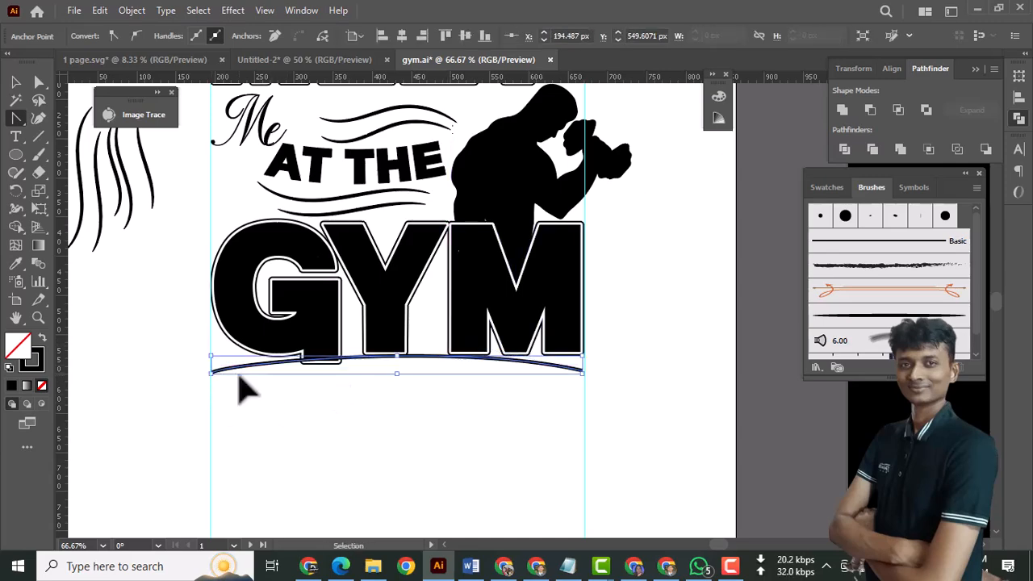
key(ctrl+z)
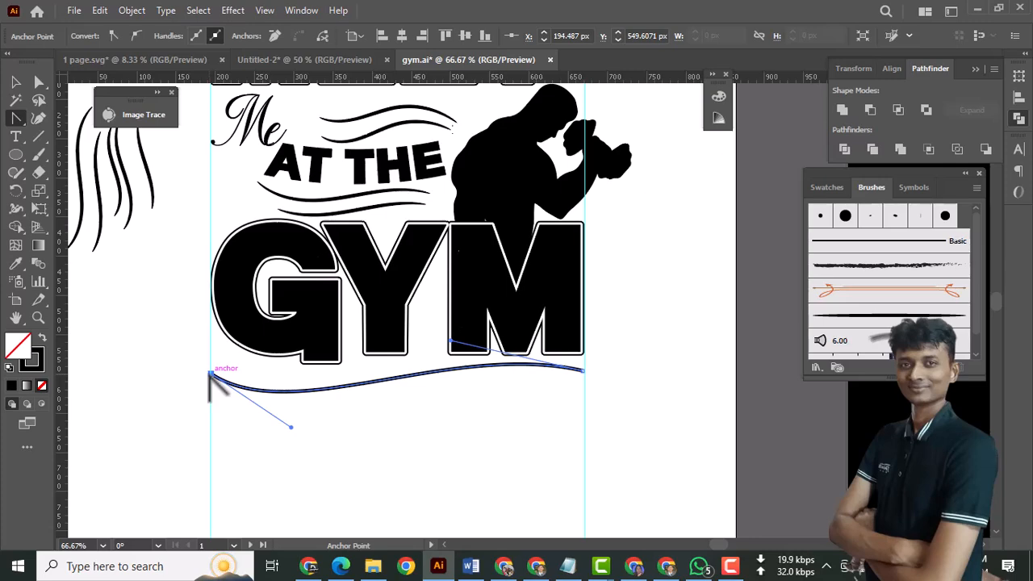
click(211, 374)
key(ctrl+z)
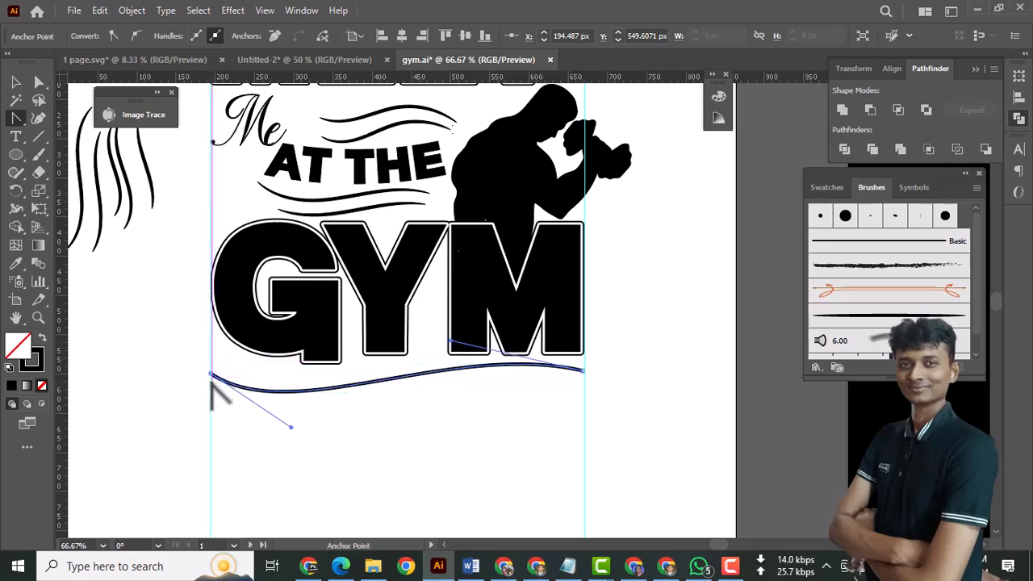
drag(211, 375, 214, 373)
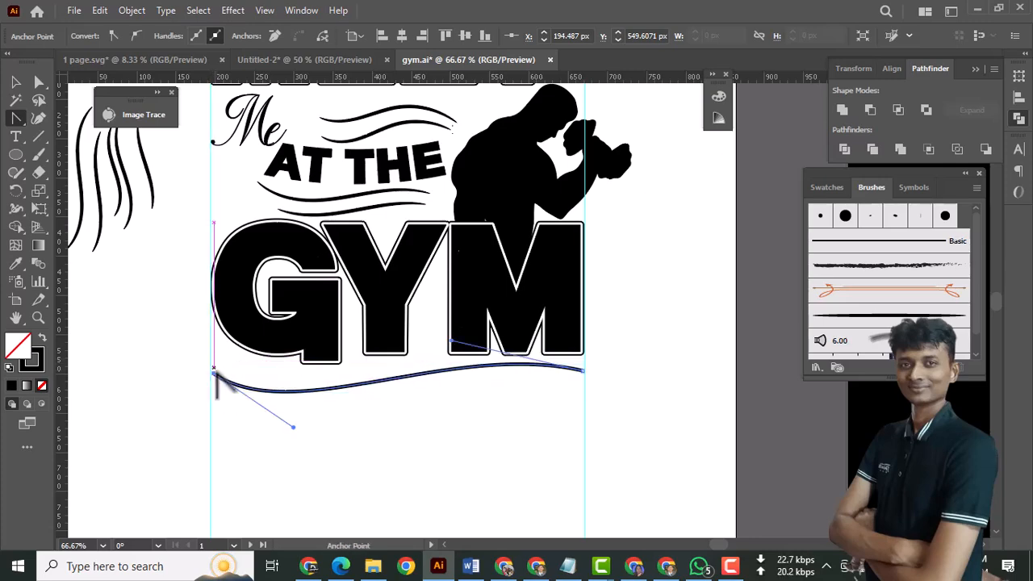
click(216, 374)
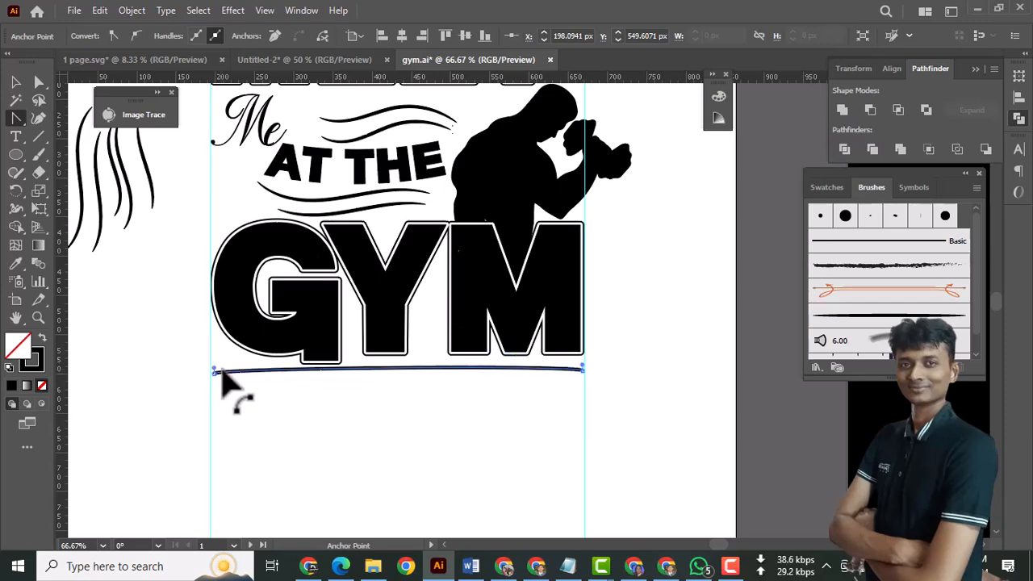
key(ctrl+z)
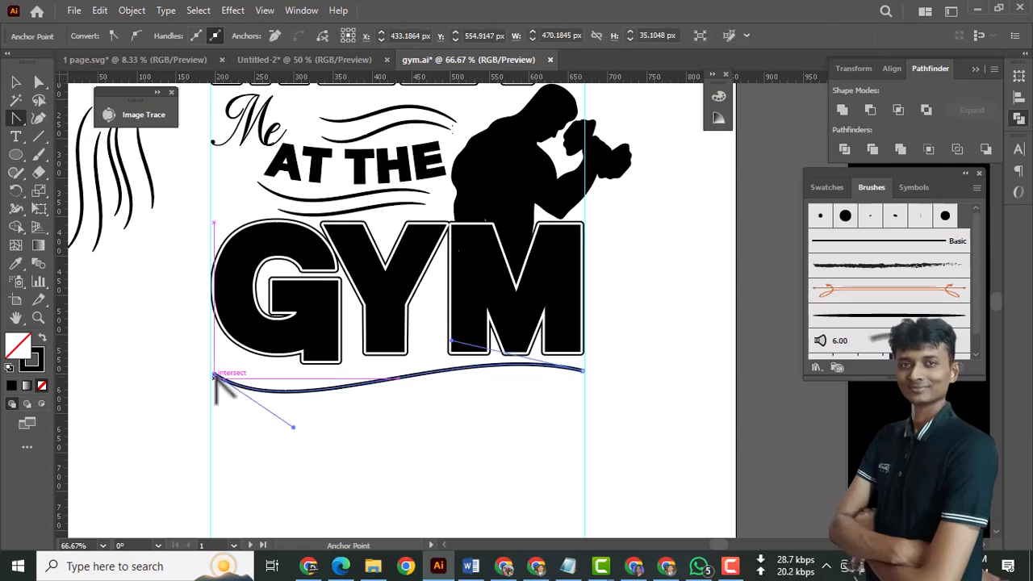
Step: Move the curve's left end back toward the left guide and raise the right end's handle slightly to lift the crest
drag(213, 374, 215, 362)
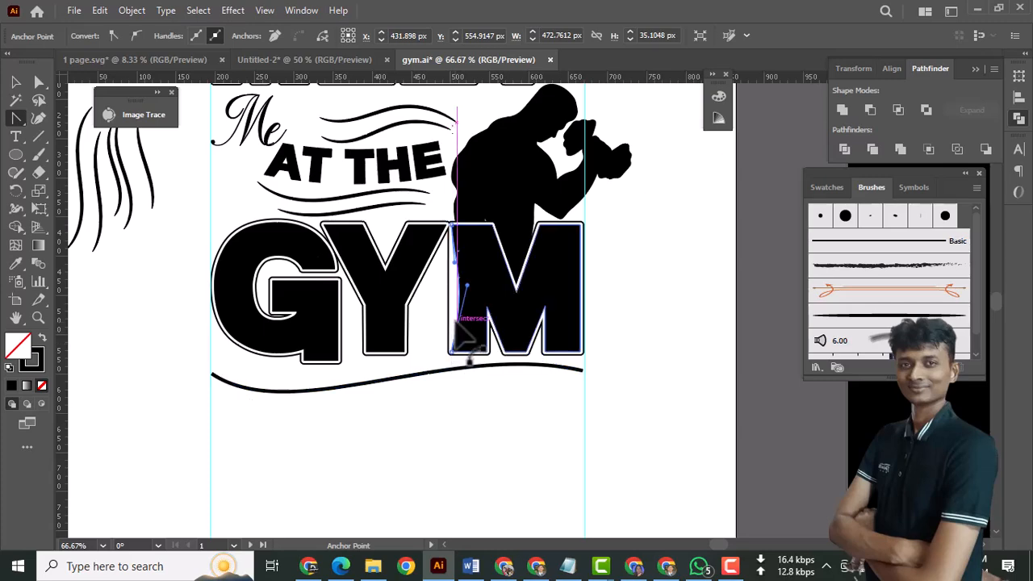
click(468, 345)
key(ctrl+z)
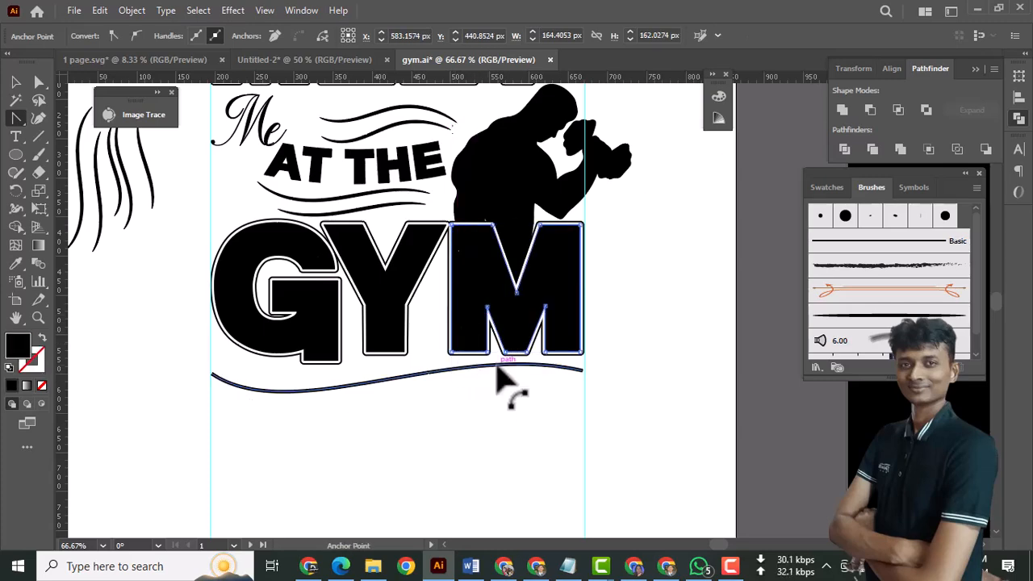
click(494, 369)
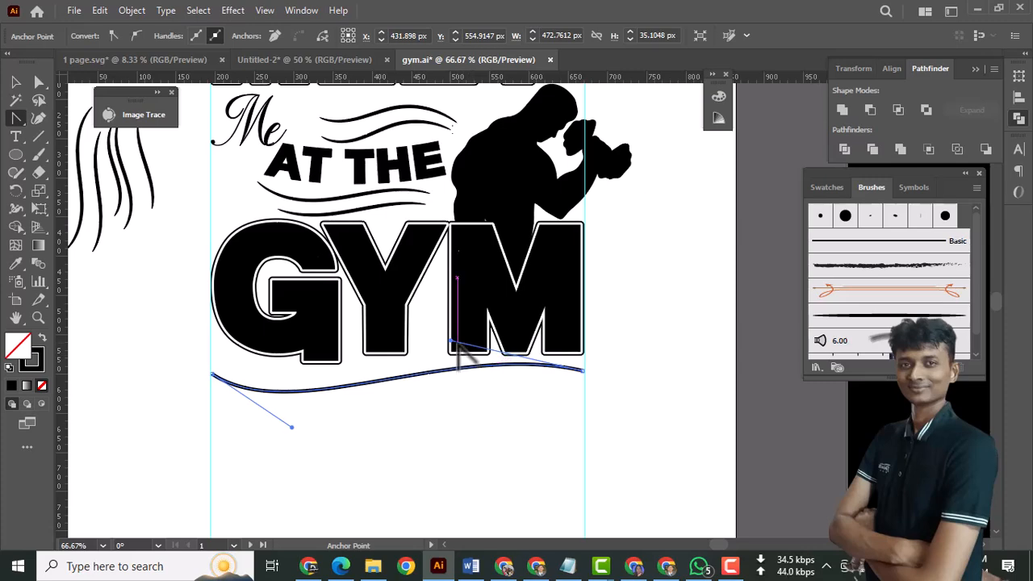
mouse_move(451, 341)
mouse_down()
mouse_move(457, 323)
mouse_move(457, 334)
mouse_up()
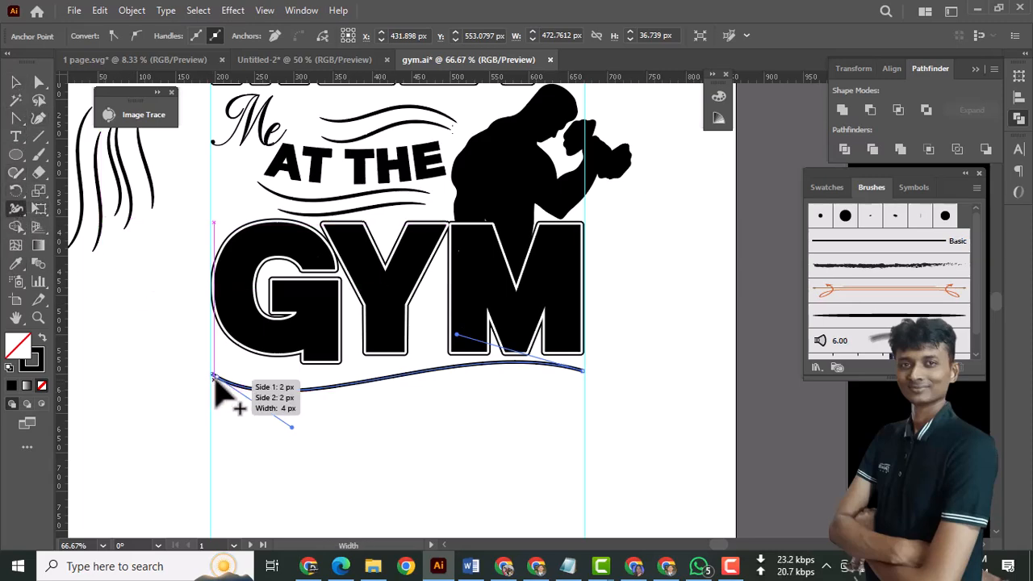
Step: Widen the left end of the curve beneath GYM with the Width tool, keeping the wedge-shaped width profile after trying the lens-shaped one
drag(211, 376, 214, 365)
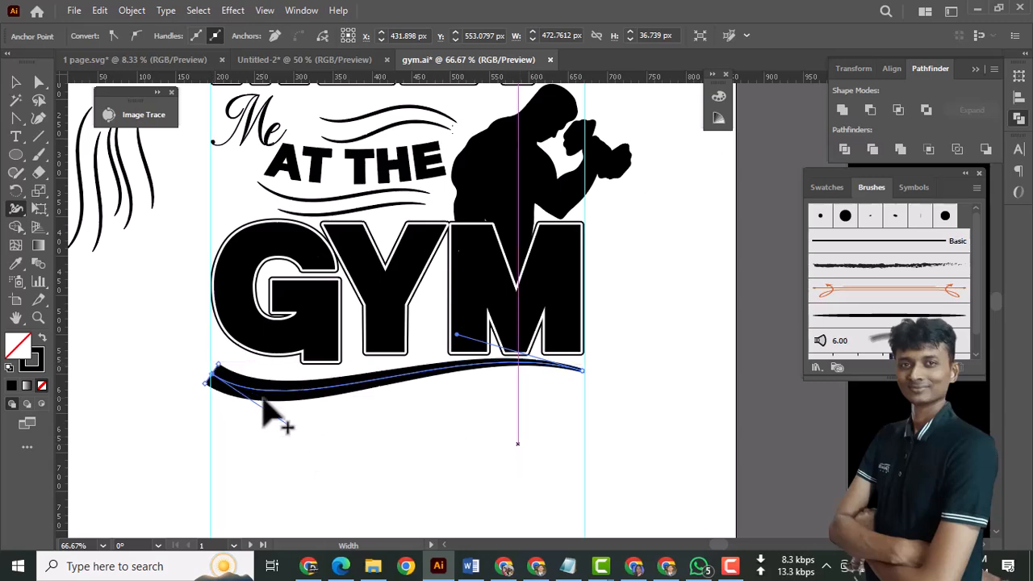
key(v)
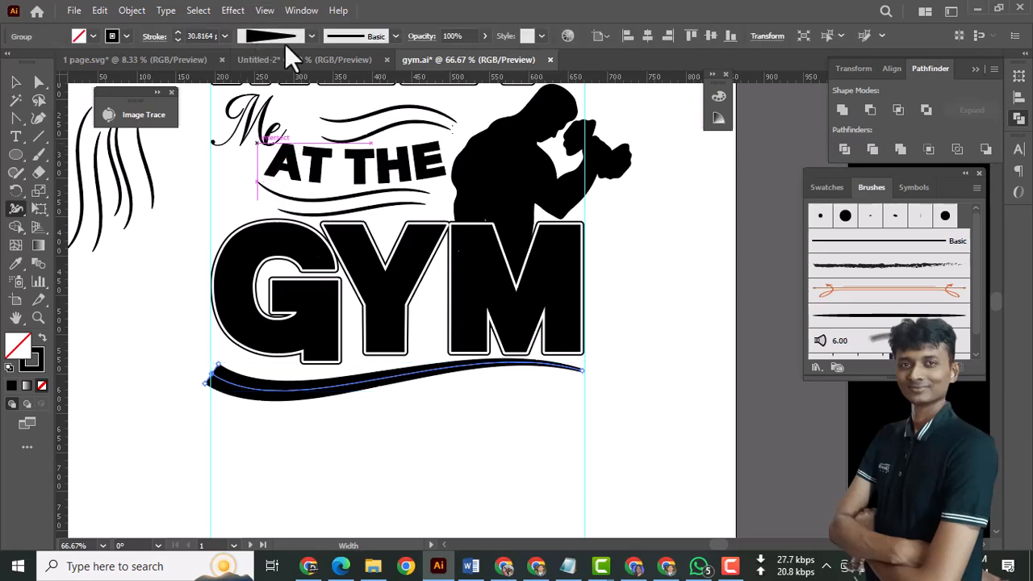
click(293, 38)
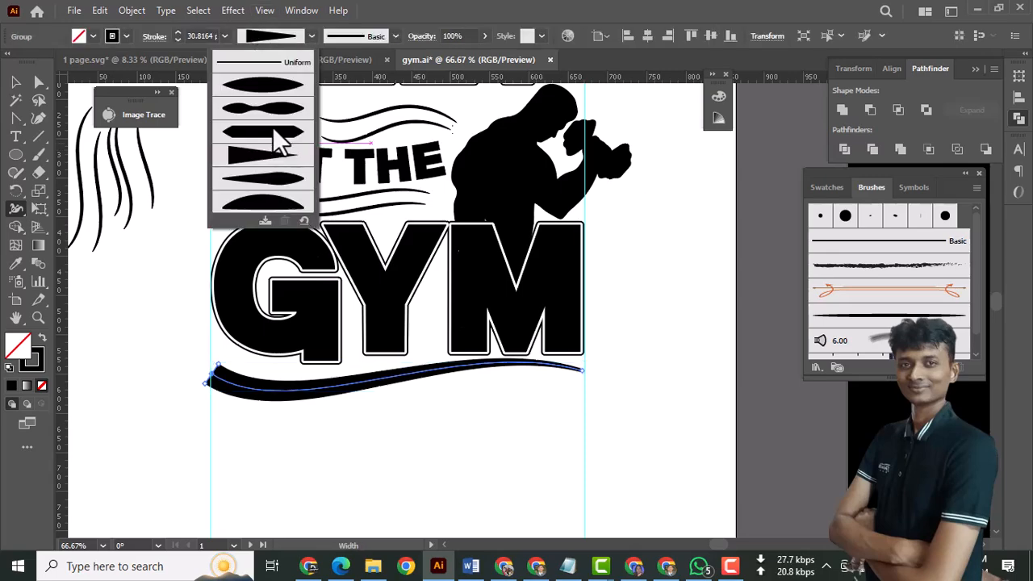
click(254, 181)
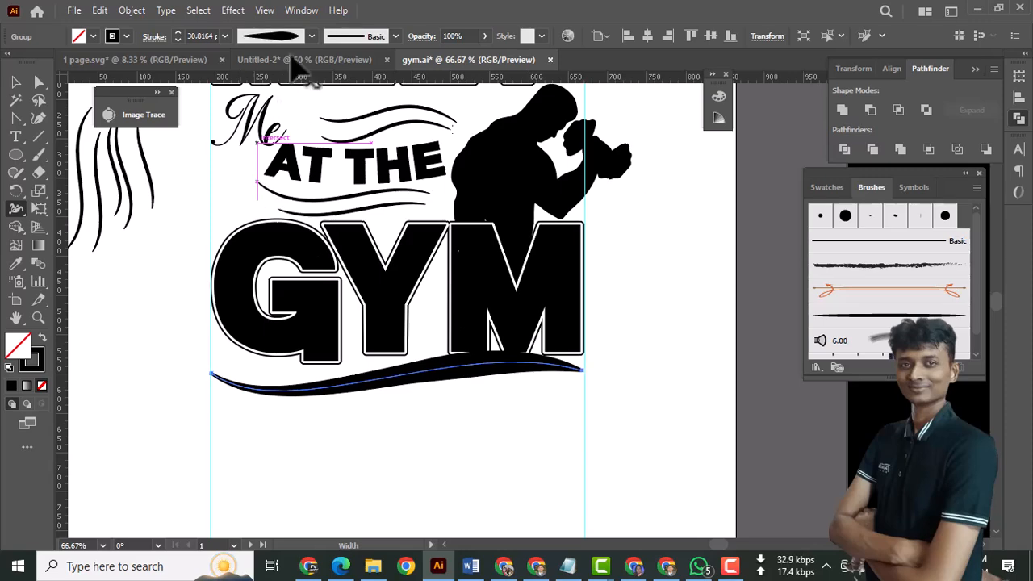
click(289, 39)
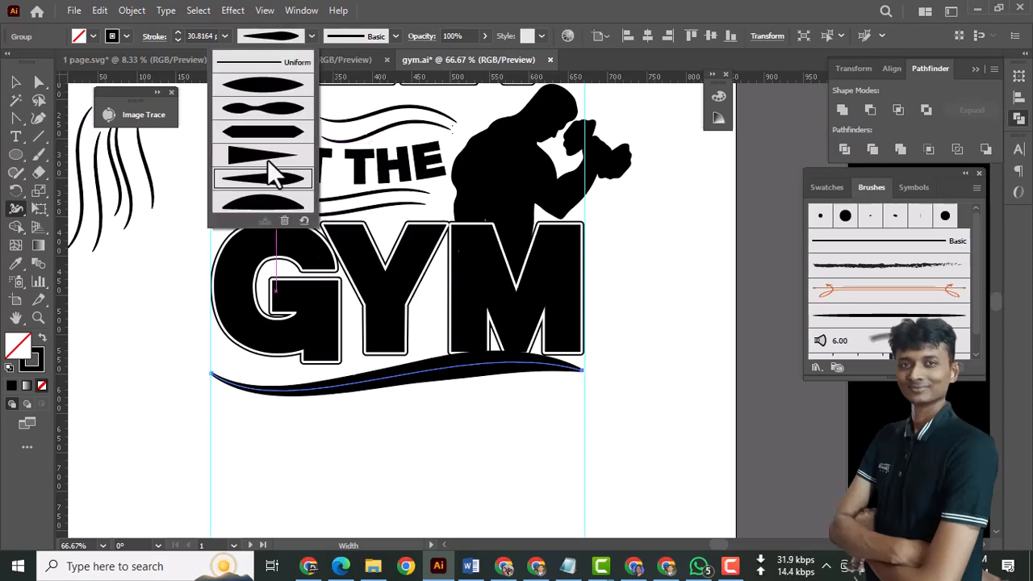
click(271, 169)
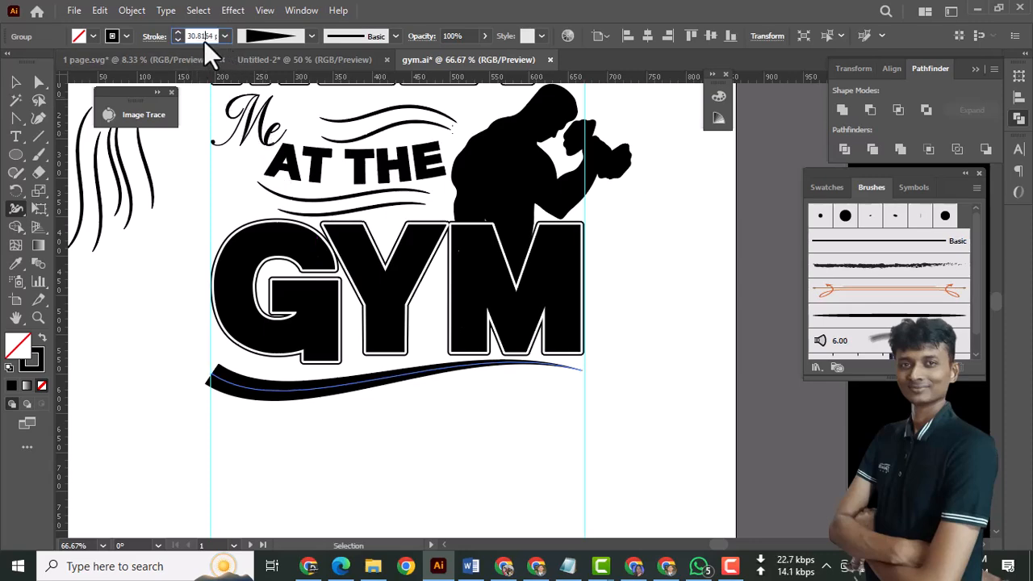
Step: Set the stroke weight of the swoosh beneath GYM to 26 pt
key(Down)
key(Down)
key(Down)
key(Down)
key(Down)
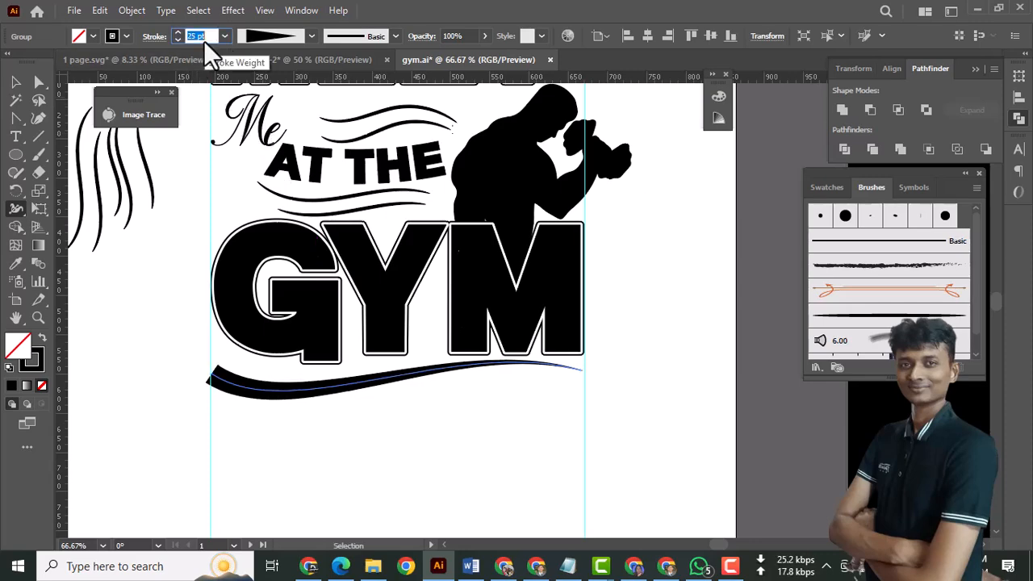
key(Up)
Step: Rotate the swoosh clockwise by about 2° and stretch its left end past the left guide
click(17, 84)
ctrl+click(456, 383)
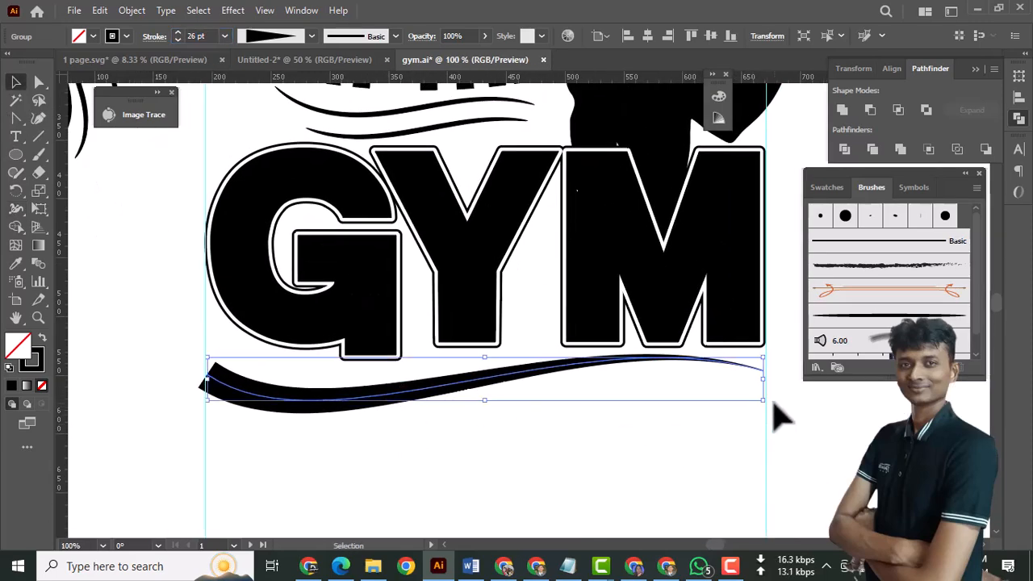
drag(772, 403, 775, 413)
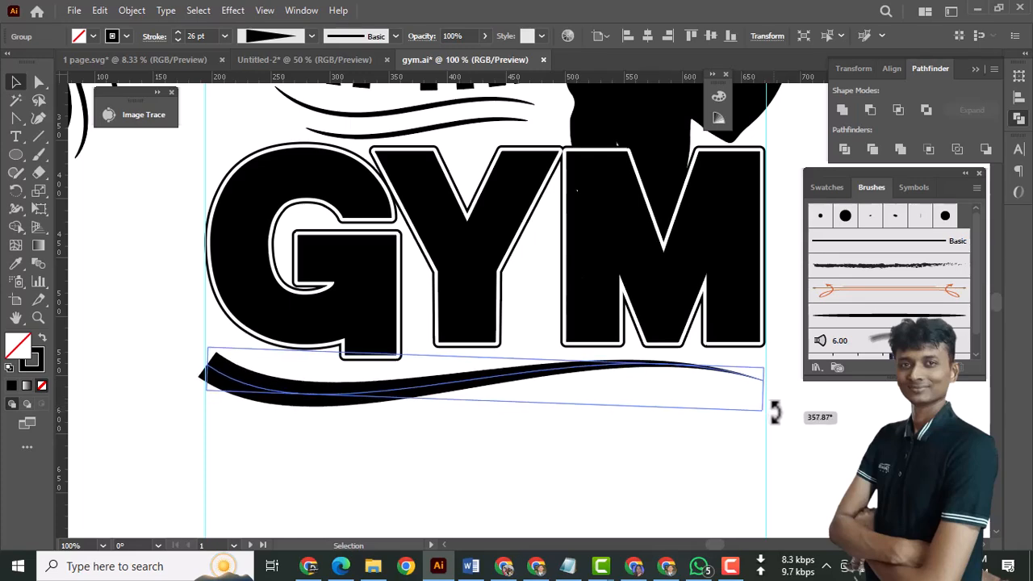
drag(660, 414, 659, 414)
drag(314, 401, 322, 395)
drag(208, 364, 189, 363)
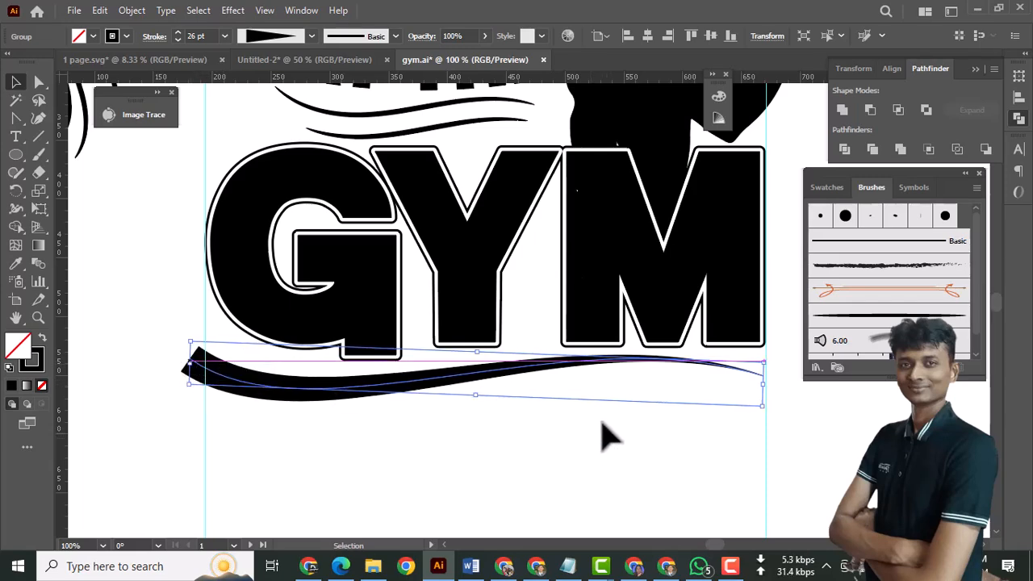
Step: Rotate the swoosh slightly further clockwise so its thin end dips beneath M, and deselect it
drag(771, 403, 775, 403)
click(779, 415)
click(742, 373)
drag(772, 412, 772, 415)
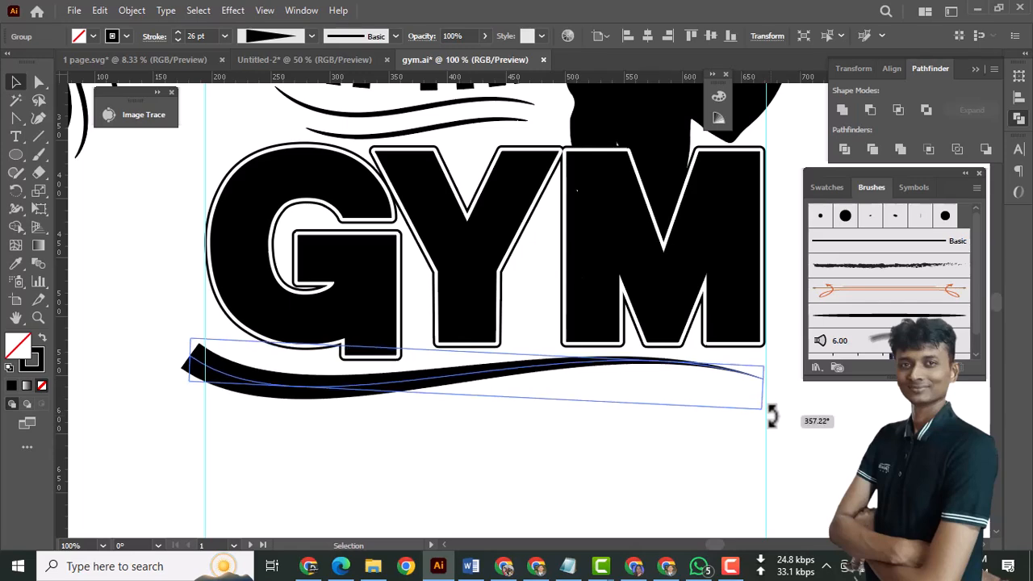
click(397, 504)
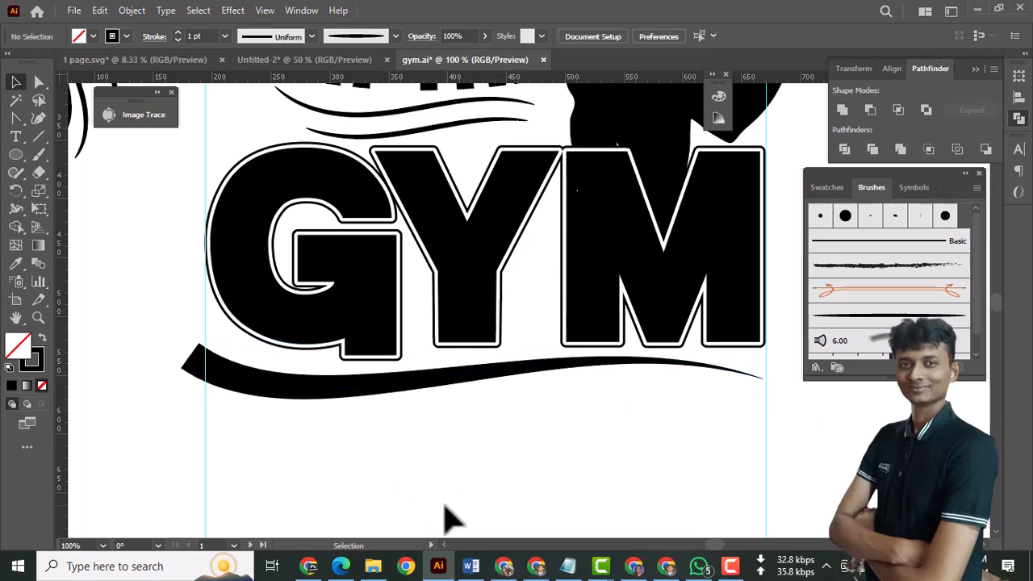
Step: Convert the swoosh and the four wavy lines around AT THE into filled shapes with Expand Appearance and Expand
click(311, 395)
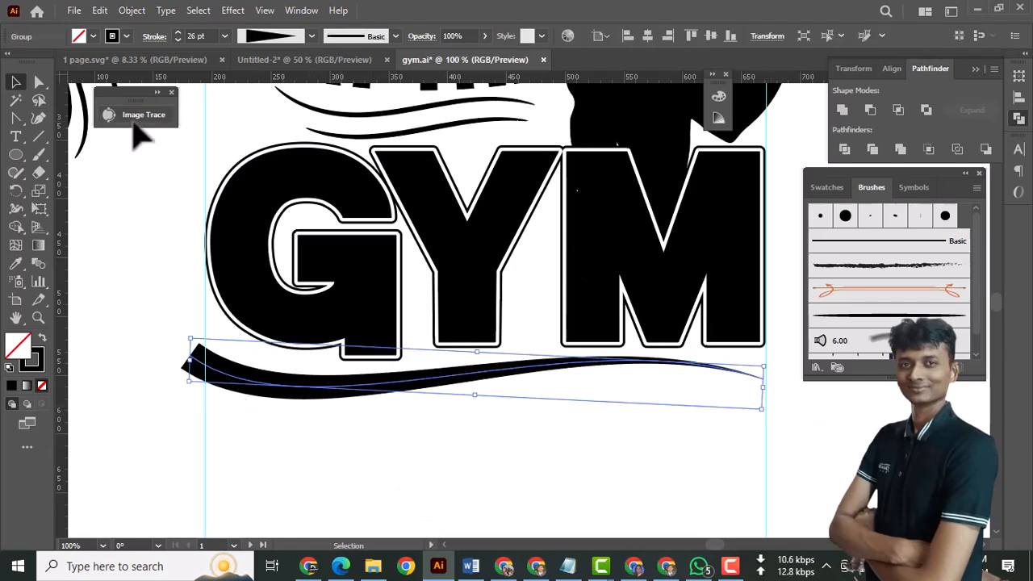
scroll(396, 305, up, 5)
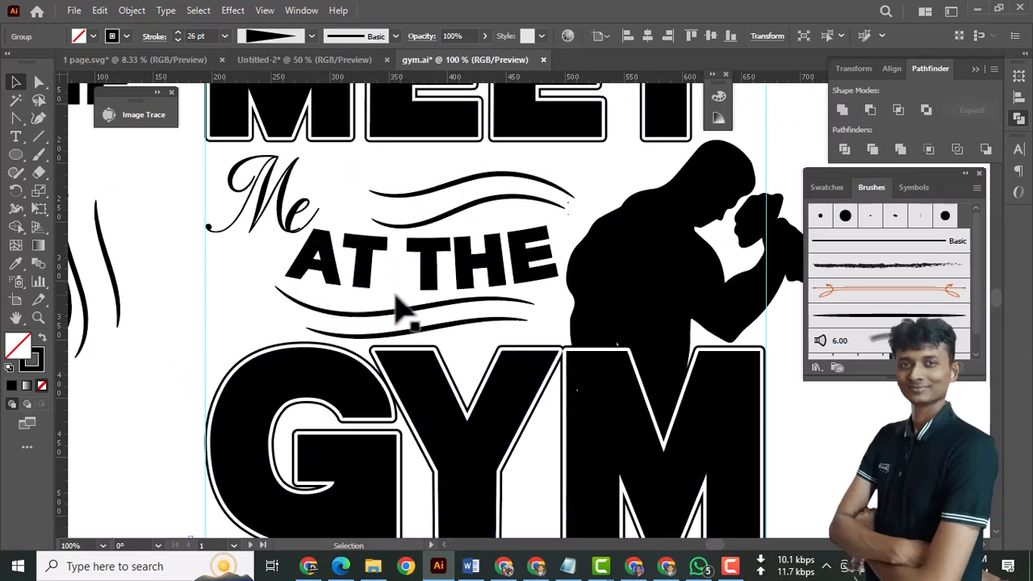
shift+click(478, 183)
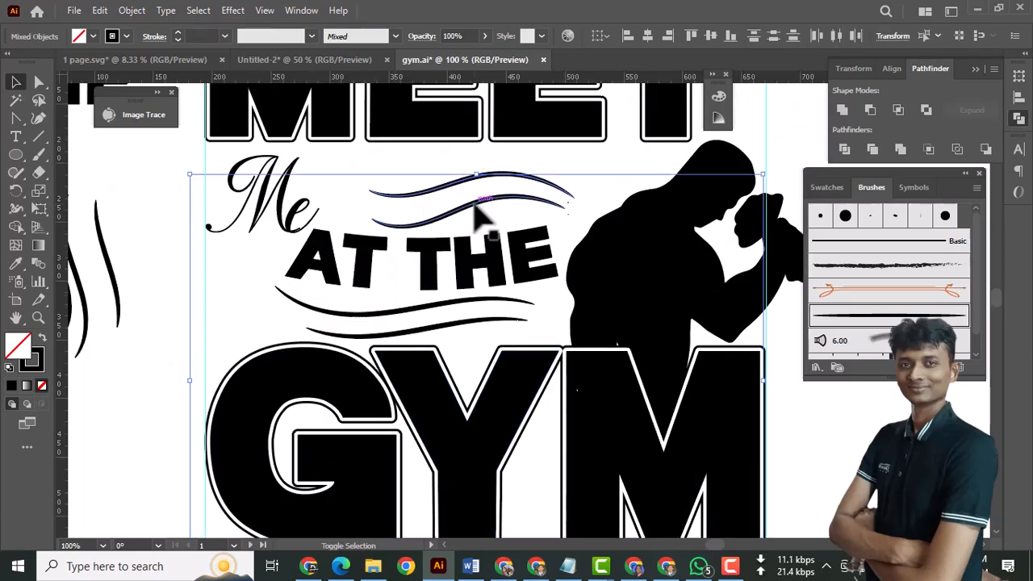
shift+click(413, 310)
shift+click(410, 330)
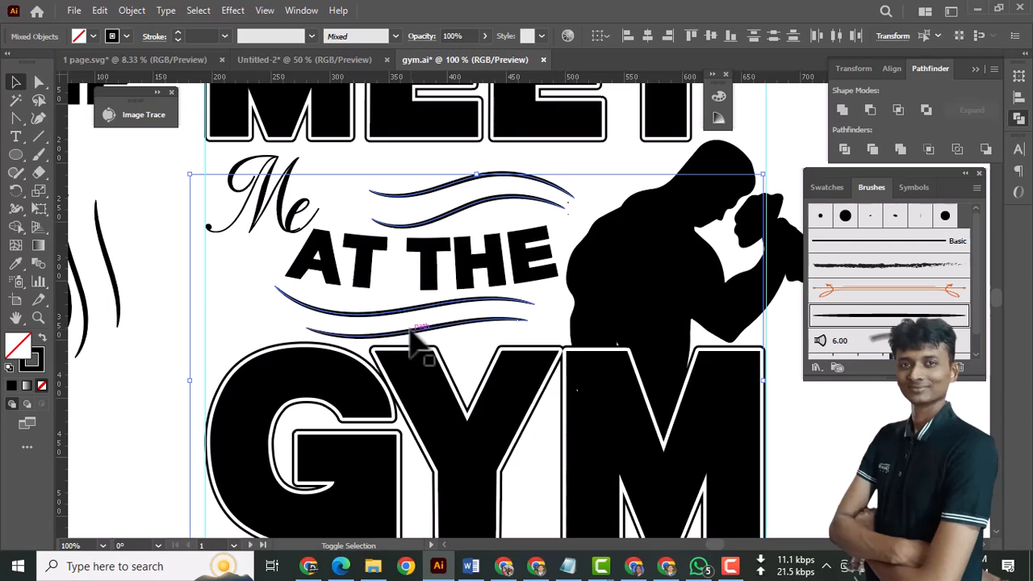
scroll(376, 282, up, 2)
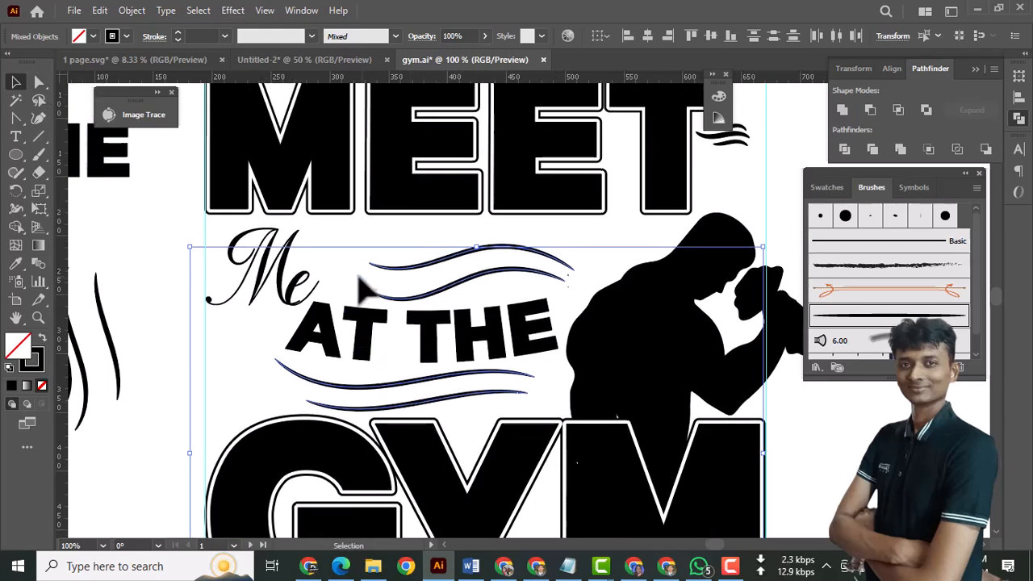
click(130, 11)
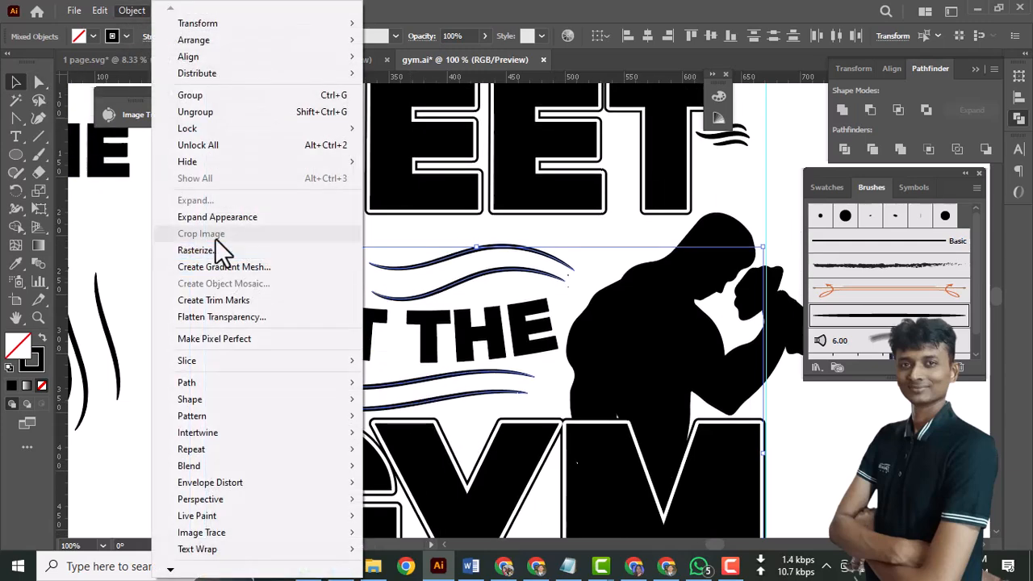
click(215, 219)
click(131, 11)
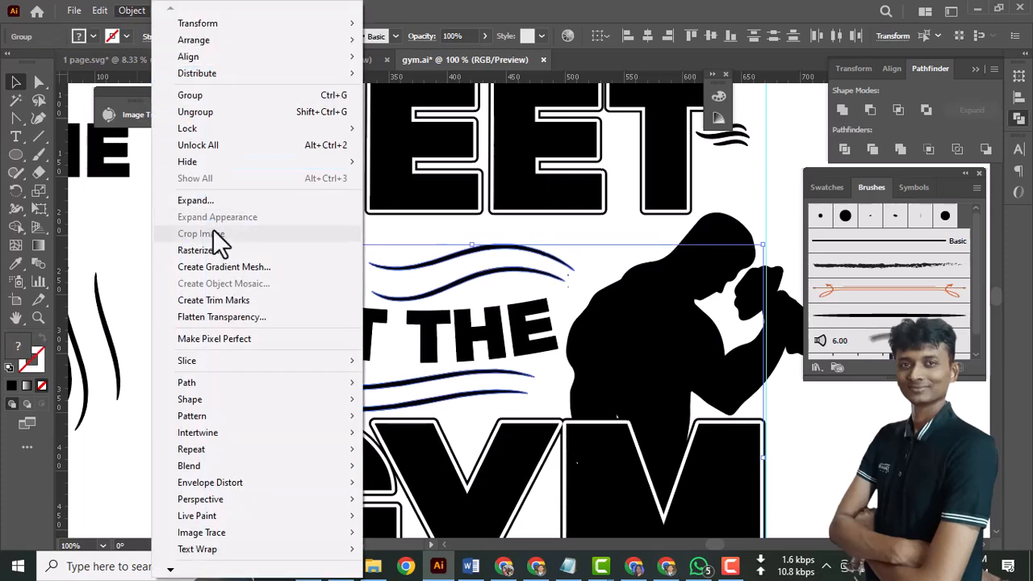
click(216, 203)
Step: Erase the part of the swoosh overhanging the left guide so its thick end is cut flush with the guide
scroll(380, 404, down, 8)
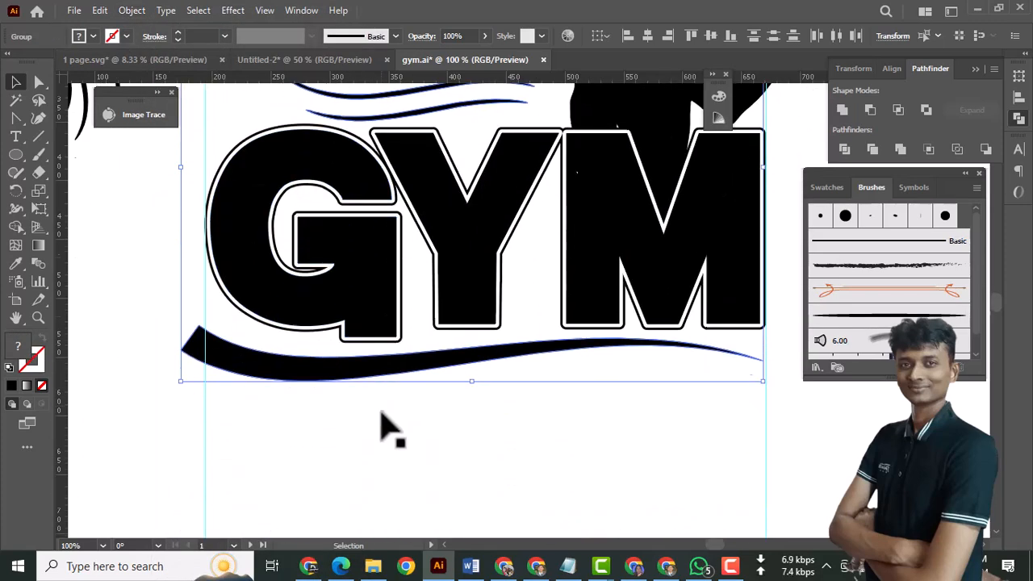
click(390, 448)
click(258, 375)
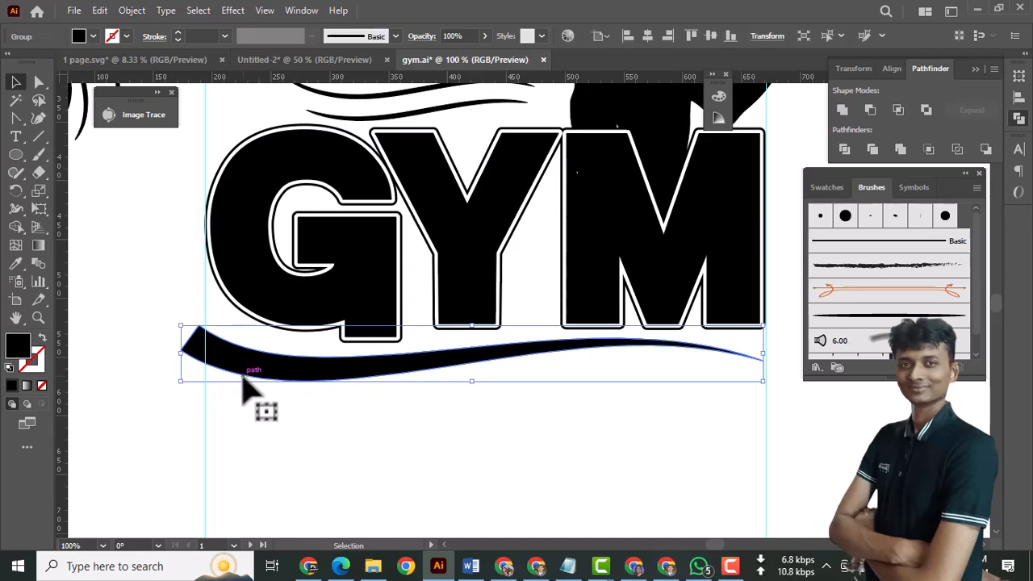
mouse_move(41, 172)
mouse_down()
mouse_move(91, 222)
mouse_move(97, 187)
mouse_up()
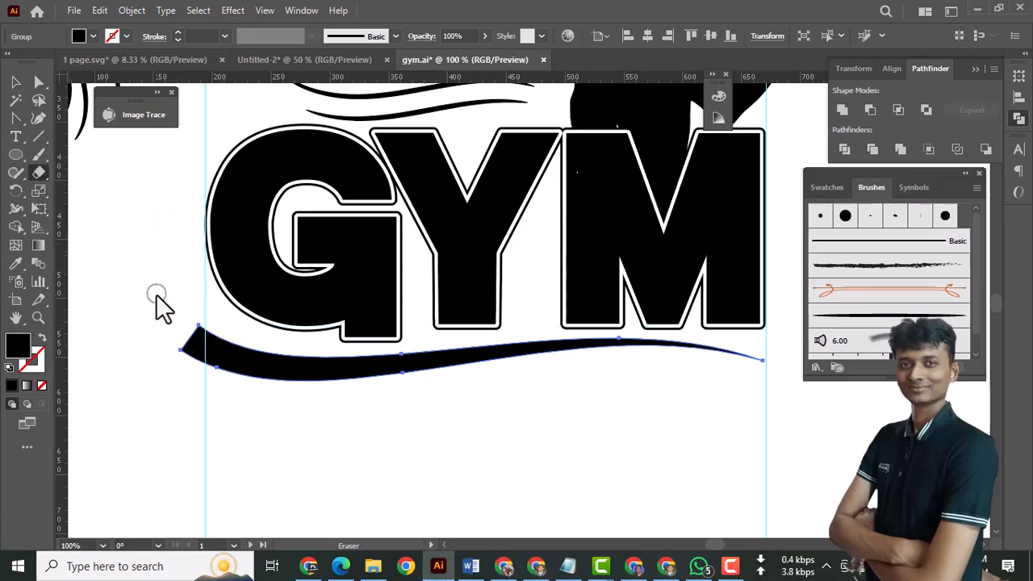
drag(198, 400, 205, 416)
click(16, 82)
click(644, 470)
Step: Try painting a short, thin accent stroke beneath the swoosh's right end with the tapered art brush, undoing each attempt
drag(532, 360, 498, 497)
drag(519, 440, 471, 367)
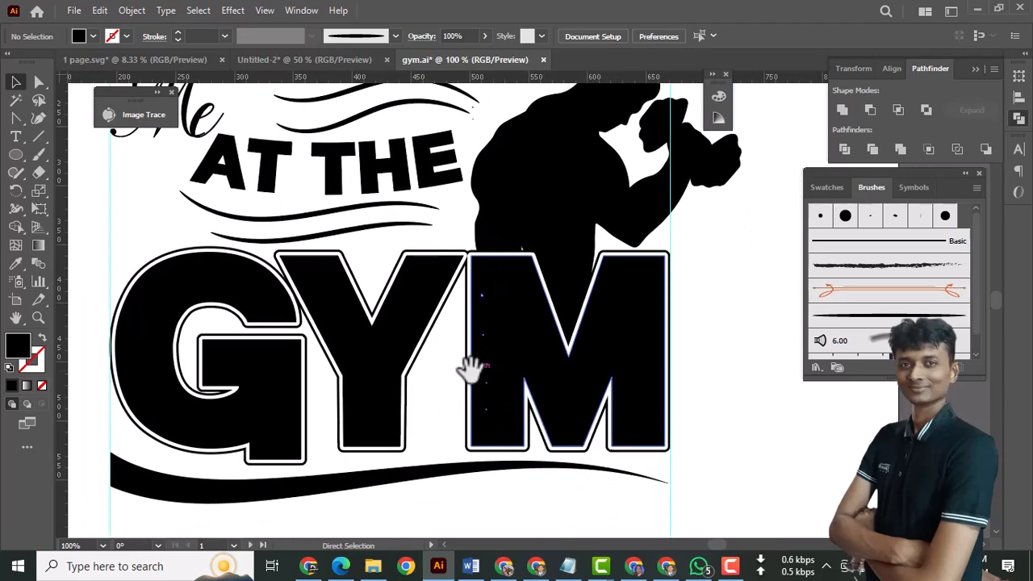
scroll(471, 367, down, 2)
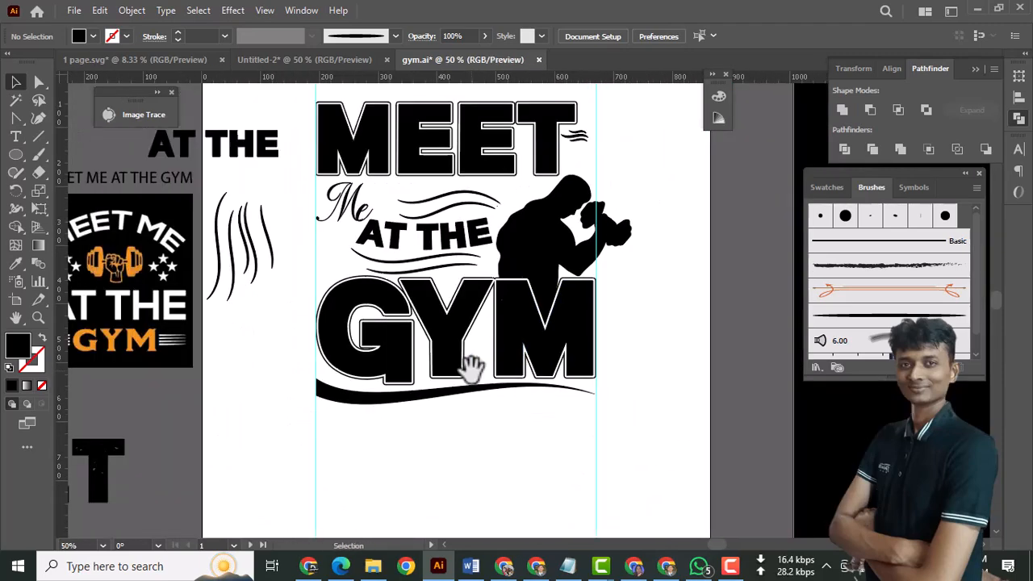
drag(484, 316, 480, 362)
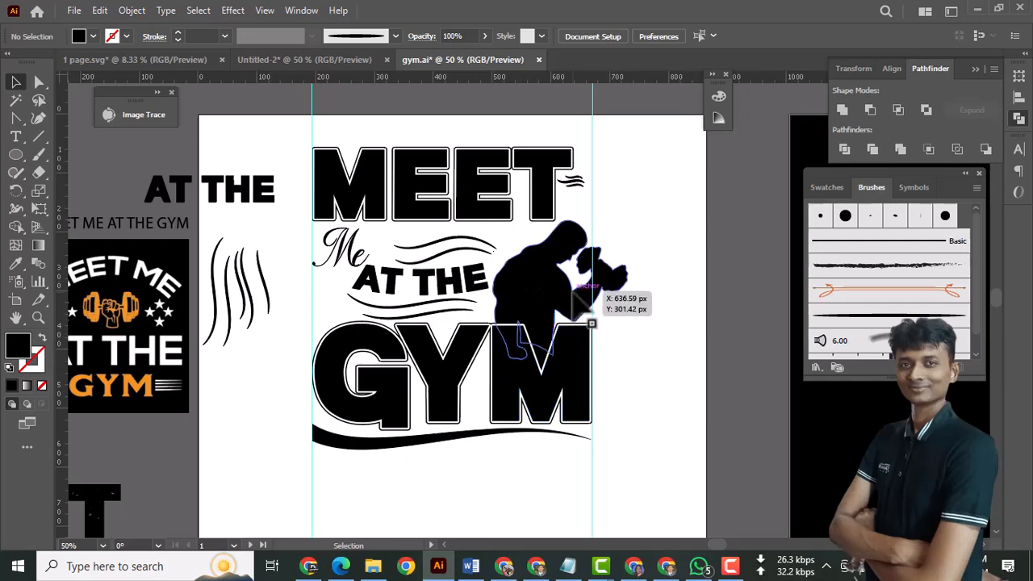
scroll(172, 203, down, 3)
click(39, 155)
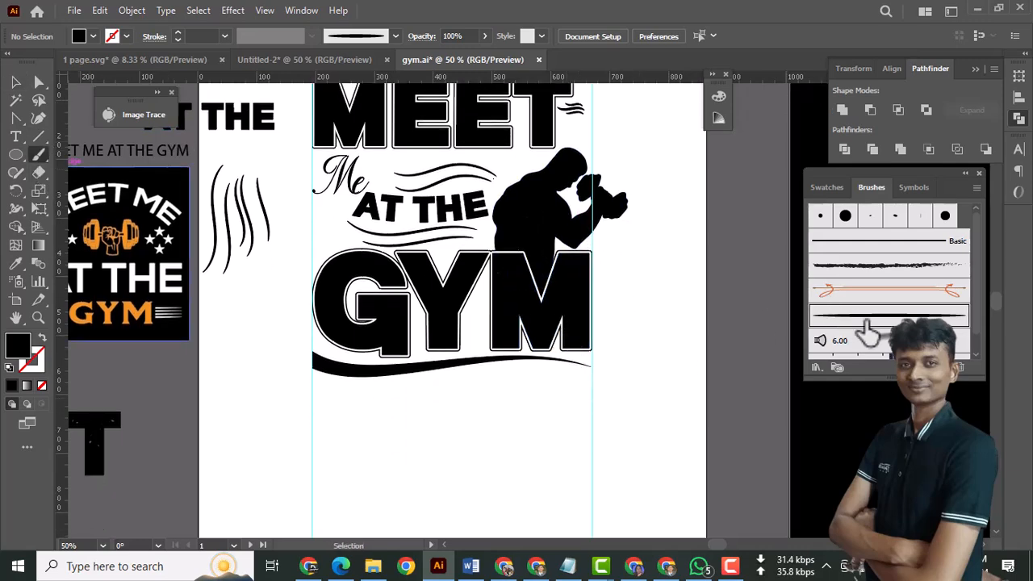
click(866, 321)
drag(581, 378, 514, 370)
key(v)
key(ctrl+z)
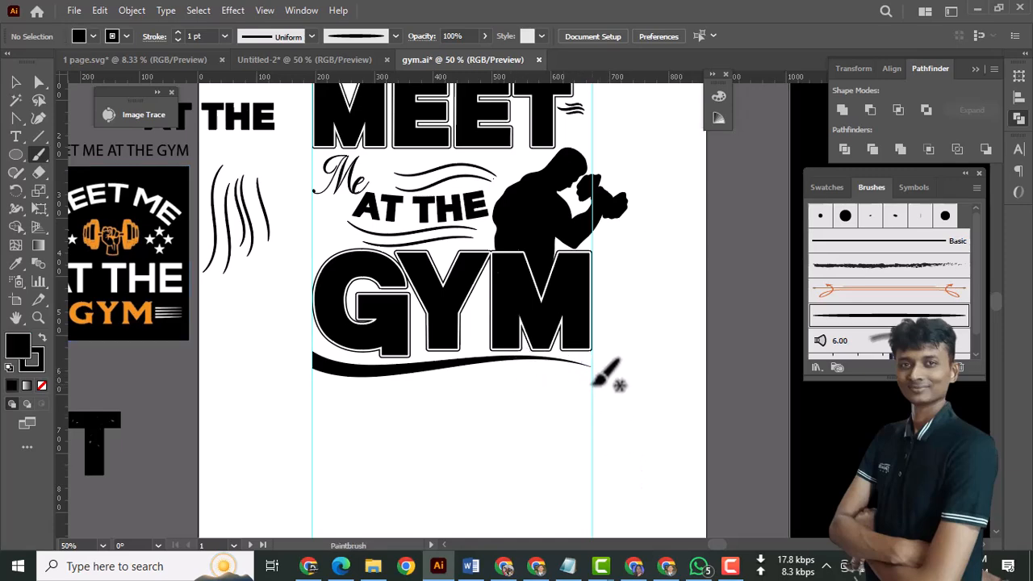
drag(588, 376, 491, 374)
key(ctrl+z)
key(ctrl+z)
drag(589, 377, 513, 371)
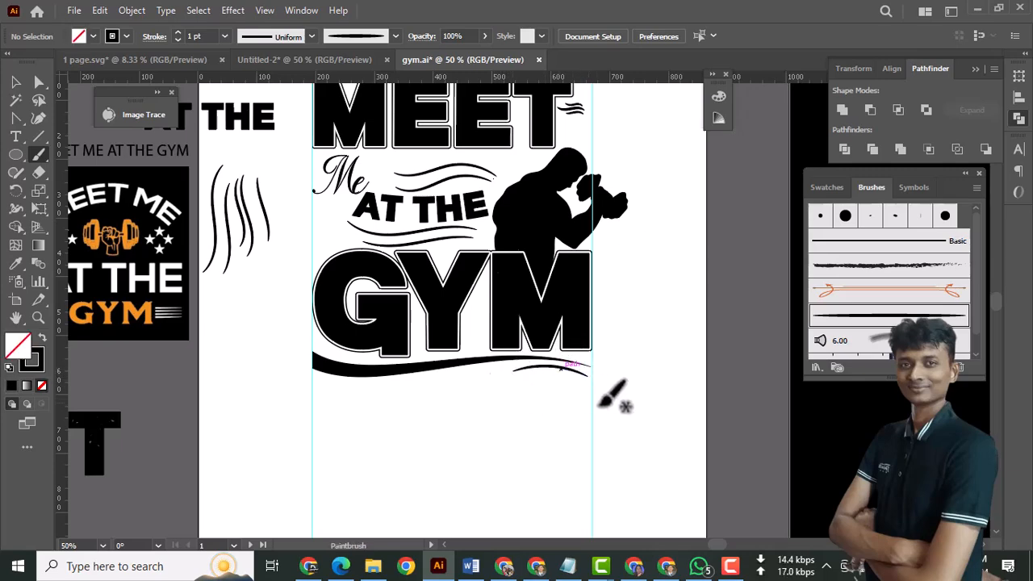
drag(592, 383, 599, 445)
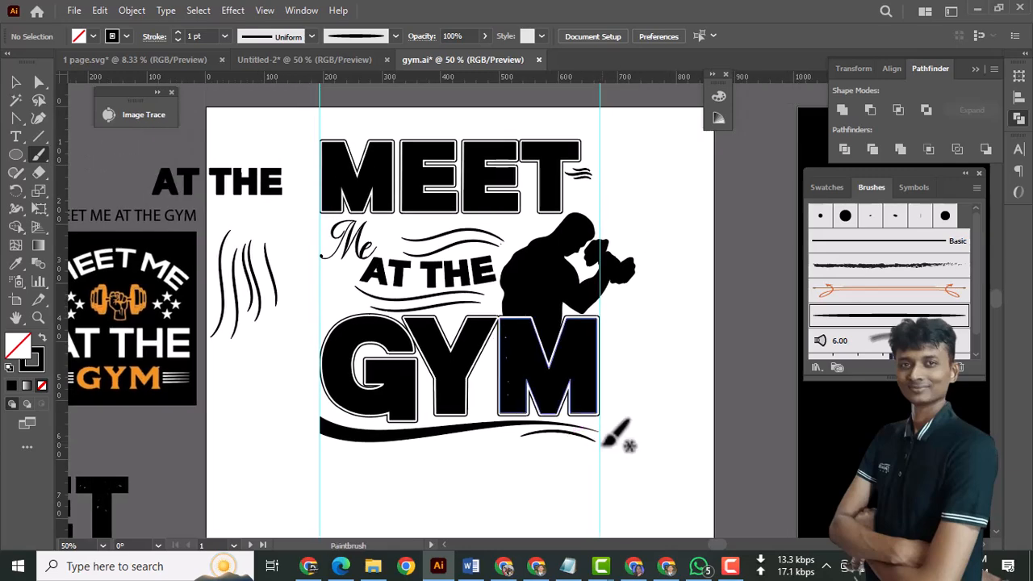
key(ctrl+z)
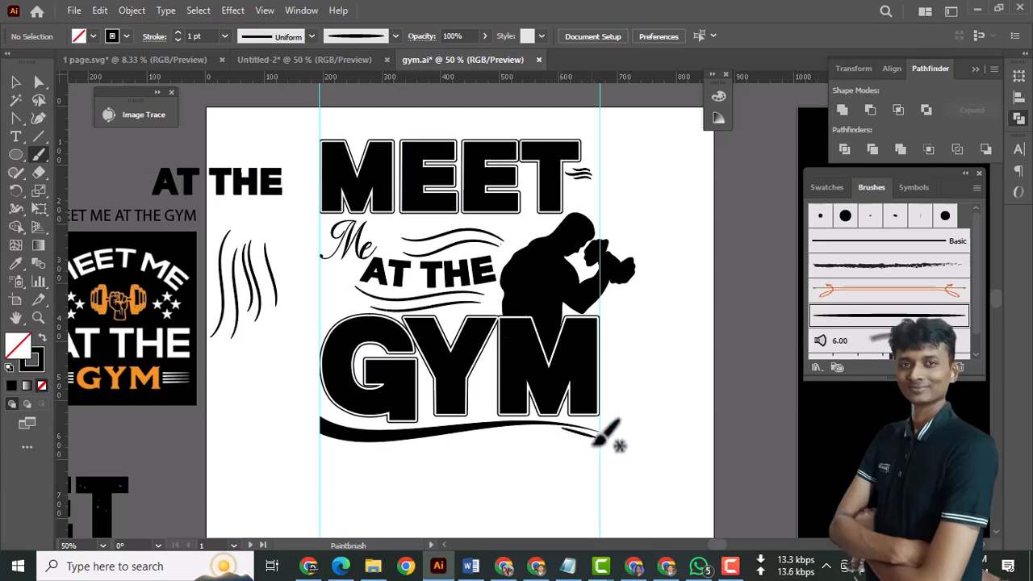
Step: Paint a short curved accent stroke beneath the swoosh's right tip using the wedge-shaped width profile
click(274, 36)
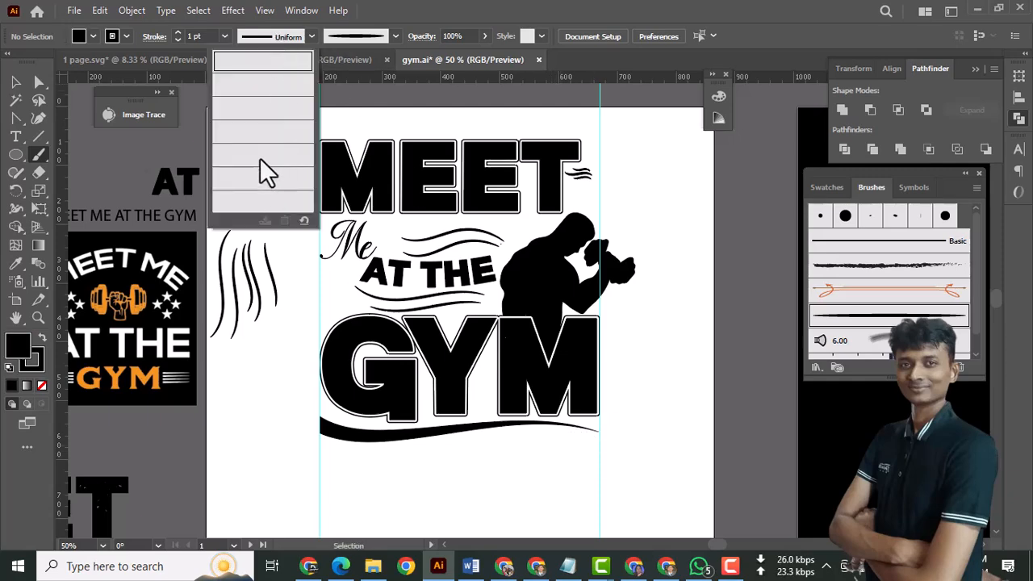
click(262, 166)
drag(599, 441, 553, 429)
Step: Paint a small looped flourish continuing from the tail of the e in the script word Me
key(space)
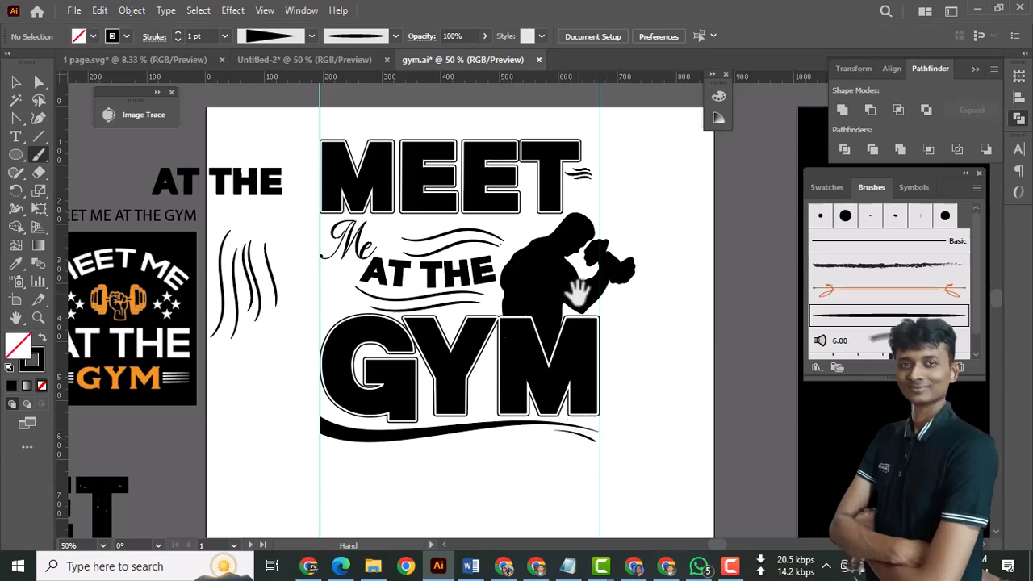
ctrl+click(373, 233)
ctrl+click(539, 330)
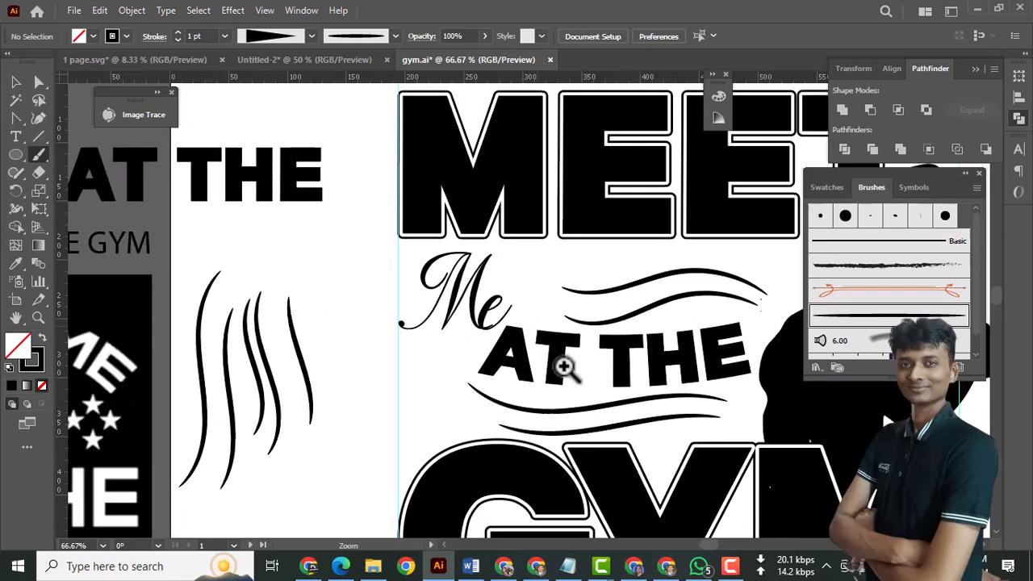
ctrl+click(526, 340)
ctrl+click(518, 274)
ctrl+click(523, 314)
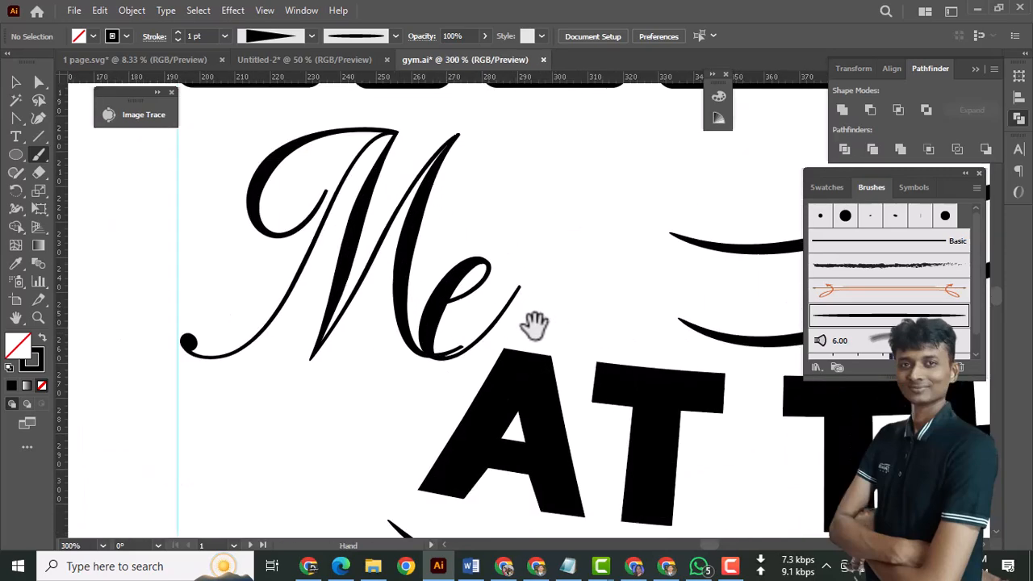
drag(549, 329, 433, 300)
key(space)
drag(318, 256, 462, 320)
mouse_move(535, 334)
mouse_down()
mouse_move(410, 272)
mouse_move(408, 247)
mouse_move(449, 300)
mouse_up()
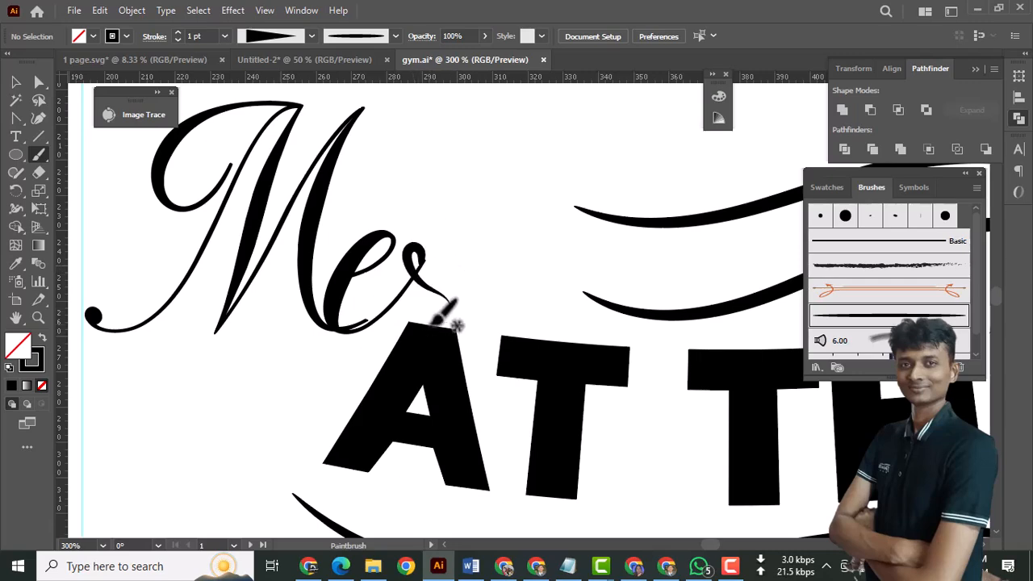
Step: Try repainting the looped flourish at the tail of the e in Me, undoing or deleting each attempt
key(ctrl+z)
mouse_move(422, 263)
mouse_down()
mouse_move(421, 239)
mouse_move(439, 316)
mouse_up()
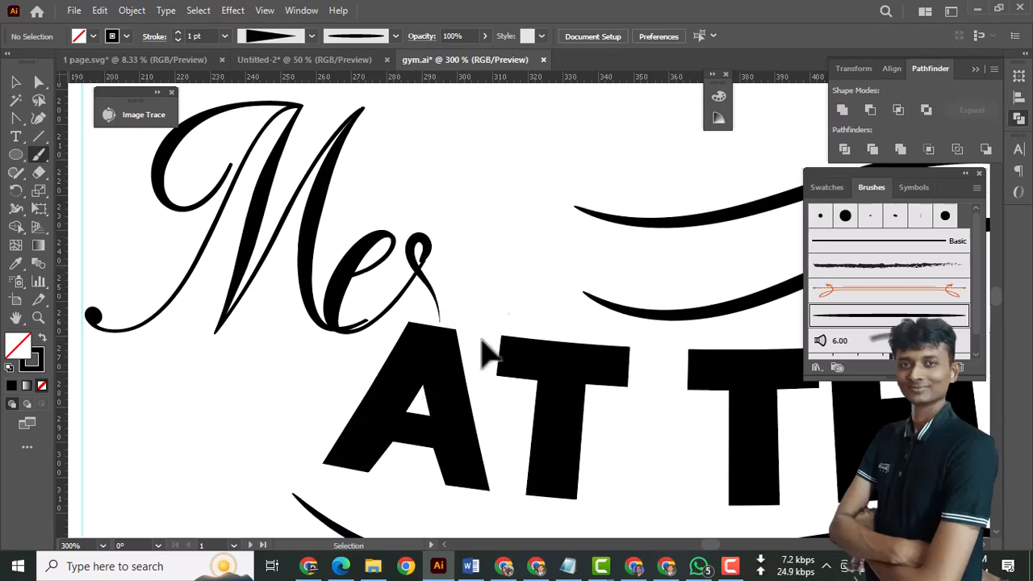
key(ctrl+z)
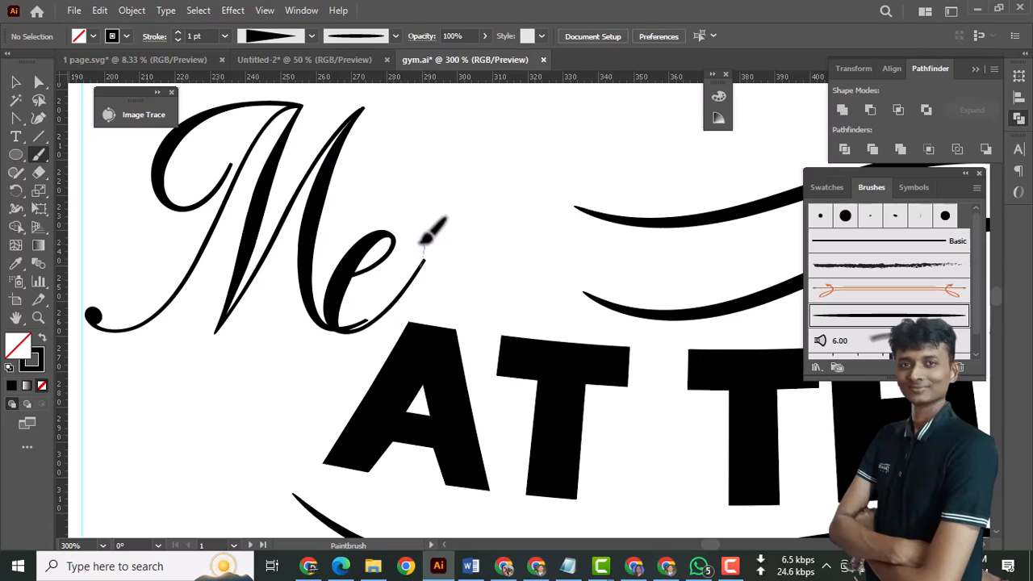
drag(437, 297, 433, 319)
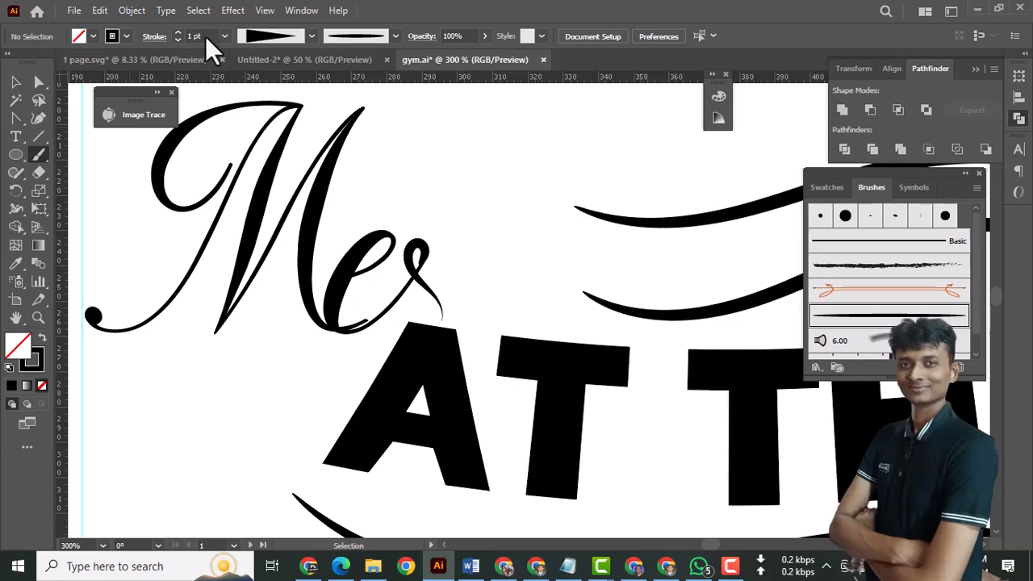
scroll(205, 39, down, 2)
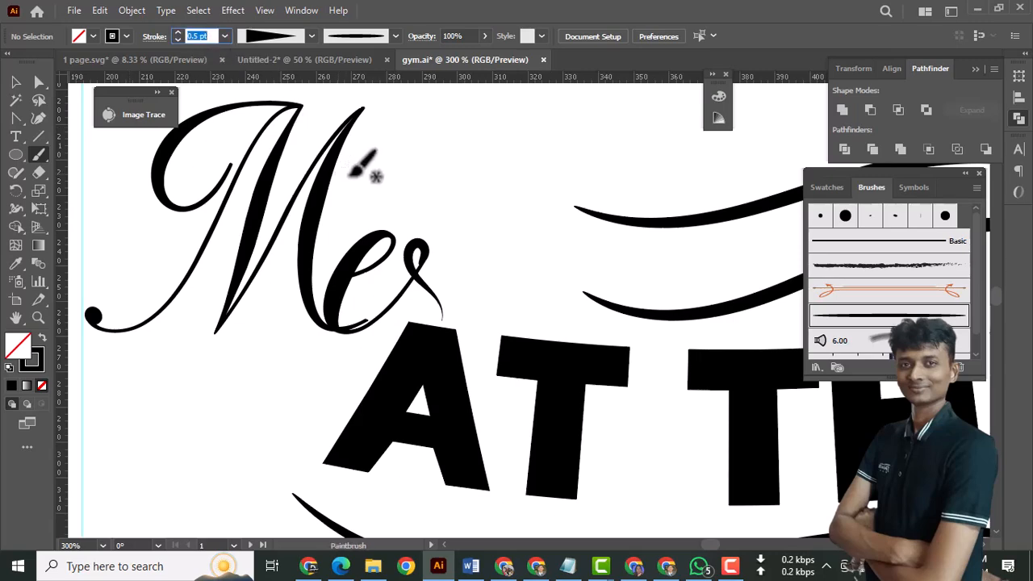
click(16, 81)
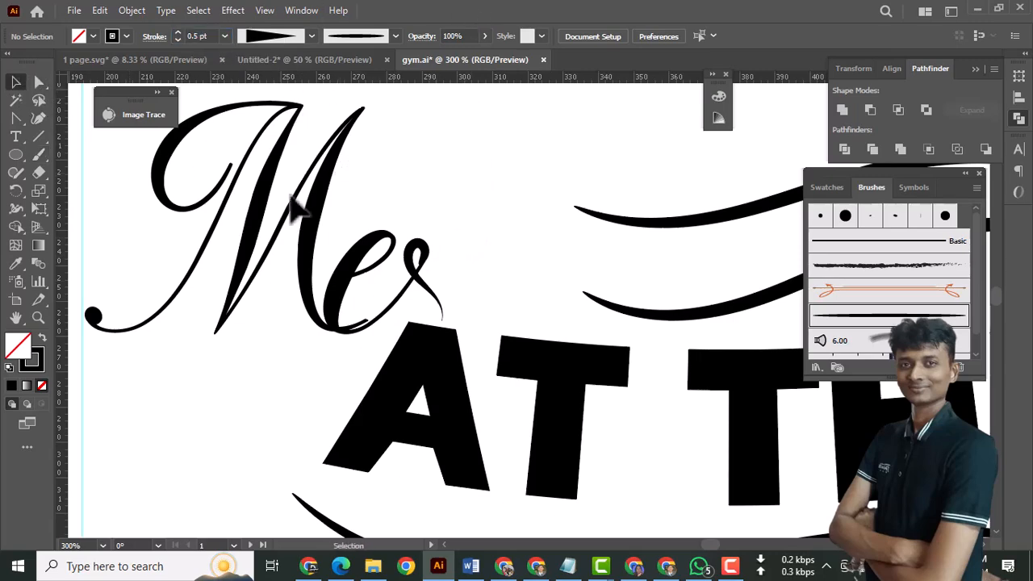
click(410, 258)
key(Delete)
Step: Set the brush stroke to 0.25 pt and paint a thin looped flourish continuing from the tail of the e
click(204, 32)
text(0.5)
key(Return)
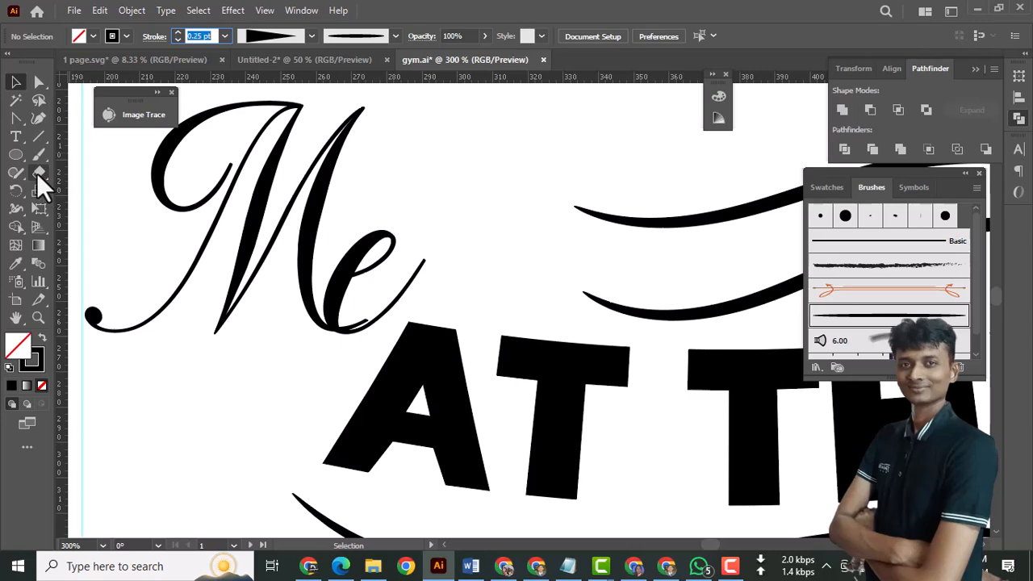
click(41, 156)
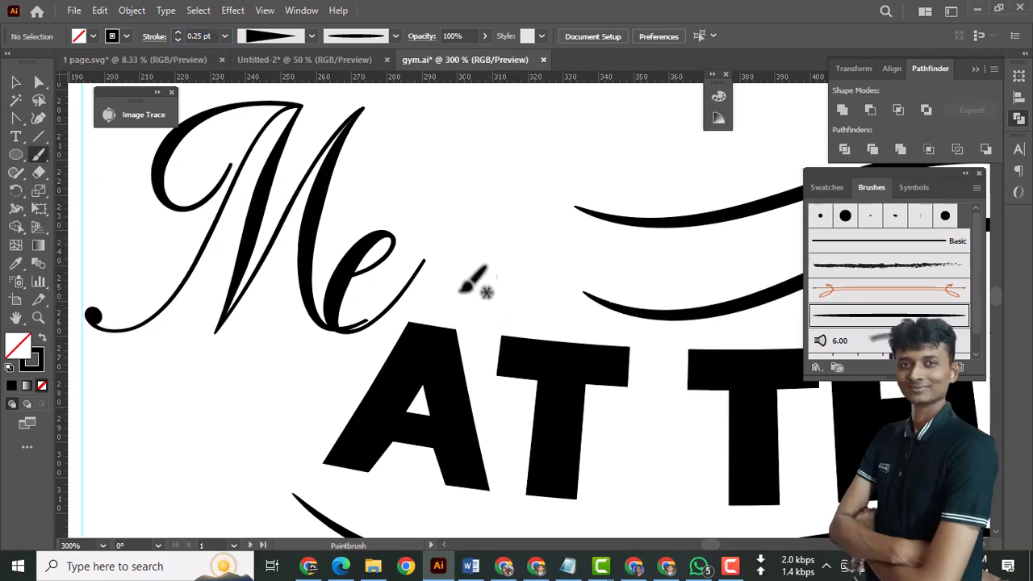
mouse_move(422, 261)
mouse_down()
mouse_move(418, 232)
mouse_move(433, 310)
mouse_up()
key(ctrl+z)
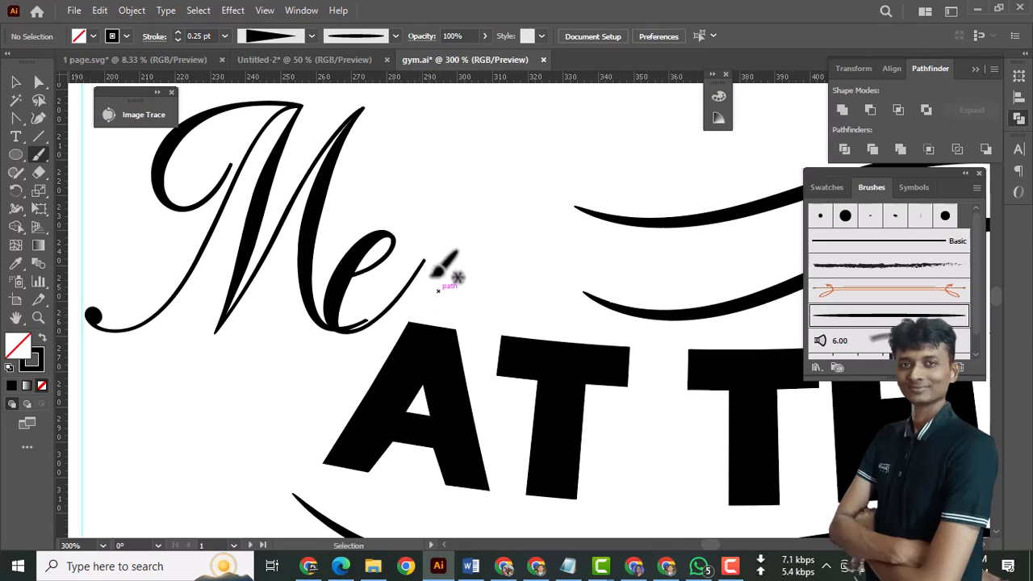
drag(418, 239, 439, 310)
Step: Set the looped flourish's stroke weight to 0.5 pt
click(194, 35)
text(3)
key(Return)
click(16, 83)
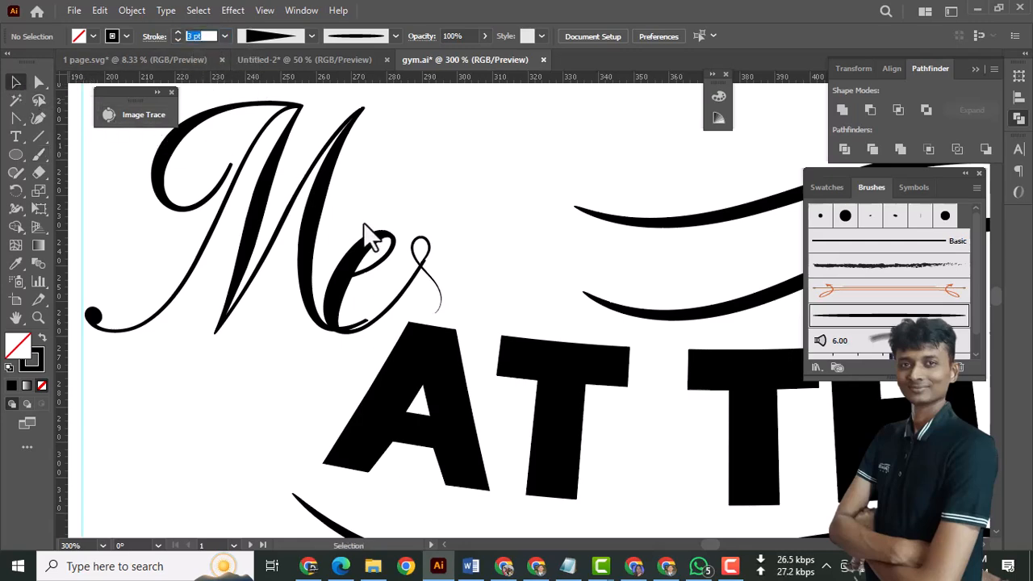
click(421, 250)
click(205, 37)
text(0.5)
key(Return)
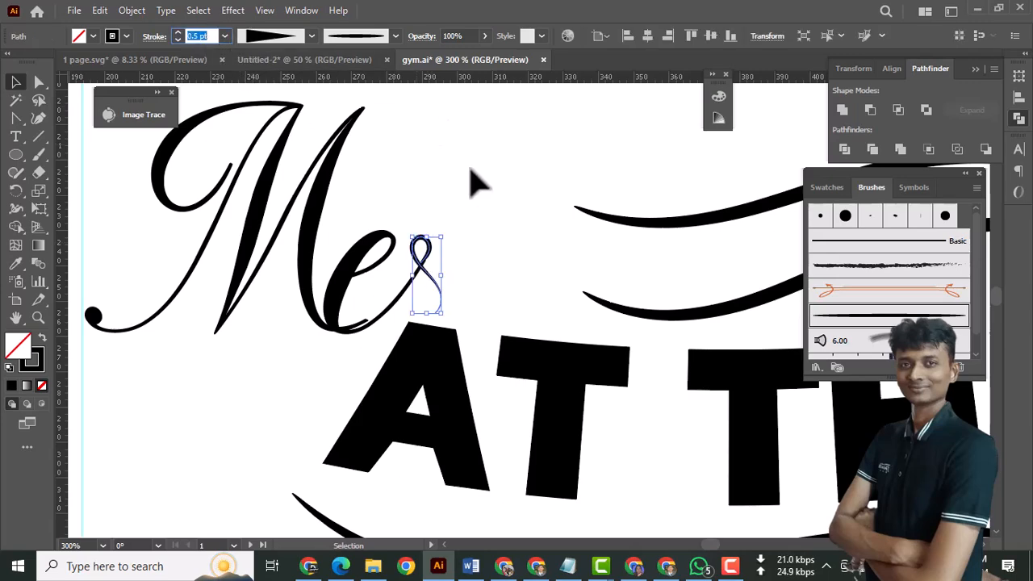
click(484, 211)
Step: Nudge the looped flourish slightly downward so its start merges smoothly with the tail of the e
key(z)
click(500, 291)
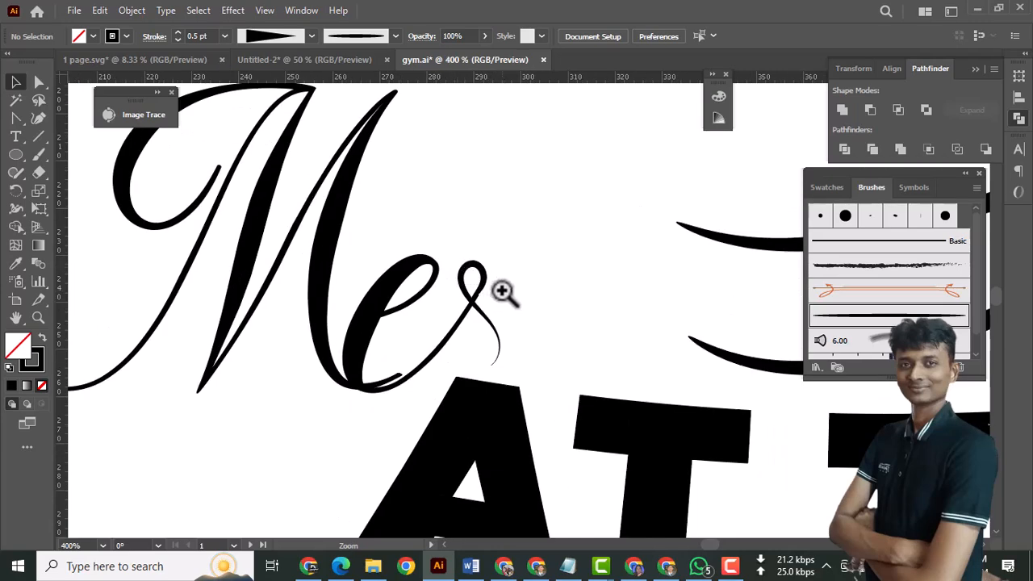
click(501, 291)
click(501, 291)
ctrl+click(502, 290)
ctrl+click(512, 298)
drag(569, 382, 523, 287)
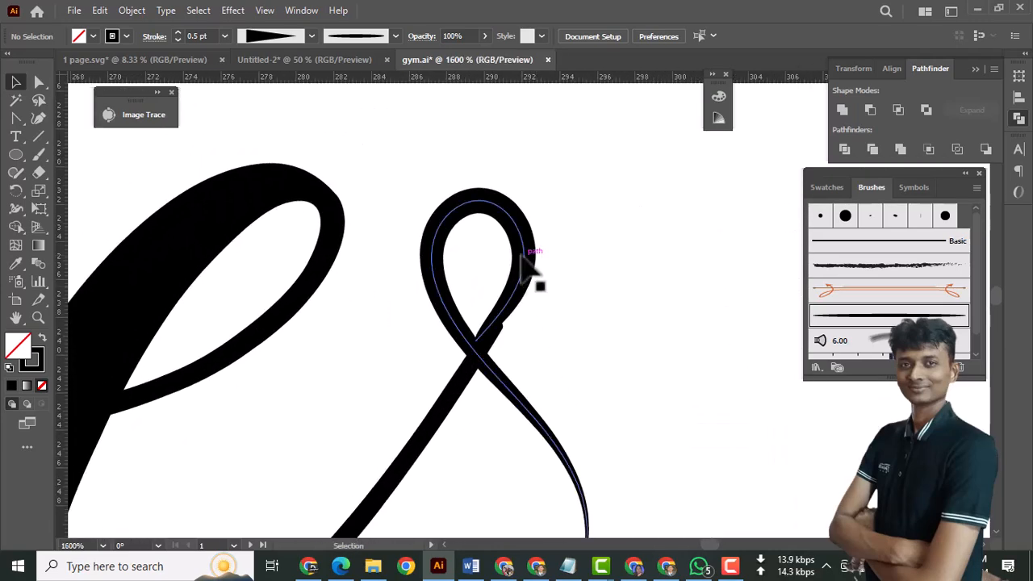
drag(521, 251, 523, 261)
click(667, 348)
scroll(668, 348, down, 1)
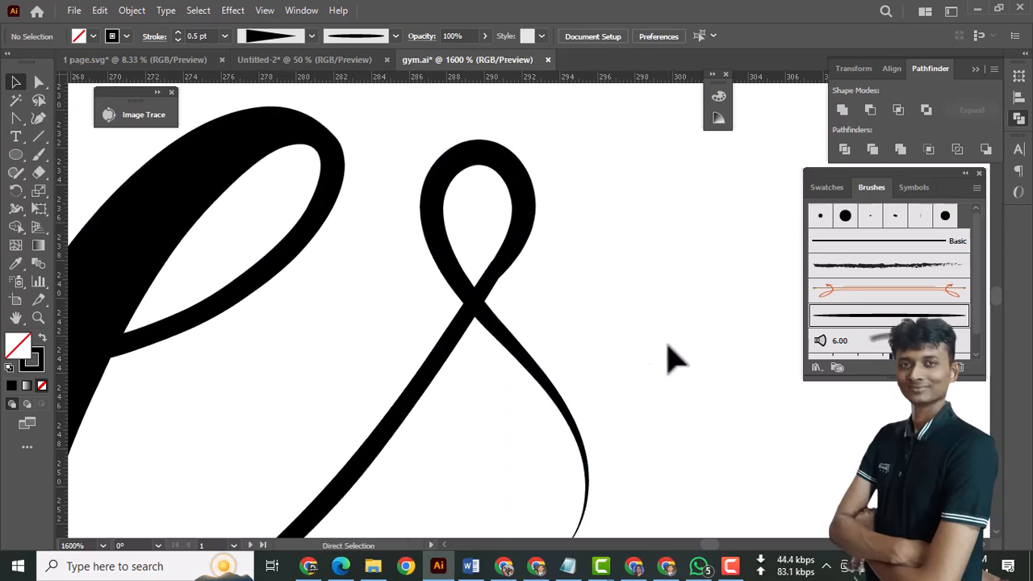
Step: Expand the appearance of the looped flourish into a filled shape
key(ctrl+minus)
key(ctrl+minus)
key(ctrl+minus)
key(ctrl+minus)
drag(466, 379, 495, 376)
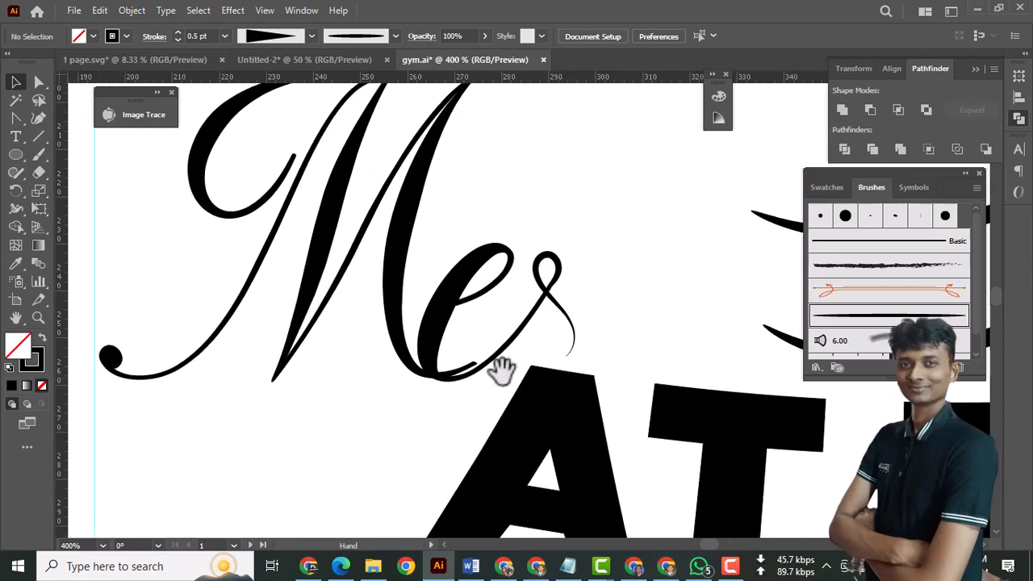
click(542, 268)
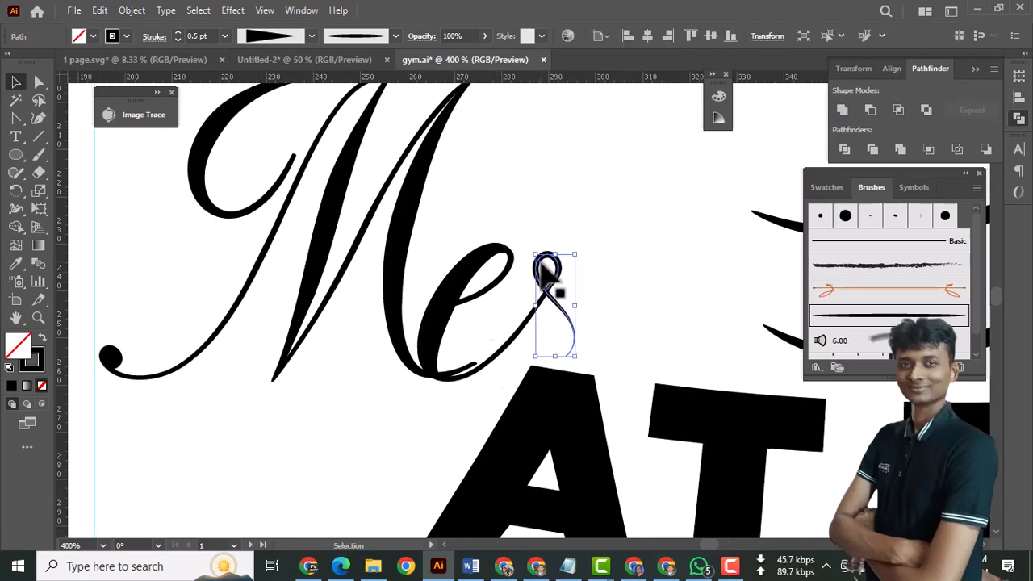
click(150, 10)
click(197, 217)
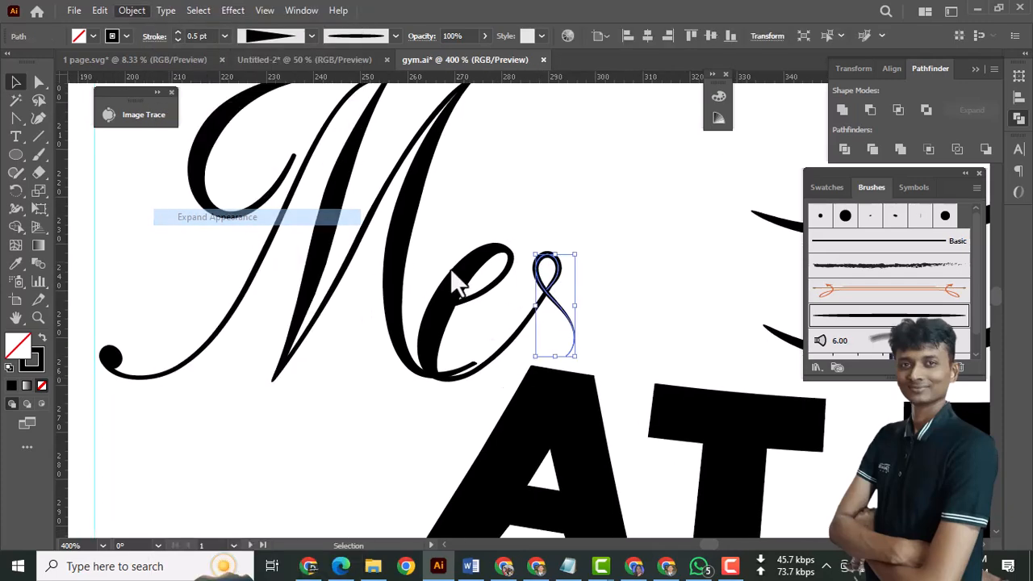
click(581, 202)
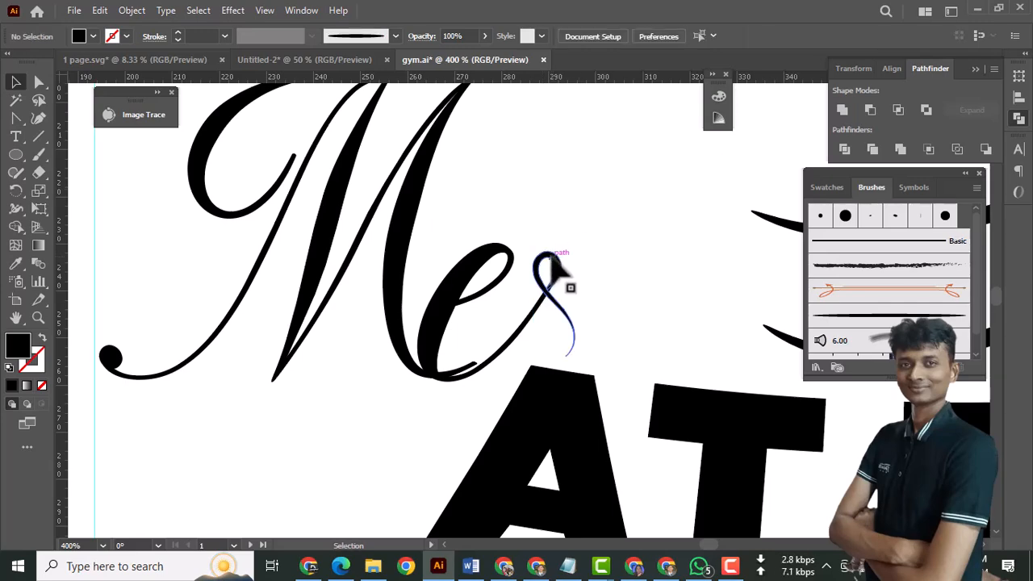
click(634, 341)
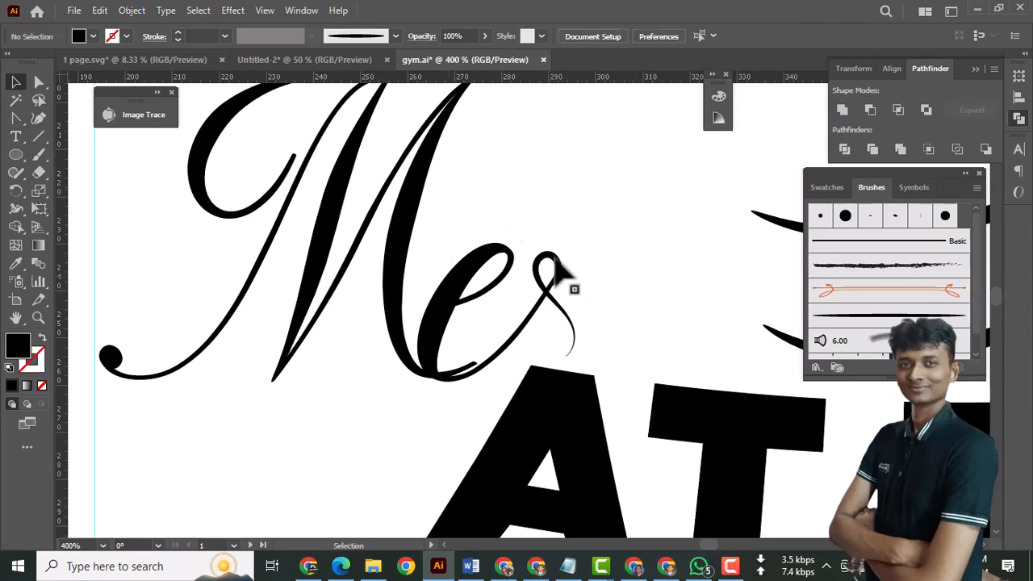
Step: Remove the M's exit stroke protruding past the base of the e with the Shape Builder tool
drag(591, 286, 212, 184)
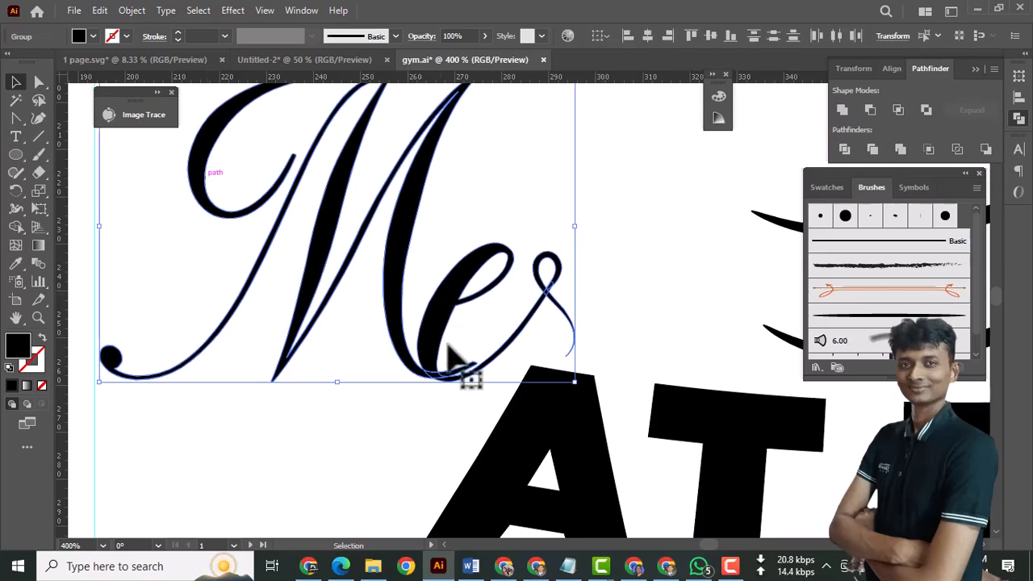
ctrl+click(478, 374)
ctrl+click(508, 298)
ctrl+click(510, 303)
ctrl+click(512, 309)
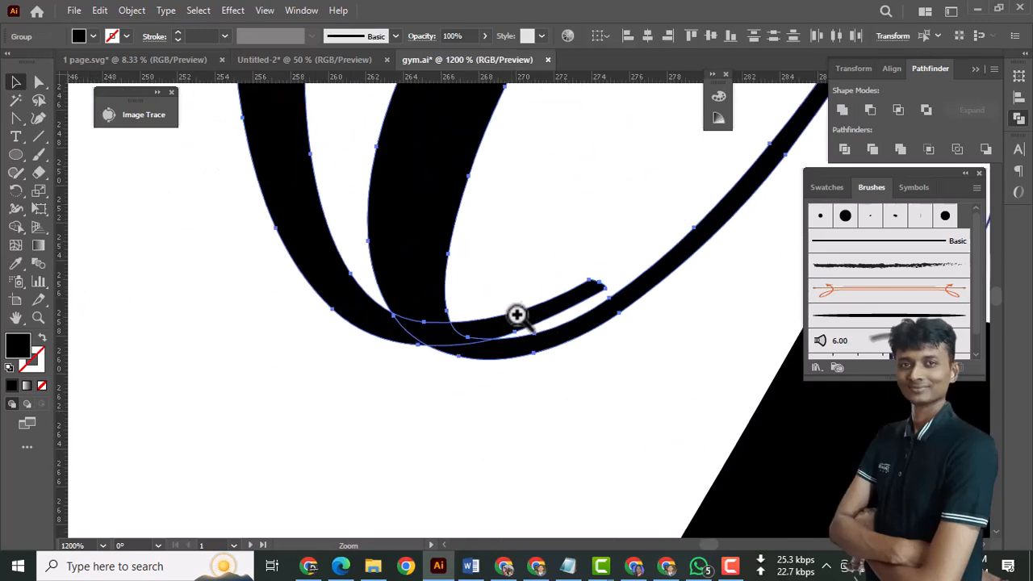
ctrl+click(525, 325)
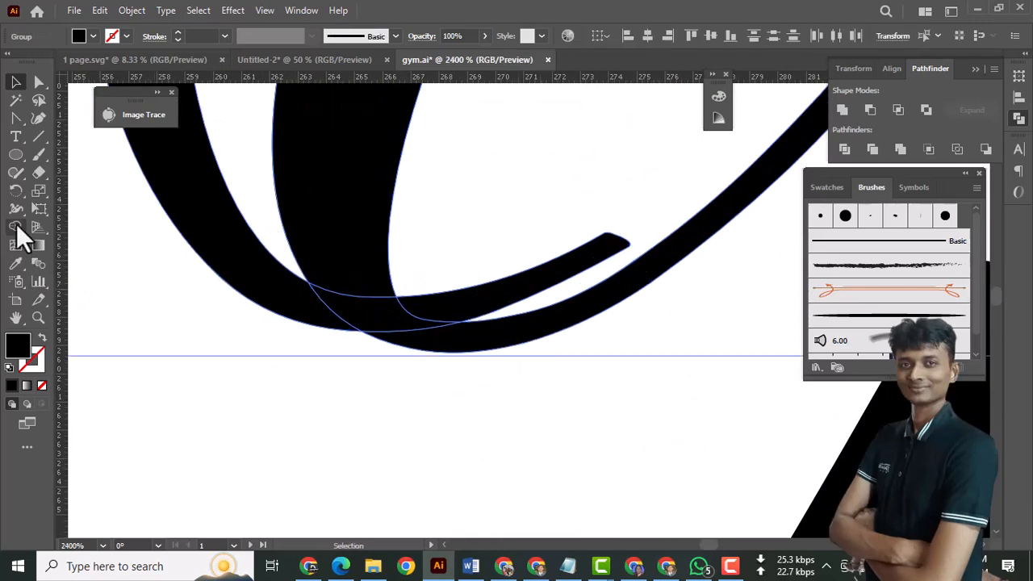
click(13, 228)
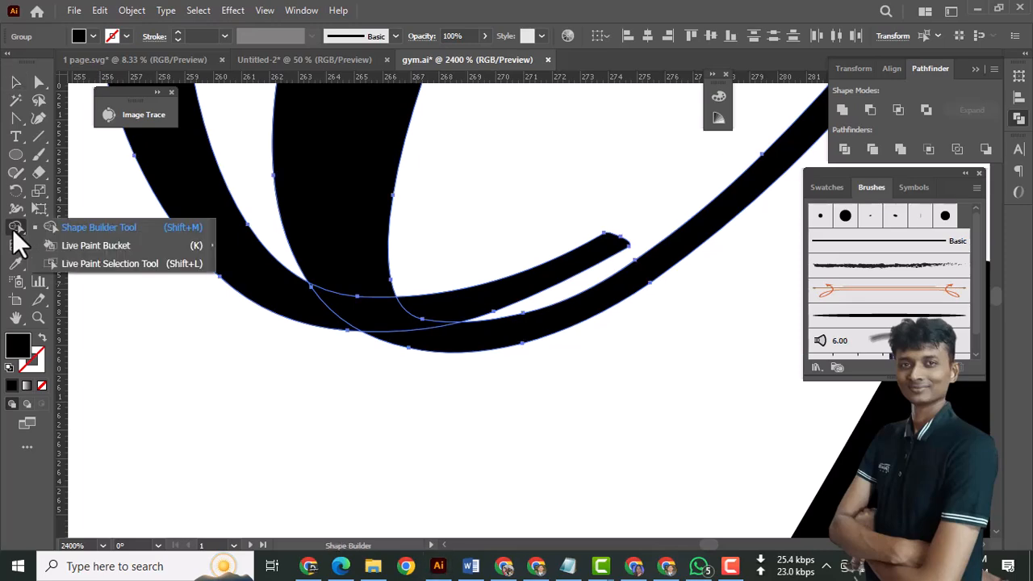
click(91, 226)
alt+click(483, 296)
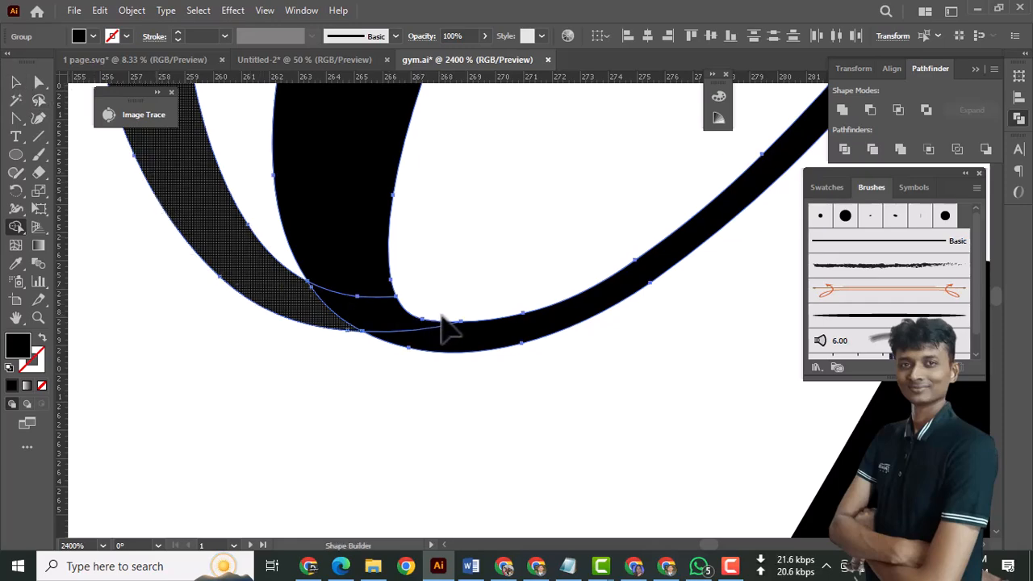
click(16, 82)
click(365, 414)
Step: Review the script word Me and its flourish within the complete shirt design
key(ctrl+minus)
key(ctrl+minus)
key(ctrl+minus)
key(ctrl+minus)
key(ctrl+minus)
key(ctrl+minus)
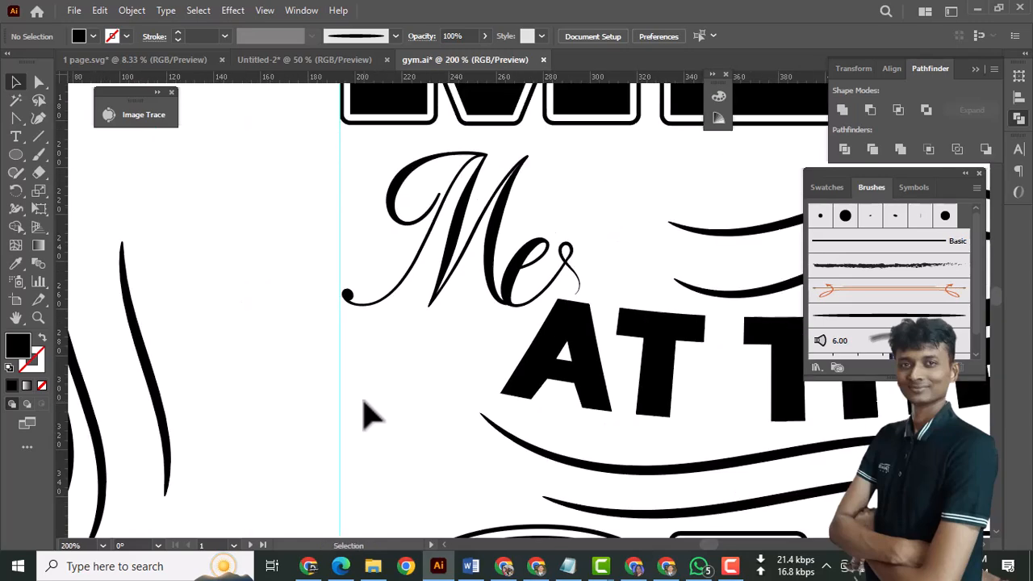
drag(379, 357, 377, 417)
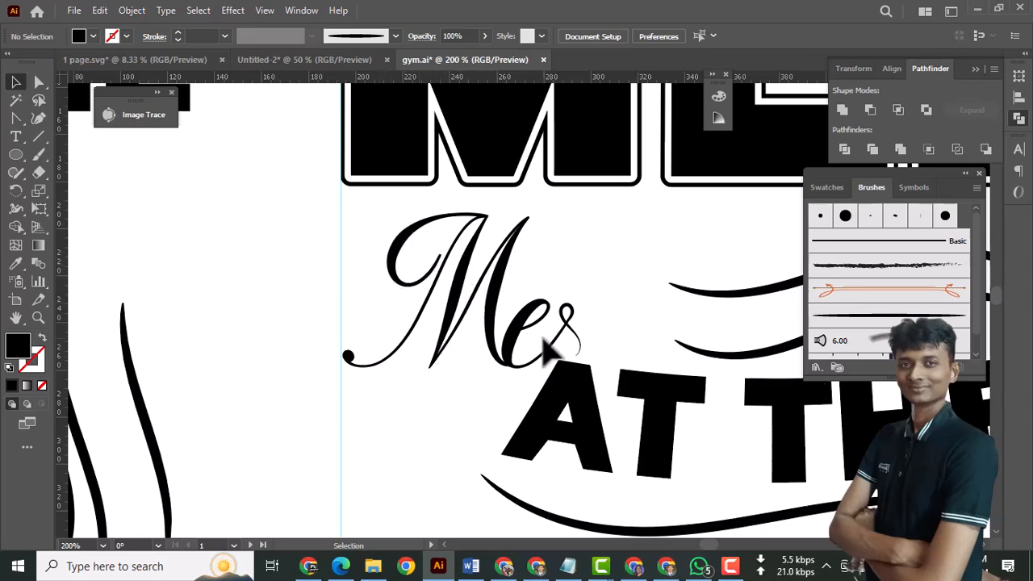
scroll(549, 351, down, 3)
drag(603, 370, 413, 317)
drag(511, 425, 518, 403)
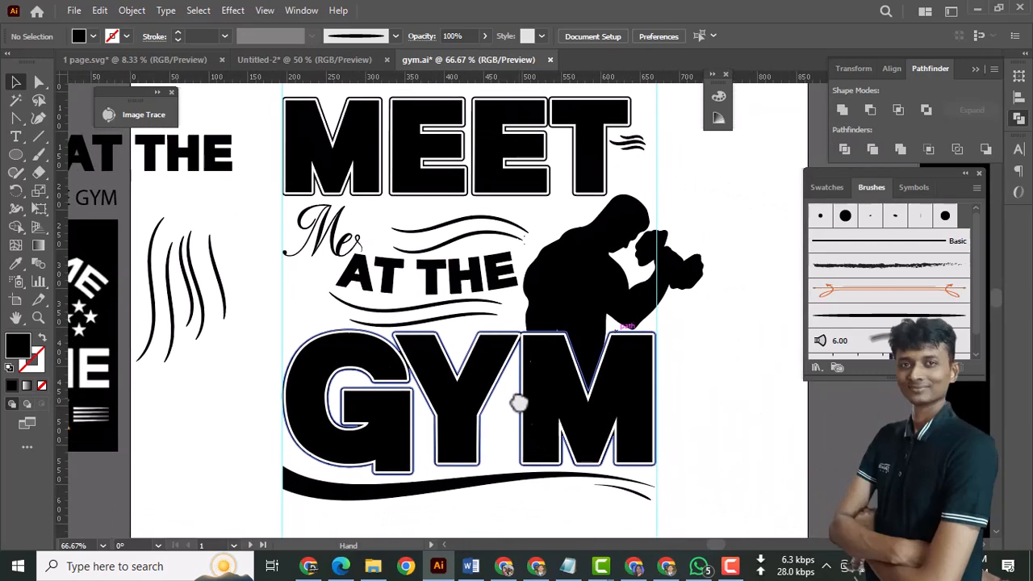
scroll(380, 349, up, 2)
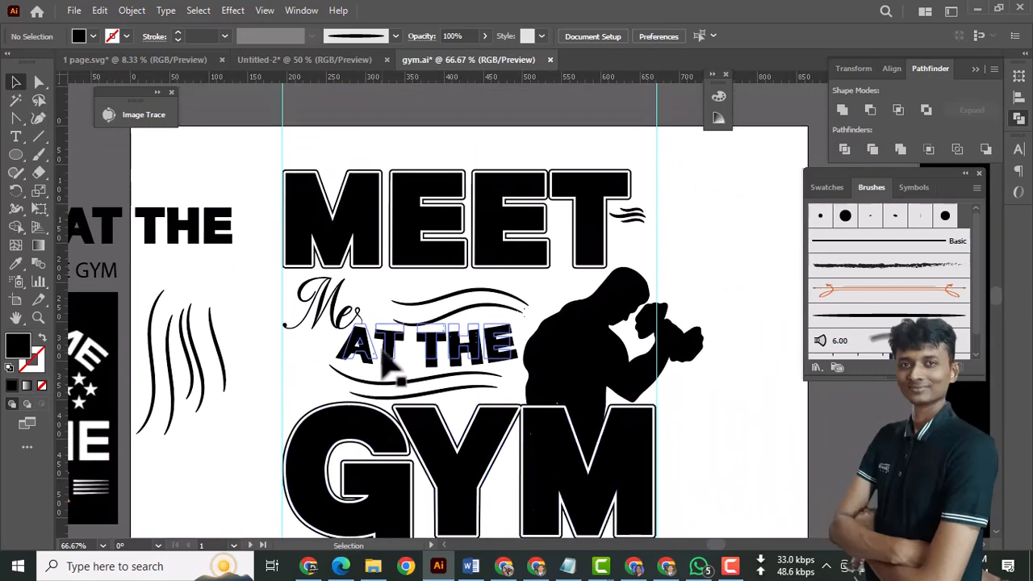
key(ctrl+minus)
key(ctrl+minus)
Step: Delete both vertical guides framing the design
drag(457, 418, 391, 365)
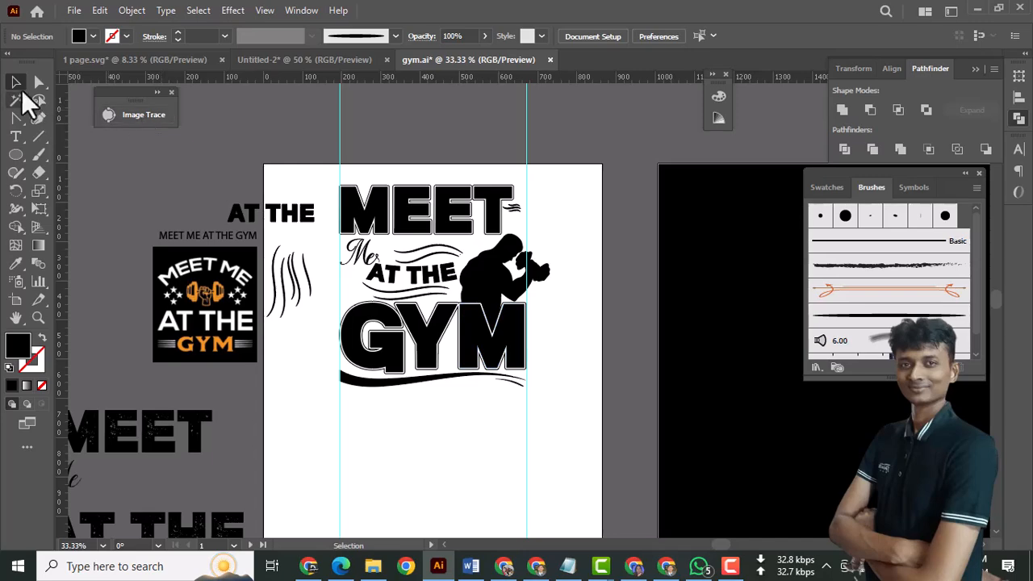
click(569, 124)
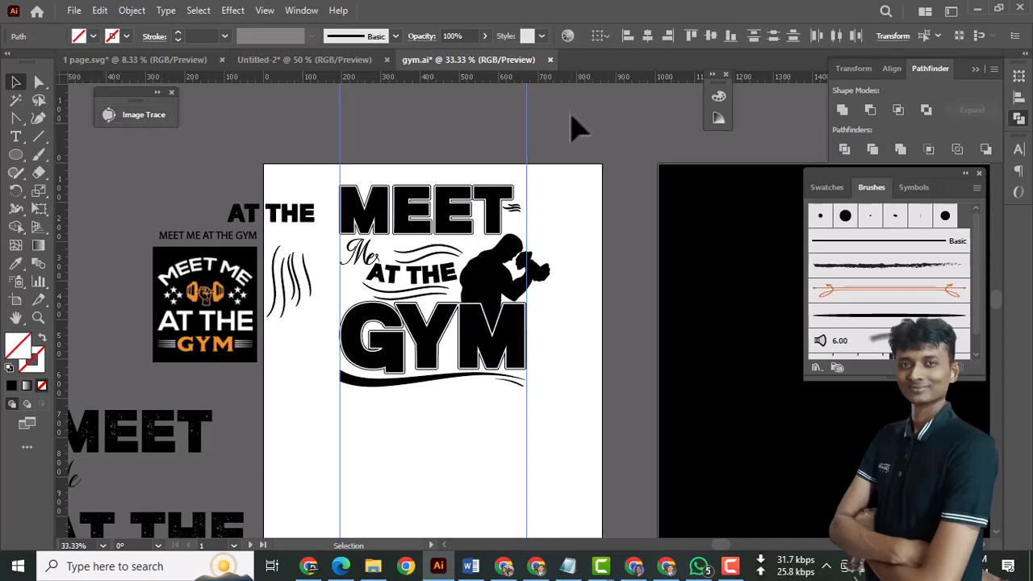
click(273, 204)
Step: Move the spare AT THE lettering, text line, reference image and loose wavy strokes together off the artboard
scroll(250, 162, down, 2)
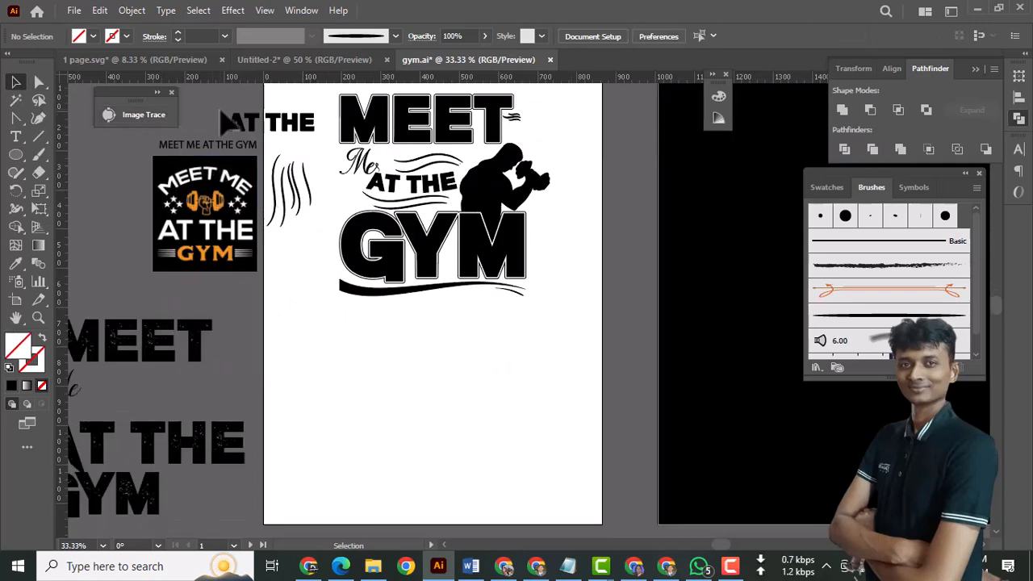
mouse_move(236, 185)
mouse_down()
mouse_move(295, 244)
mouse_move(316, 247)
mouse_up()
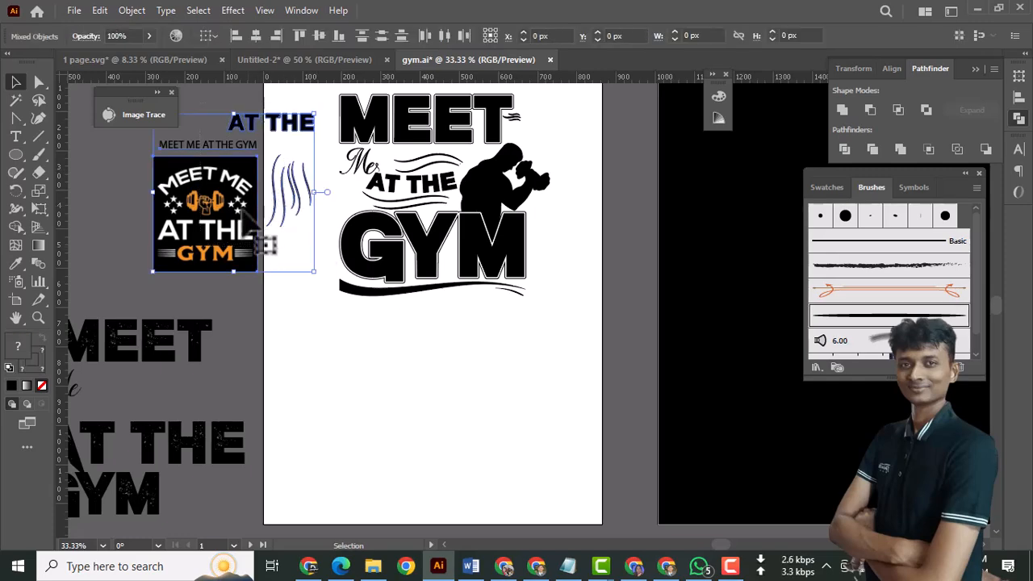
drag(230, 219, 124, 217)
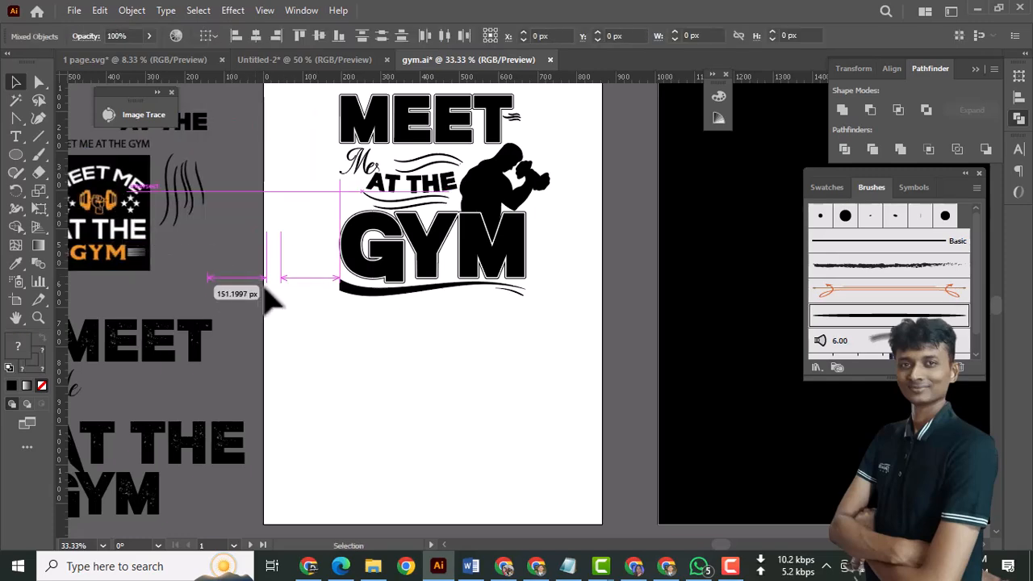
click(391, 372)
Step: Select the entire gym design on the artboard and expand its appearance
scroll(355, 242, up, 1)
drag(313, 142, 559, 348)
click(557, 362)
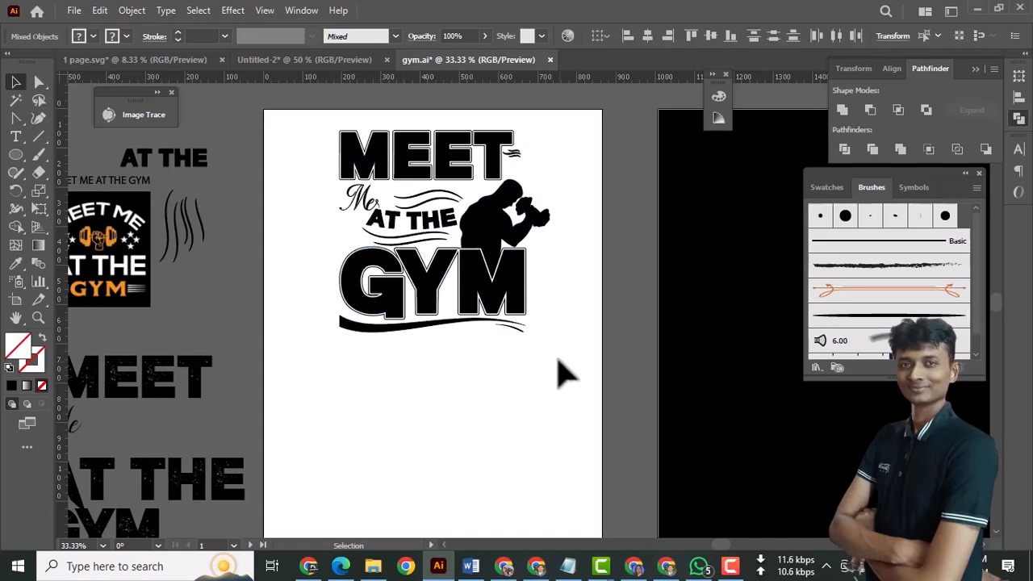
drag(355, 162, 323, 138)
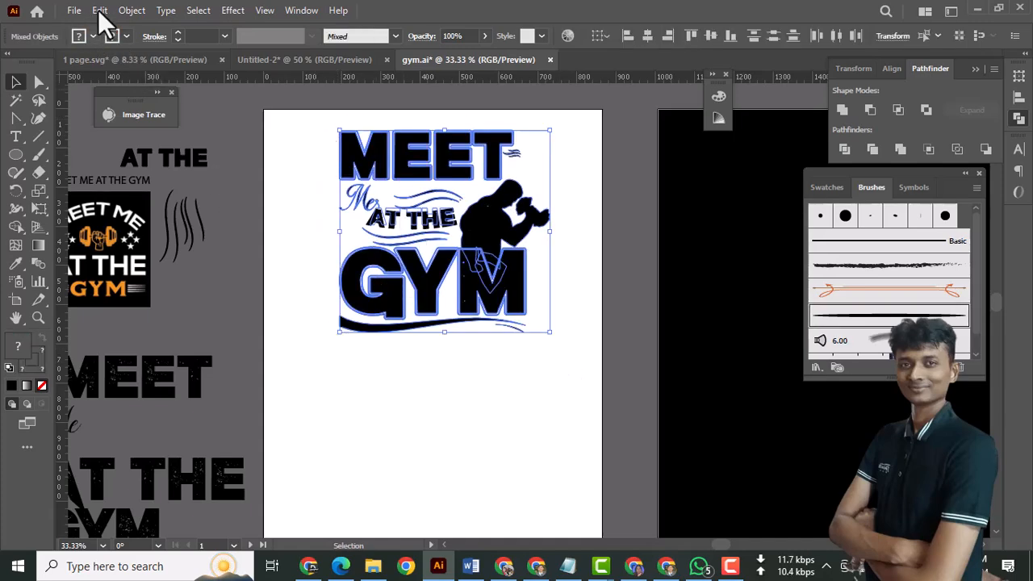
click(131, 18)
click(211, 215)
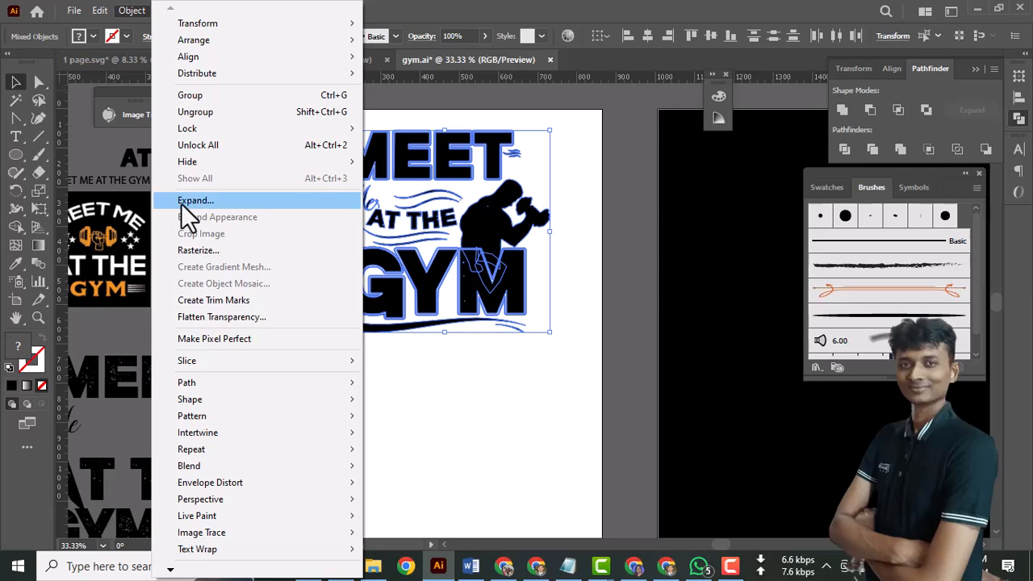
Step: Expand the selected gym artwork into editable shapes and group all of it together
click(181, 200)
key(a)
key(ctrl+g)
key(v)
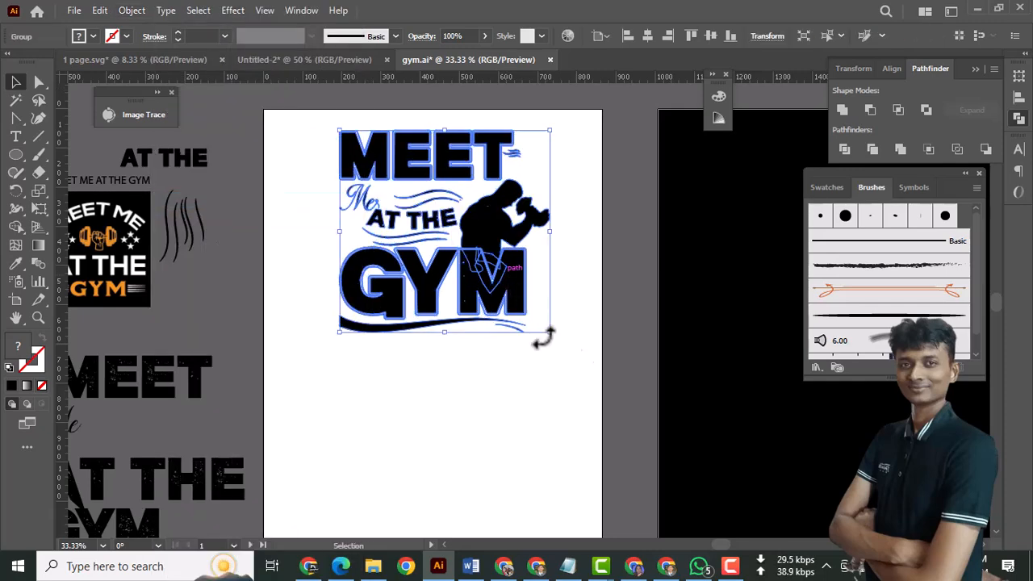
Step: Enlarge the grouped design to nearly the artboard's width and centre it horizontally and vertically on the white artboard
click(647, 36)
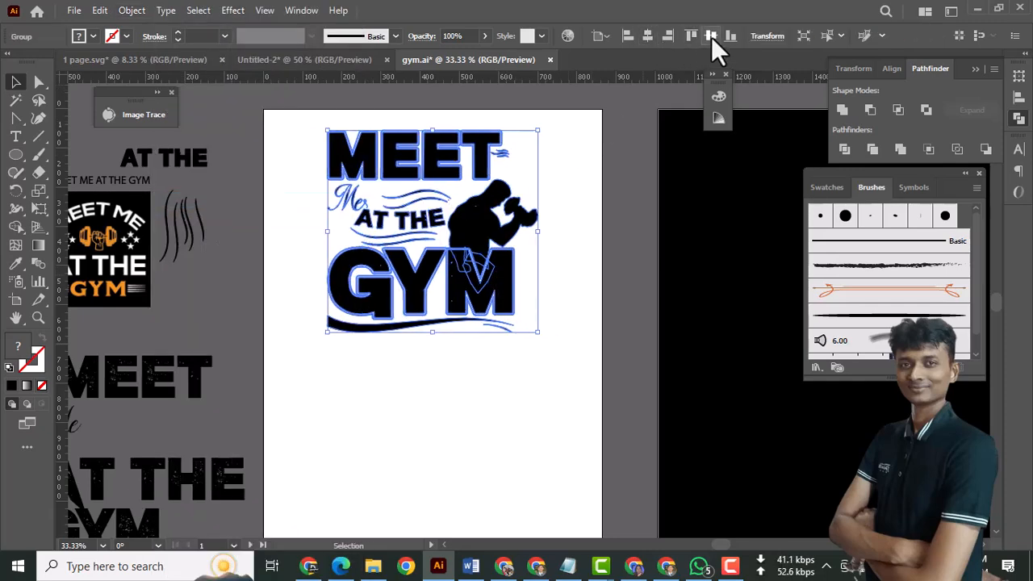
click(711, 35)
scroll(574, 395, down, 3)
drag(542, 352, 575, 385)
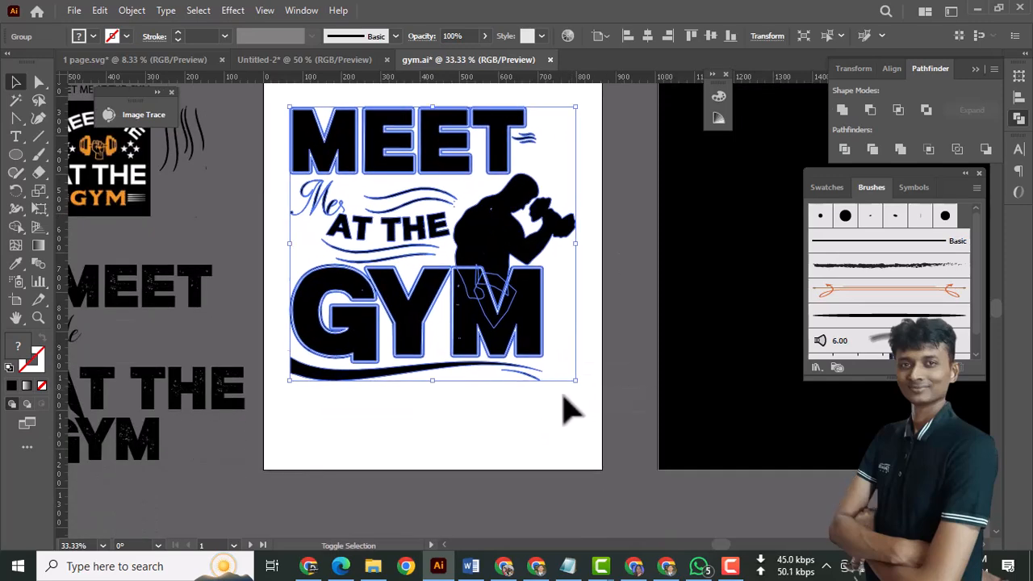
scroll(563, 395, up, 5)
drag(438, 289, 445, 271)
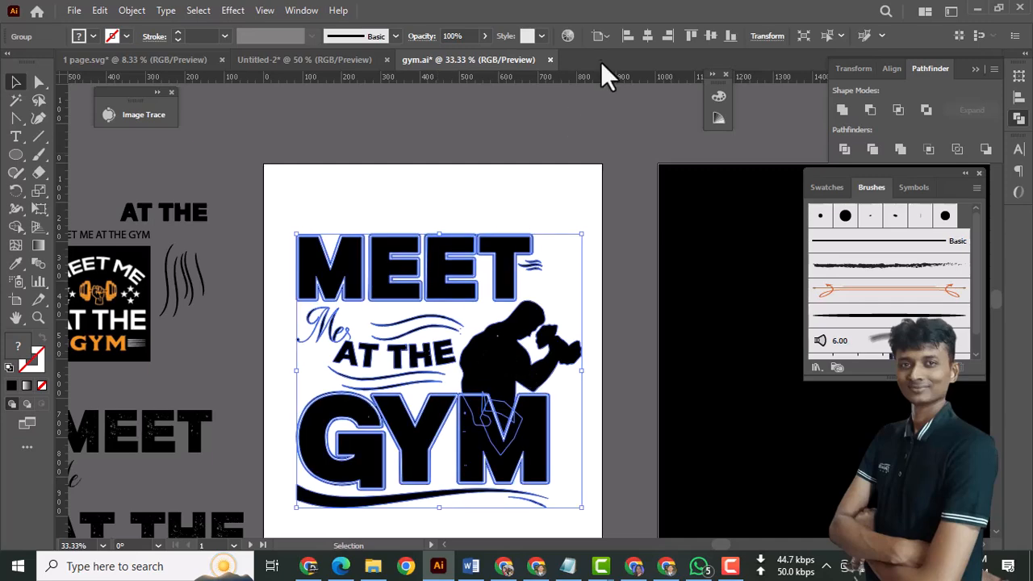
click(647, 35)
click(711, 36)
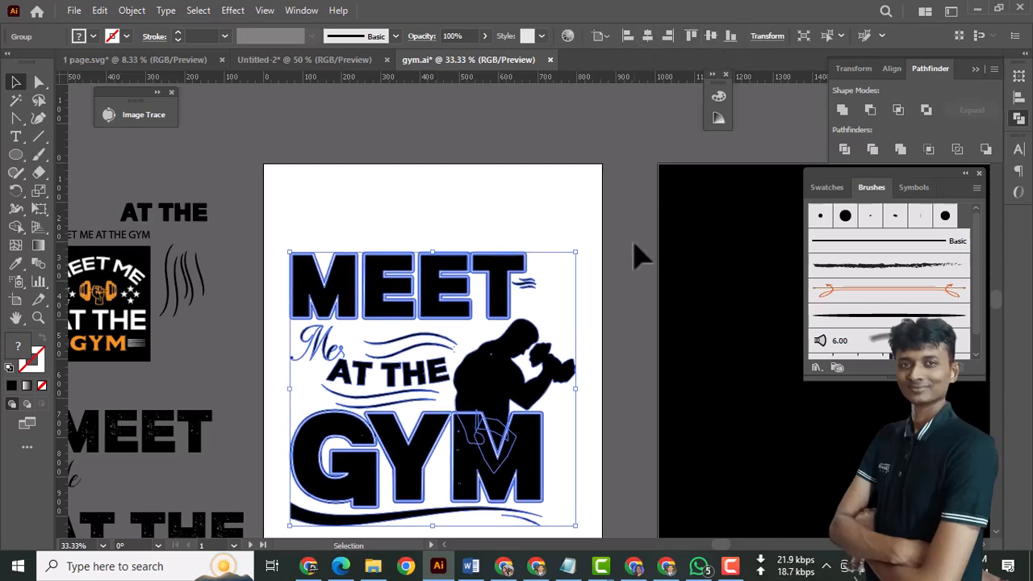
scroll(633, 290, down, 3)
click(637, 364)
Step: Move the spare textured MEET Me AT THE GYM text farther from the white artboard and the reference image closer to it
drag(568, 407, 622, 326)
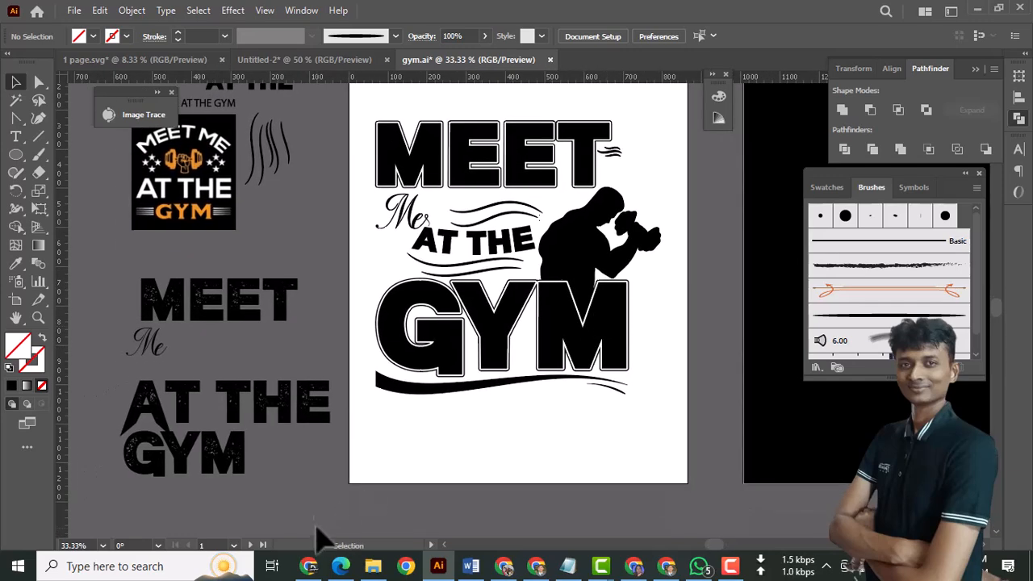
click(165, 331)
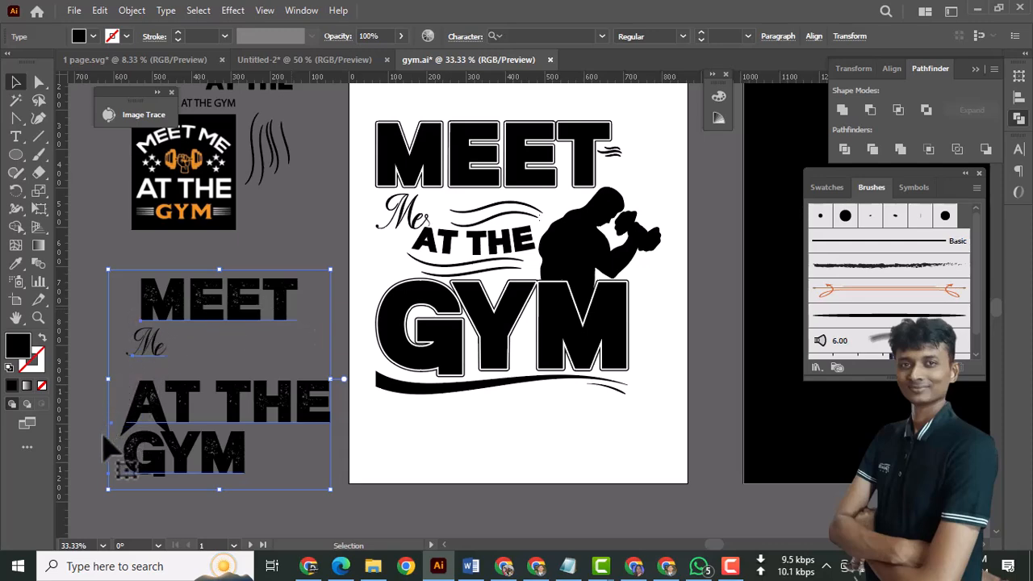
drag(266, 316, 112, 458)
click(265, 327)
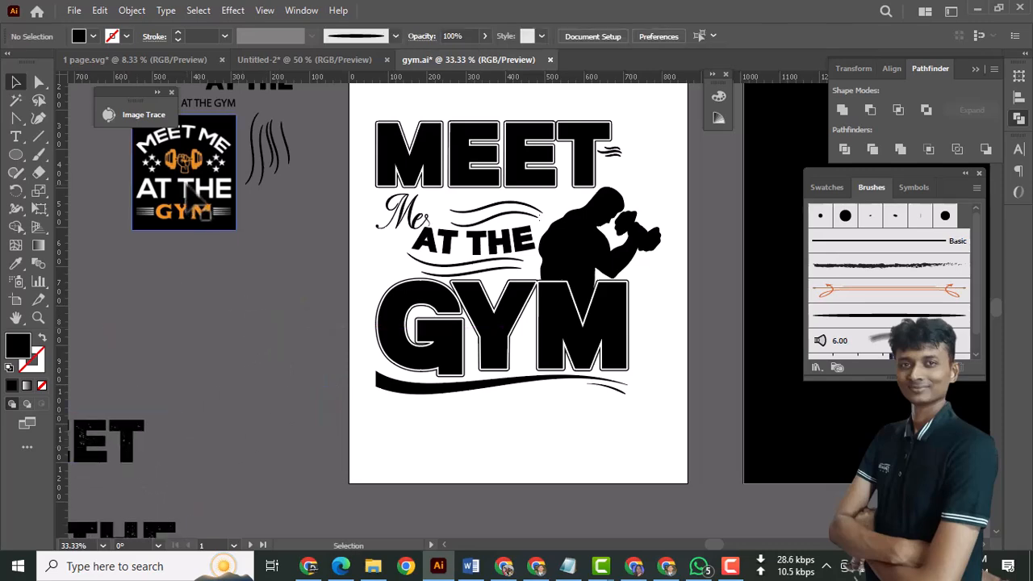
drag(234, 224, 355, 321)
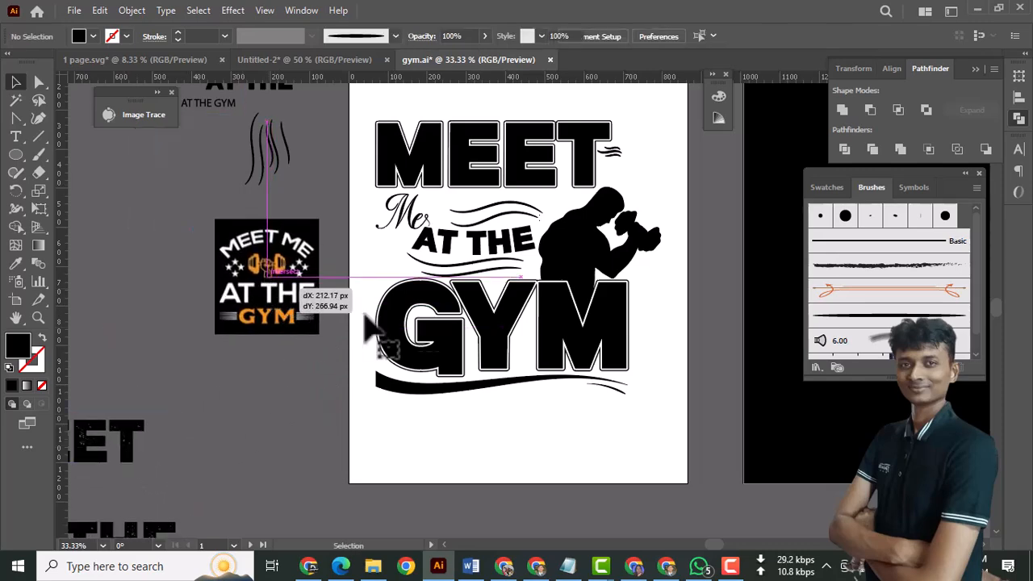
ctrl+click(483, 311)
drag(565, 325, 463, 388)
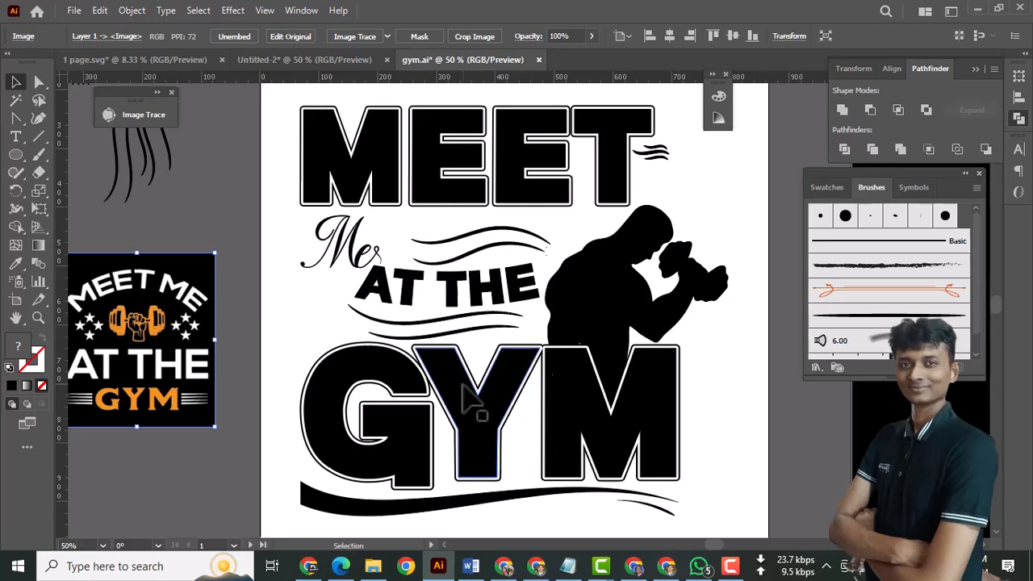
key(ctrl+minus)
key(ctrl+minus)
drag(629, 383, 298, 383)
drag(405, 386, 337, 401)
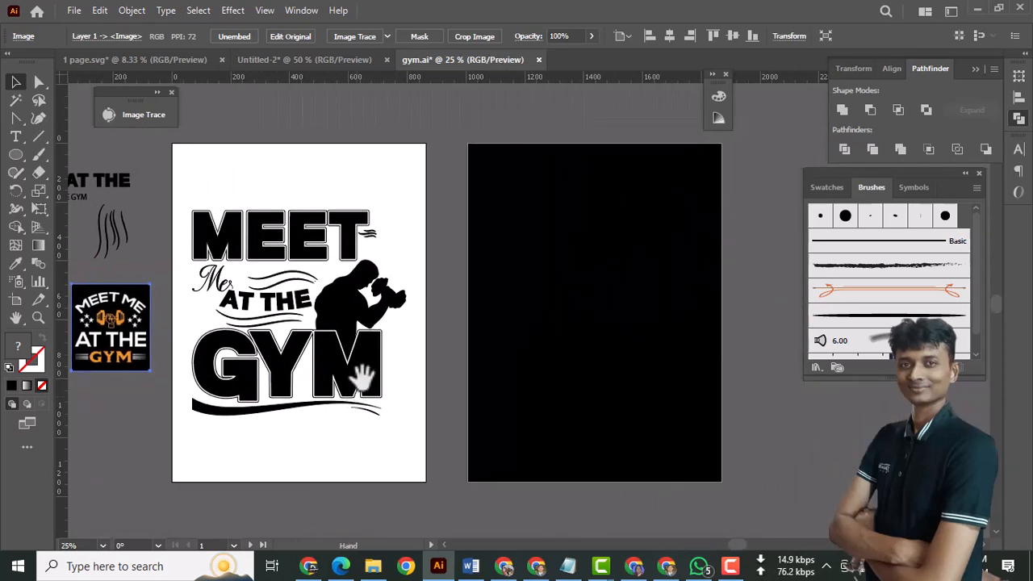
click(327, 229)
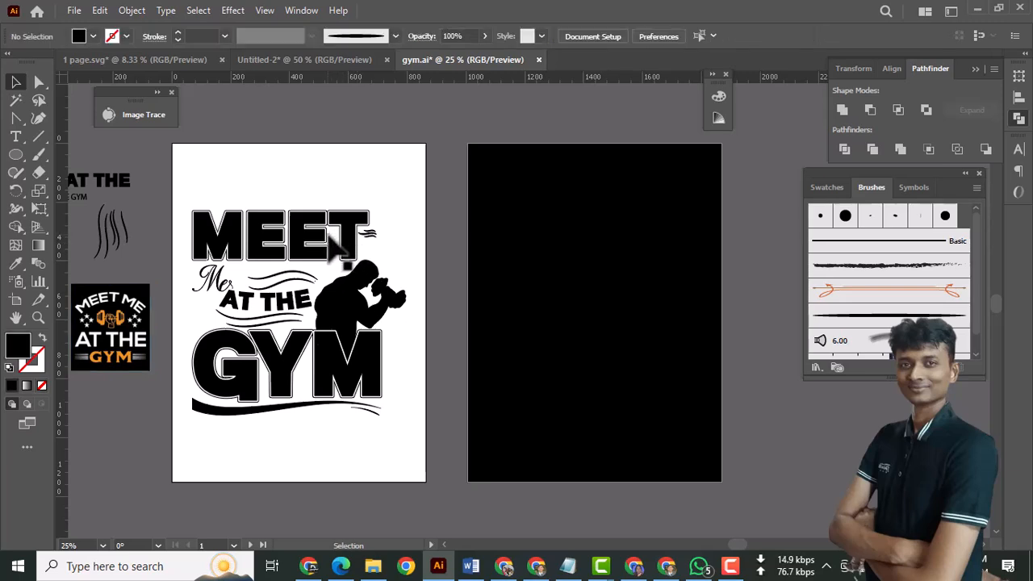
click(537, 214)
click(198, 197)
drag(405, 426, 399, 427)
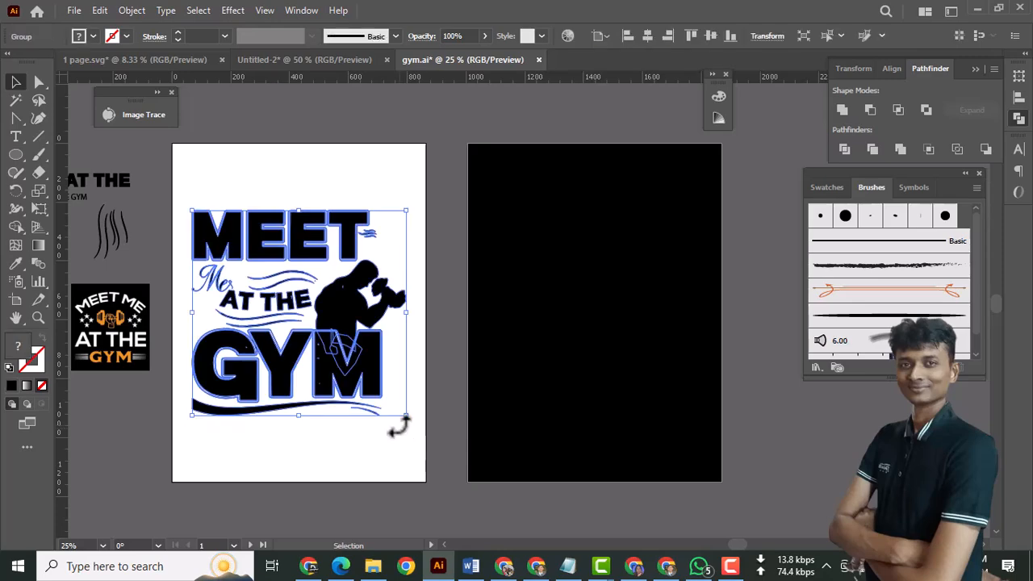
scroll(316, 295, down, 7)
scroll(311, 279, up, 5)
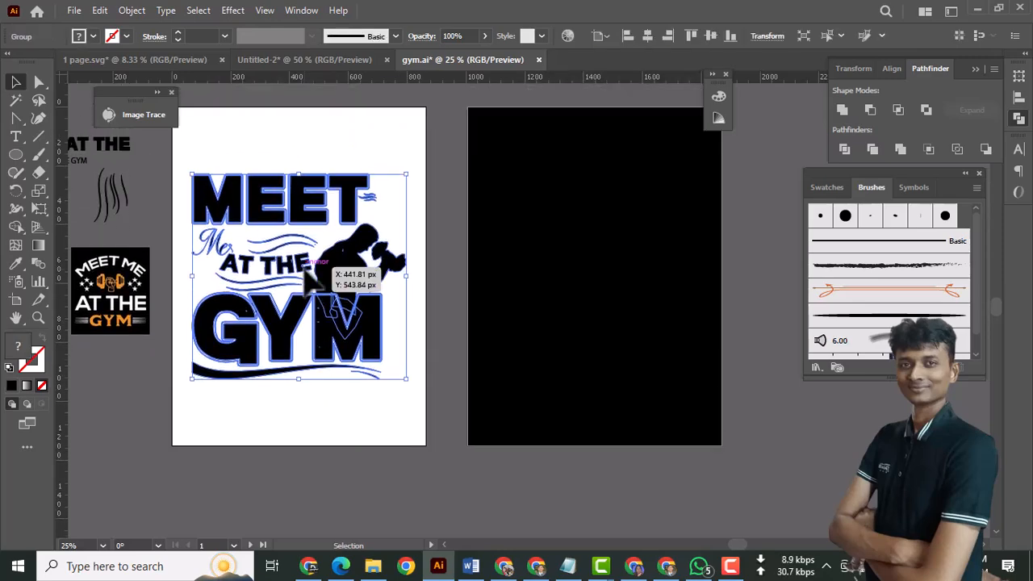
scroll(250, 226, down, 1)
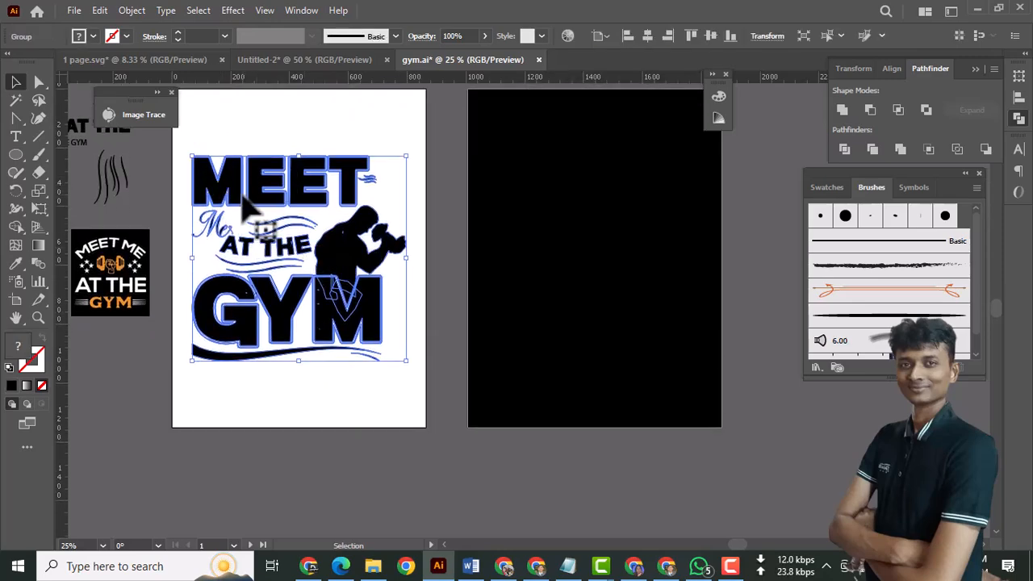
drag(305, 260, 634, 339)
drag(558, 403, 613, 429)
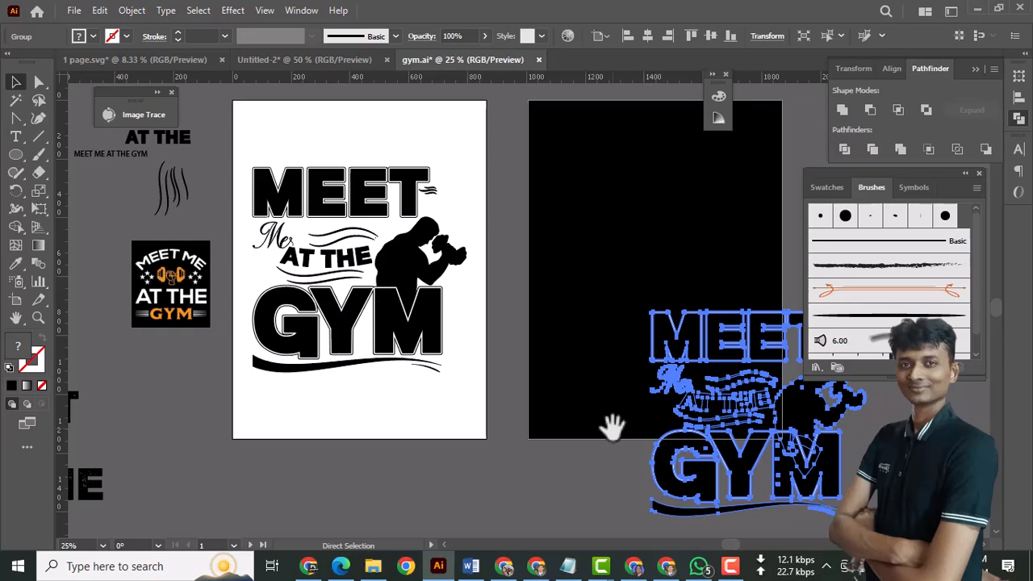
key(Delete)
Step: Select the black lettering, outlines and thin waves together with the Magic Wand tool and fill them with orange
drag(372, 274, 461, 357)
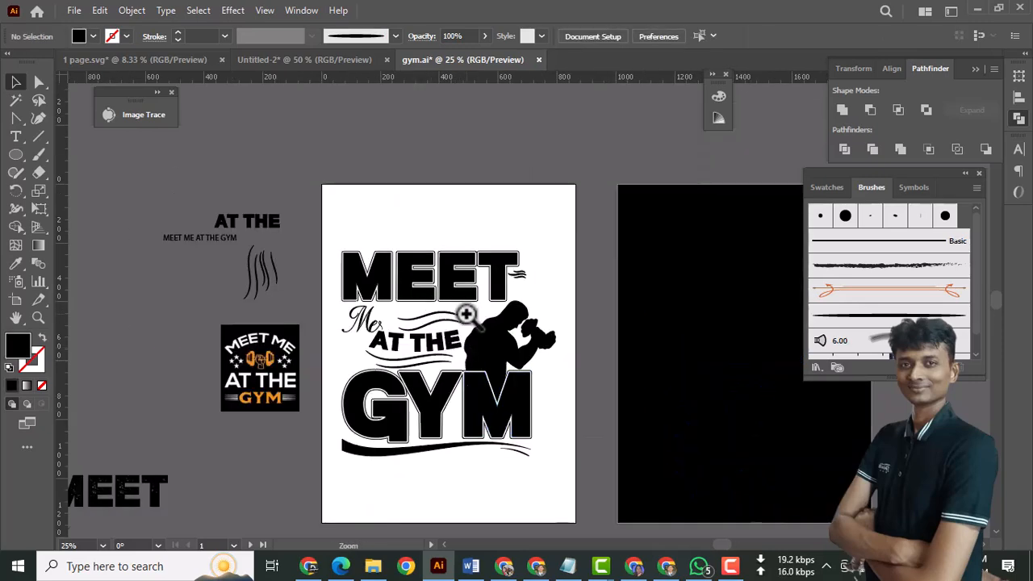
ctrl+click(467, 315)
drag(371, 325, 379, 270)
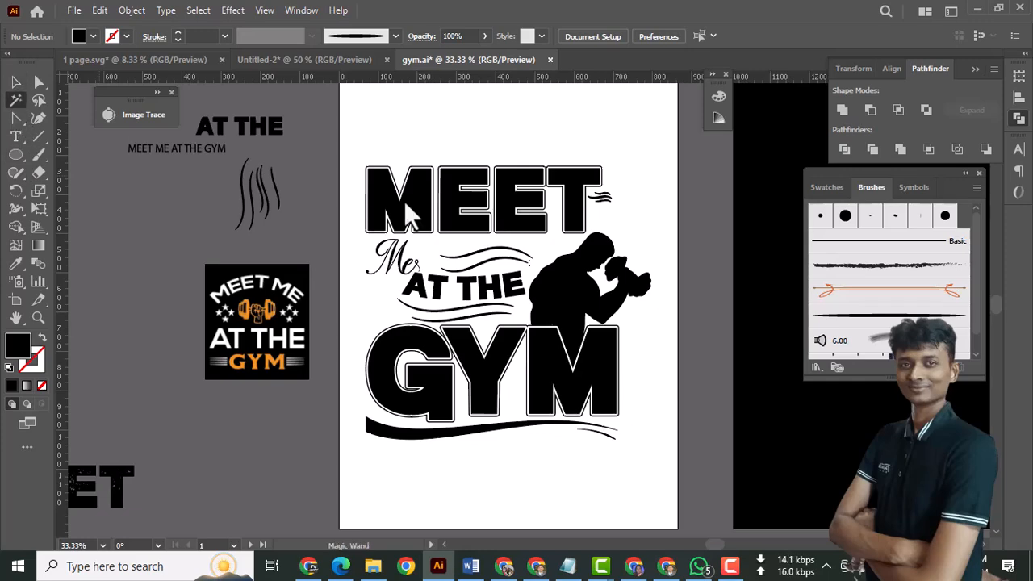
click(381, 196)
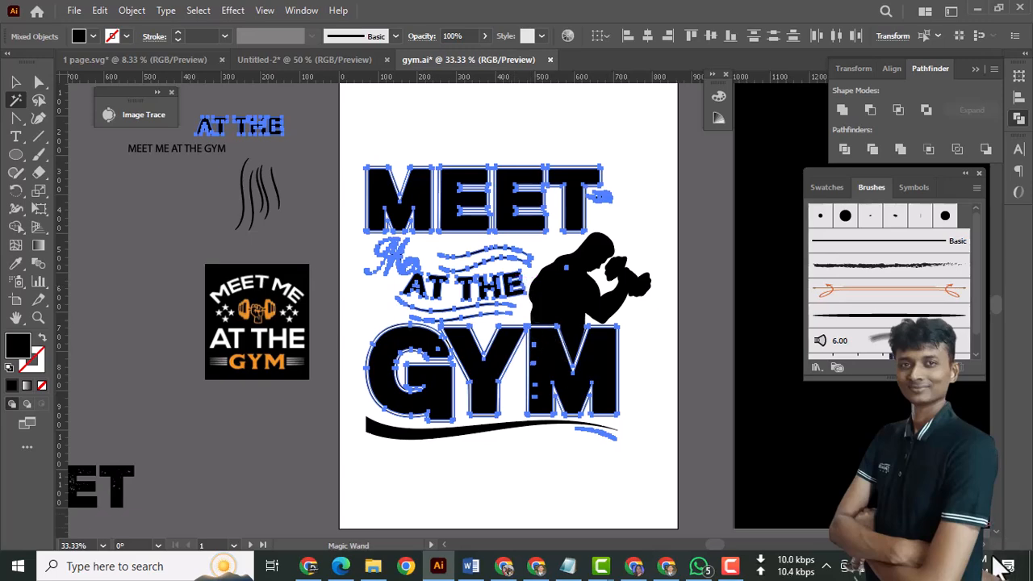
key(v)
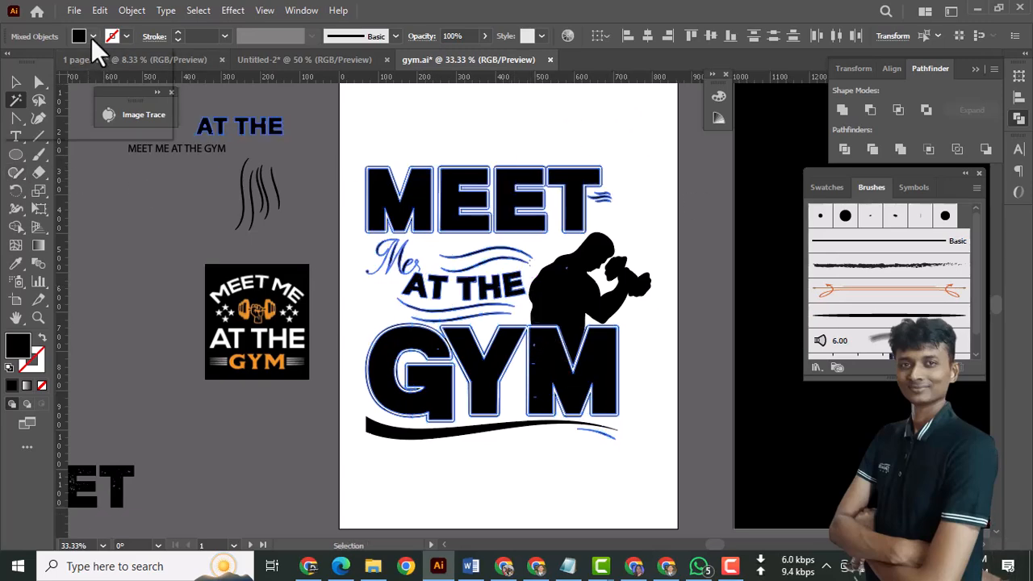
click(93, 36)
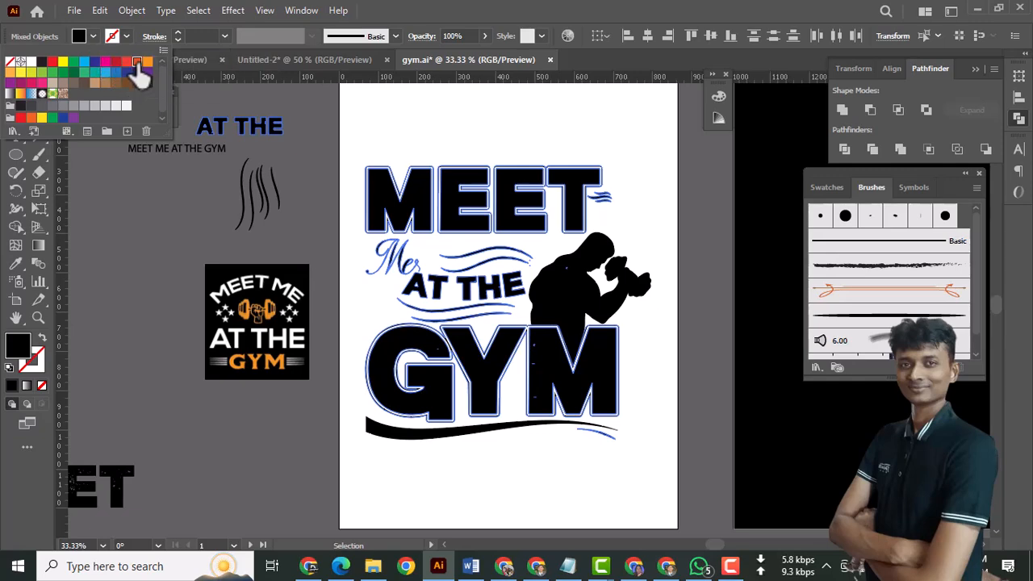
click(137, 62)
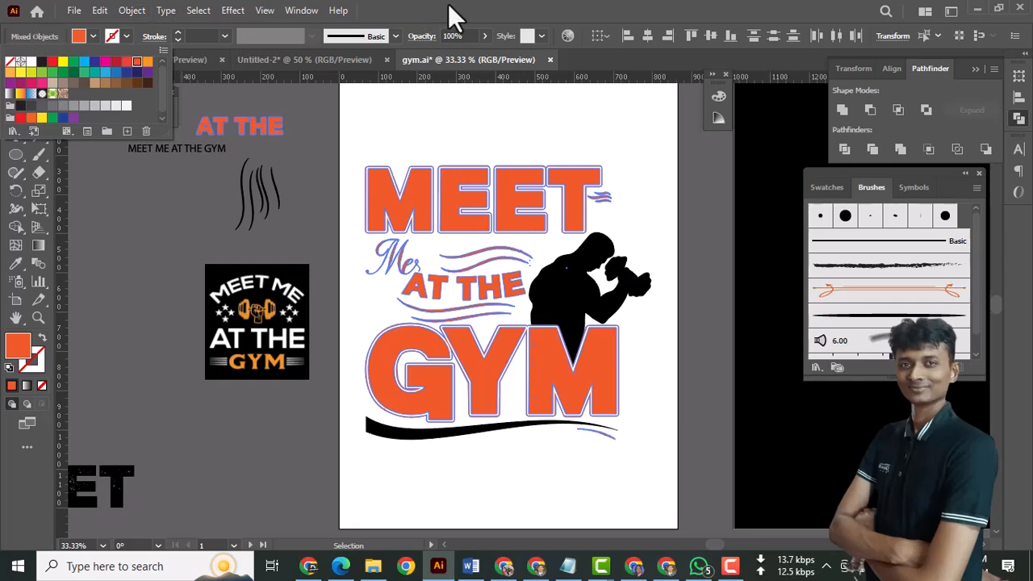
Step: Select the bodybuilder silhouette and the thick swoosh under GYM with the Magic Wand tool and fill them with white
click(17, 99)
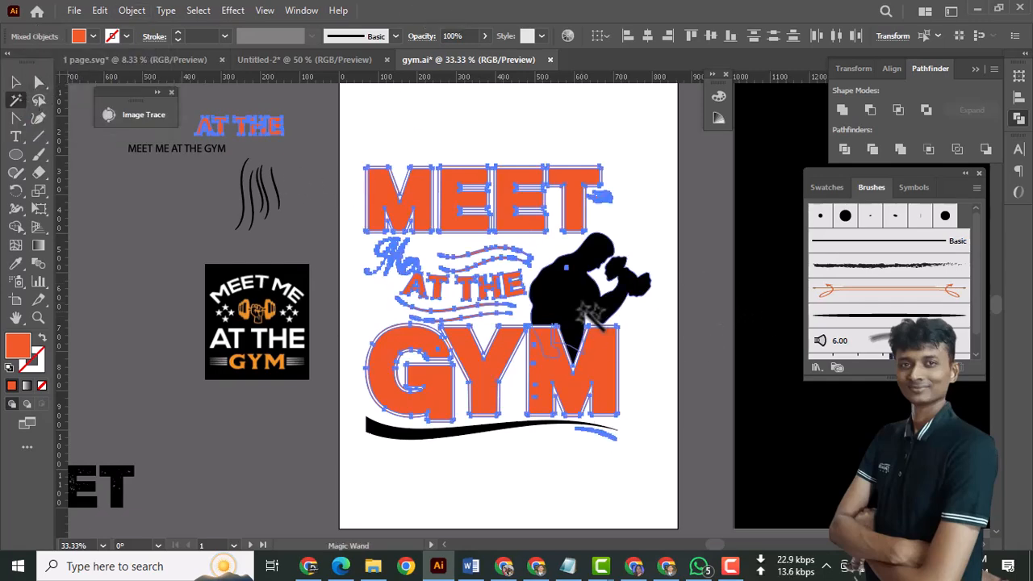
click(582, 313)
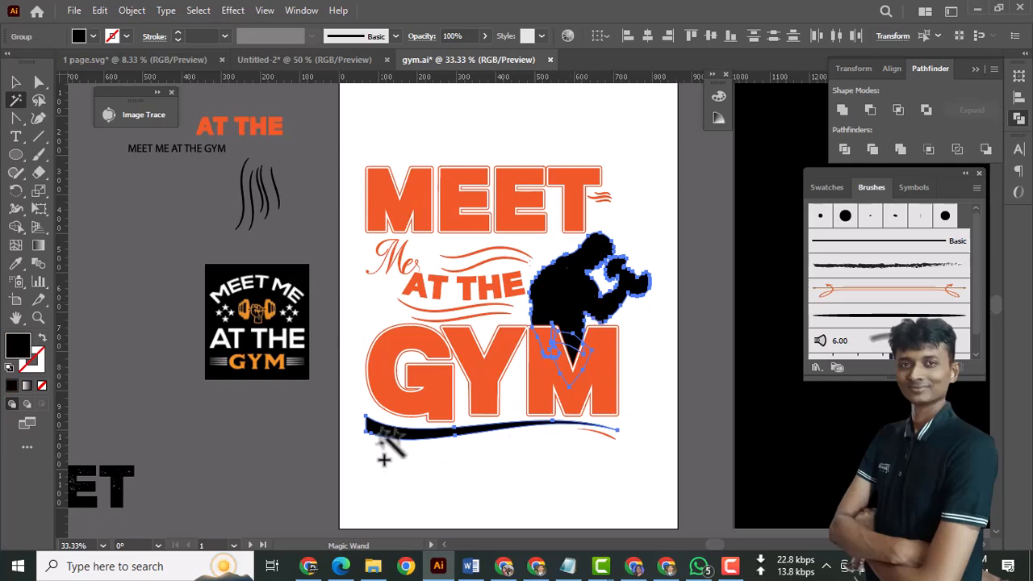
key(v)
click(92, 37)
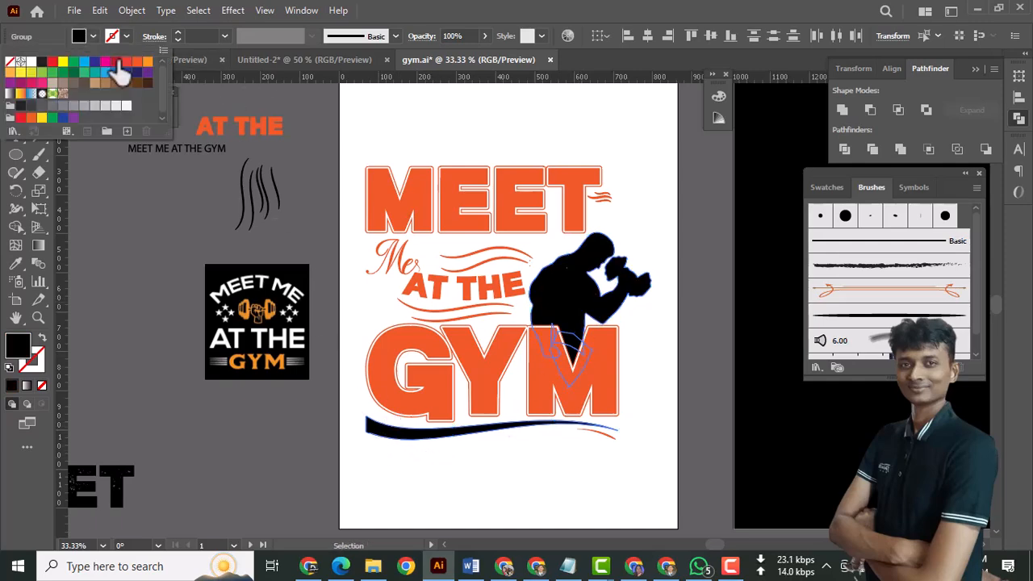
click(137, 63)
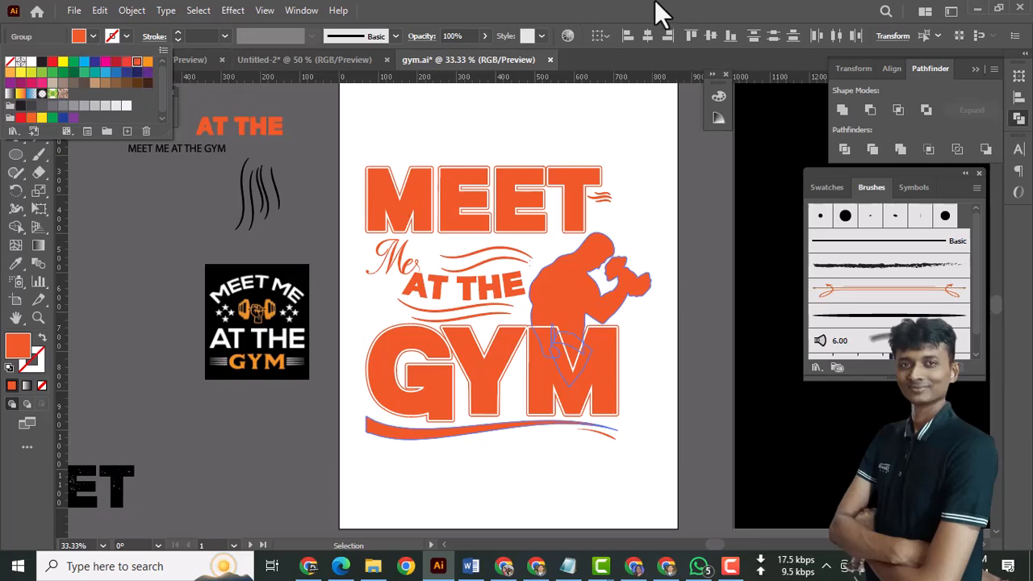
key(y)
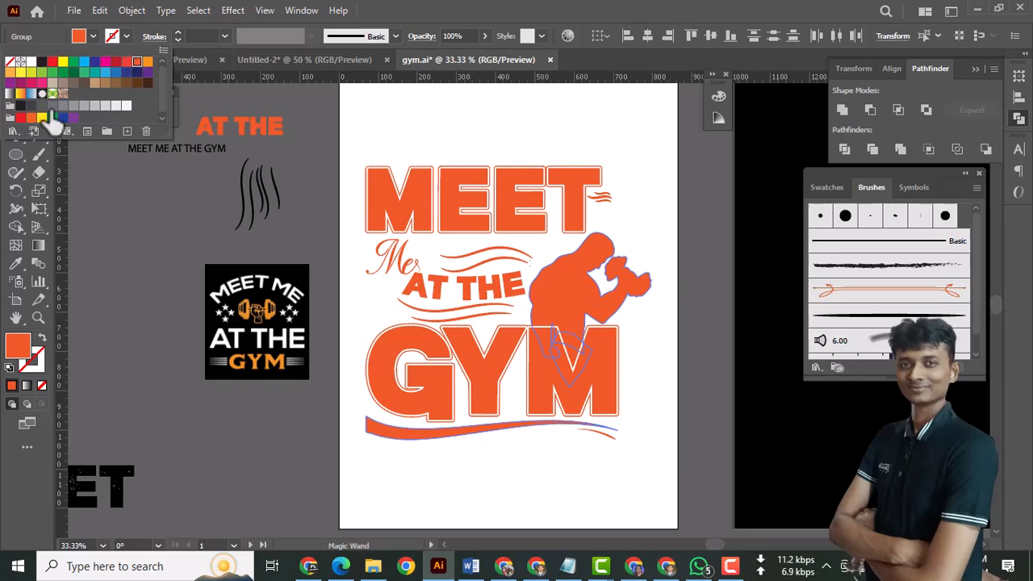
click(22, 63)
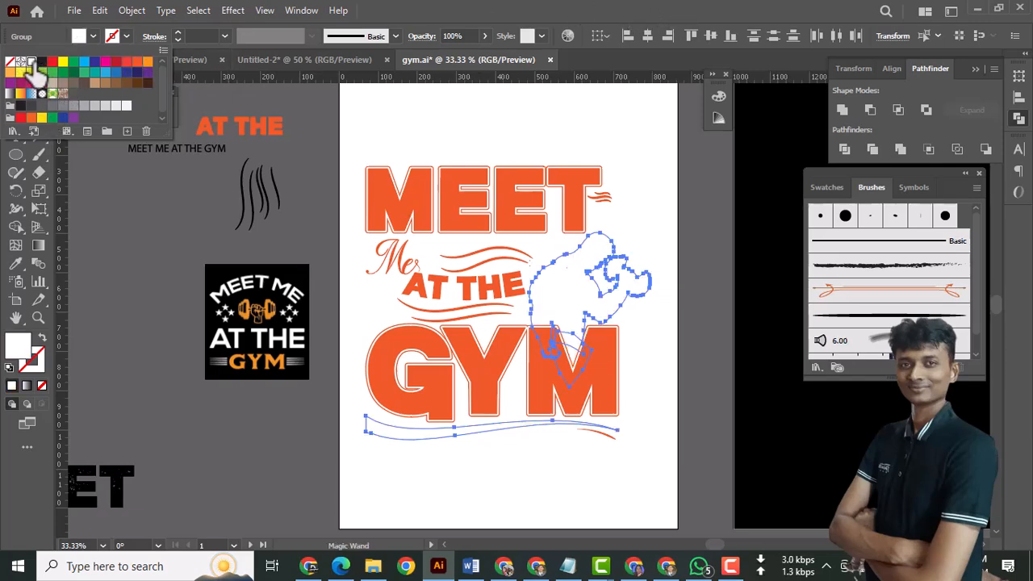
click(531, 11)
Step: Move the complete orange-and-white gym design from the white artboard onto the middle of the black artboard
click(17, 82)
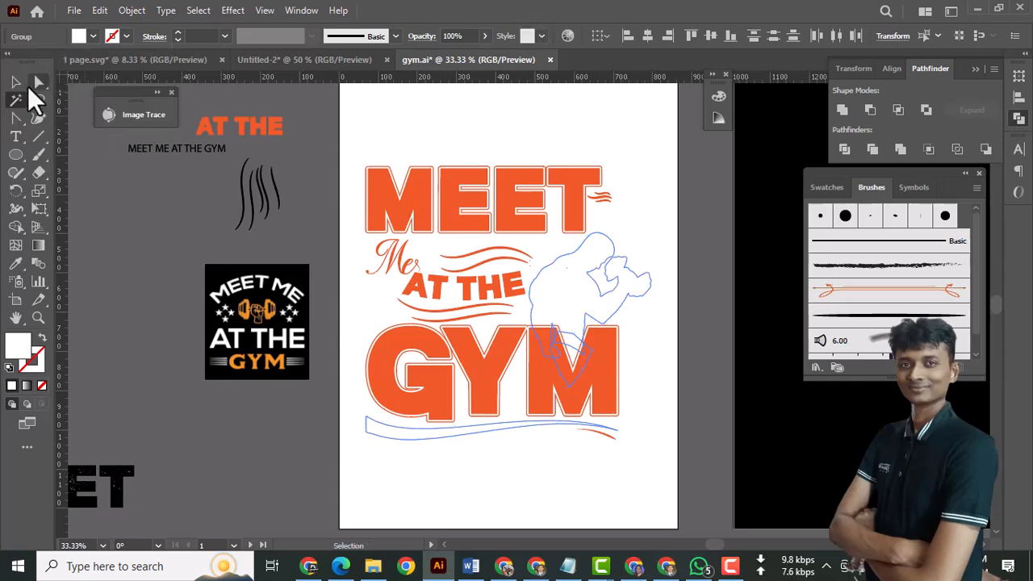
click(724, 494)
drag(664, 473, 201, 234)
drag(384, 206, 573, 190)
drag(636, 280, 443, 314)
mouse_move(435, 234)
mouse_down()
mouse_move(451, 188)
mouse_move(450, 231)
mouse_up()
click(767, 484)
drag(691, 398, 694, 419)
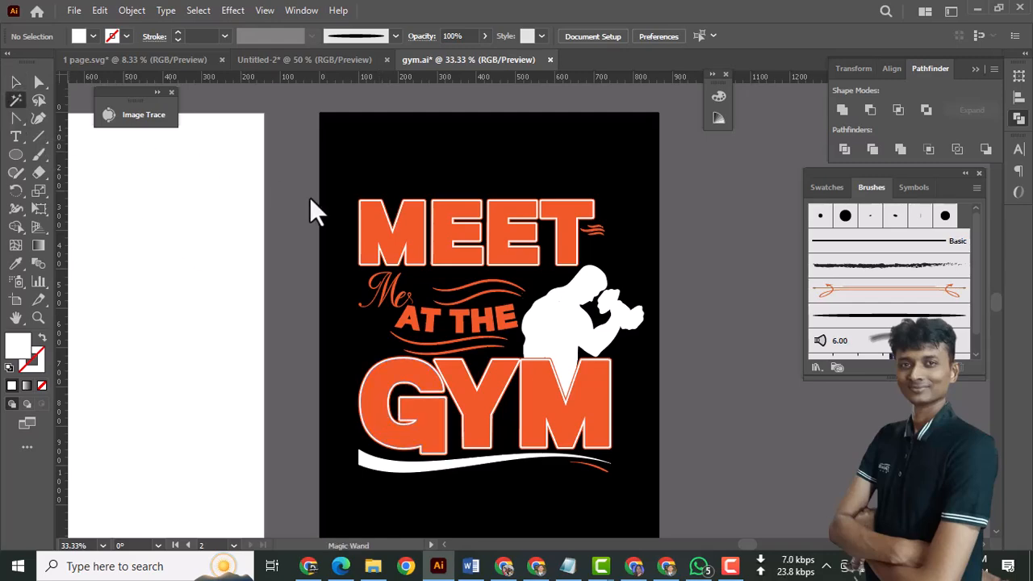
Step: Select all orange lettering and thin waves with the Magic Wand tool, fill them with light blue, and deselect
click(371, 218)
click(93, 37)
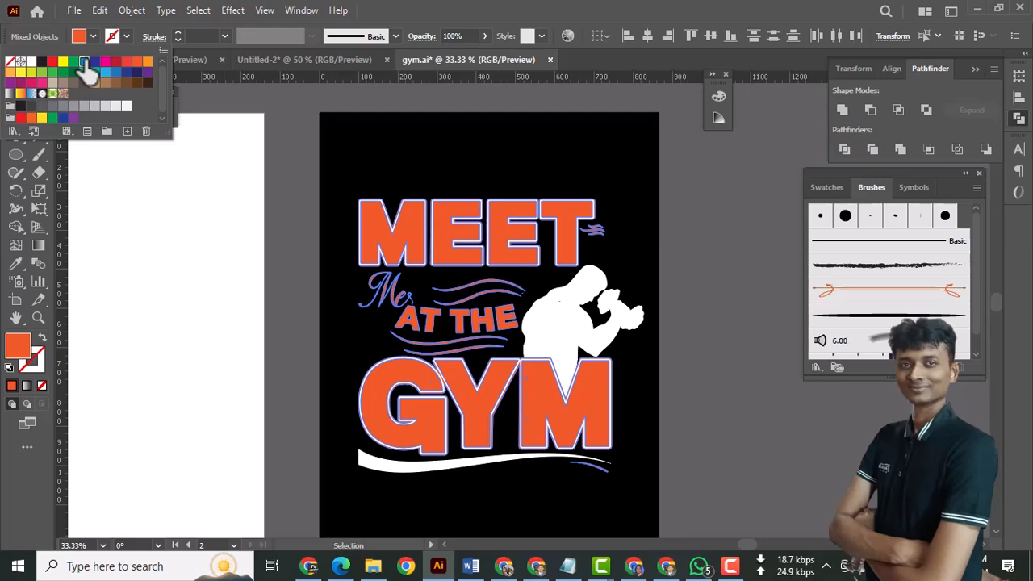
click(84, 63)
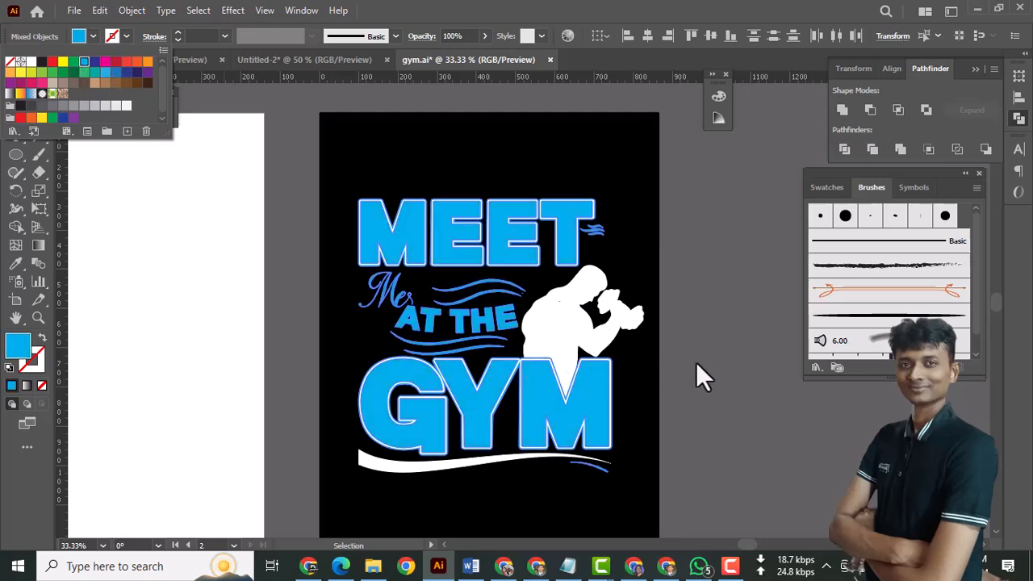
key(y)
click(15, 82)
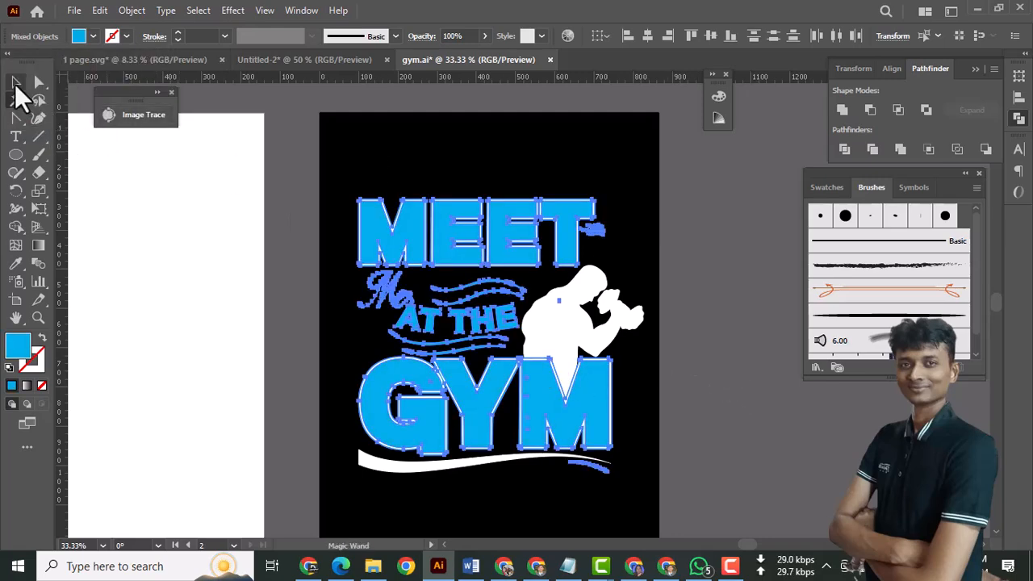
click(173, 284)
drag(692, 446, 725, 438)
scroll(626, 388, up, 1)
drag(574, 366, 667, 454)
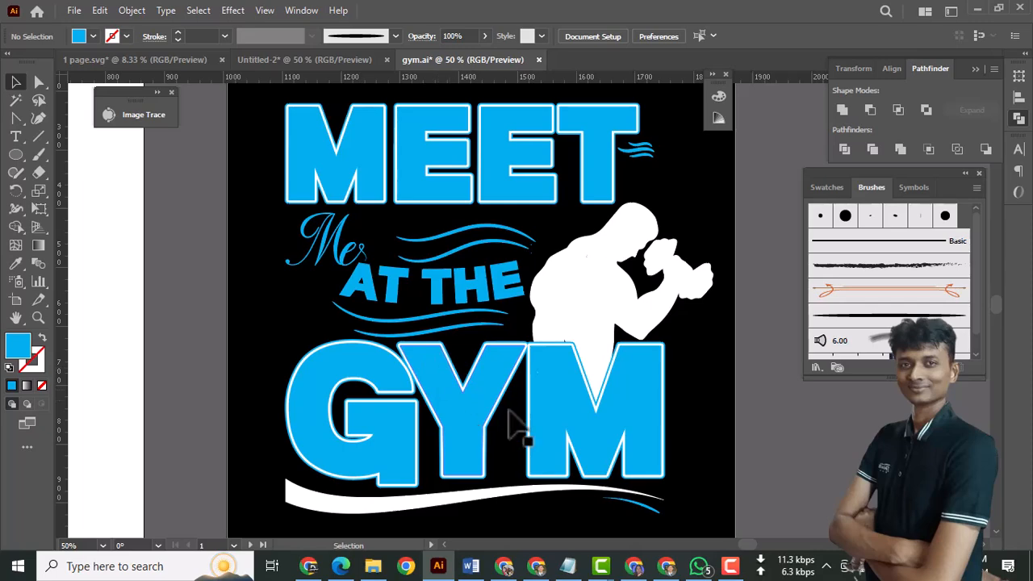
scroll(498, 410, down, 1)
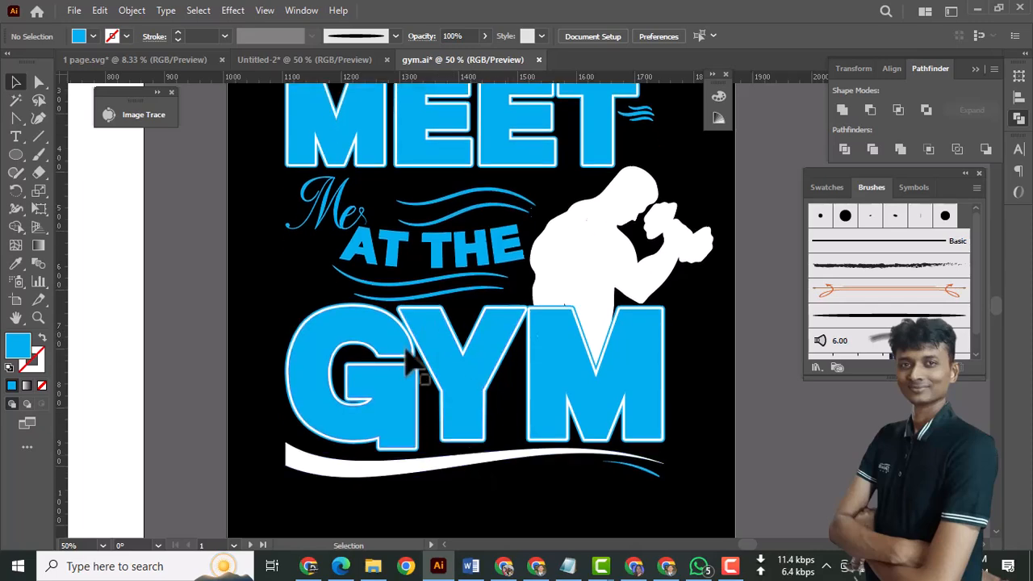
Step: Move the black version of the gym design onto the middle of the empty white artboard and deselect it
scroll(405, 363, up, 1)
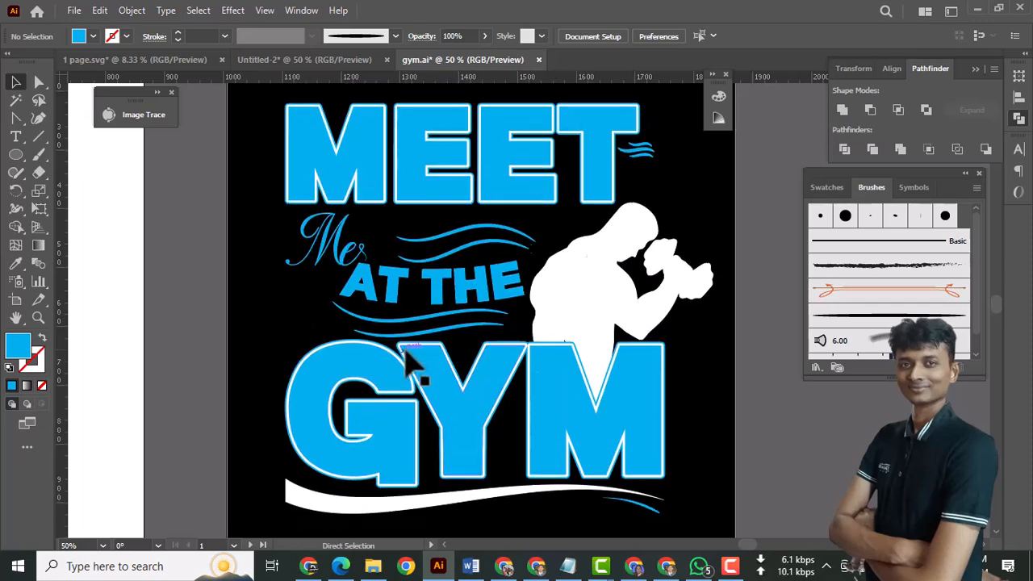
key(ctrl+0)
drag(687, 415, 616, 444)
drag(705, 381, 355, 252)
drag(565, 409, 343, 379)
key(ctrl+minus)
drag(618, 448, 387, 480)
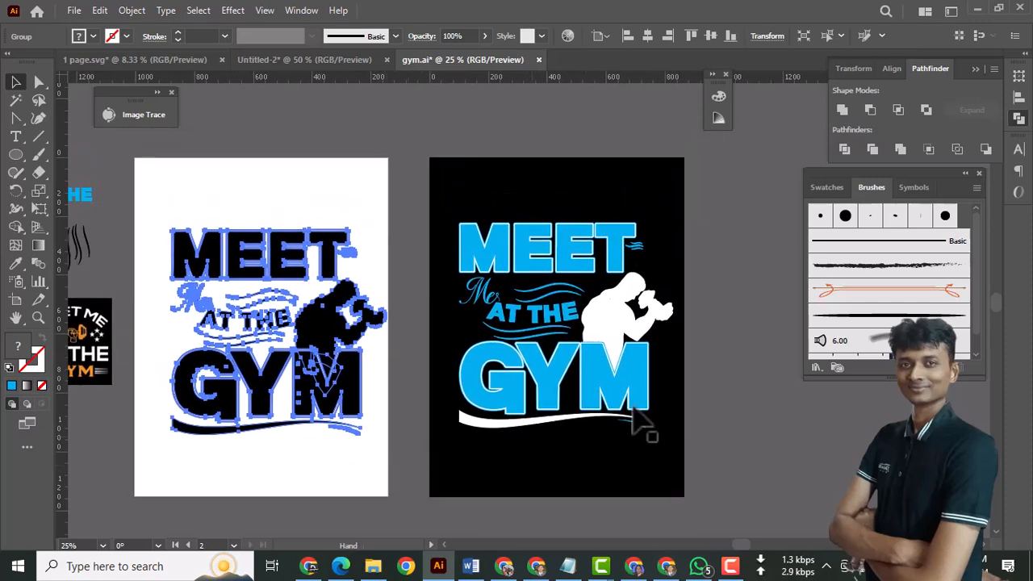
click(728, 422)
scroll(728, 422, up, 1)
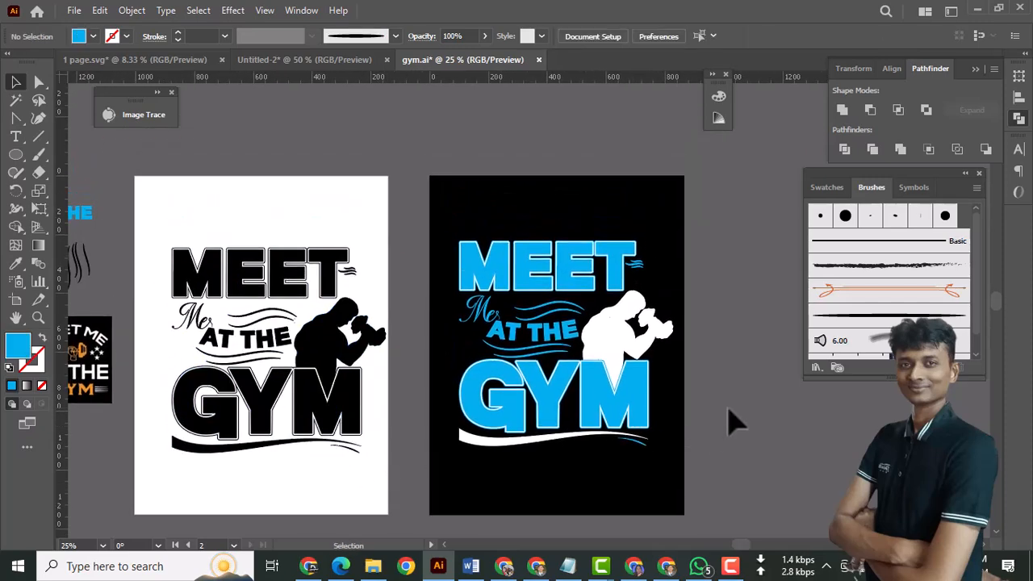
Step: Enlarge the reference gym image beside the white artboard to slightly less than the artboard's width, and move the loose blue AT THE text above it
scroll(650, 408, left, 5)
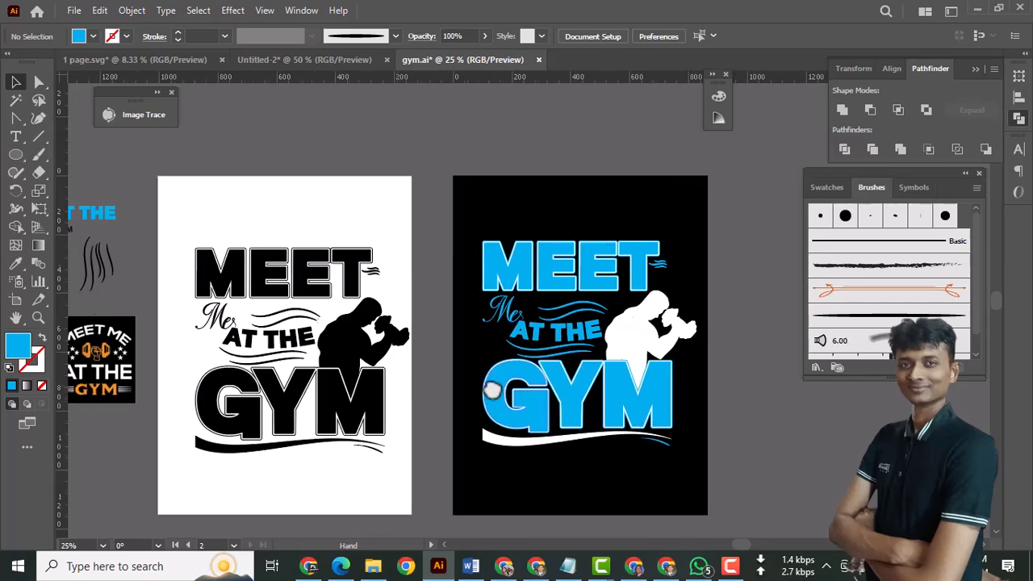
click(269, 355)
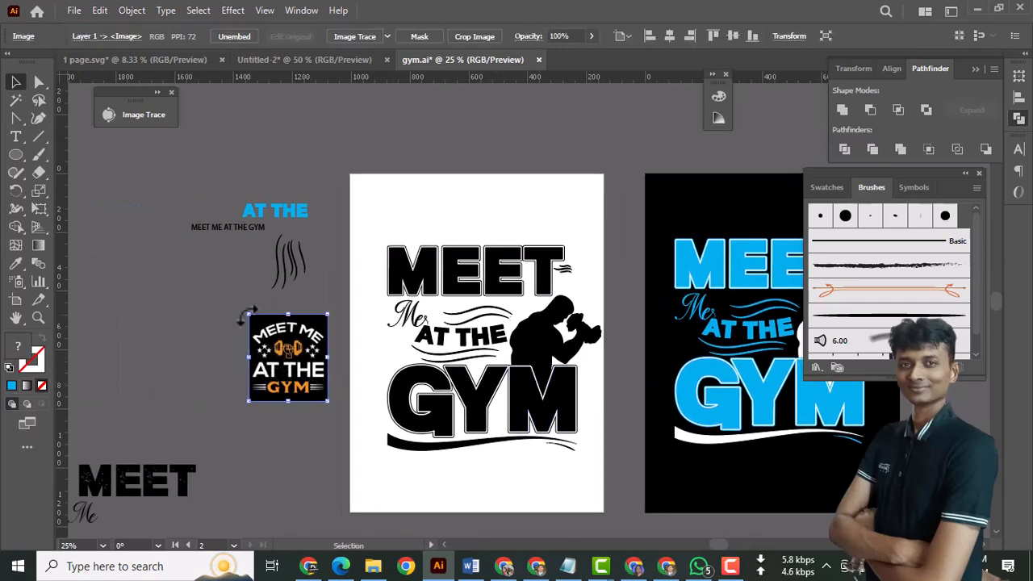
drag(247, 316, 183, 240)
drag(252, 322, 181, 268)
drag(298, 211, 298, 132)
click(377, 445)
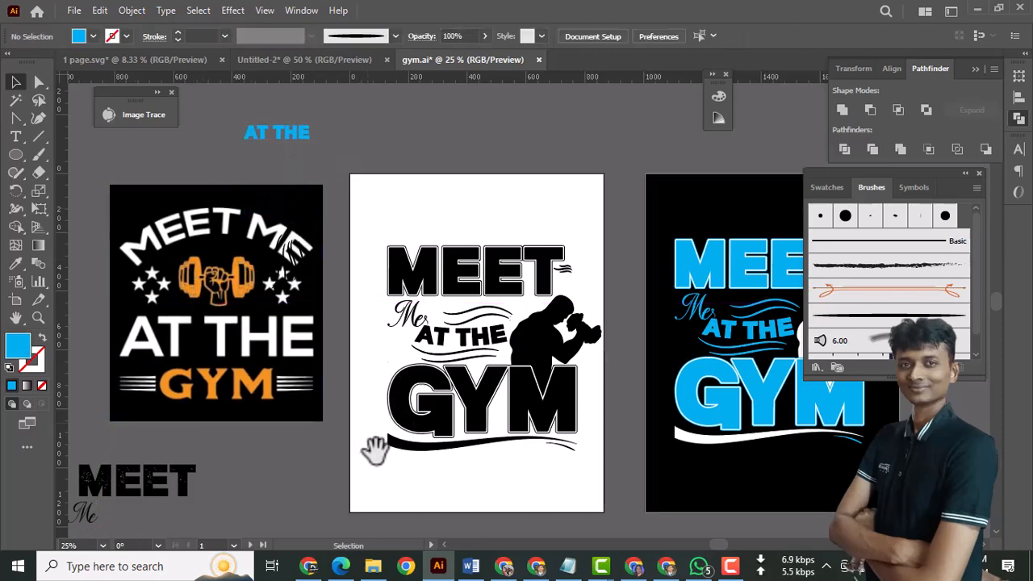
Step: Close the floating Swatches, Brushes and Symbols group that covers the black artboard
drag(380, 452, 364, 444)
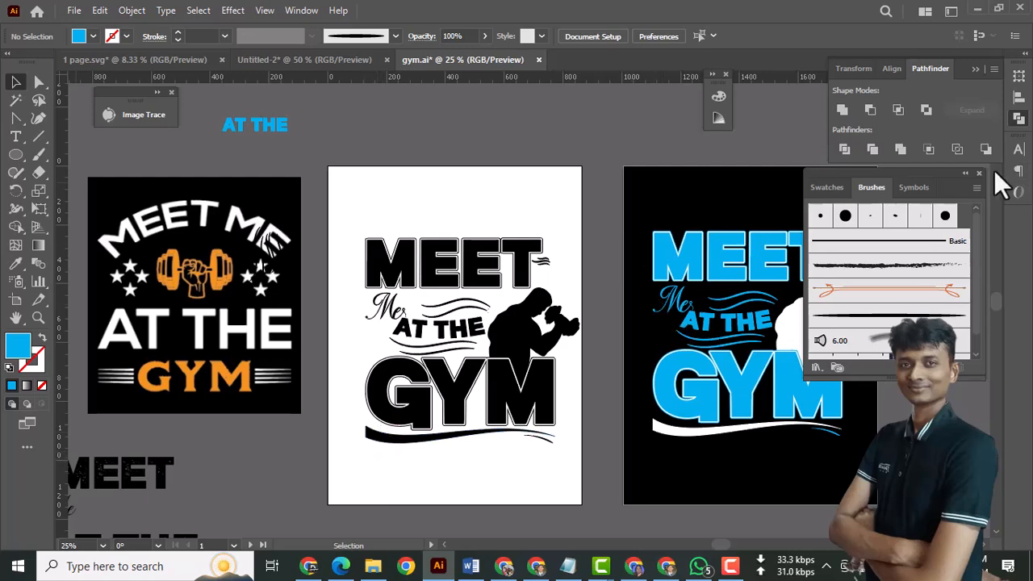
click(965, 174)
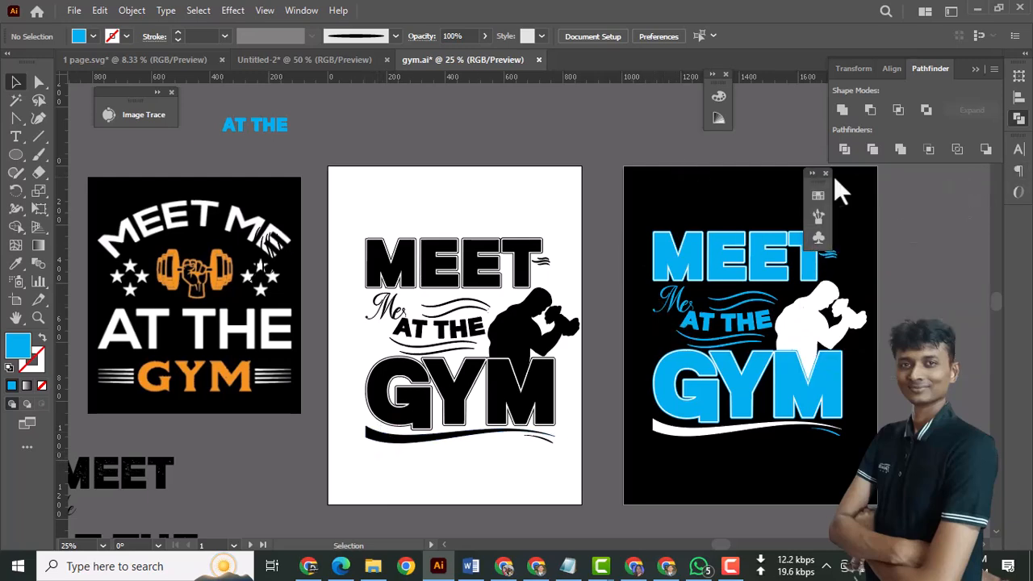
click(825, 173)
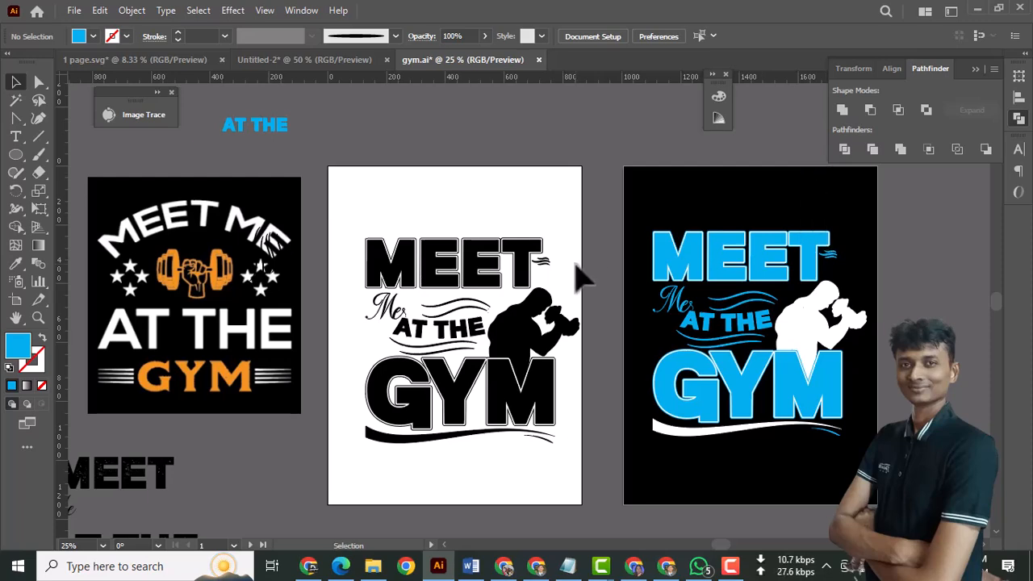